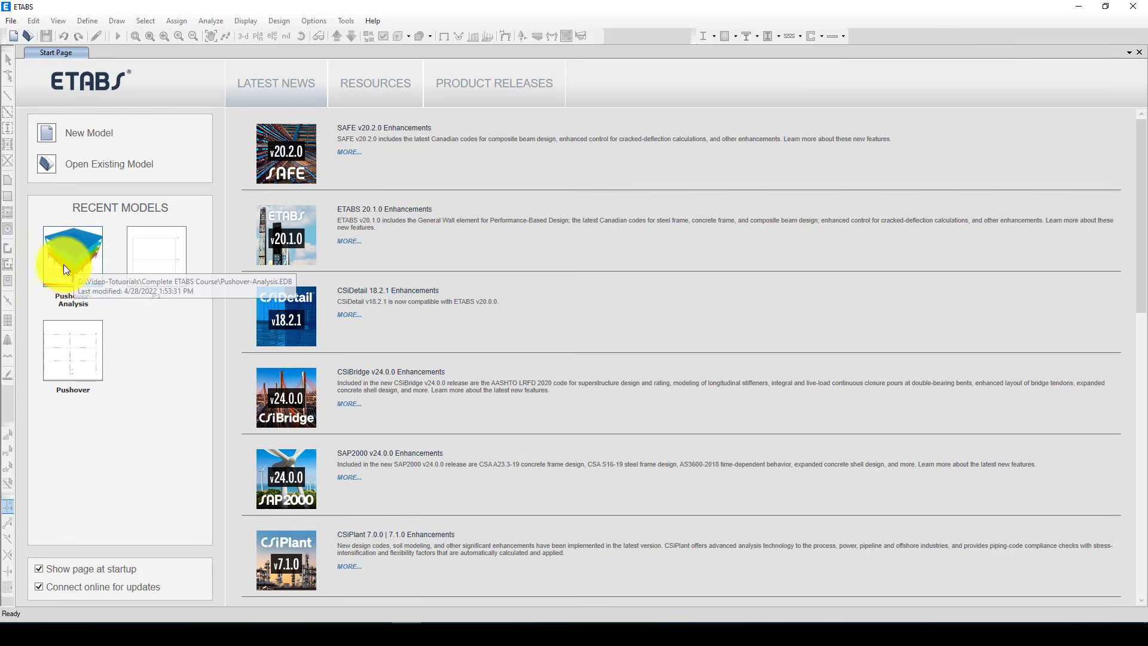
Open the recent Pushover-Analysis model and start a new model
left_click(65, 285)
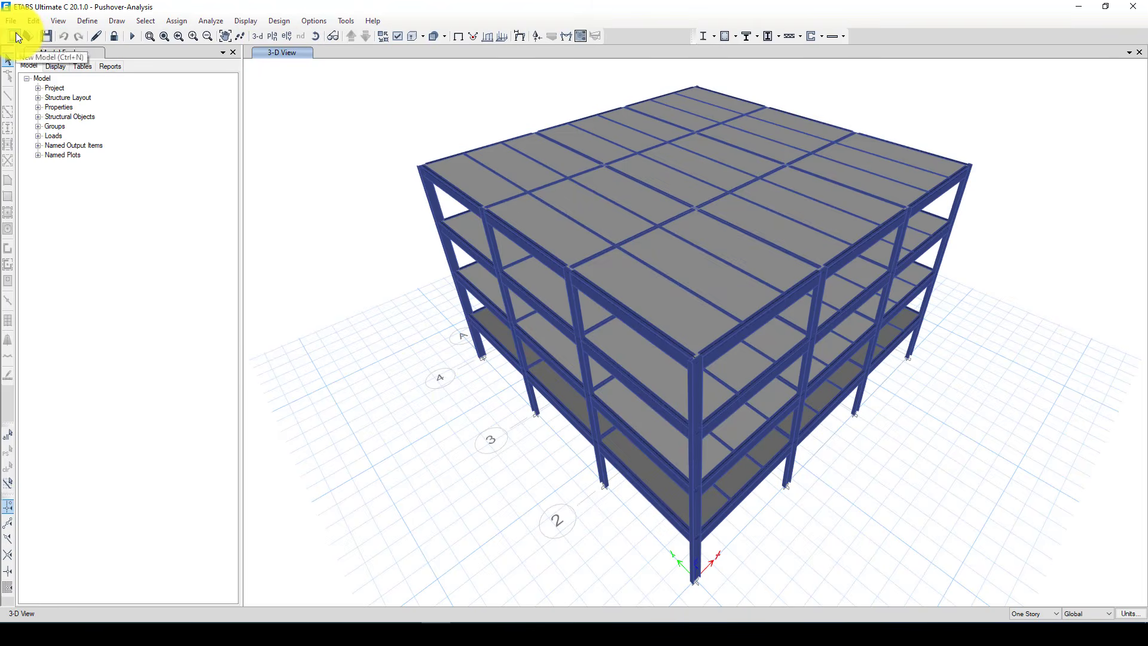
left_click(14, 35)
left_click(585, 362)
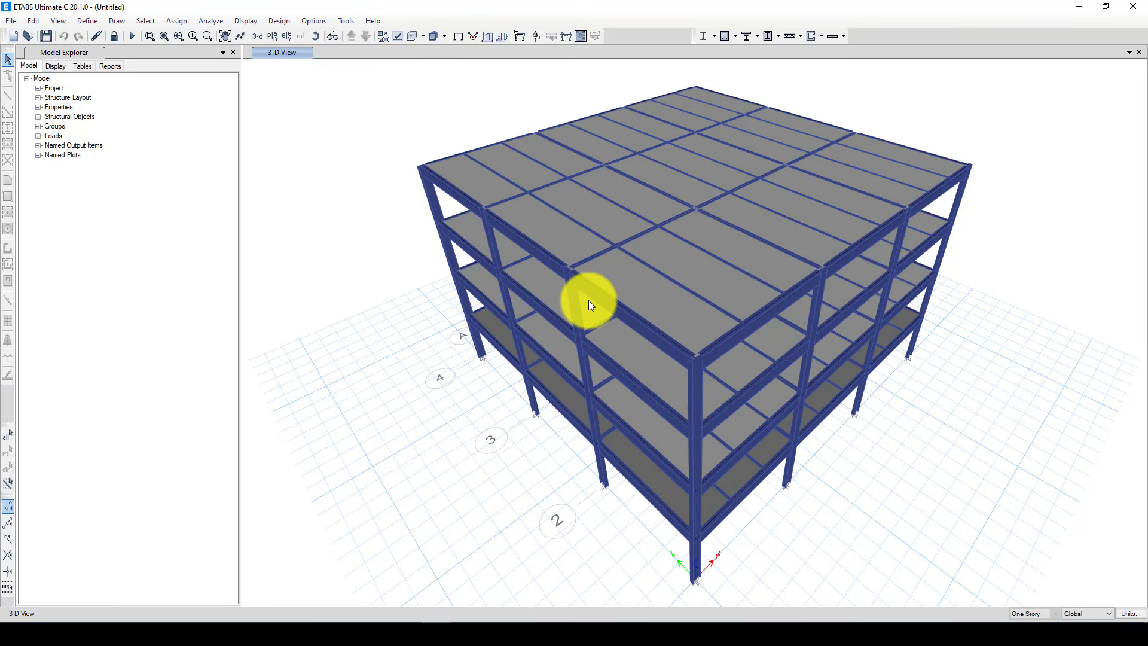
Initialize the new model with built-in settings, using Euro as the steel section database
left_click_drag(651, 212, 613, 189)
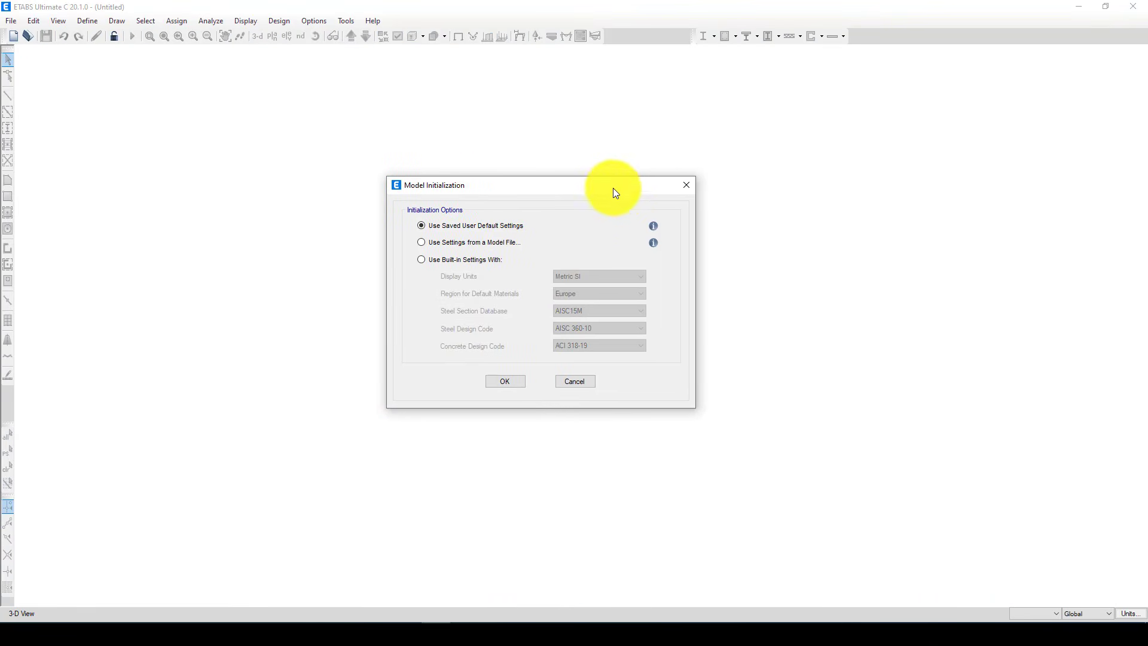
left_click(422, 261)
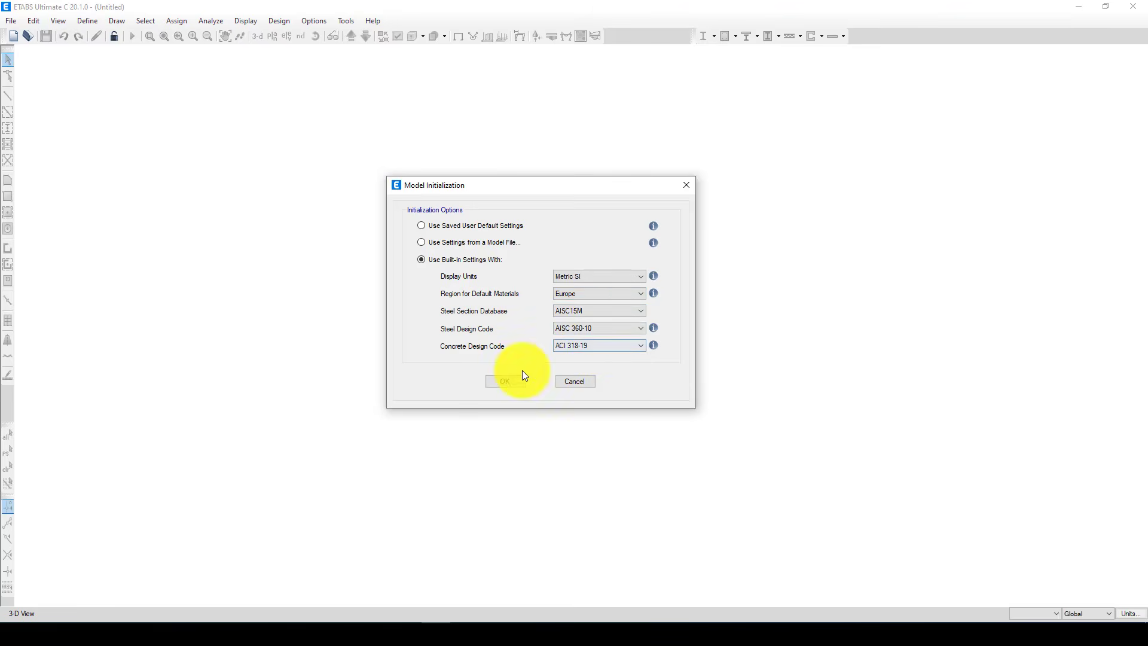
left_click(580, 309)
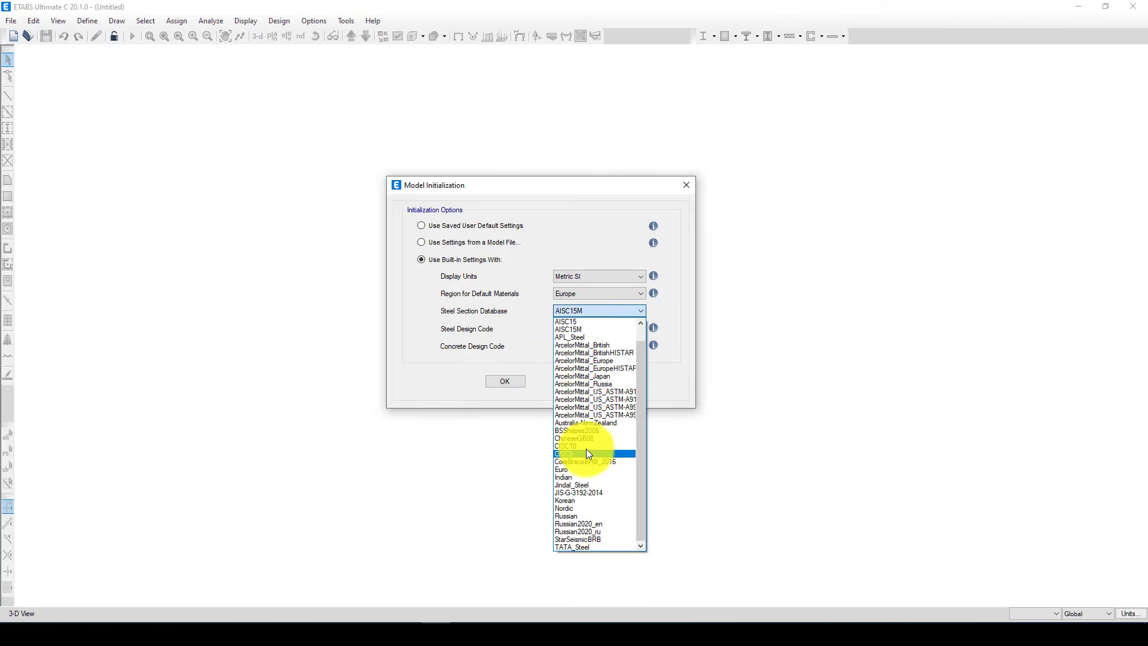
left_click(590, 471)
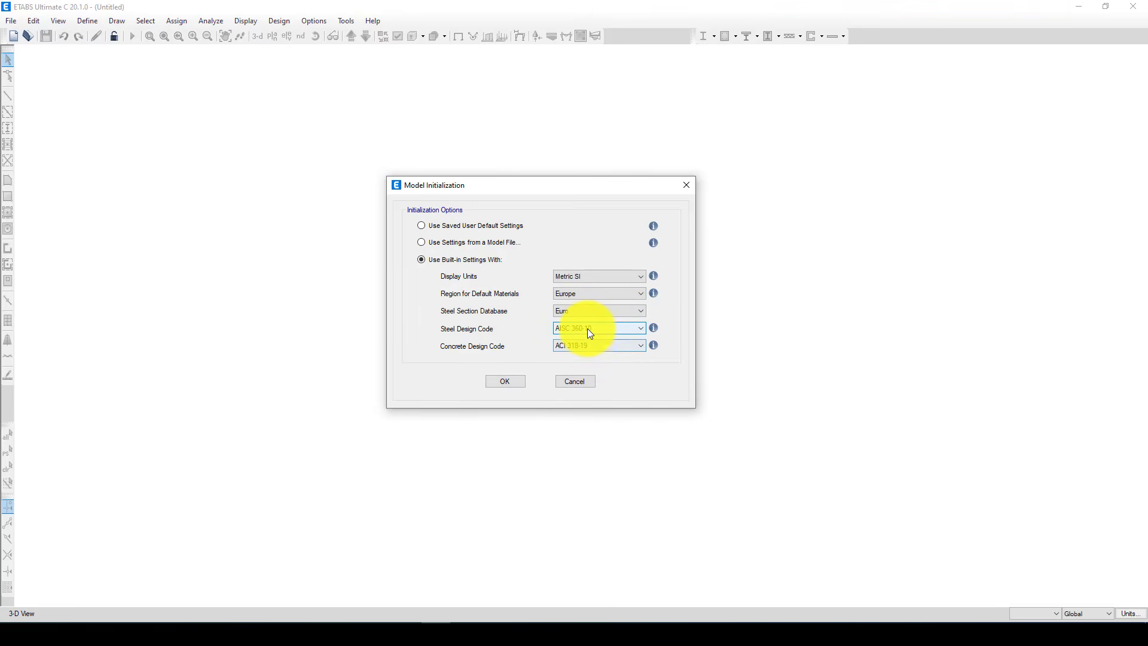
left_click(505, 383)
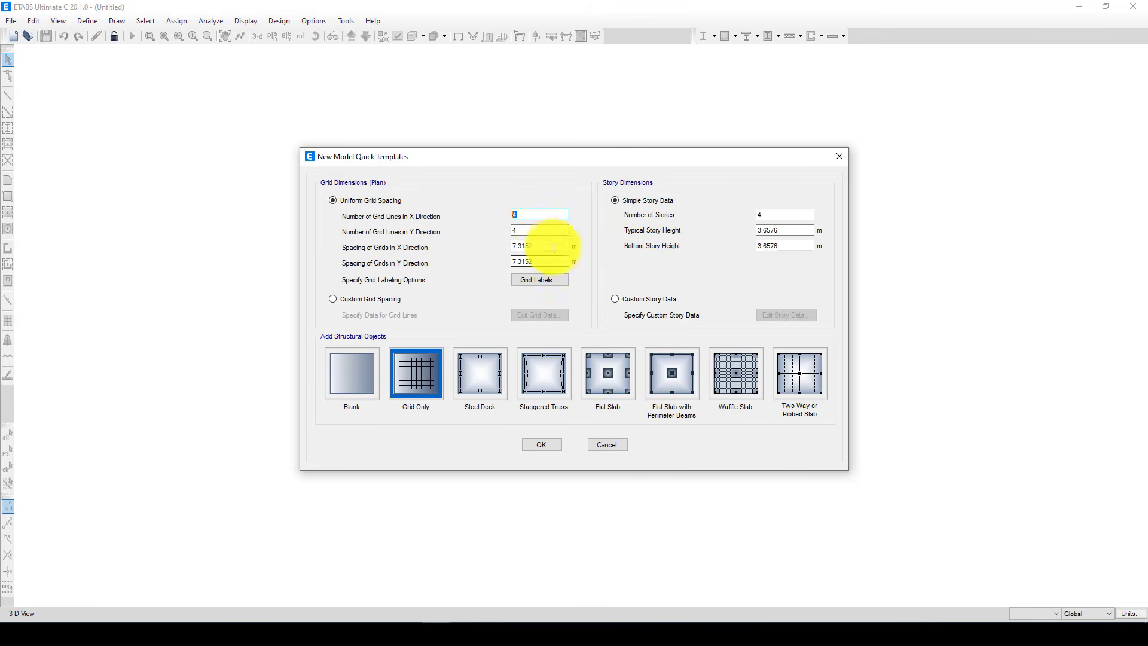
Set the uniform grid spacing to 6 m in the X direction and 5 m in the Y direction
left_click_drag(553, 247, 501, 263)
type("66")
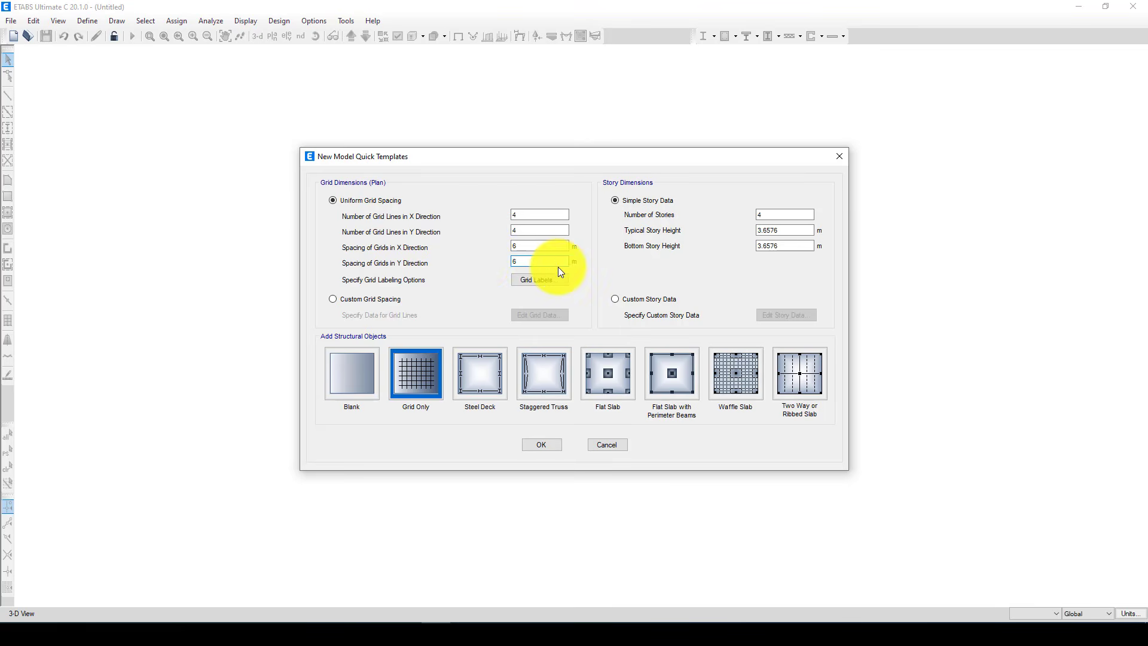
key("BackSpace")
type("5")
left_click(530, 247)
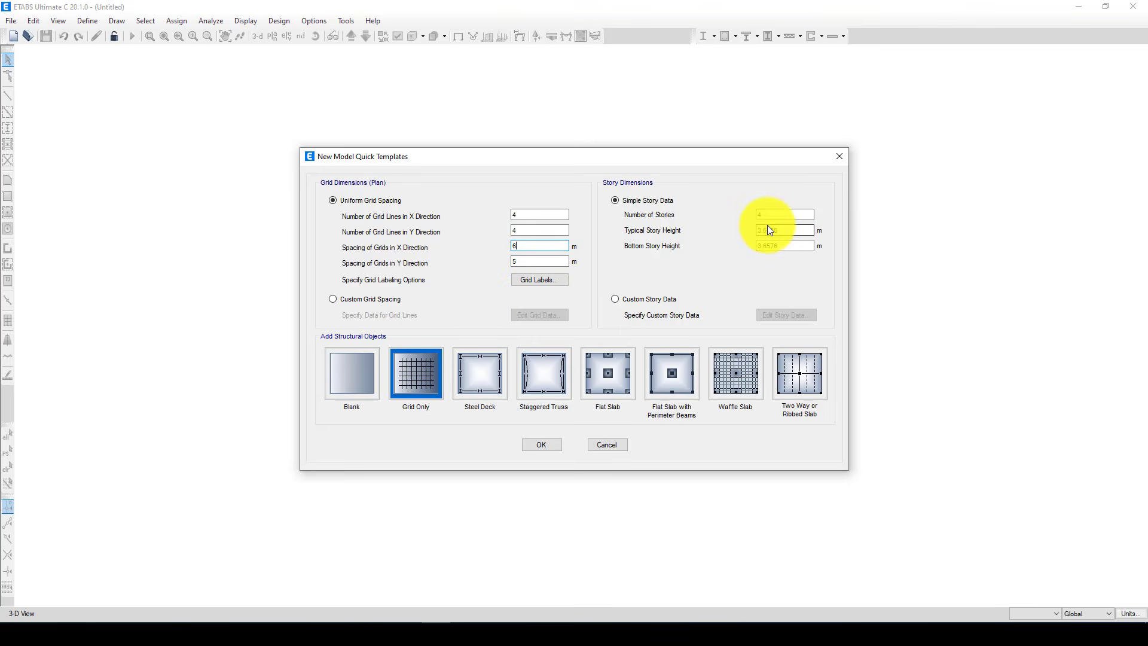
Set the typical story height to 3 m and bottom story height to 3.2 m, and create the model with the Grid Only template
left_click_drag(787, 231, 741, 227)
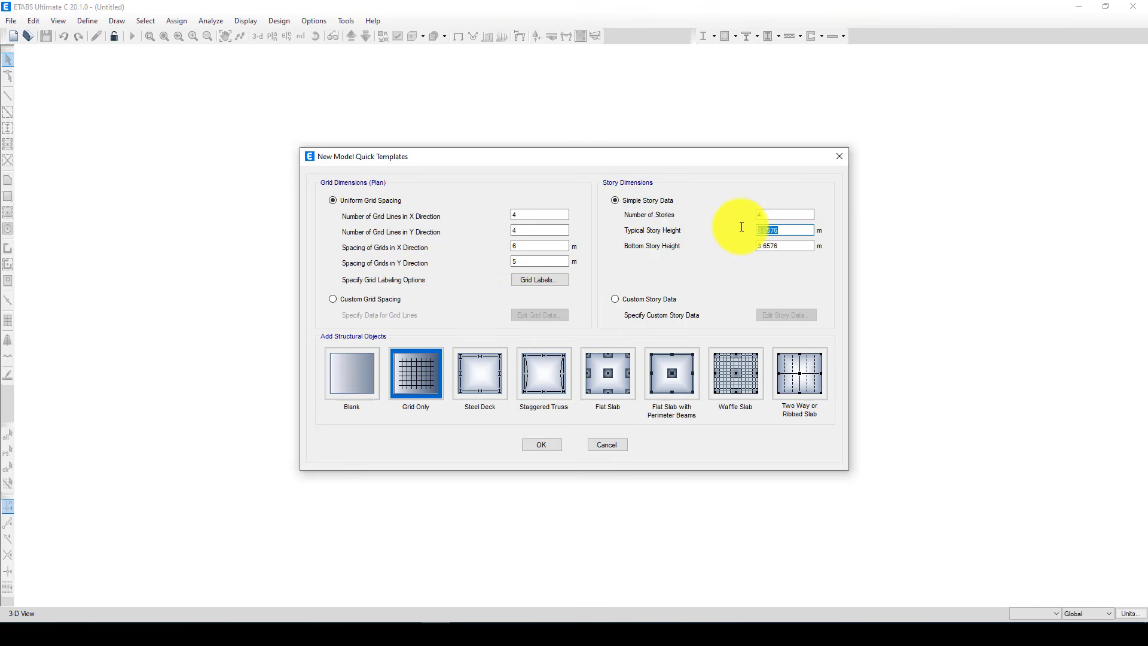
type("3")
left_click_drag(801, 246, 740, 243)
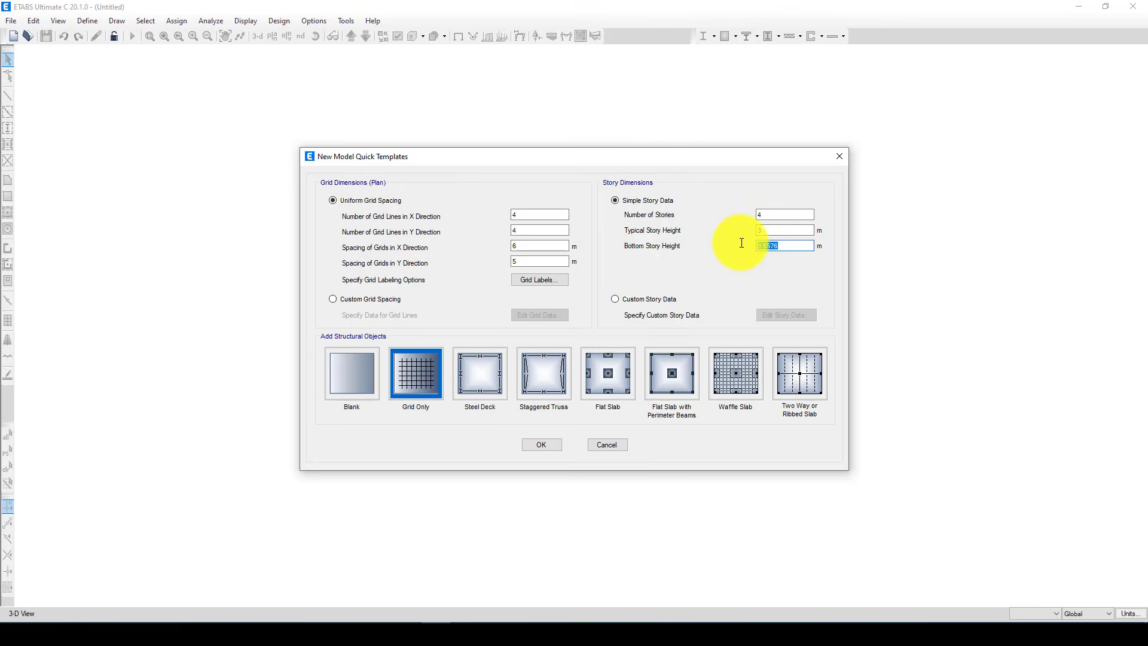
type("3.2")
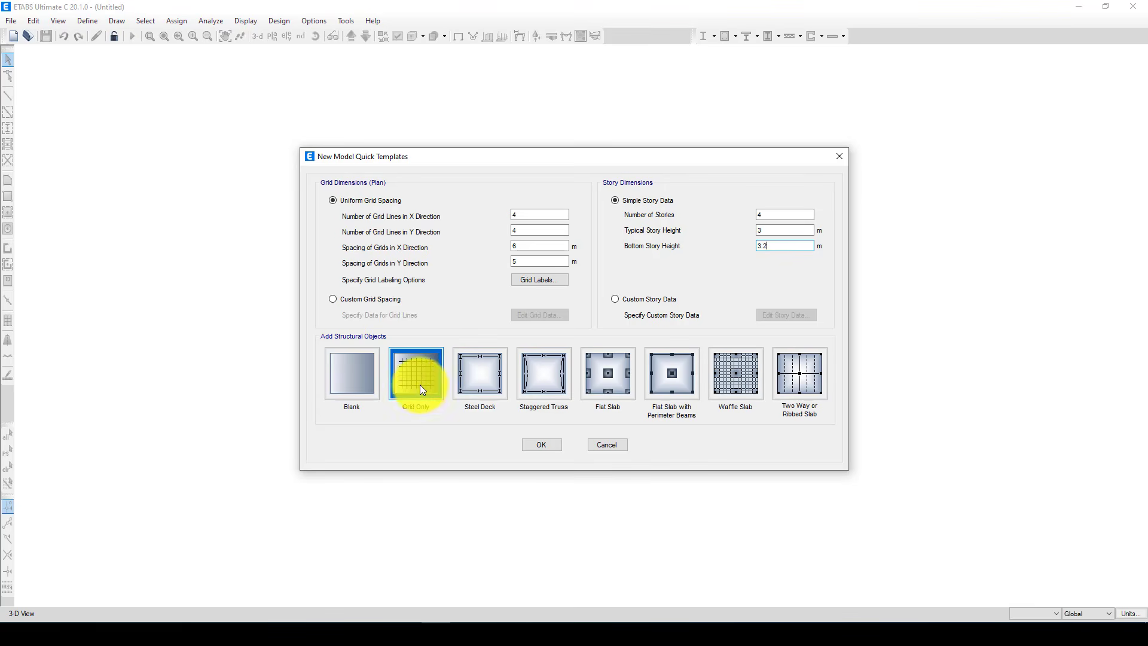
left_click(419, 385)
left_click(536, 444)
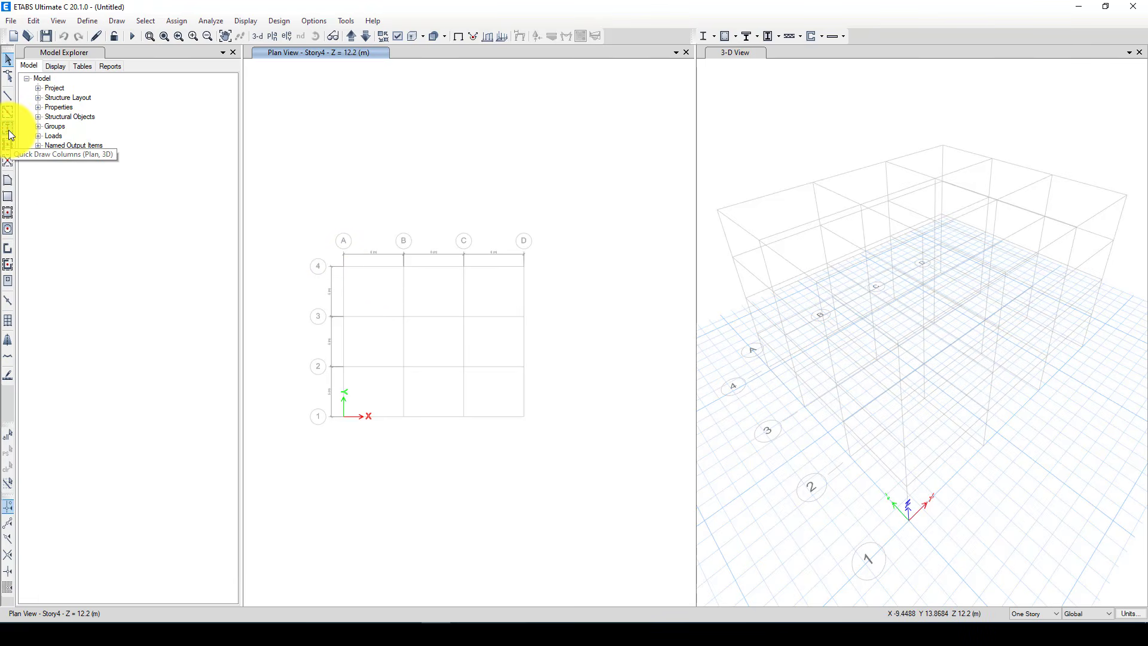
Review the list of defined material properties
left_click(88, 21)
left_click(103, 34)
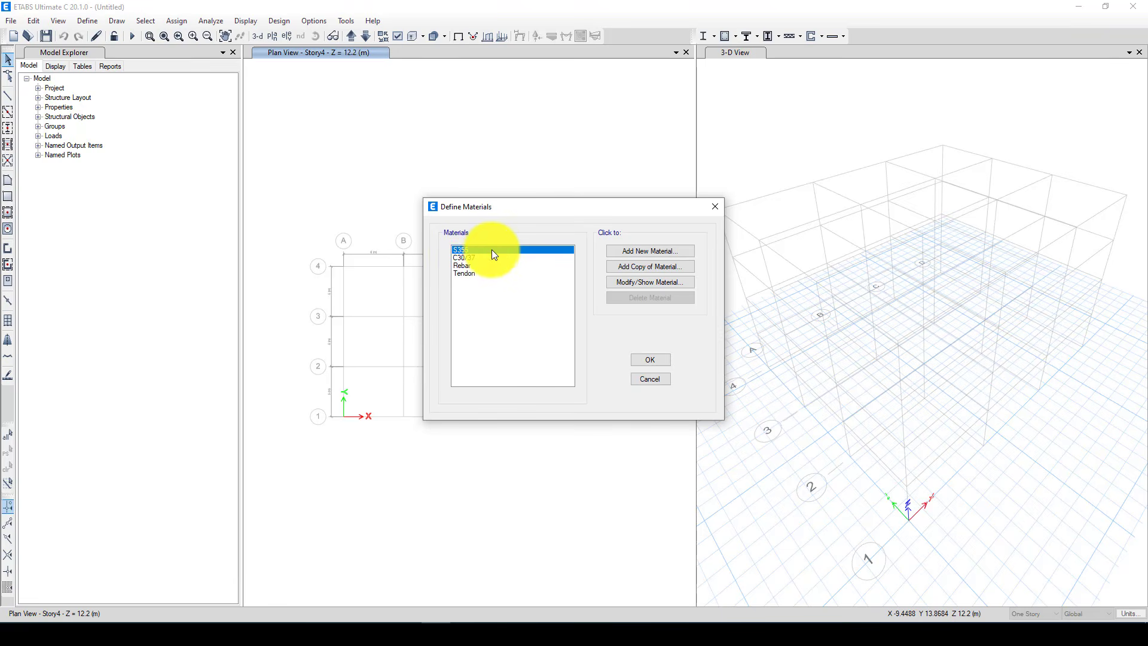
left_click(650, 359)
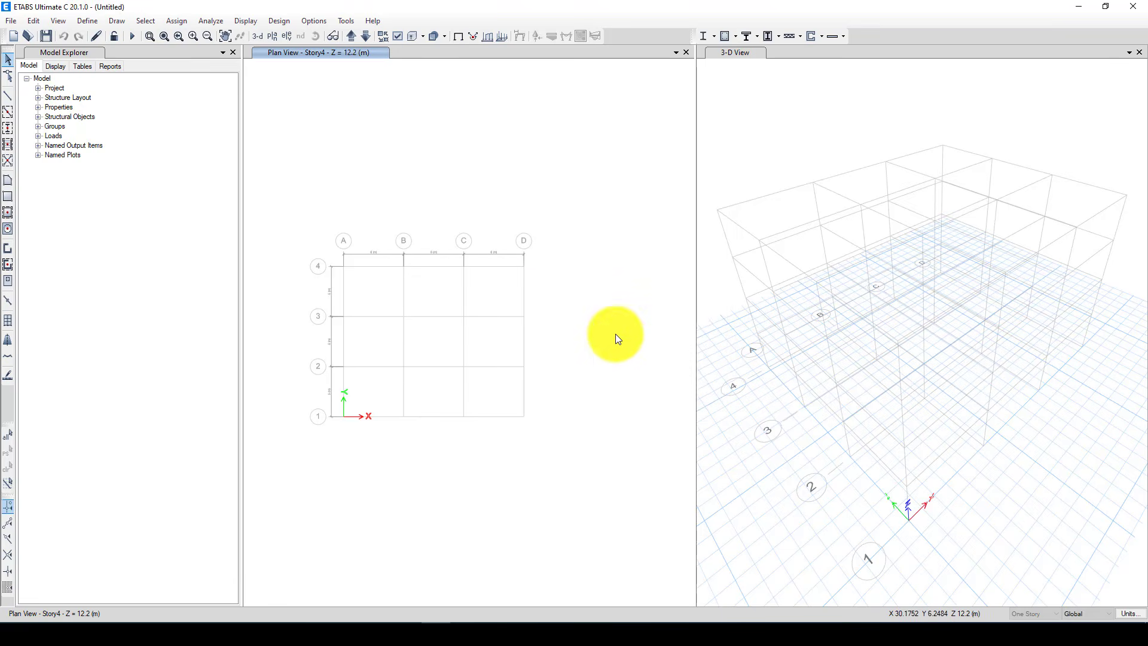
Start Quick Draw Columns and look through the section properties available for the columns
left_click(8, 128)
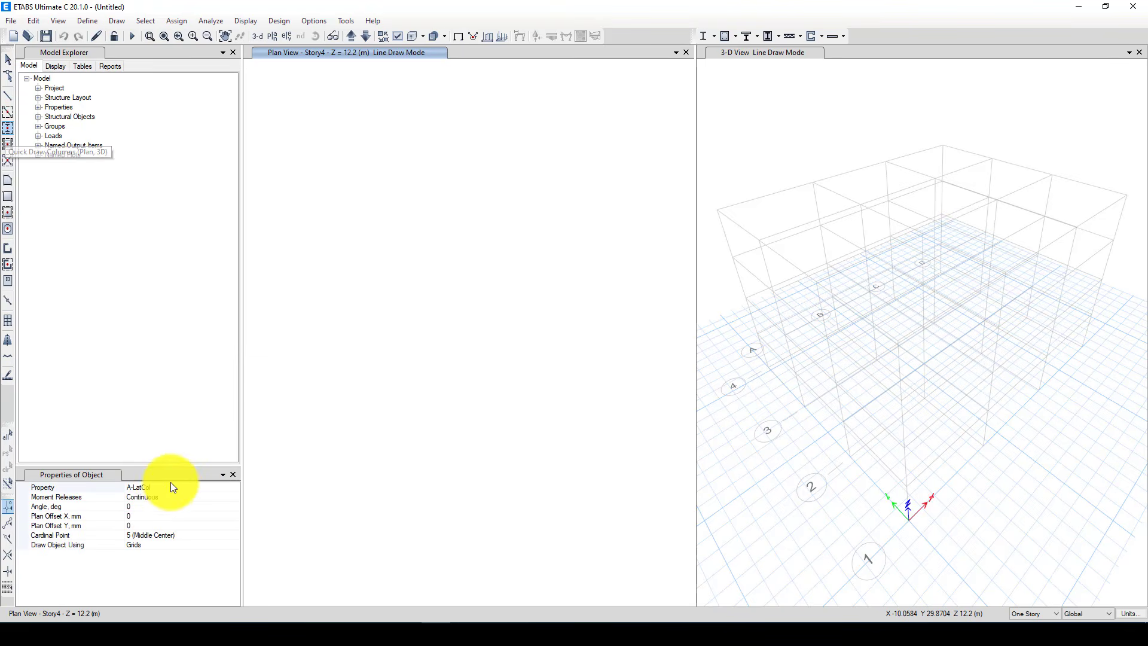
left_click(228, 487)
left_click(235, 488)
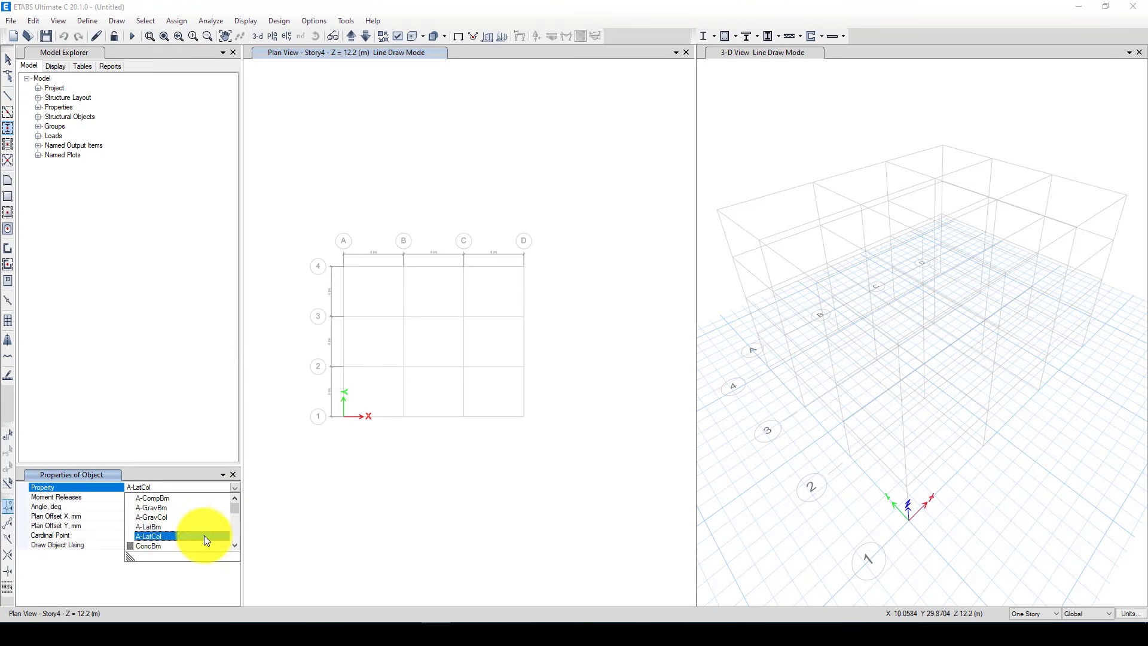
scroll(206, 532, "down", 5)
scroll(203, 529, "up", 5)
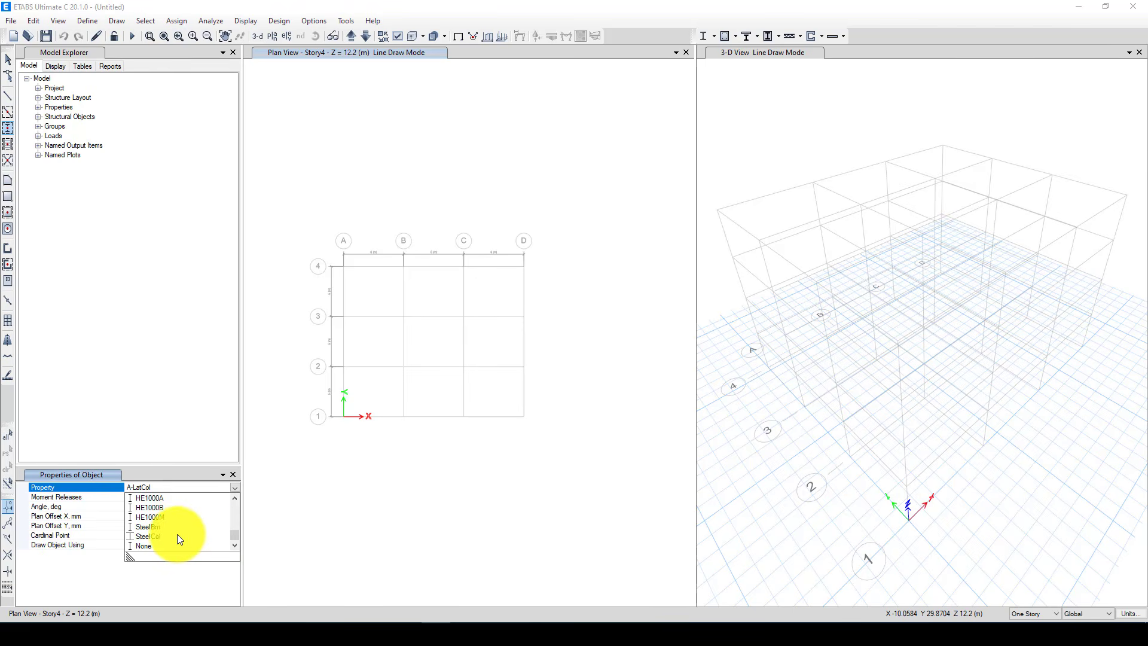
scroll(177, 532, "up", 1)
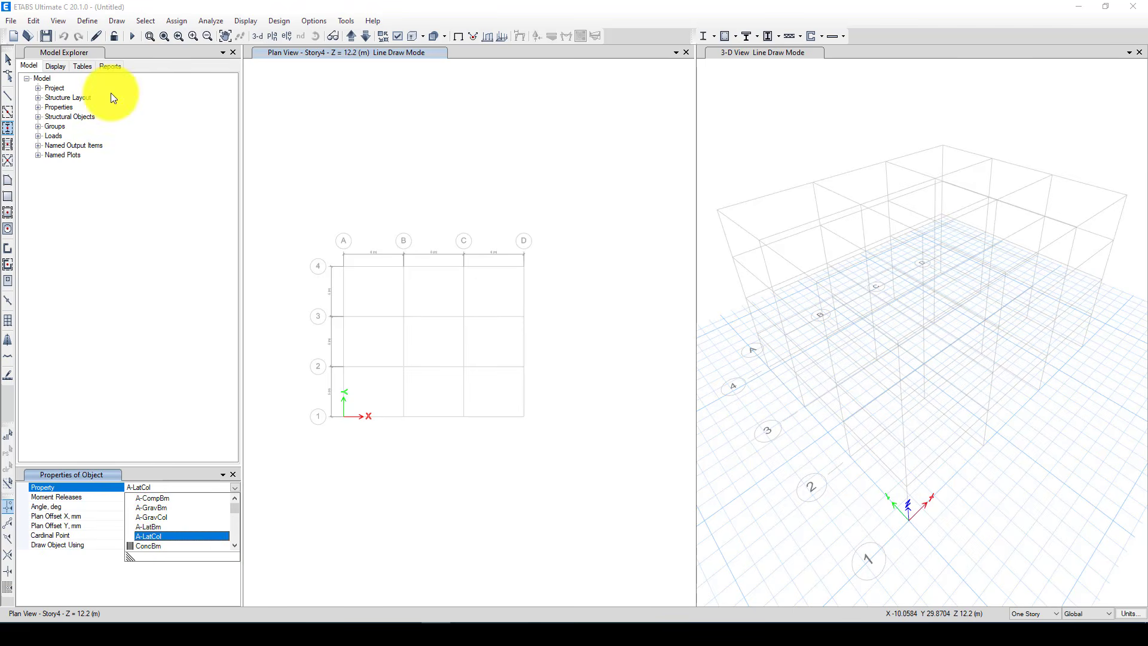
Start importing new frame section properties with the Steel I/Wide Flange section shape
left_click(92, 22)
left_click(95, 22)
mouse_move(179, 55)
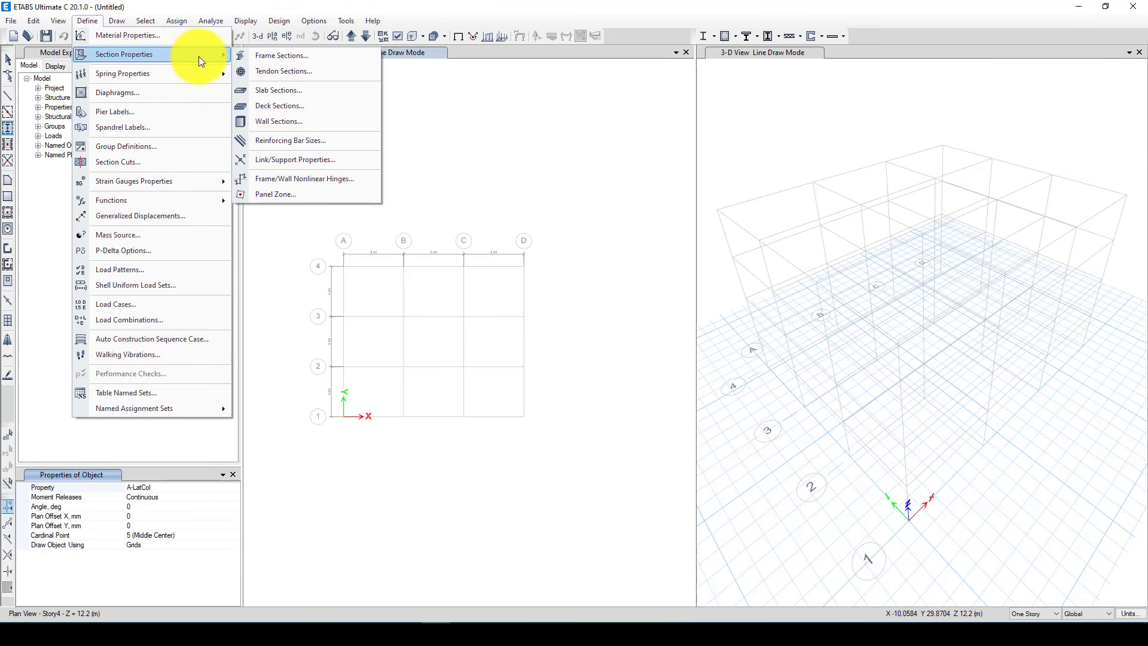
left_click(284, 57)
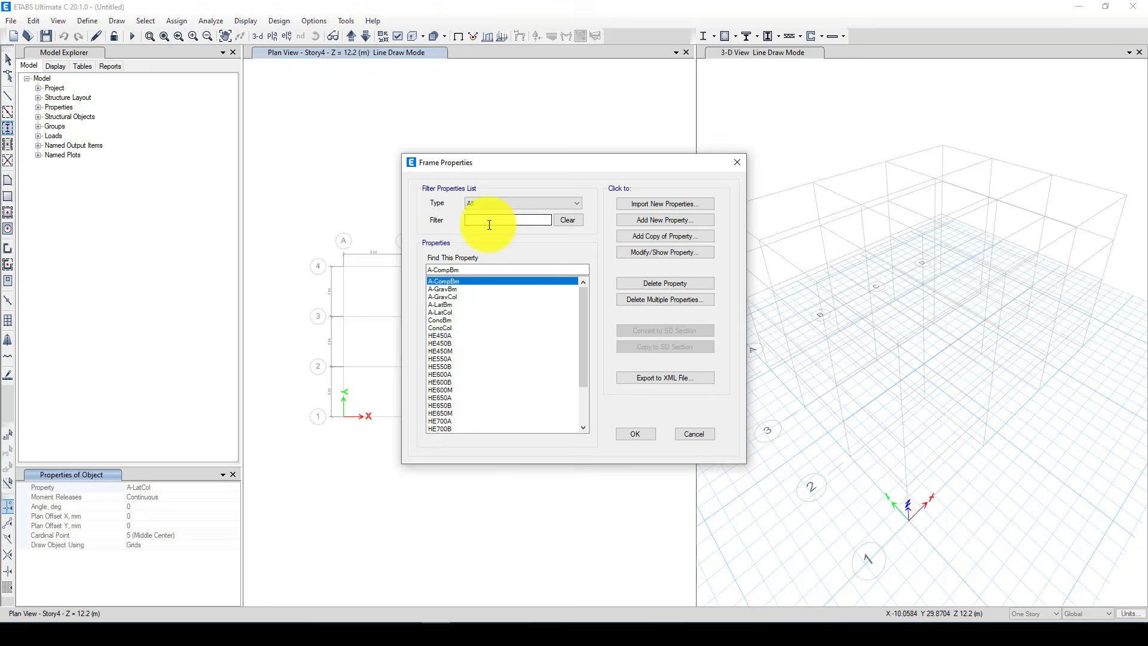
scroll(583, 346, "down", 3)
left_click(661, 205)
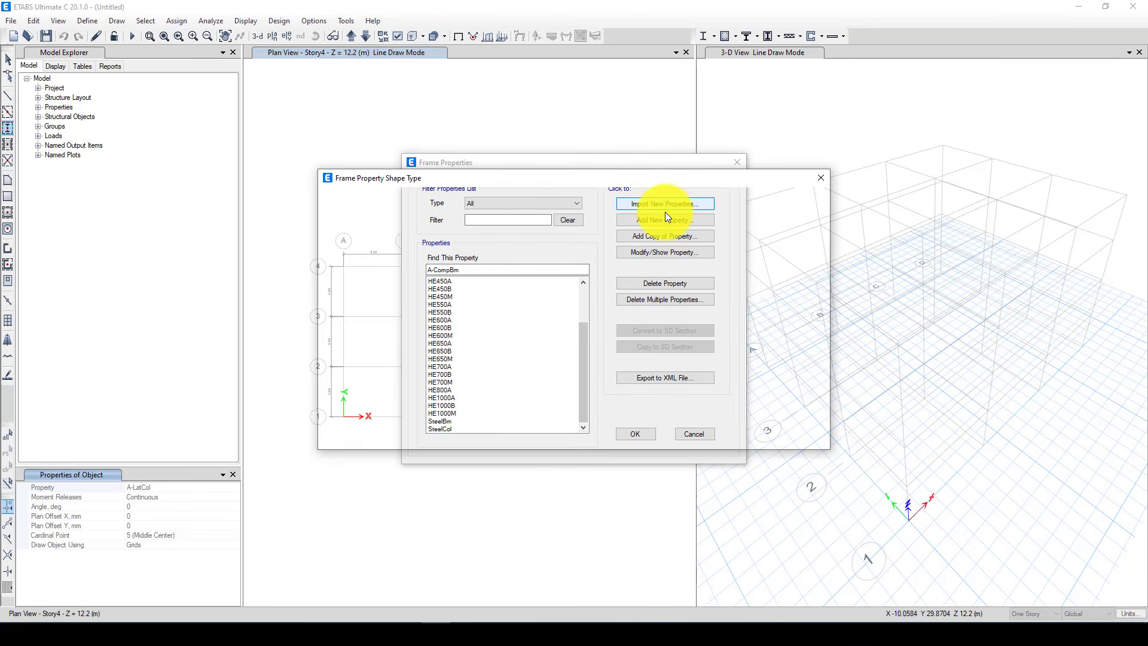
left_click(610, 220)
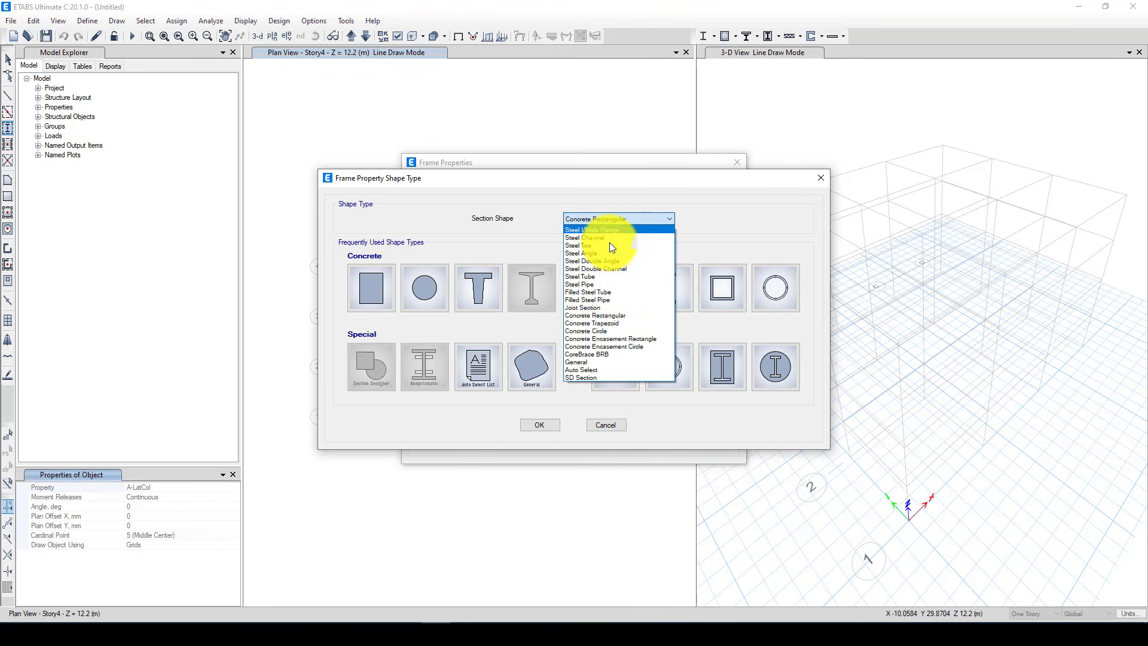
left_click(612, 230)
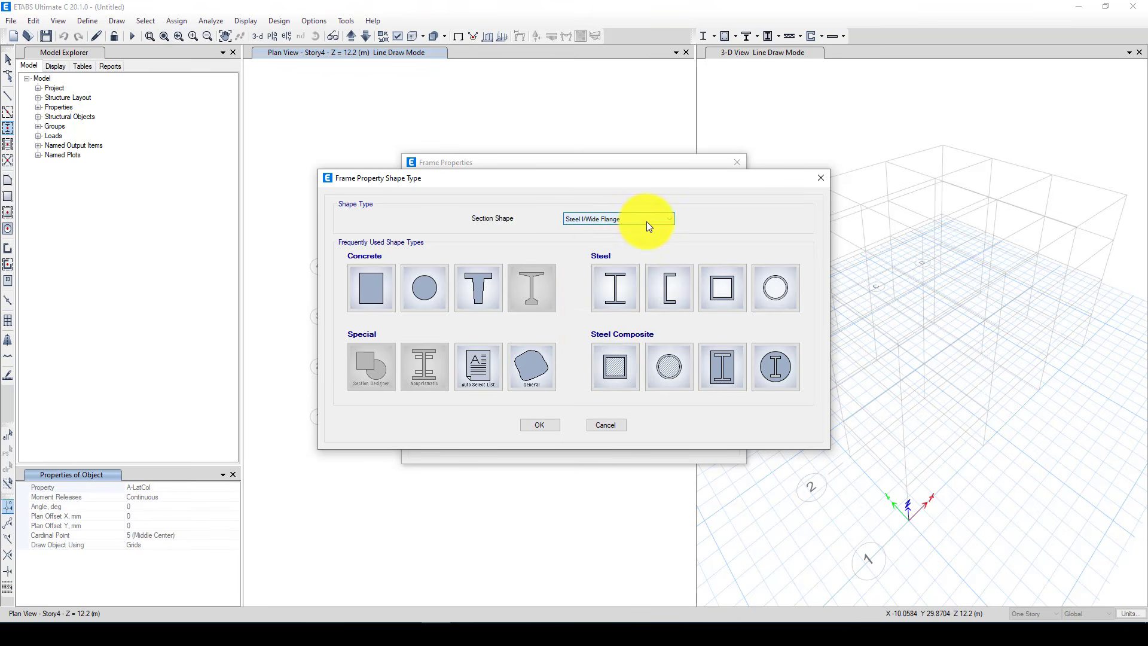
left_click(617, 290)
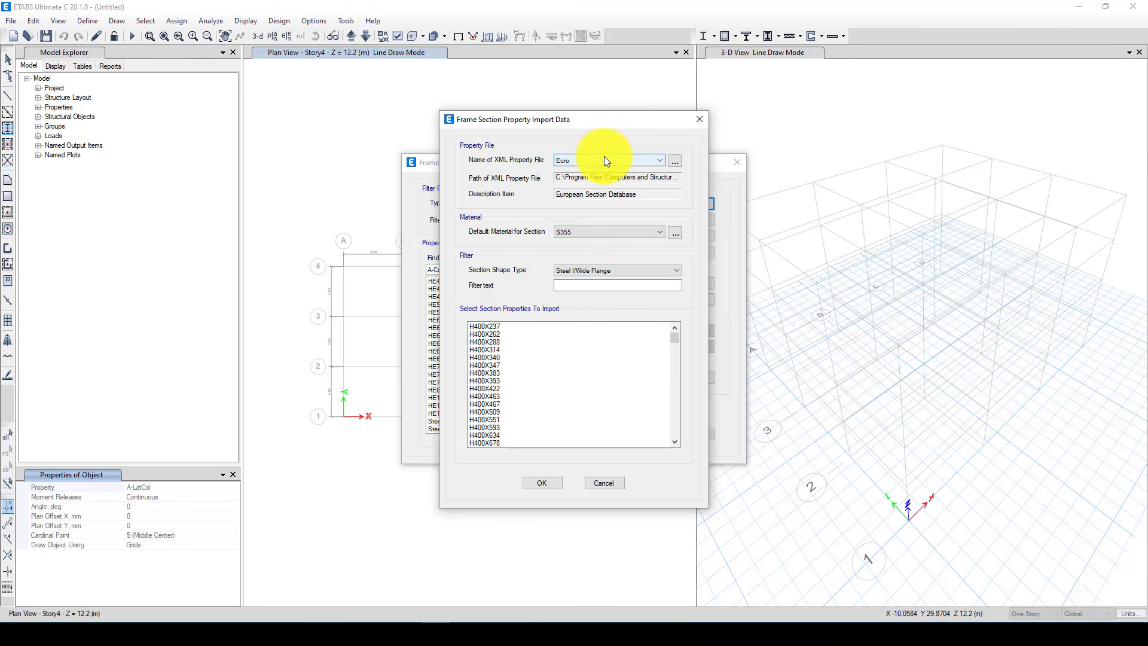
Import the range of IPE sections ending at IPE600V from the Euro database with S355 as the default material
left_click_drag(674, 339, 673, 417)
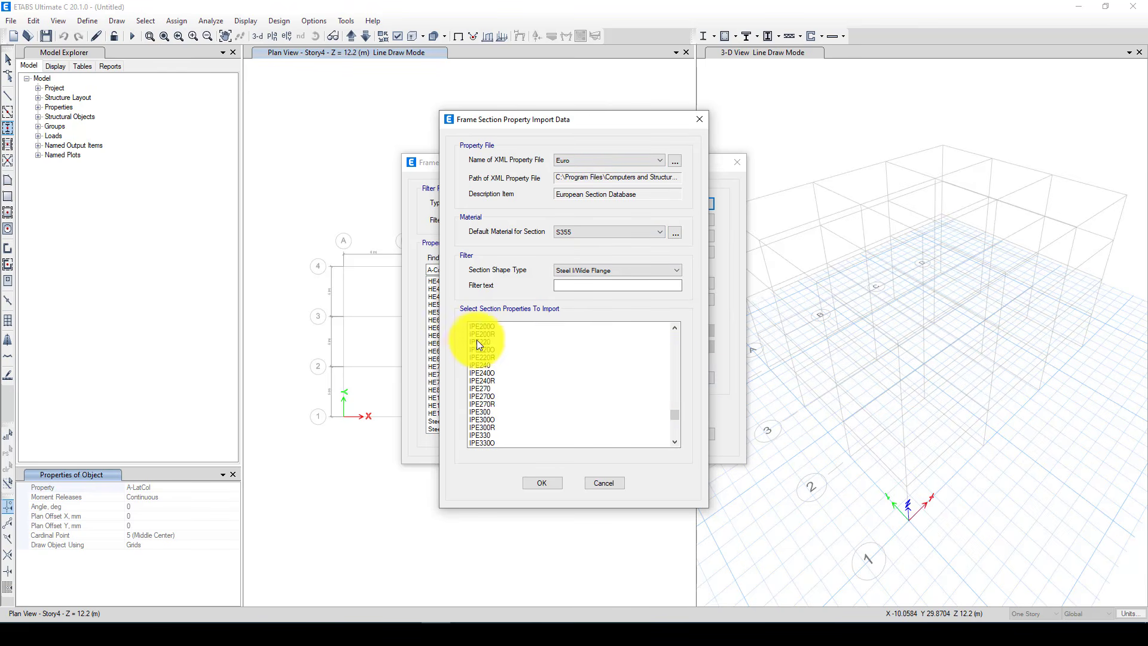
scroll(487, 338, "up", 1)
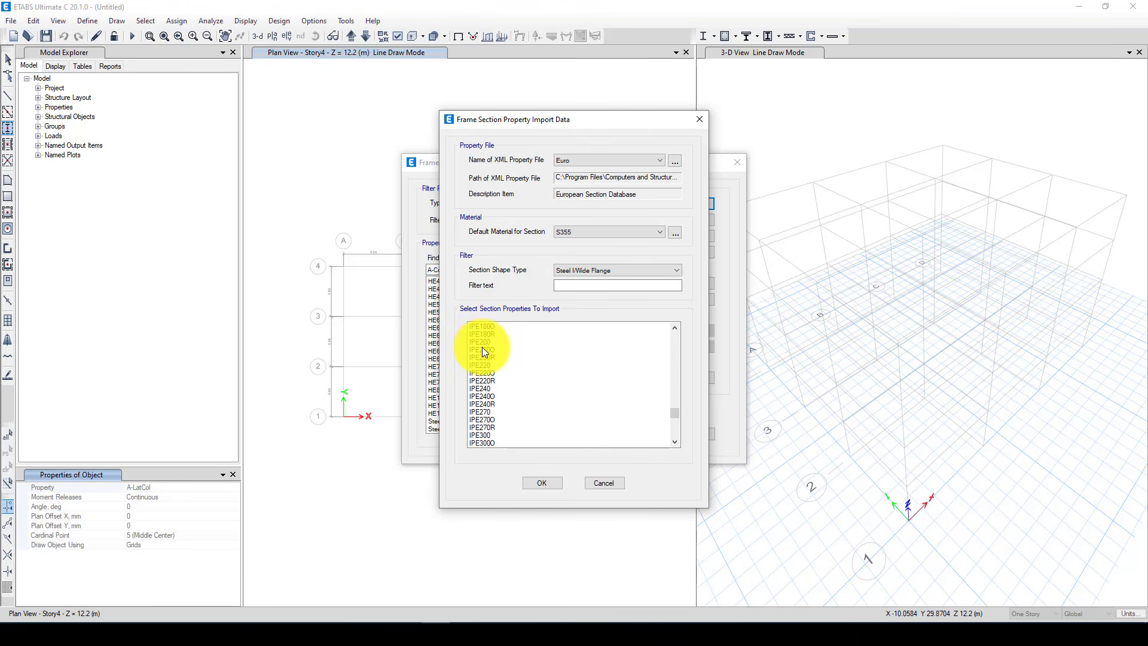
left_click_drag(482, 344, 491, 379)
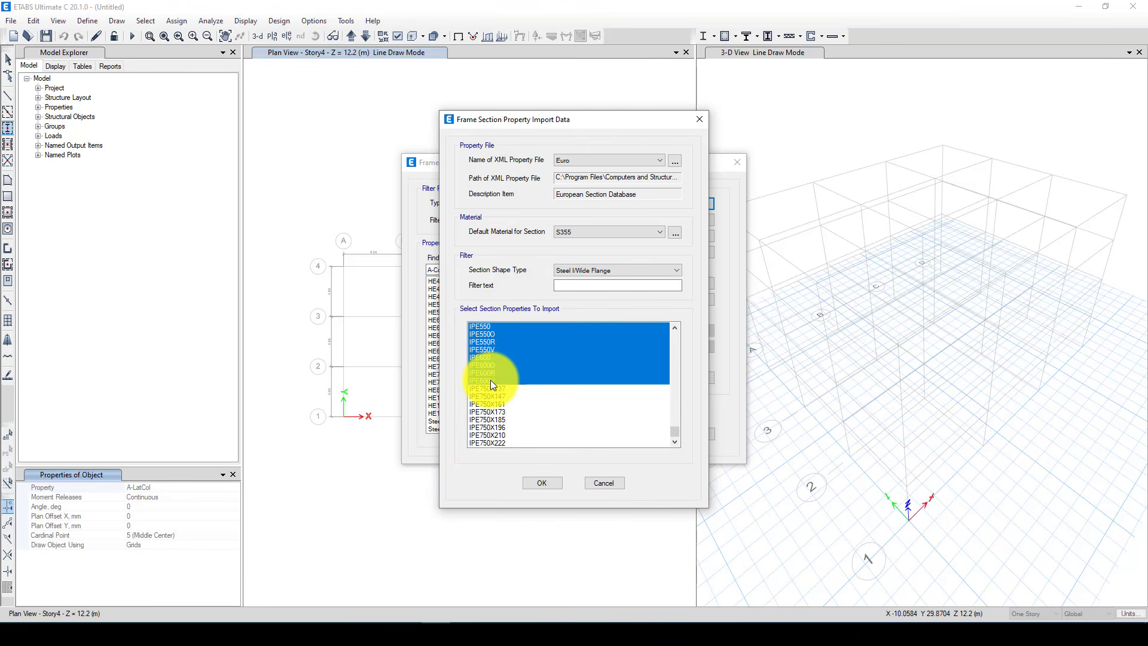
left_click(540, 483)
left_click(644, 433)
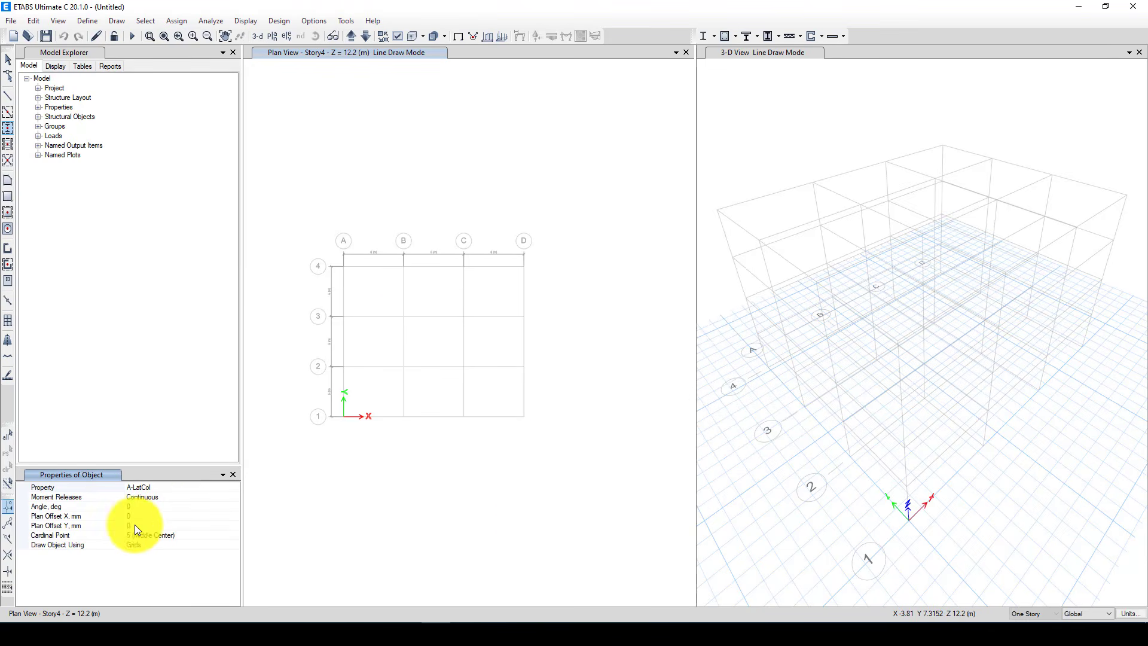
Set the section property of the columns being drawn to IPE400
left_click(190, 488)
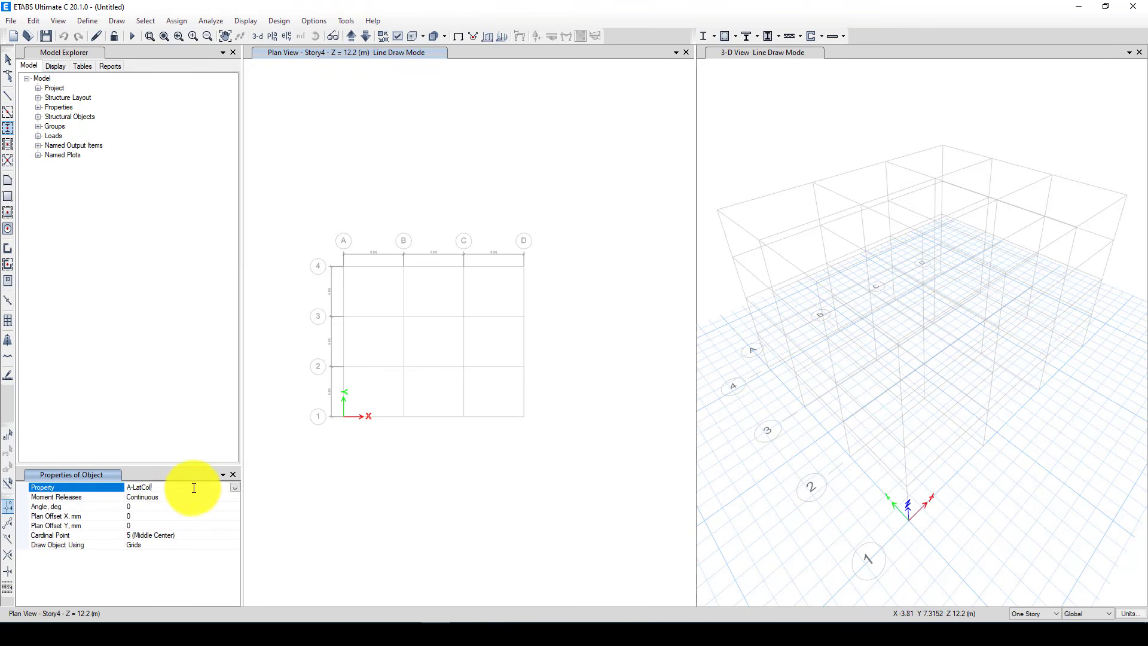
left_click(235, 487)
scroll(176, 535, "down", 10)
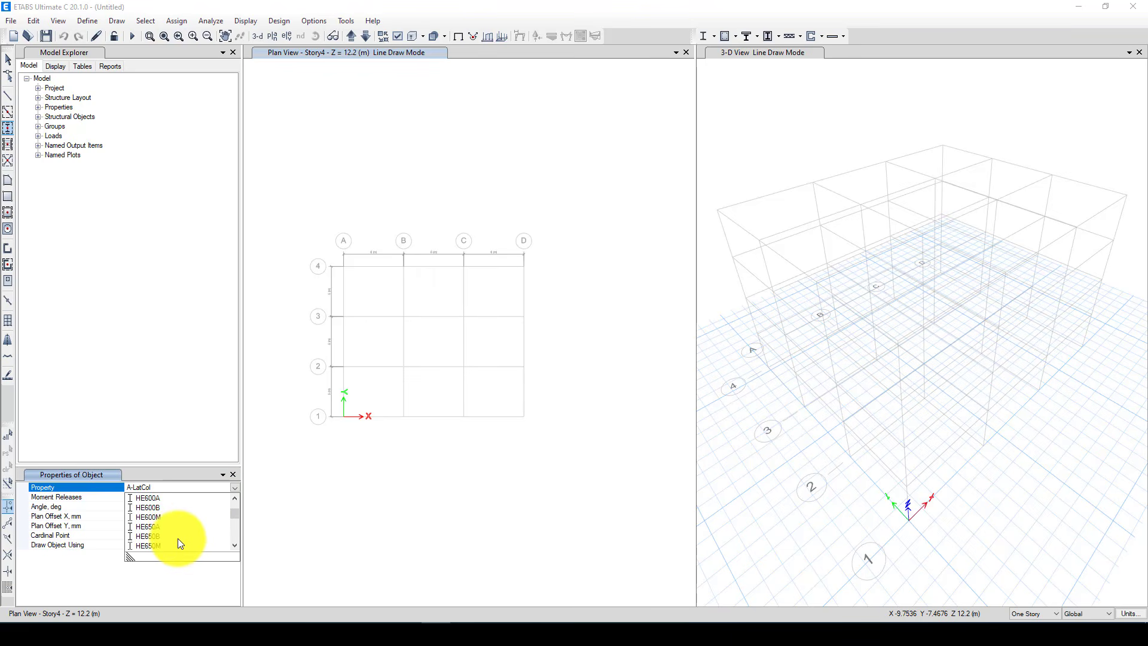
scroll(171, 540, "down", 2)
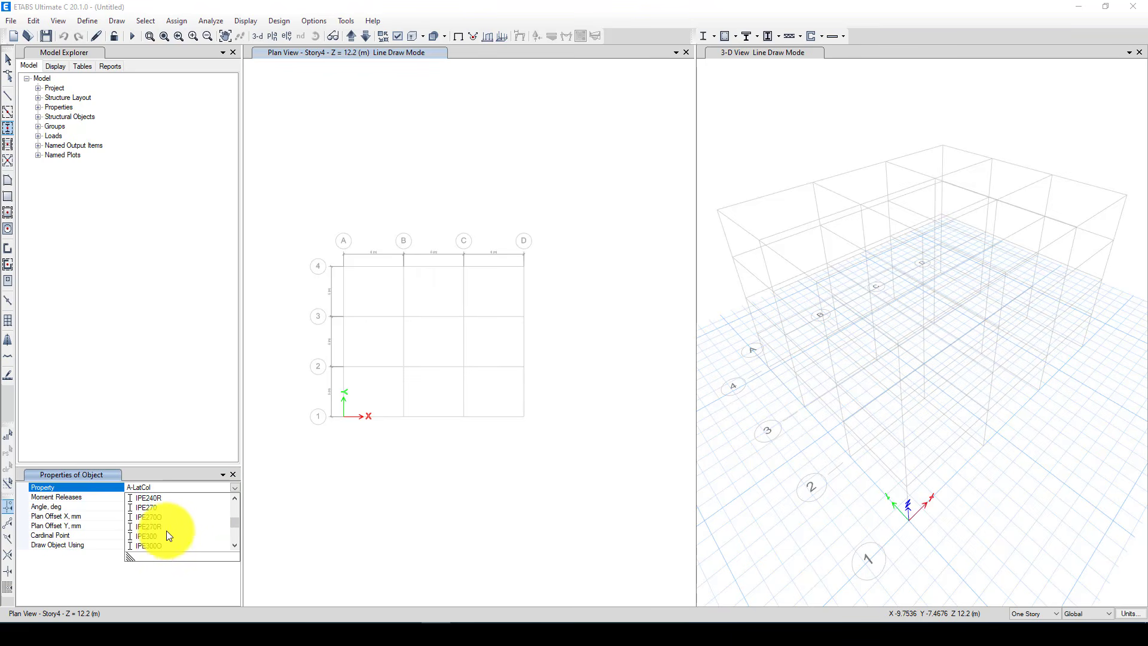
scroll(162, 542, "down", 3)
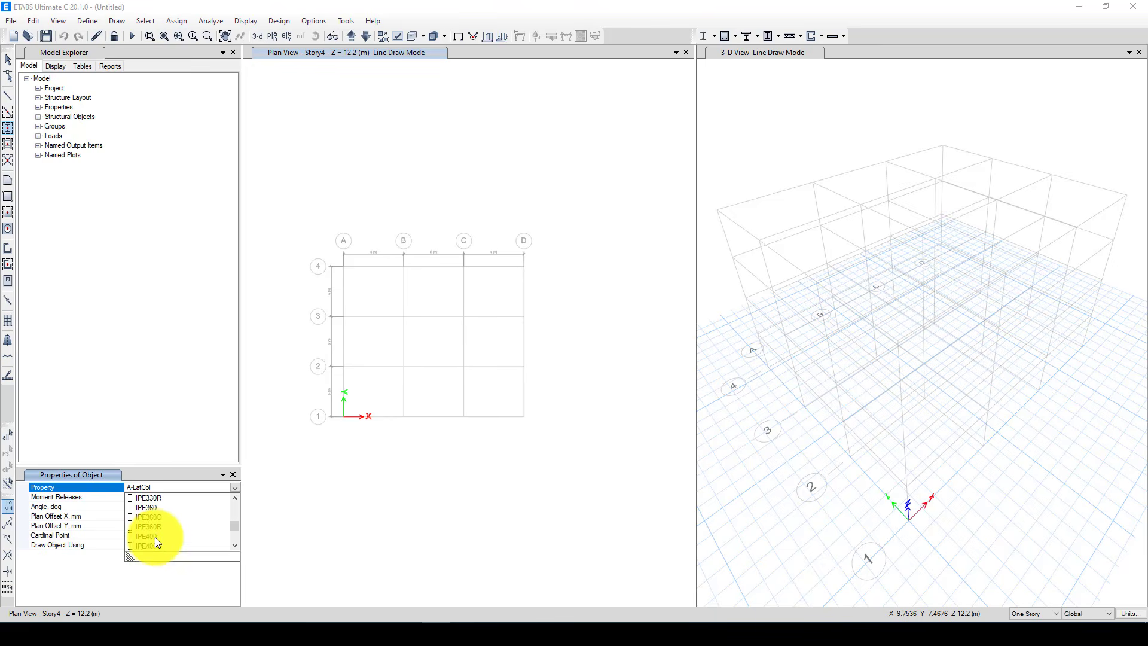
left_click(155, 538)
Place columns at all grid intersections of the Story4 plan and undo the placement
mouse_move(310, 244)
left_mouse_down()
mouse_move(418, 440)
mouse_move(562, 443)
left_mouse_up()
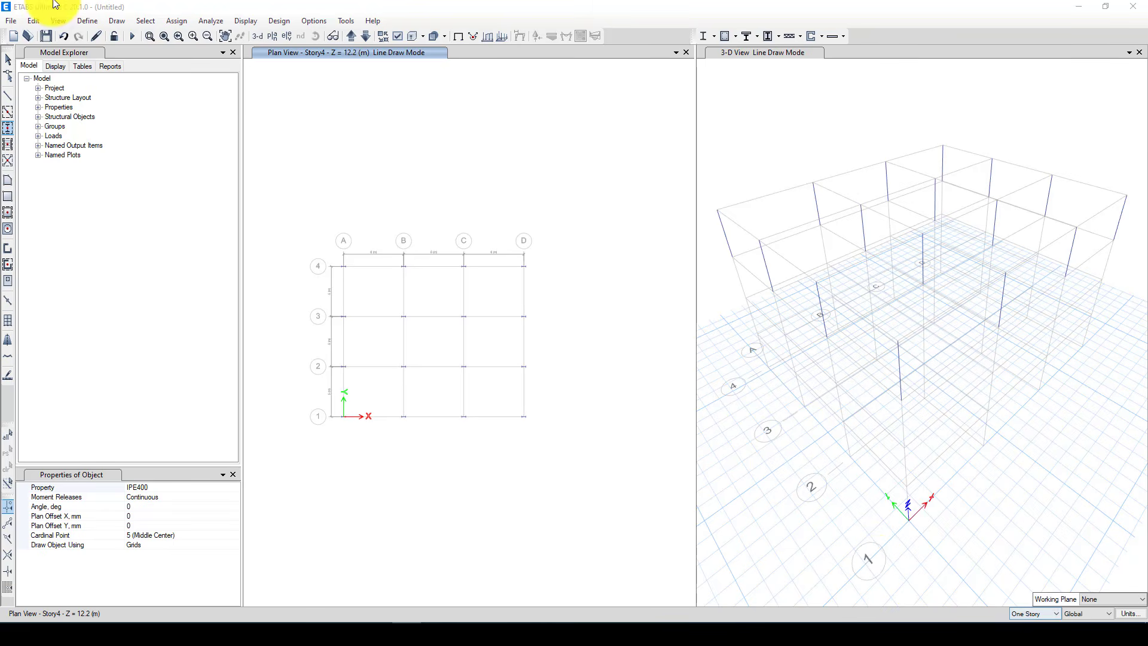
left_click(63, 36)
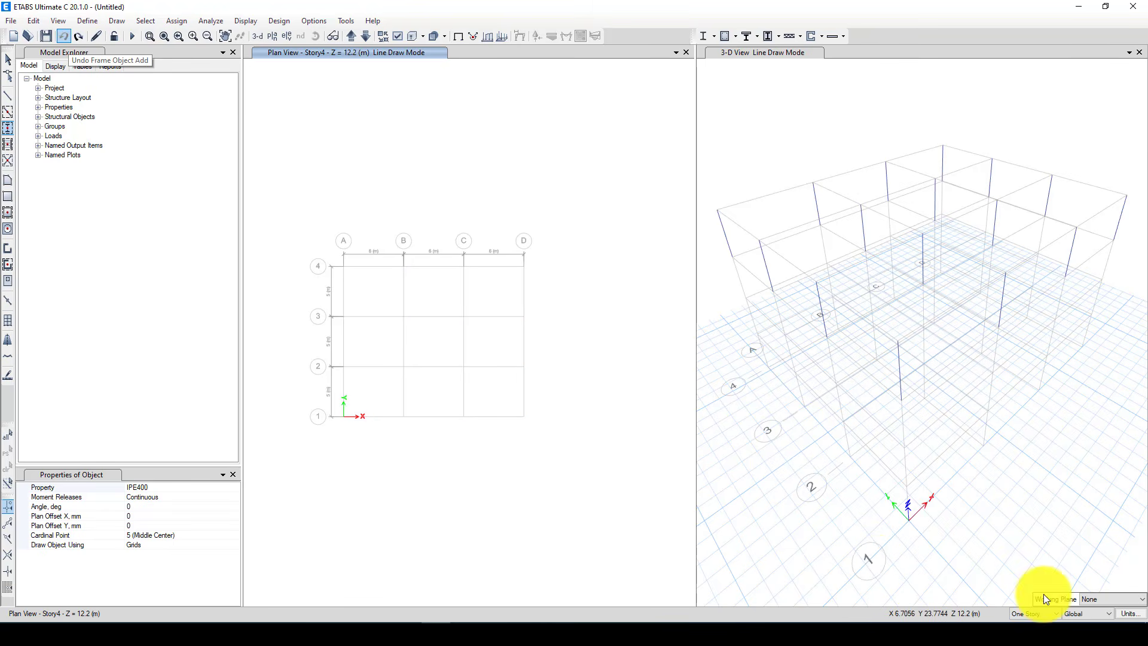
Apply drawing to all stories and place IPE400 columns at every grid intersection of the plan
left_click(1026, 613)
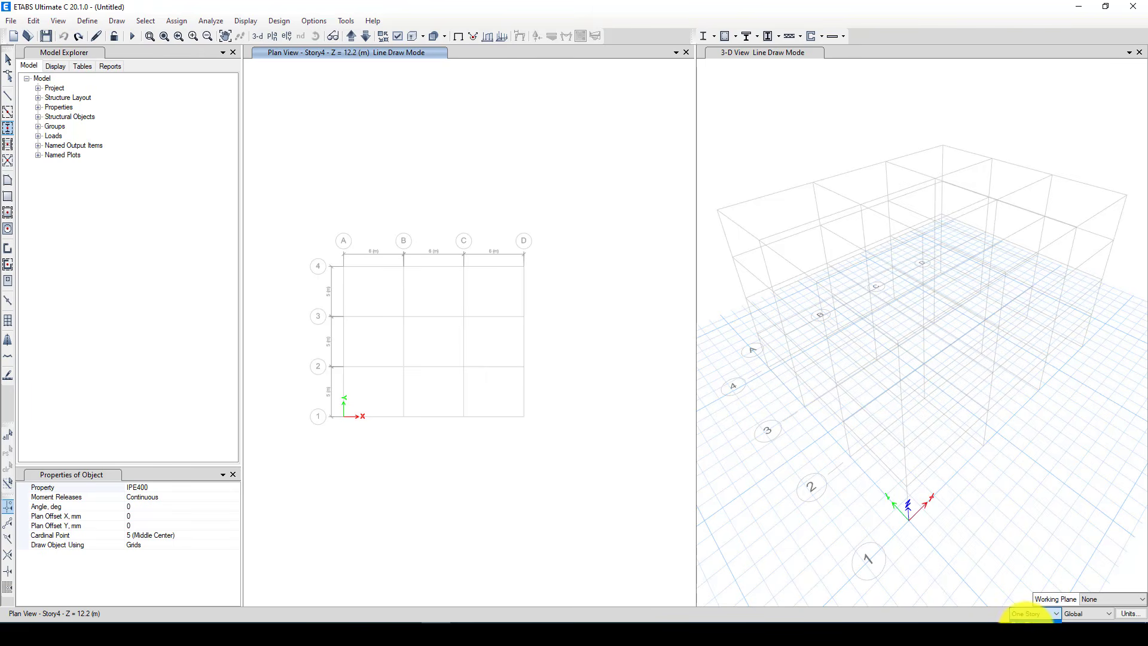
left_click(1020, 630)
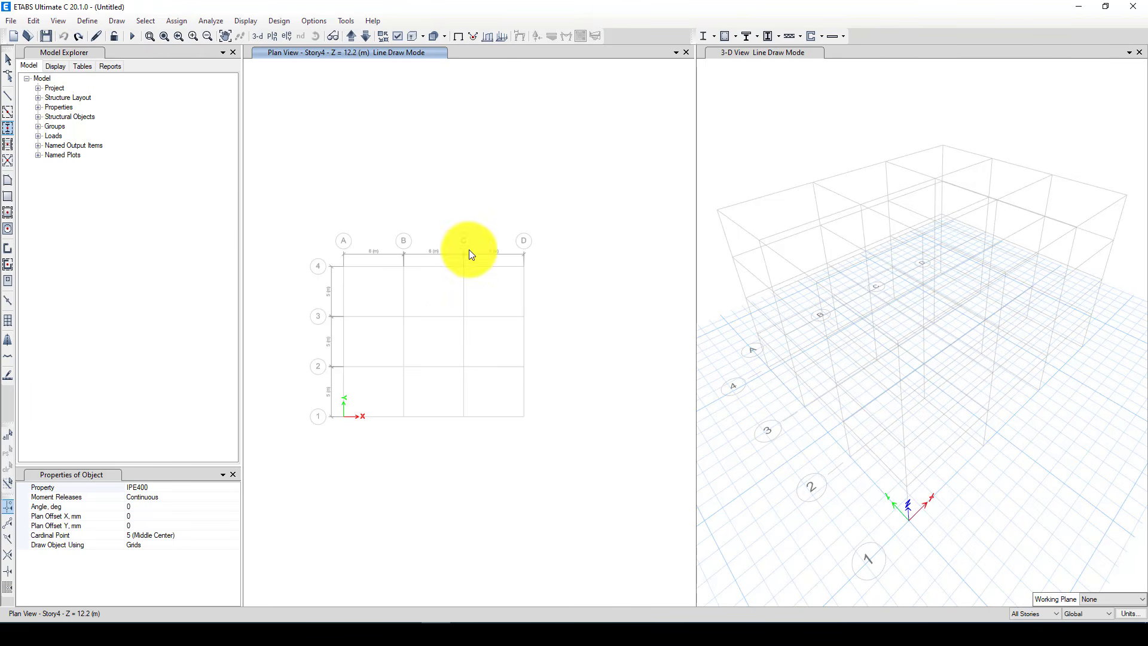
left_click_drag(312, 242, 602, 456)
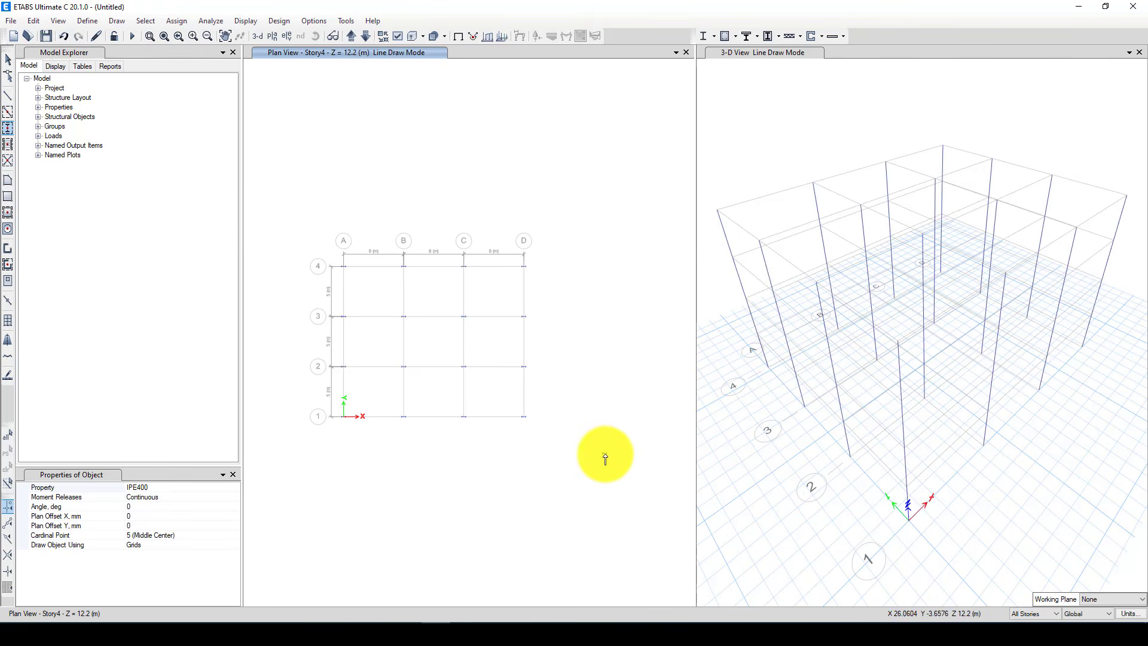
left_click(8, 60)
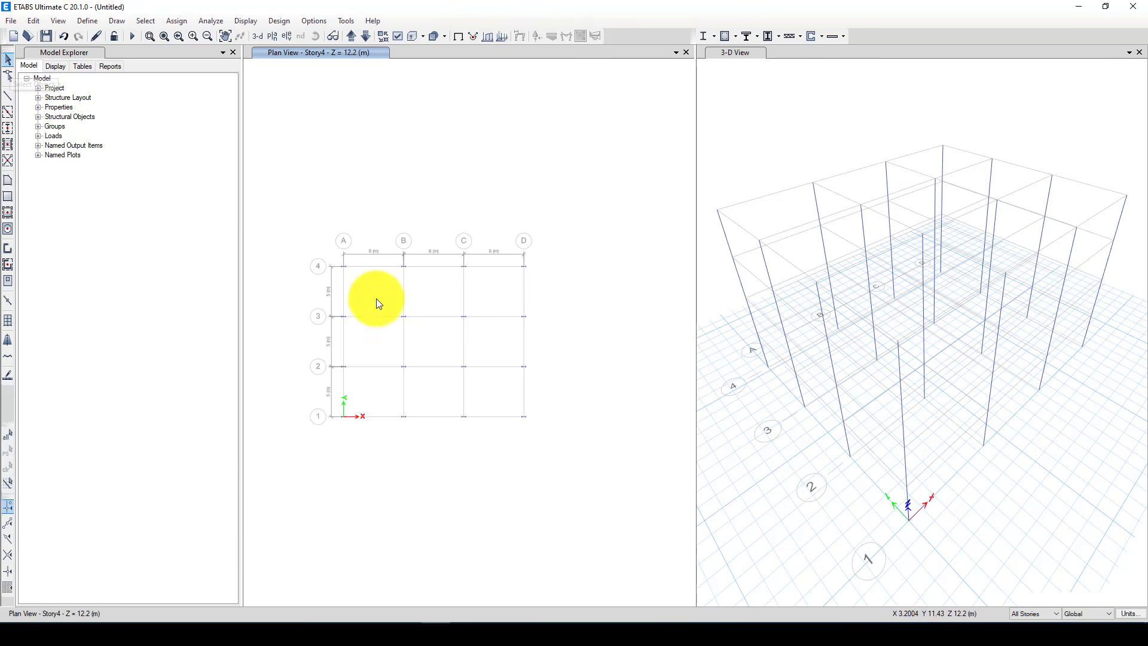
Assign a 90-degree local axis angle to all columns on grid lines 2 and 3
left_click_drag(410, 340, 512, 383)
left_click_drag(300, 295, 547, 379)
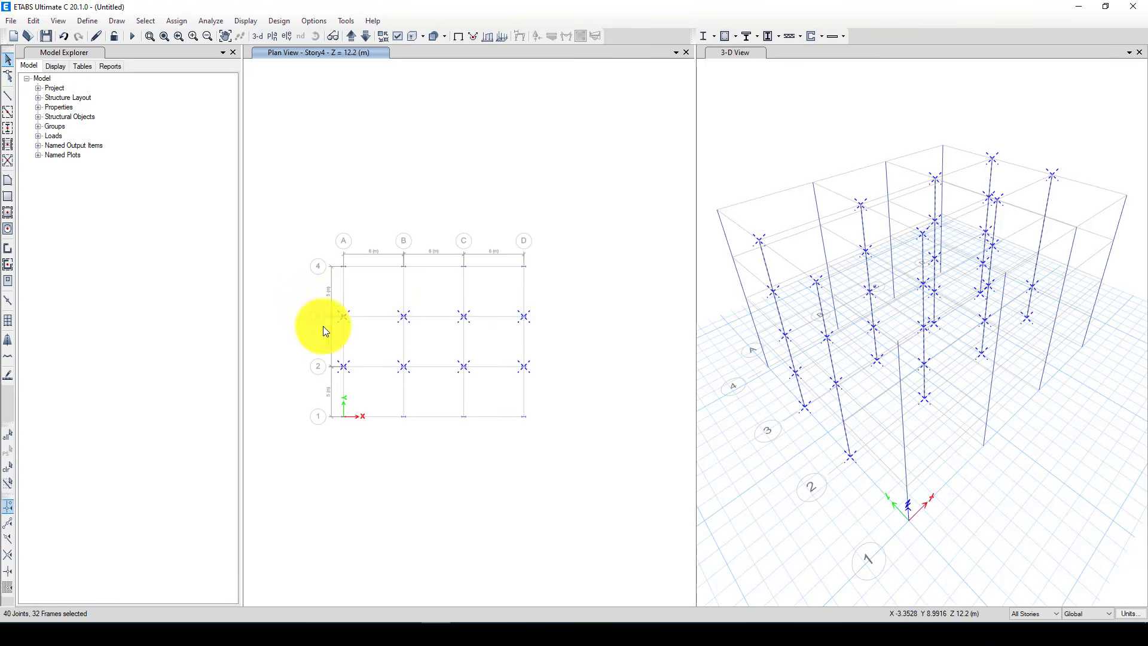
left_click(172, 21)
mouse_move(197, 50)
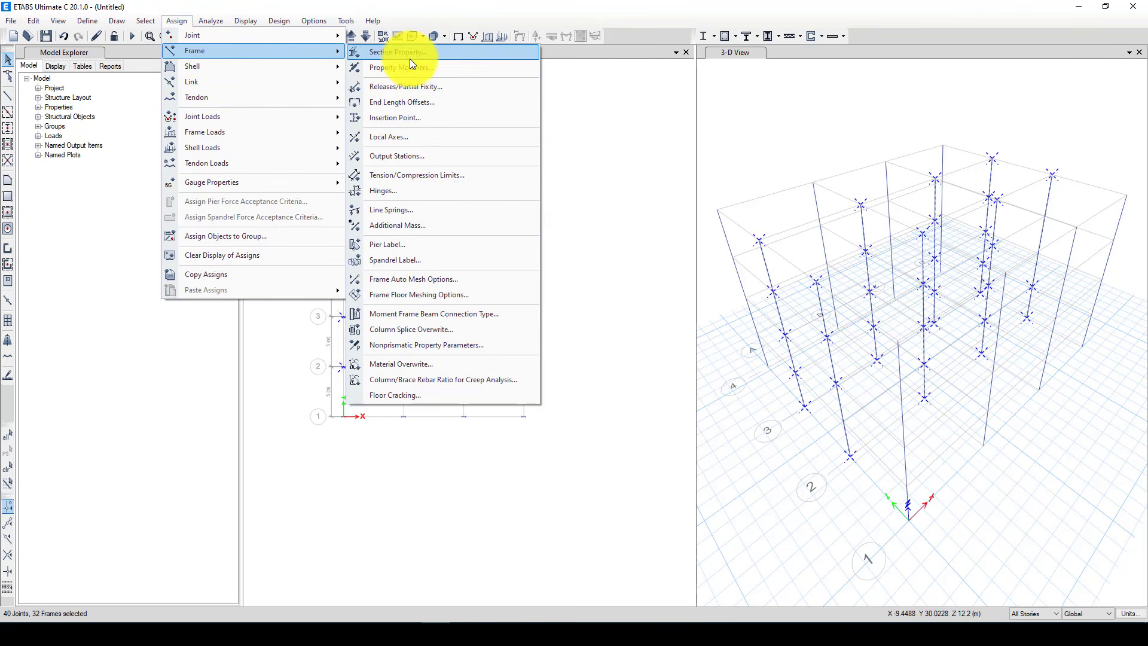
left_click(414, 135)
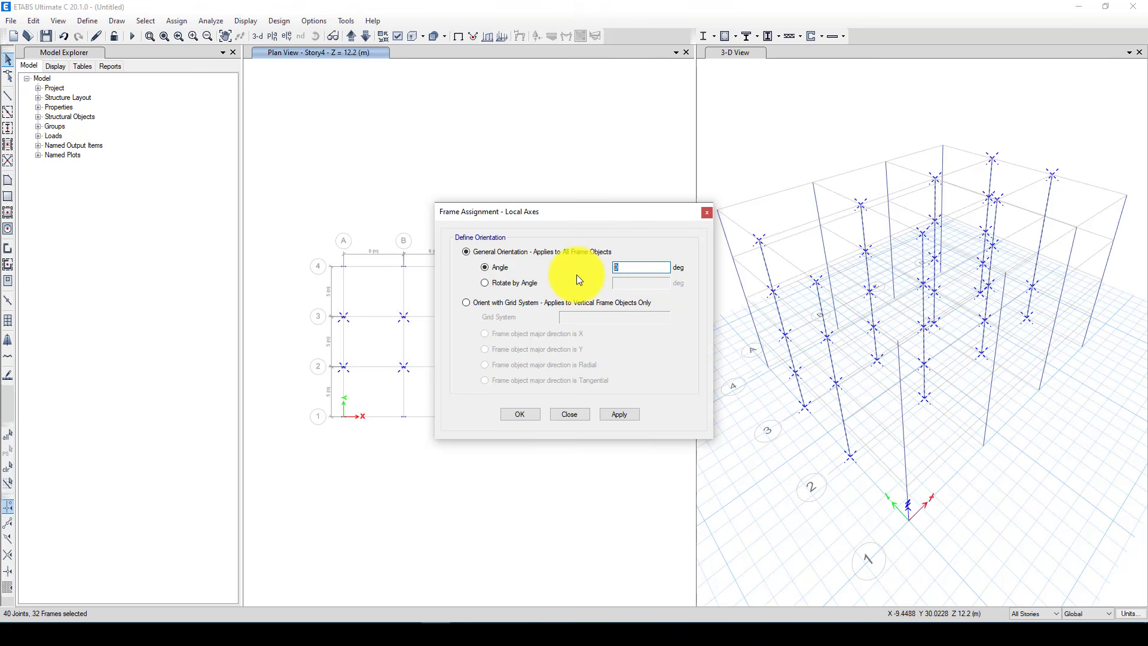
type("90")
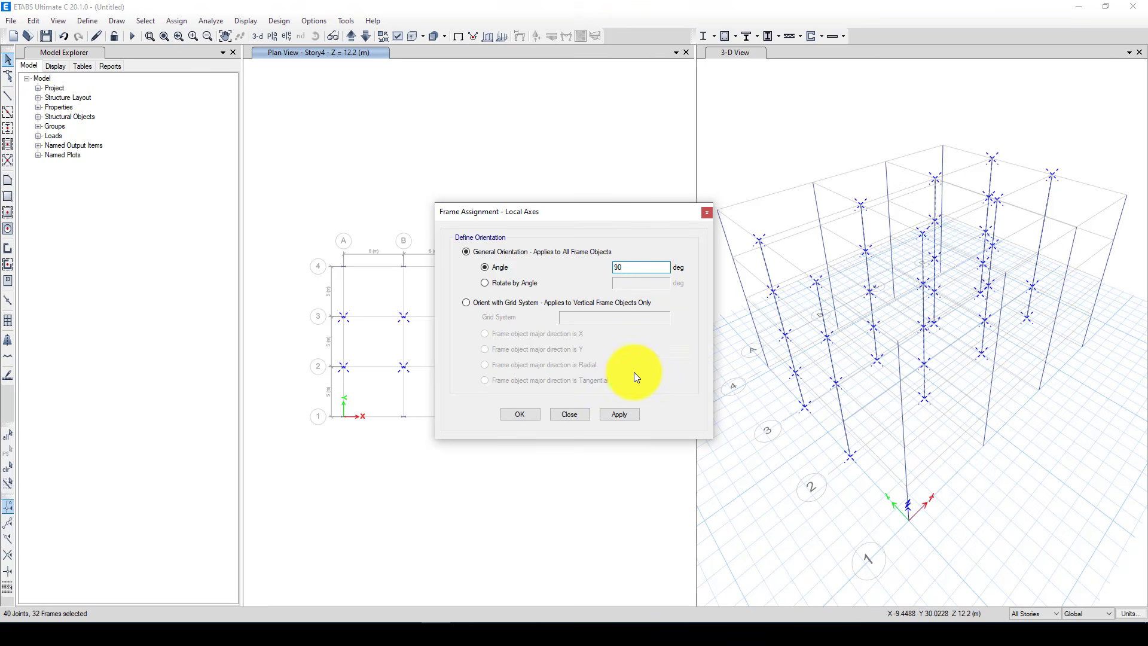
left_click(627, 413)
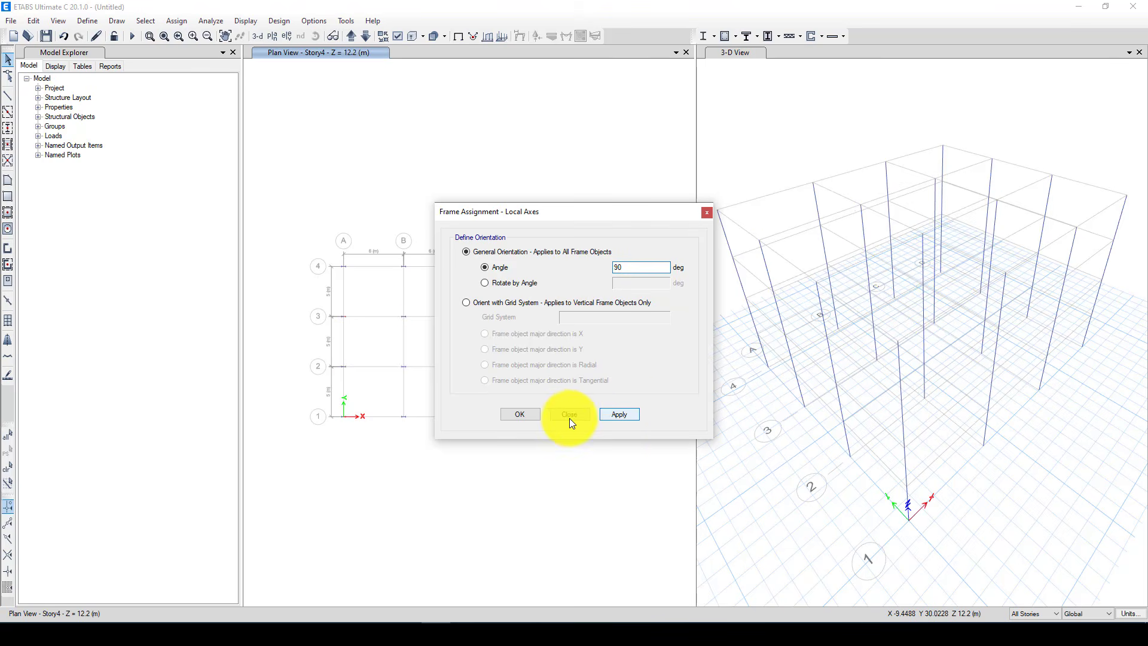
left_click(522, 418)
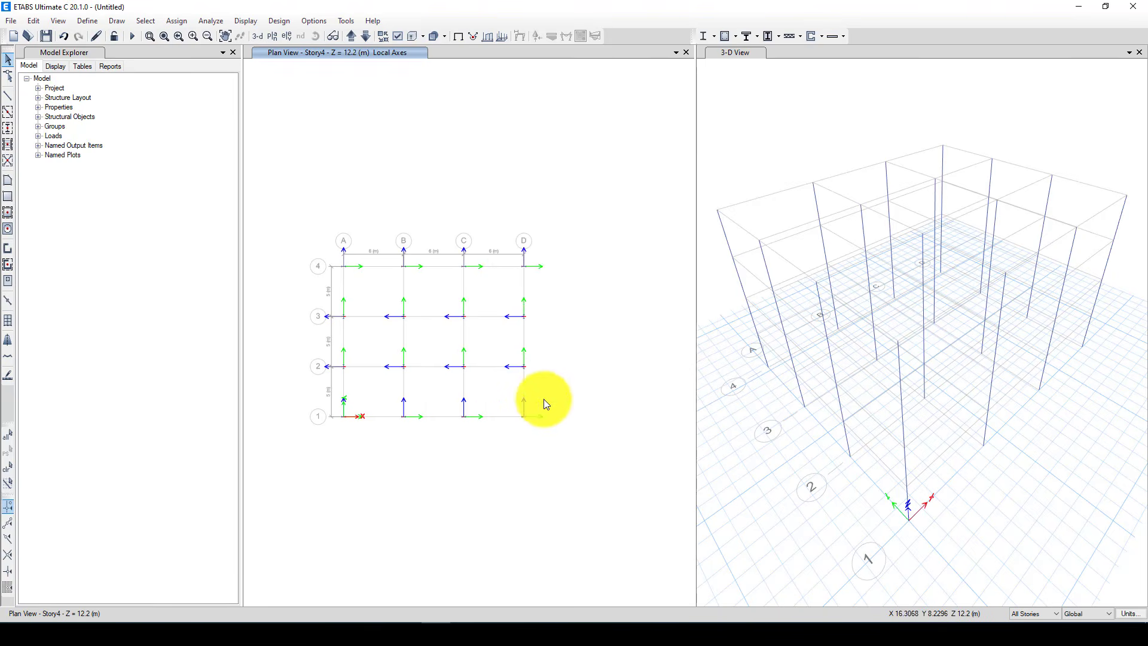
Show the 3-D view with extruded frames and draw IPE500 beams along all grid lines of the plan on all stories
left_click(804, 119)
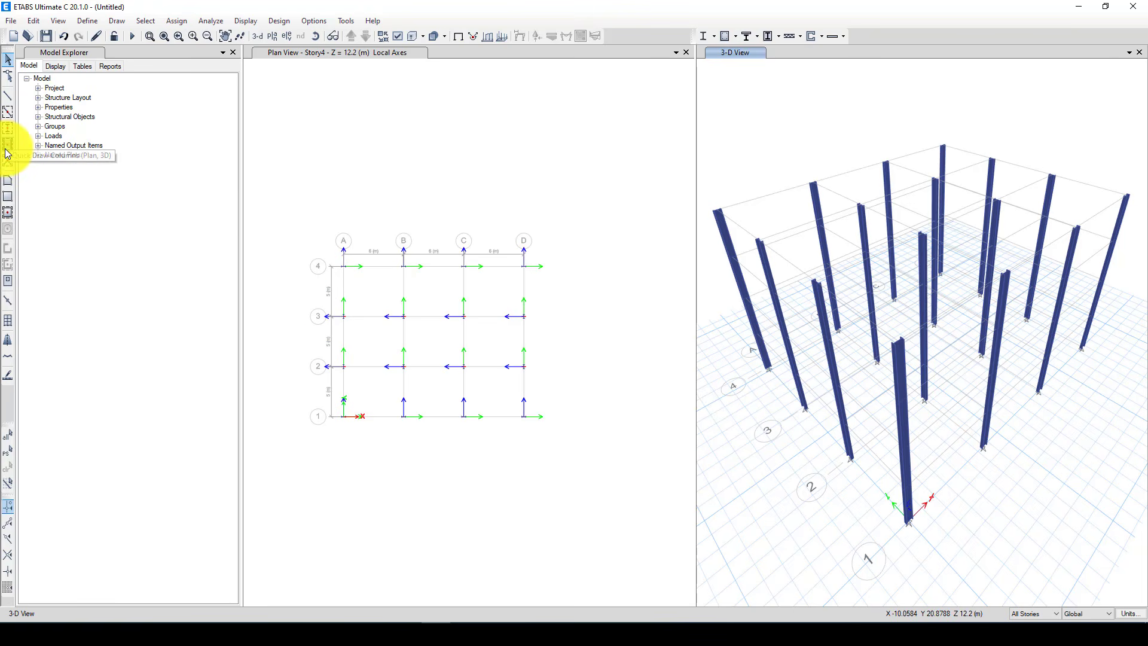
left_click(9, 114)
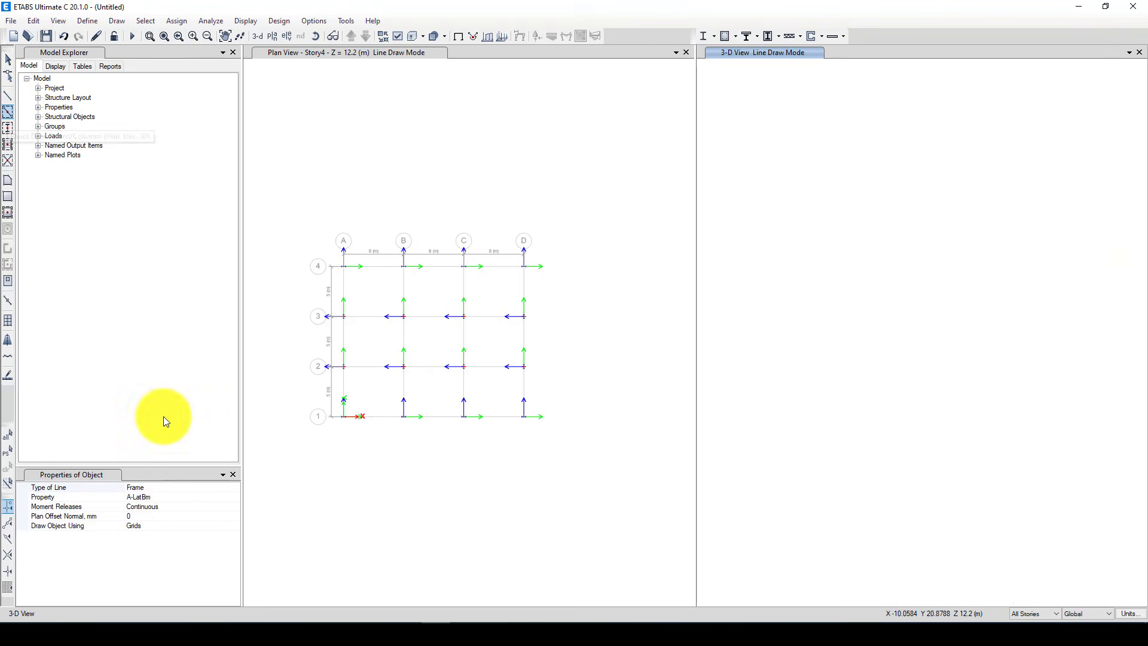
left_click(171, 499)
left_click(235, 497)
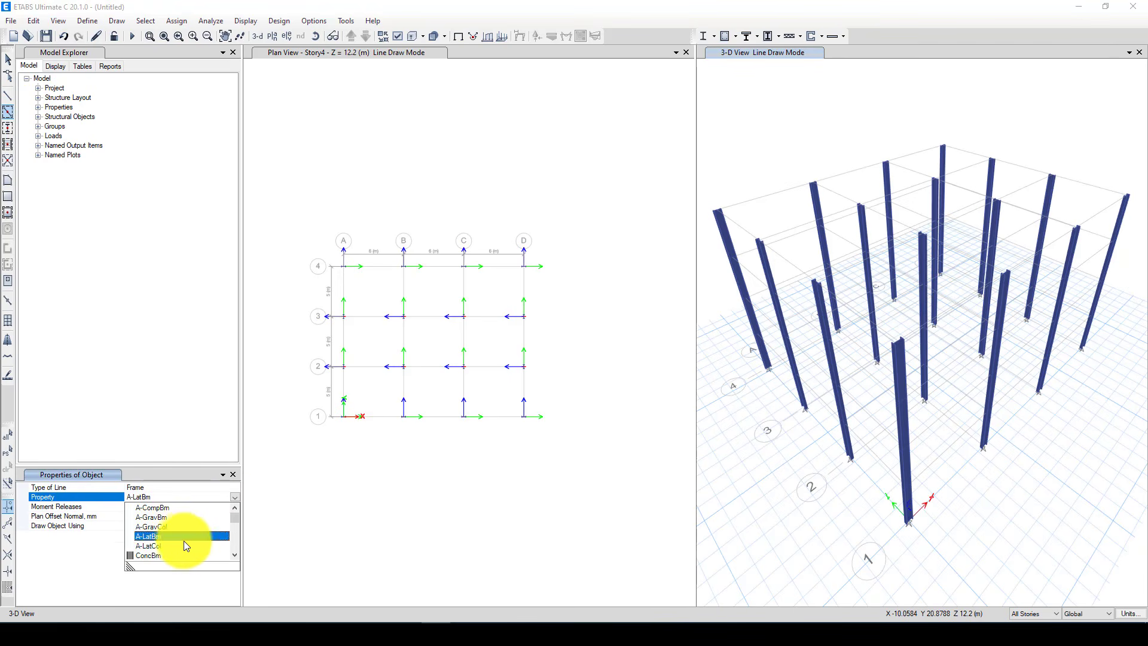
scroll(179, 538, "down", 1)
scroll(162, 541, "down", 10)
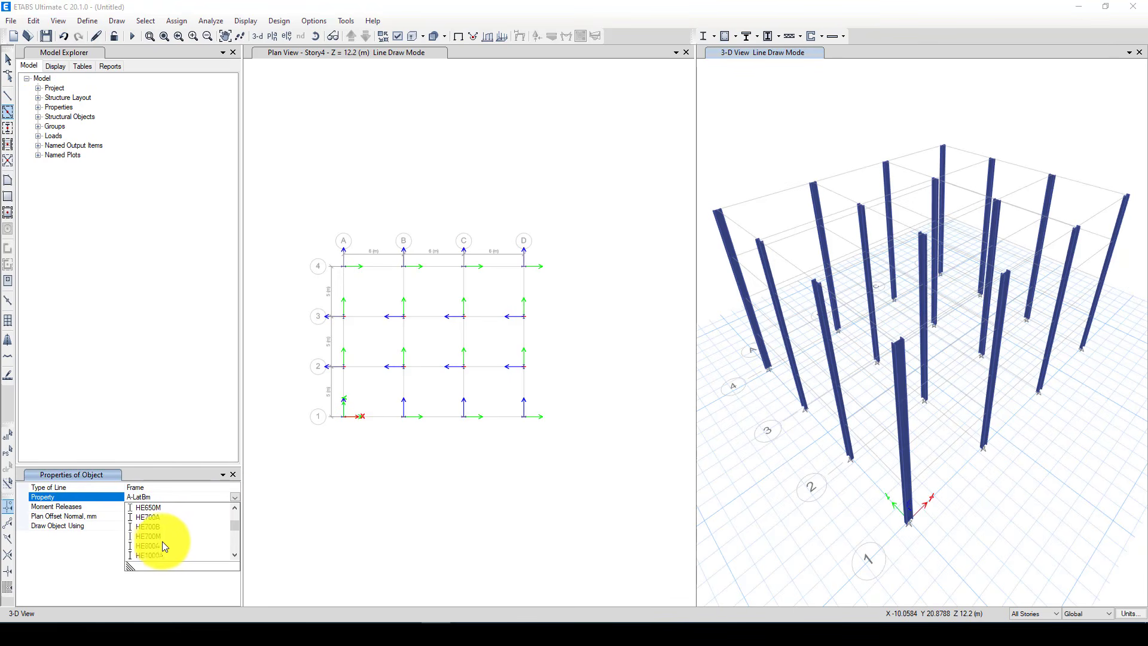
scroll(156, 557, "down", 5)
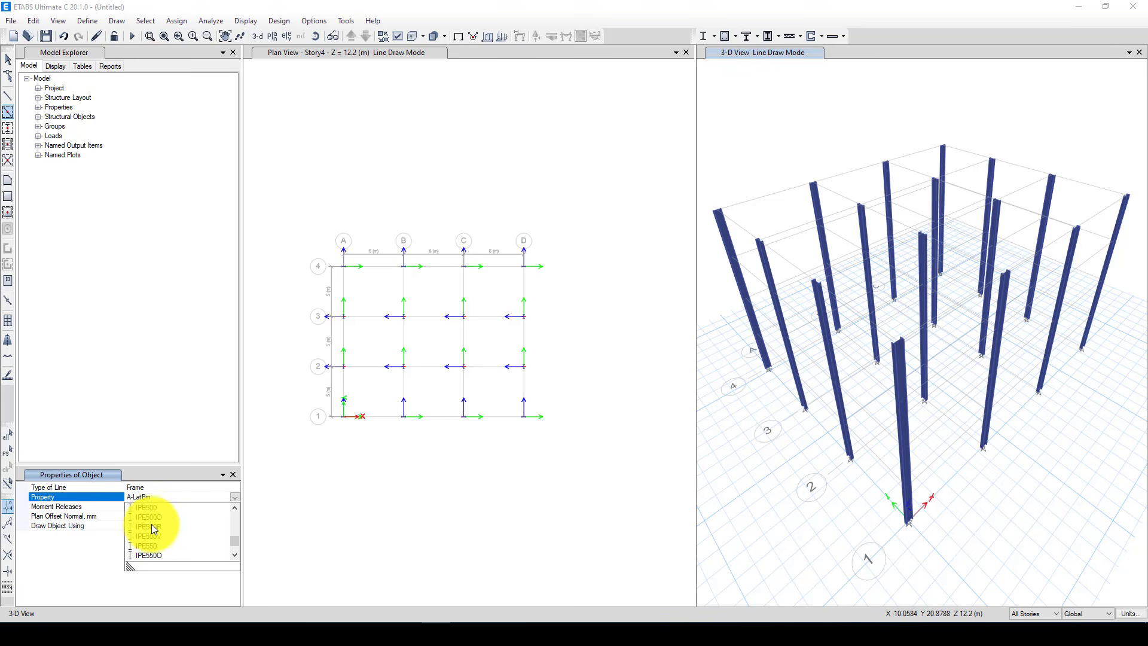
left_click(146, 508)
mouse_move(294, 242)
left_mouse_down()
mouse_move(495, 448)
mouse_move(557, 452)
left_mouse_up()
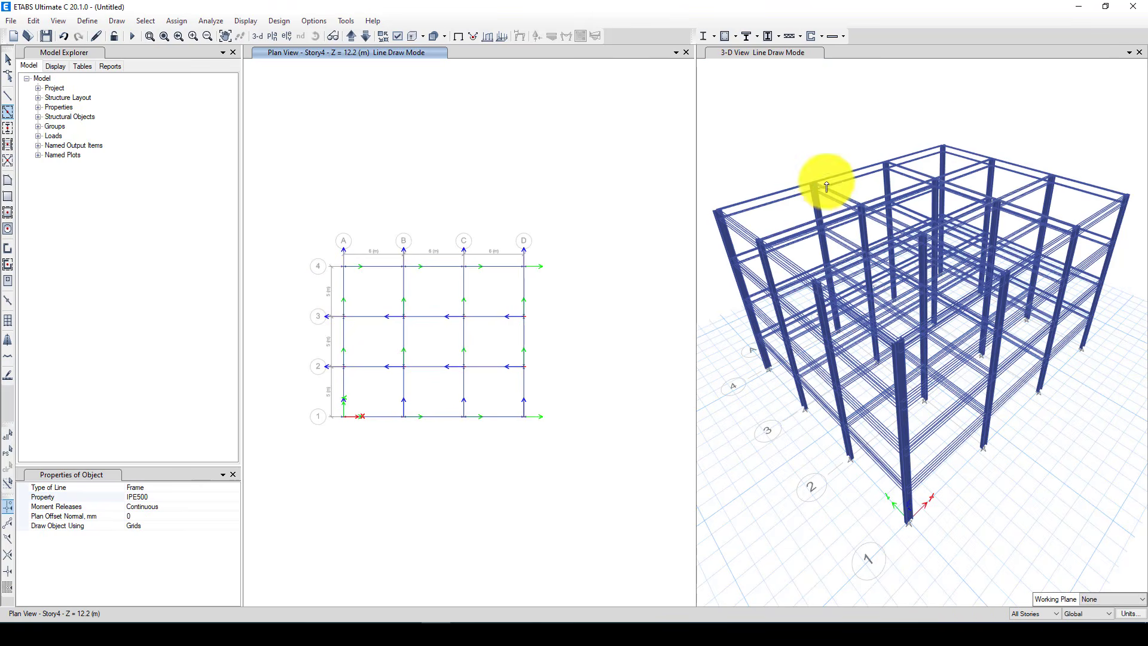
left_click(8, 59)
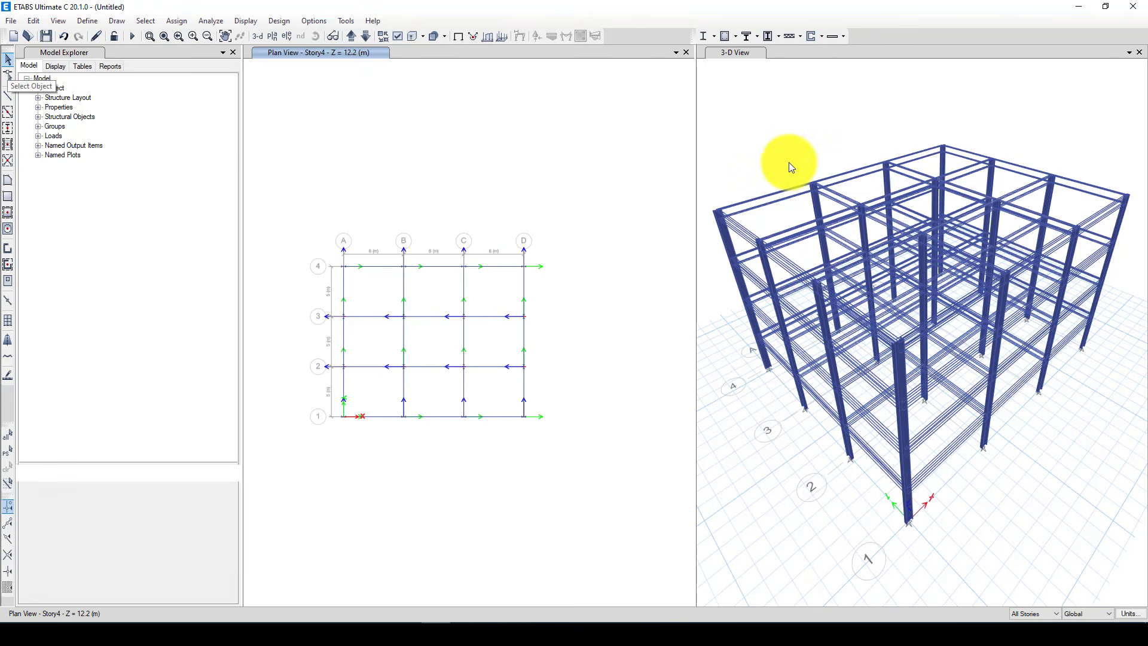
Refresh the extruded frame display of the 3-D view by turning it off and on again
left_click(790, 154)
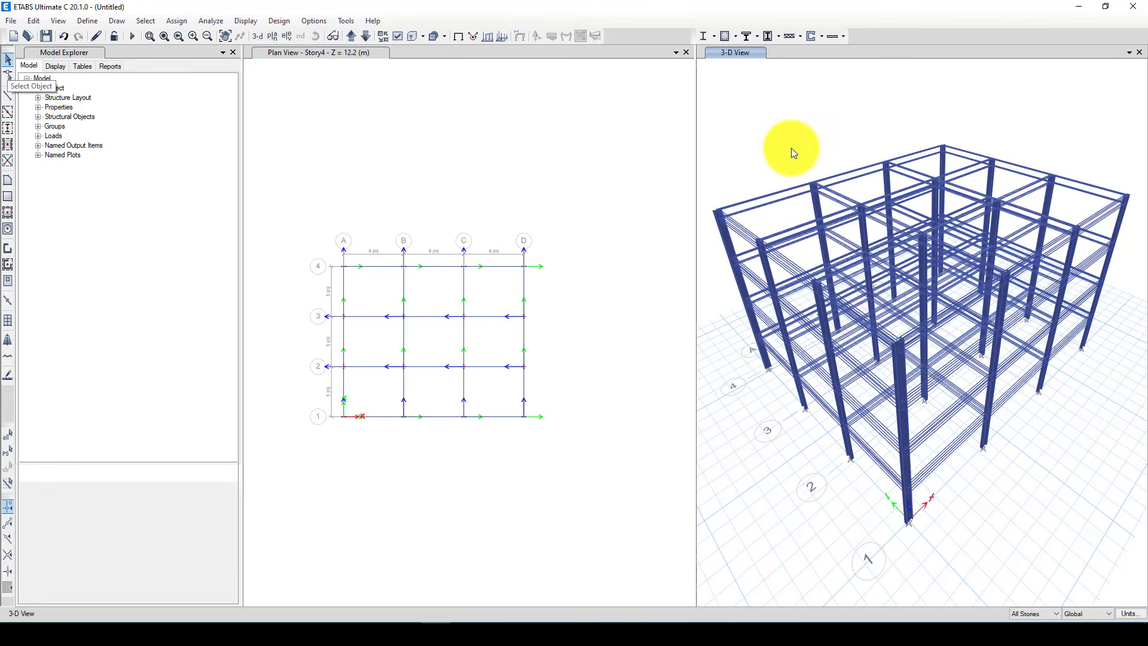
left_click(413, 38)
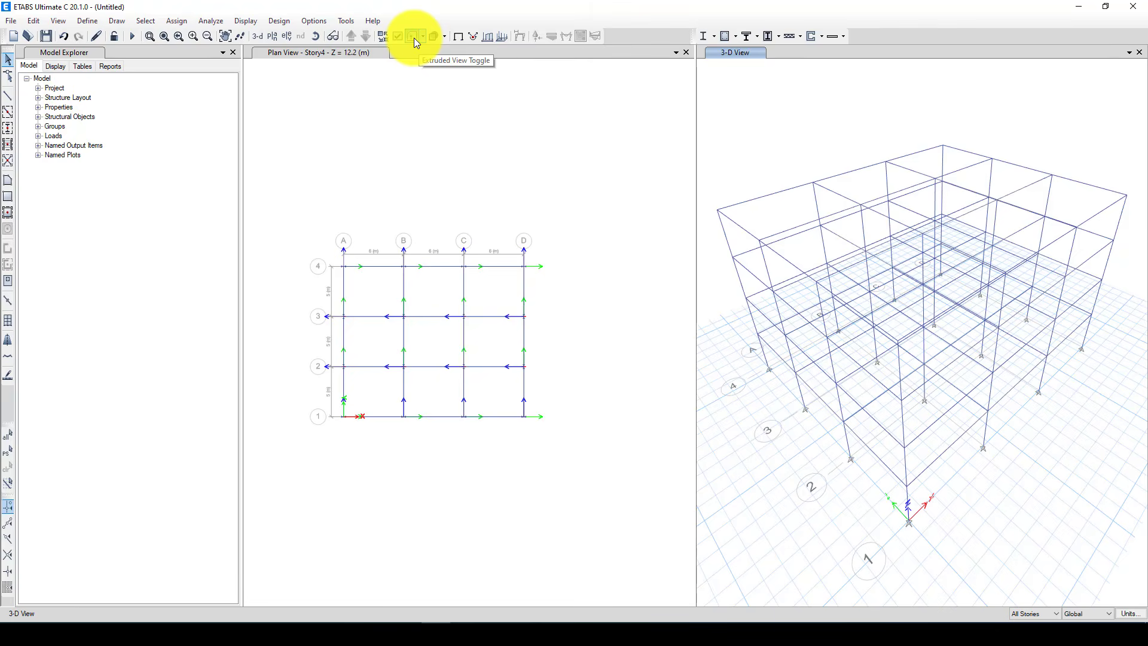
left_click(431, 38)
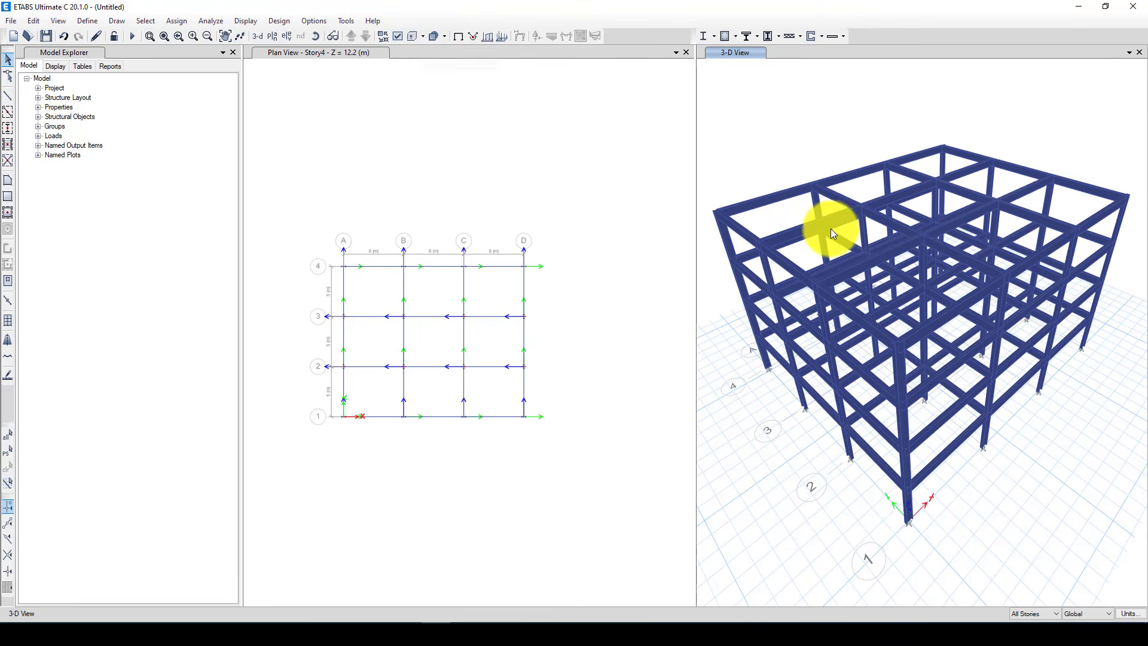
scroll(916, 255, "up", 5)
scroll(920, 257, "down", 5)
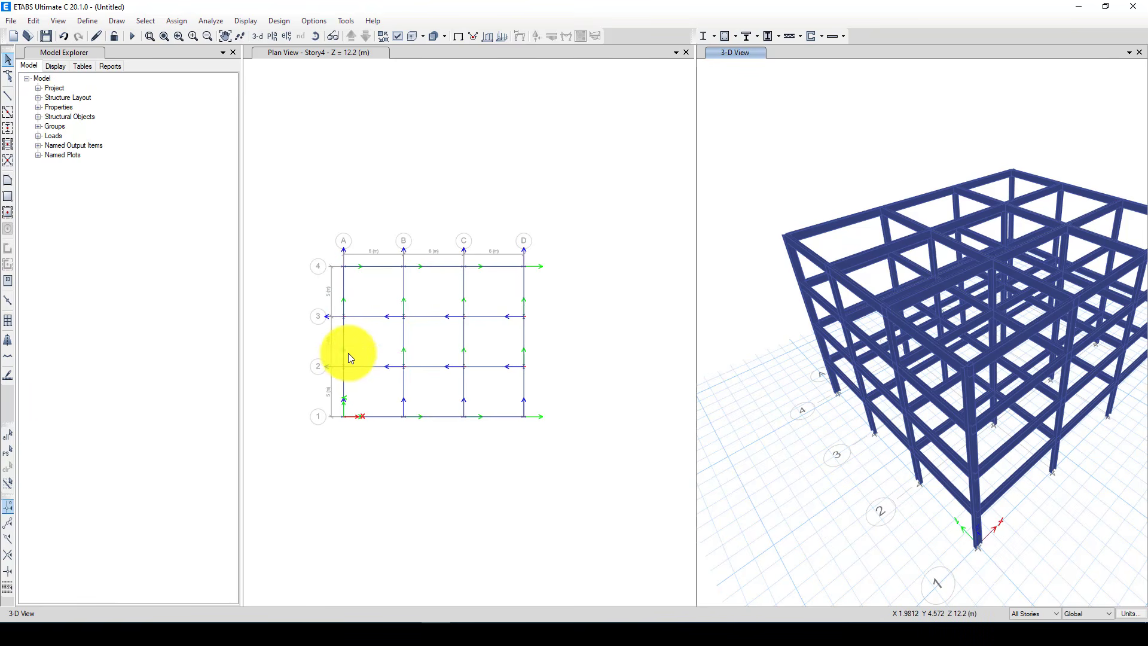
Start quick-drawing secondary beams and set their section property to IPE200
scroll(357, 328, "up", 3)
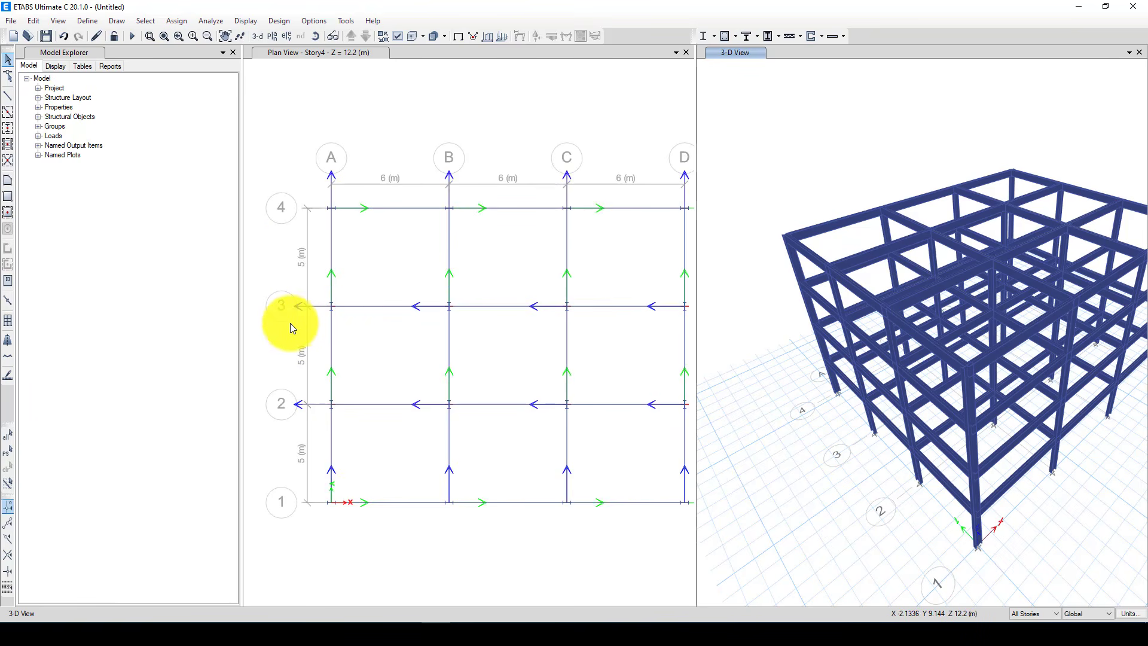
scroll(265, 299, "down", 3)
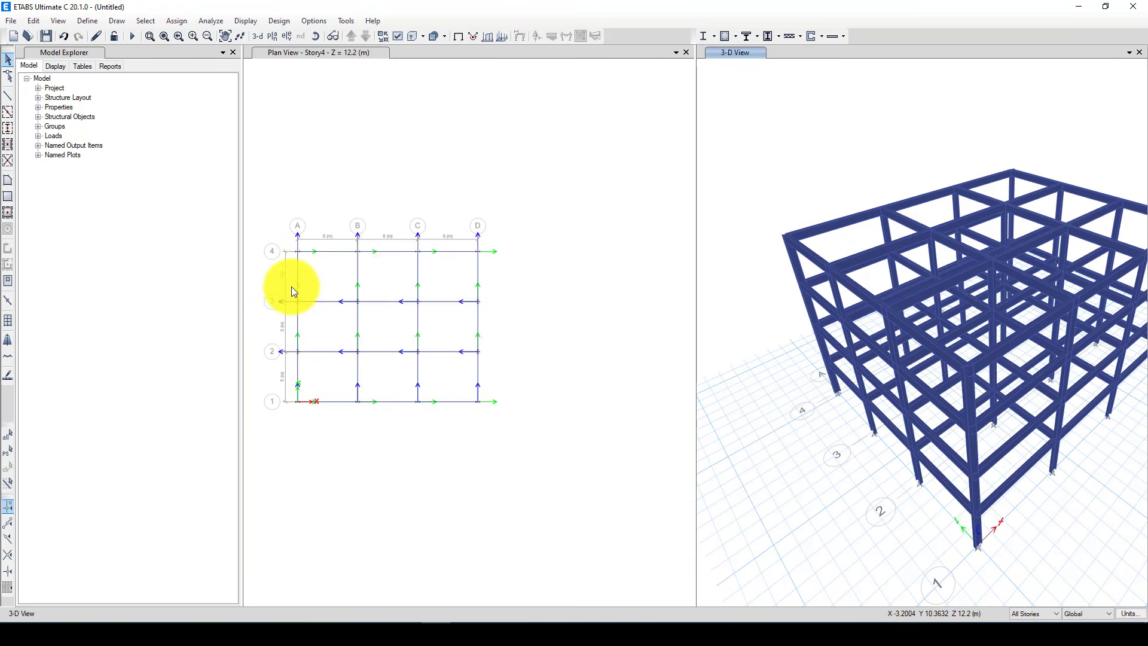
scroll(282, 278, "up", 3)
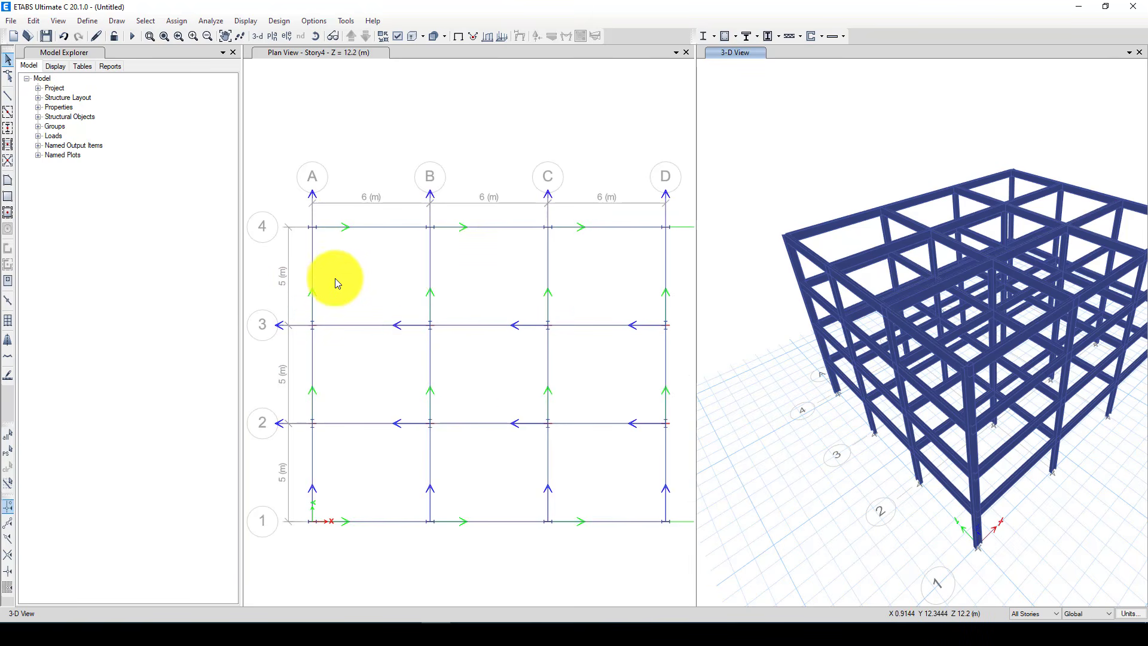
left_click(7, 145)
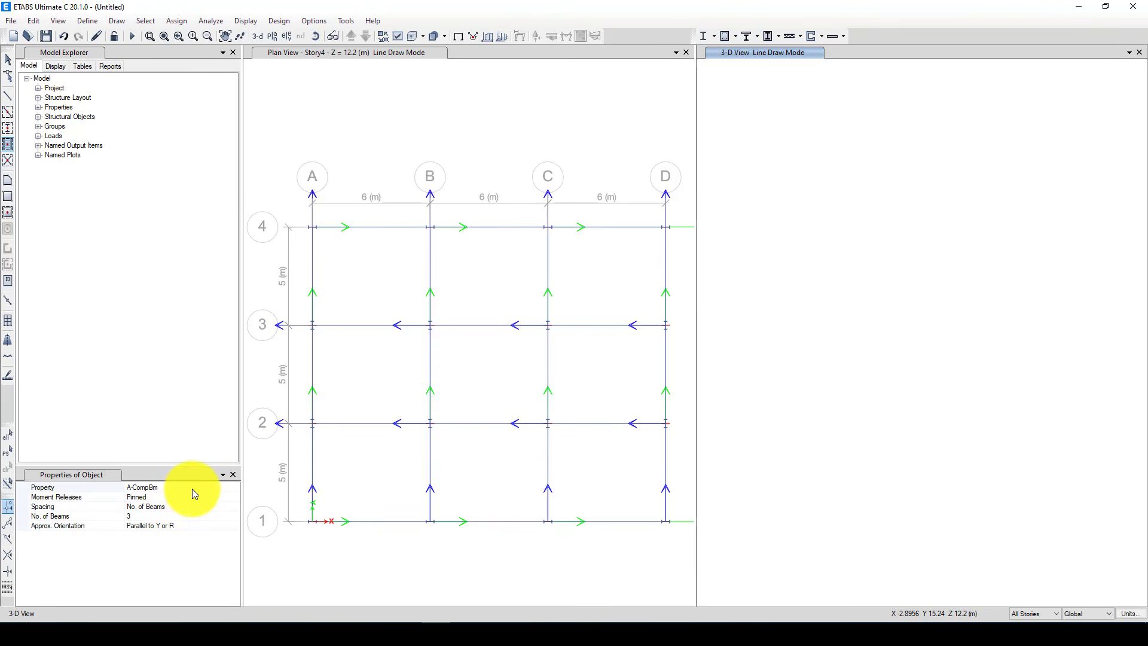
left_click(191, 488)
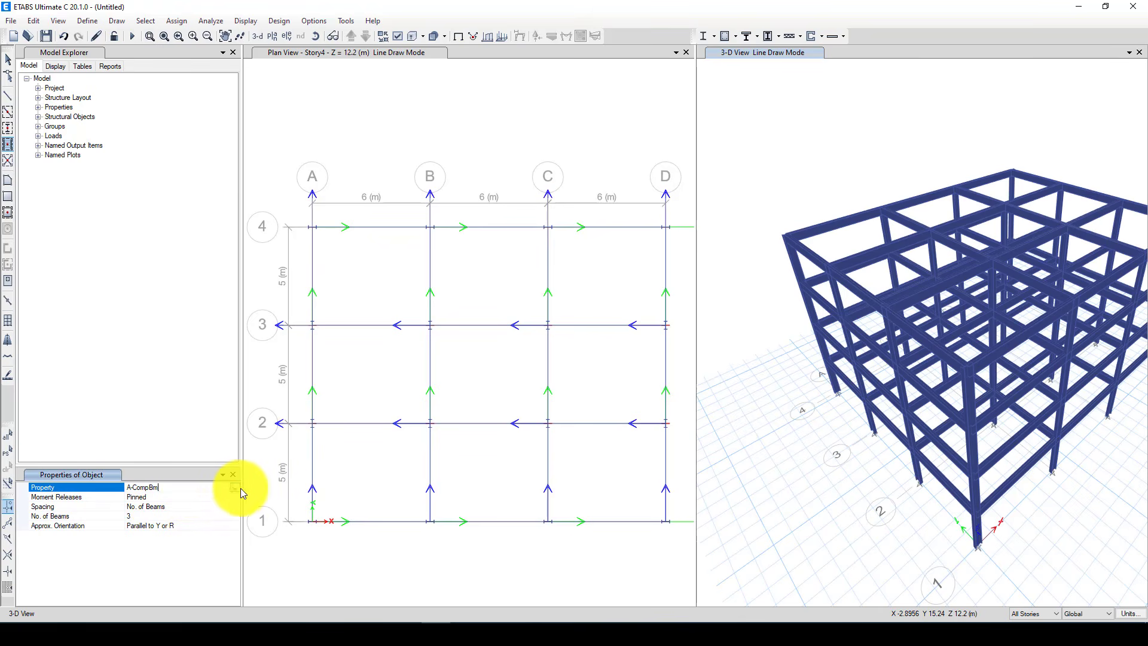
left_click(236, 487)
scroll(181, 526, "down", 10)
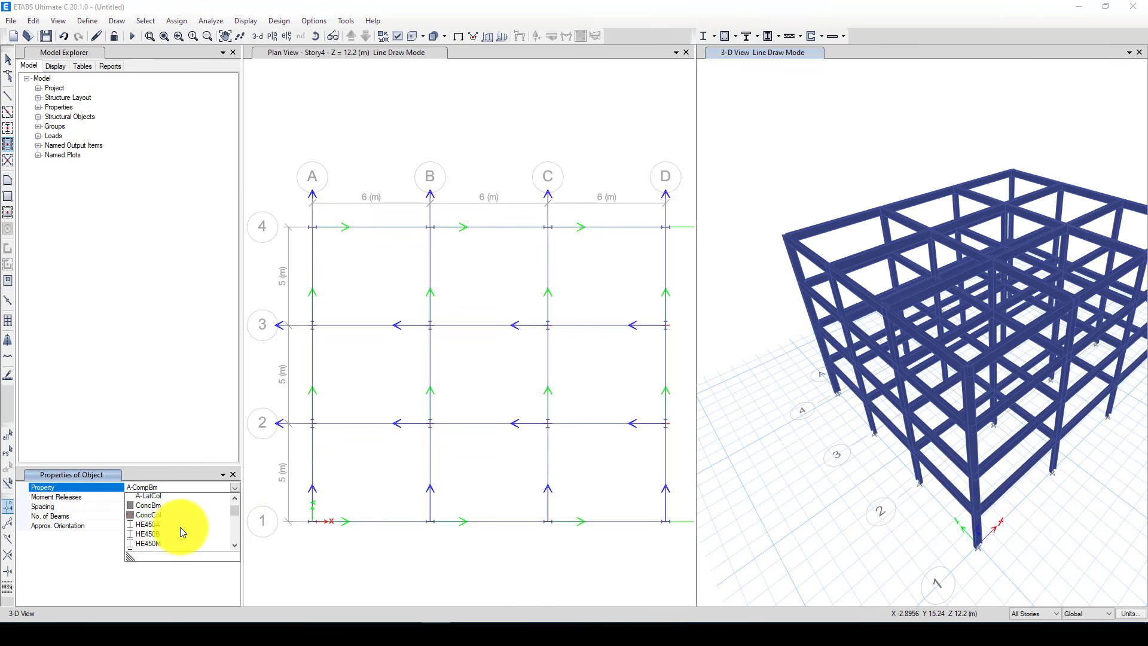
left_click(942, 444)
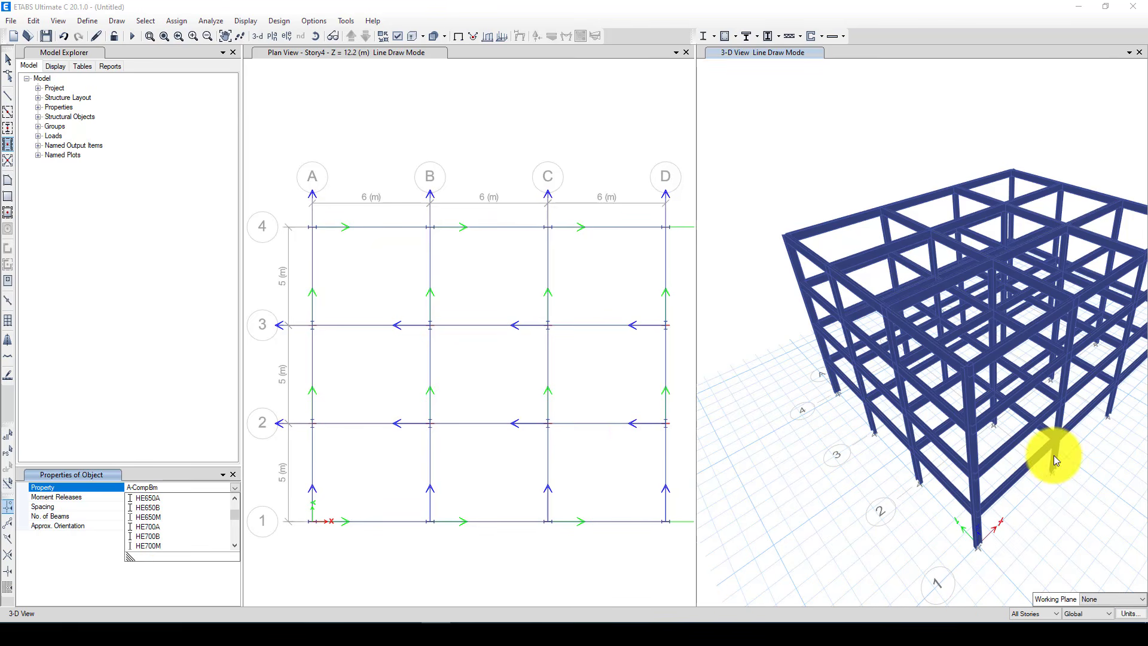
left_click(235, 487)
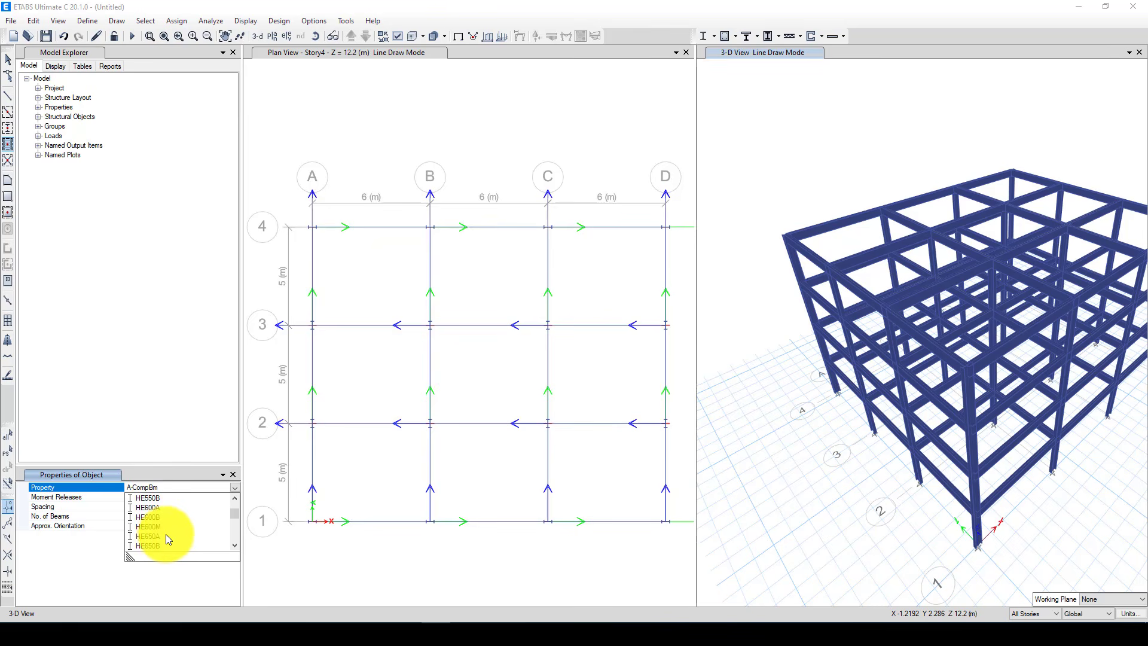
scroll(166, 534, "down", 8)
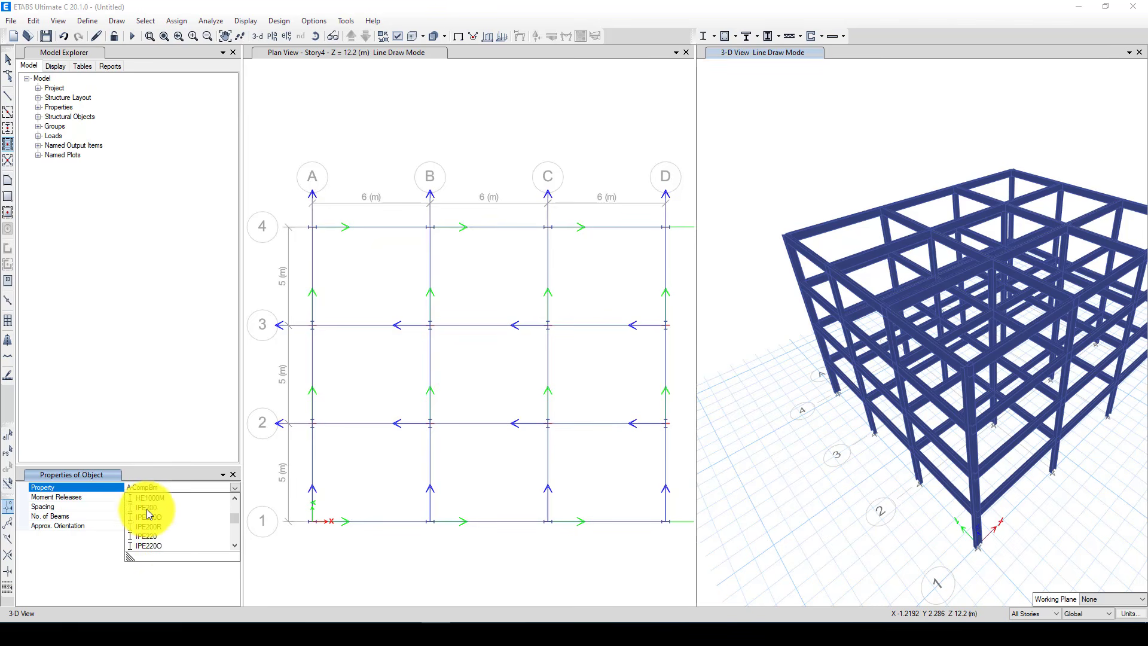
left_click(146, 508)
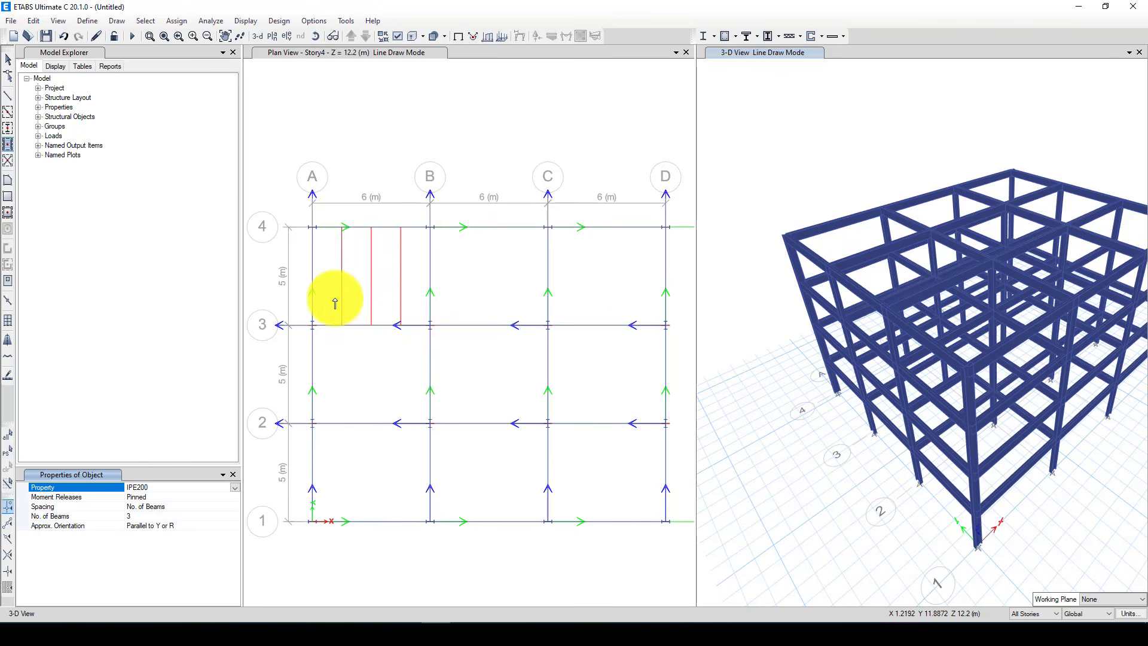
Set the number of secondary beams per bay to 2 and draw them parallel to Y in all nine bays on all stories
left_click(137, 517)
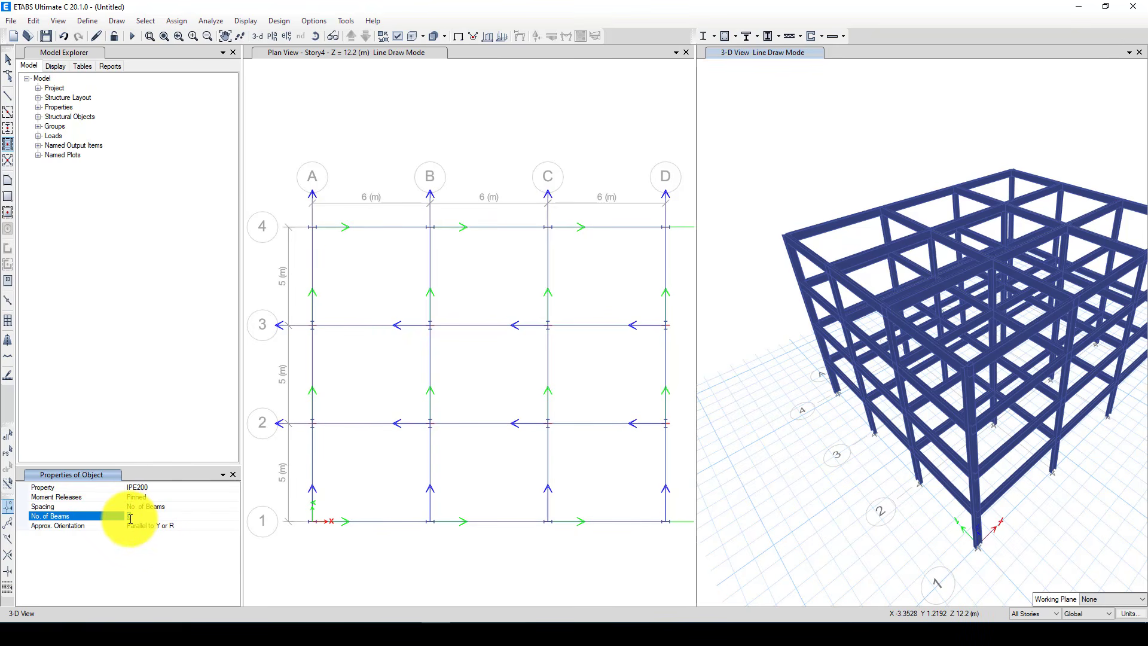
type("2")
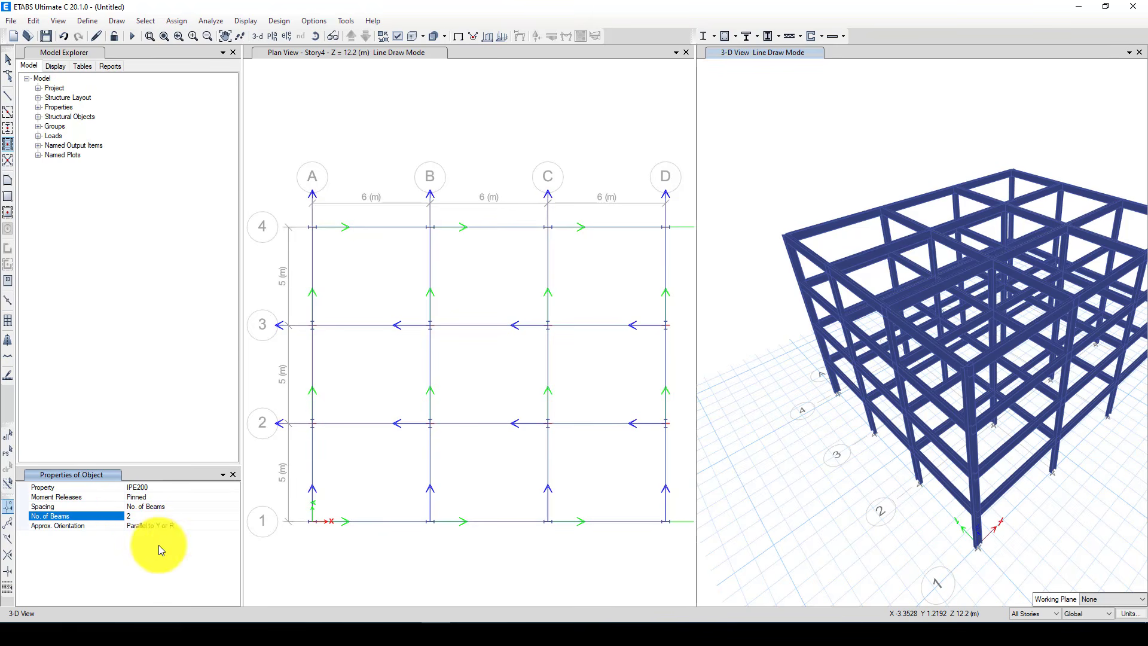
left_click(380, 264)
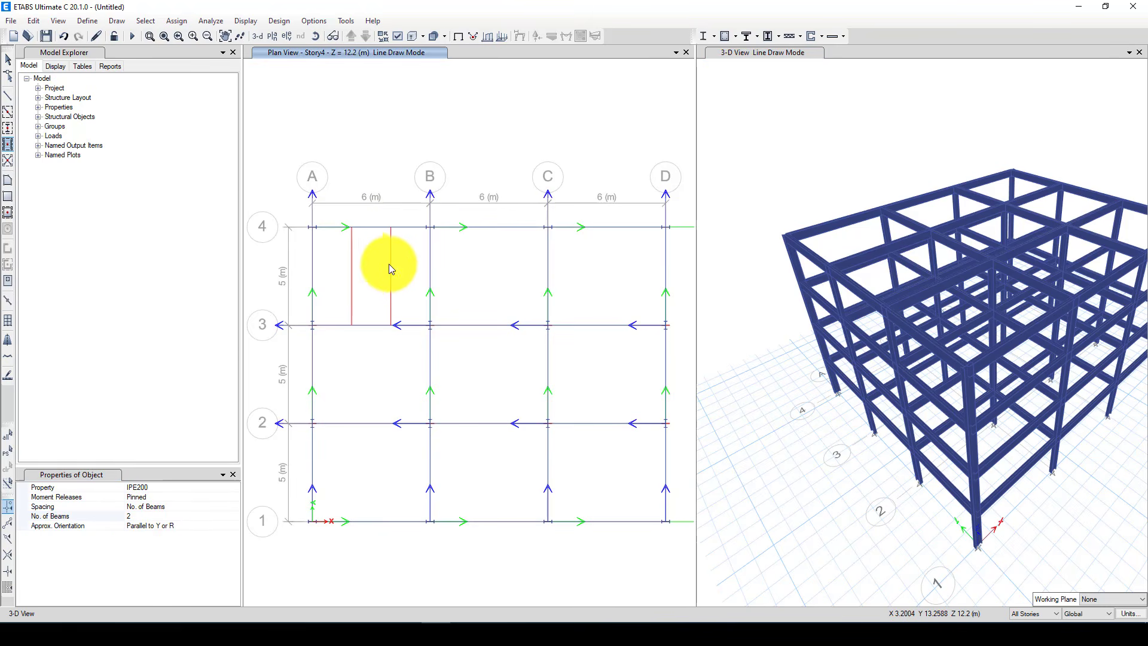
left_click(482, 267)
left_click(594, 271)
left_click(607, 372)
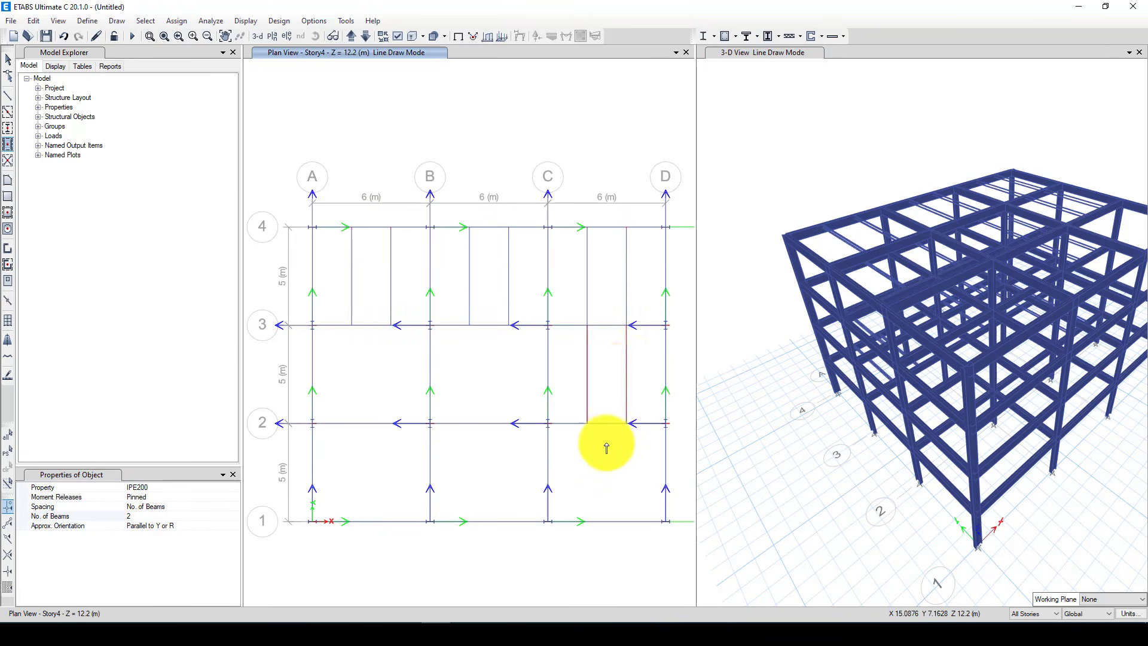
left_click(605, 459)
left_click(493, 462)
left_click(394, 470)
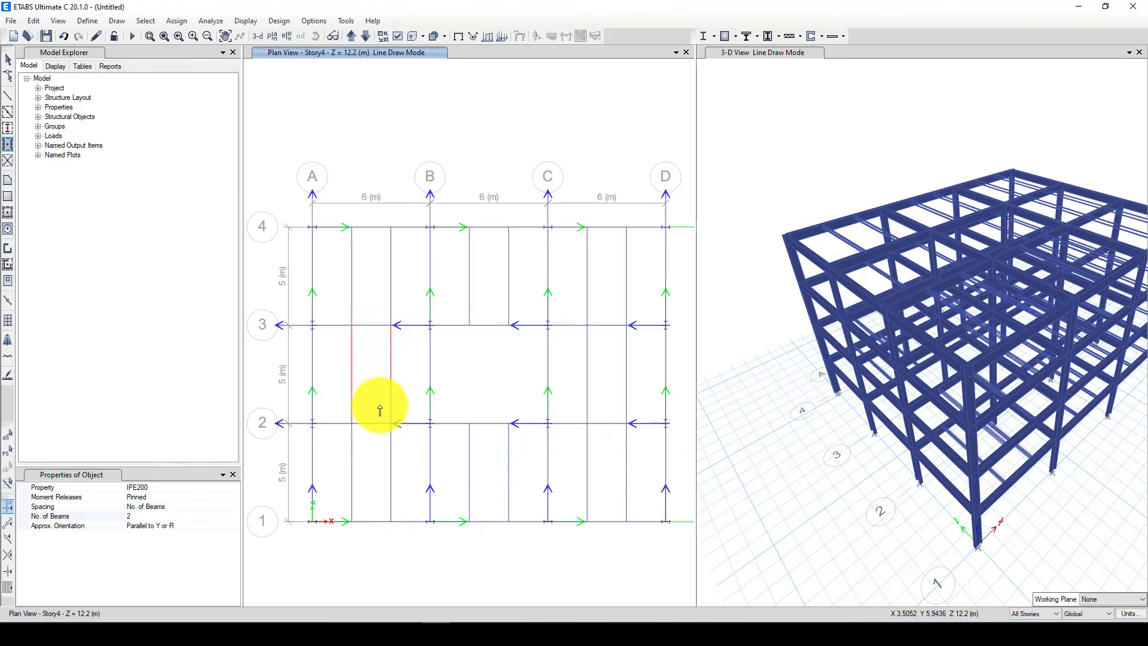
left_click(377, 410)
left_click(470, 389)
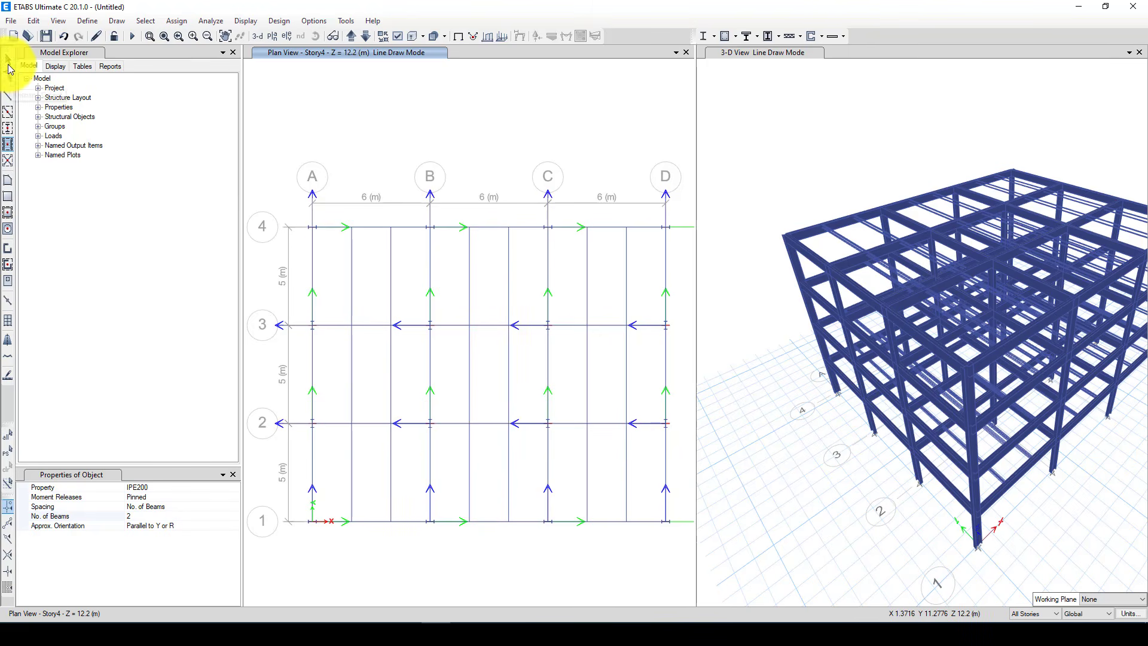
left_click(8, 59)
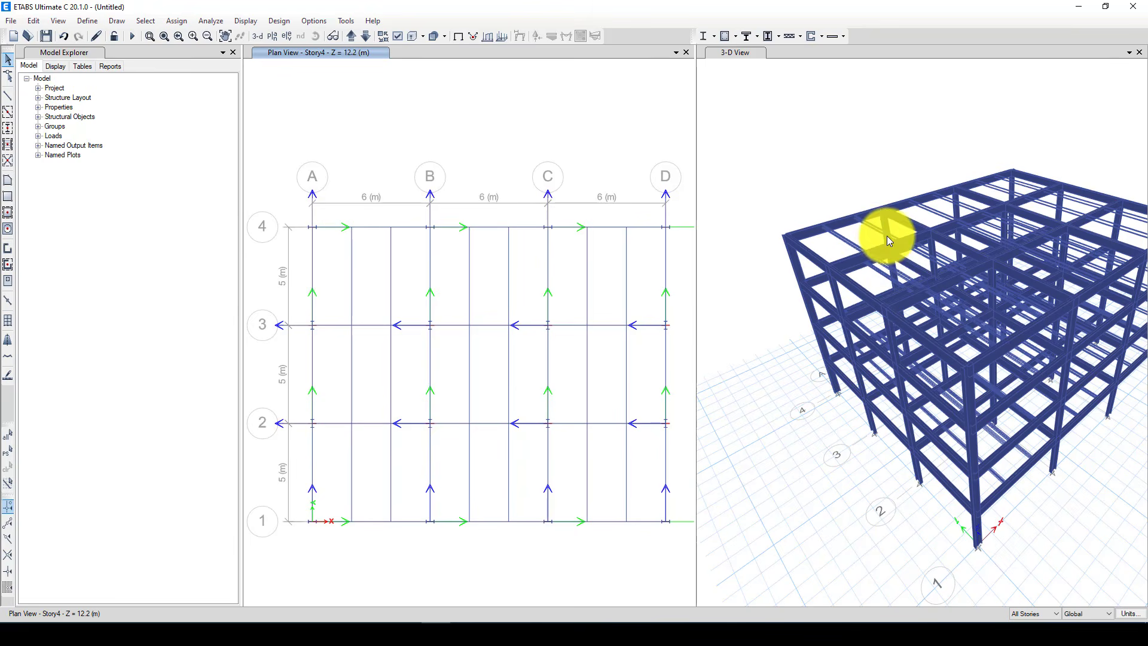
scroll(859, 224, "up", 5)
scroll(873, 221, "down", 5)
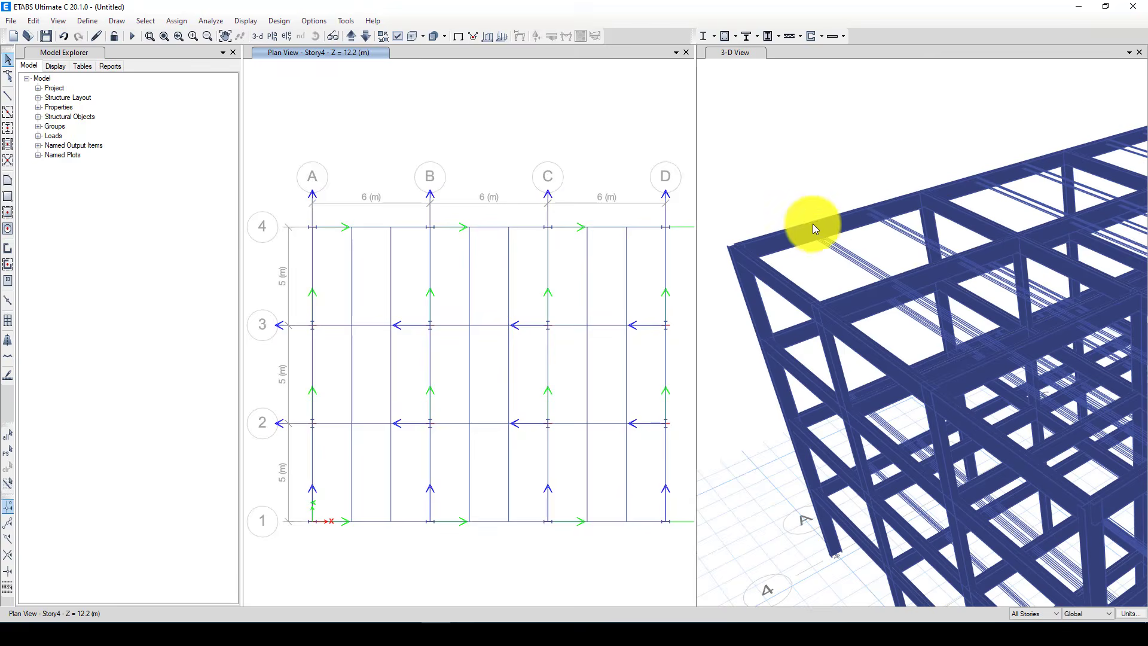
scroll(814, 225, "up", 3)
scroll(875, 231, "down", 4)
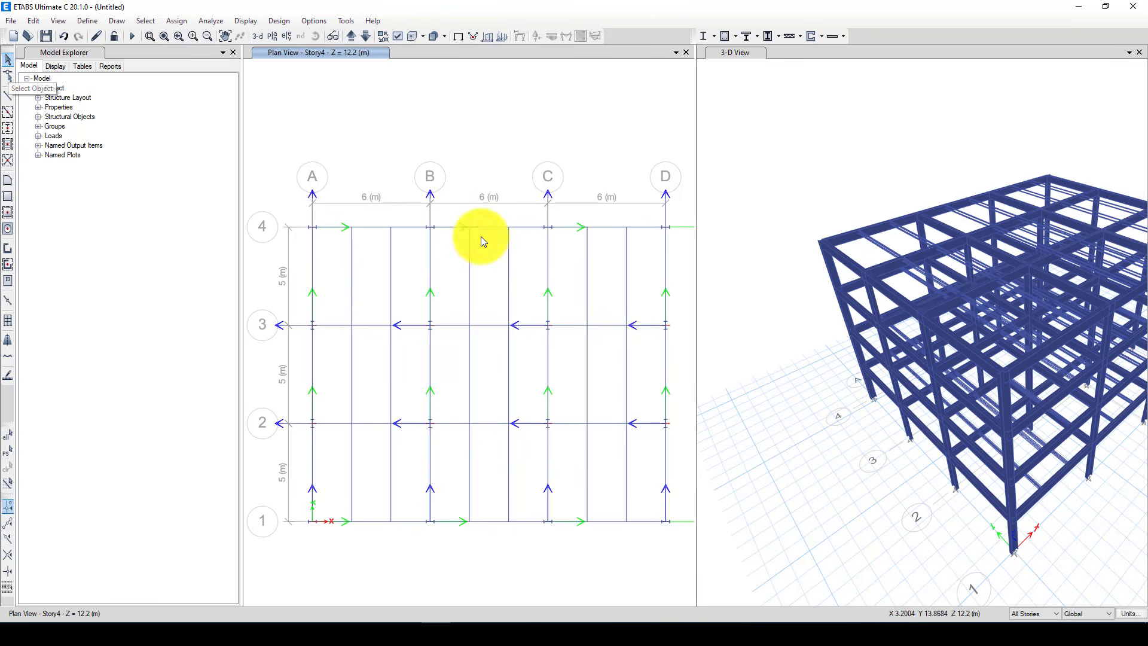
Set the thickness of the Slab1 section property to 150 mm
left_click(88, 21)
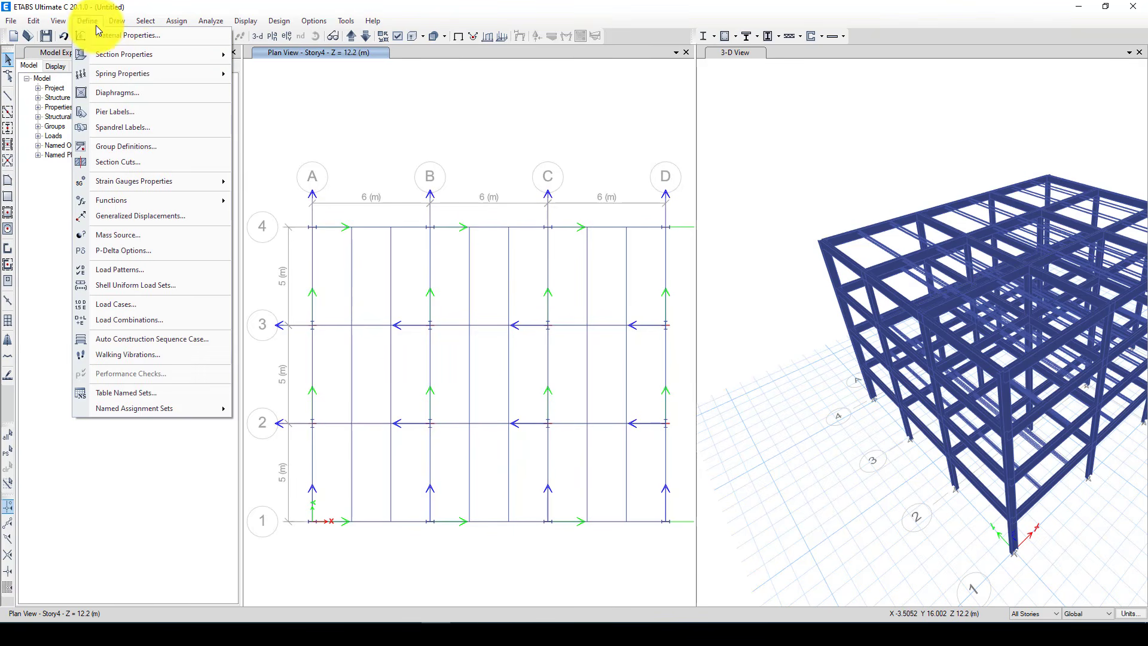
mouse_move(133, 54)
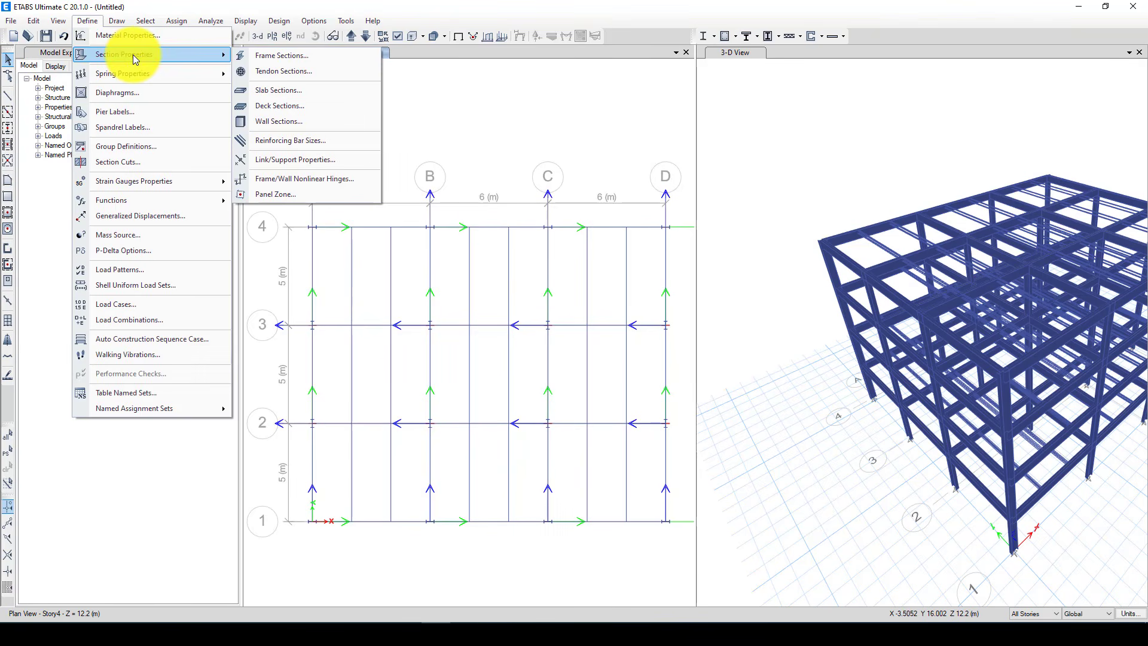
left_click(290, 90)
left_click(484, 280)
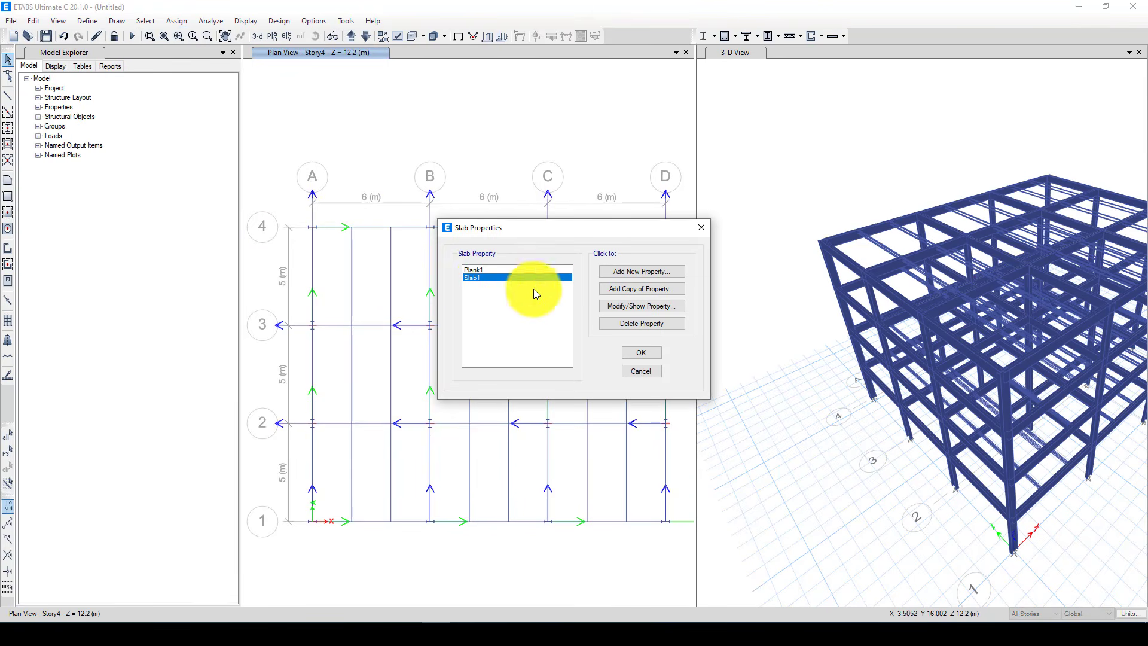
left_click(633, 308)
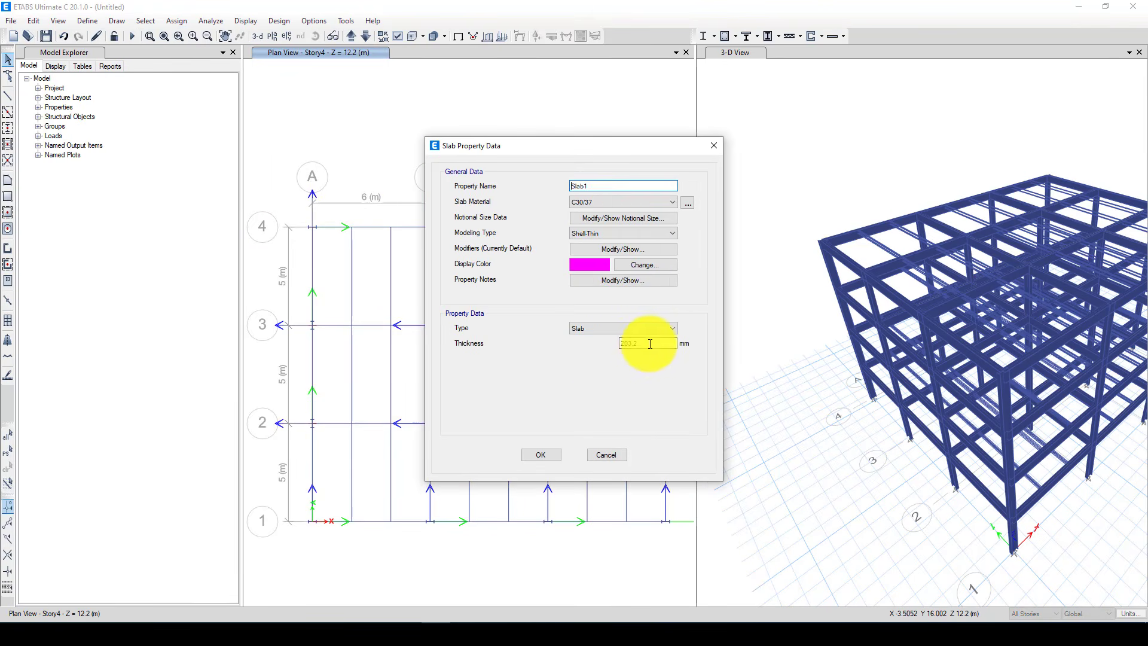
left_click_drag(648, 343, 609, 347)
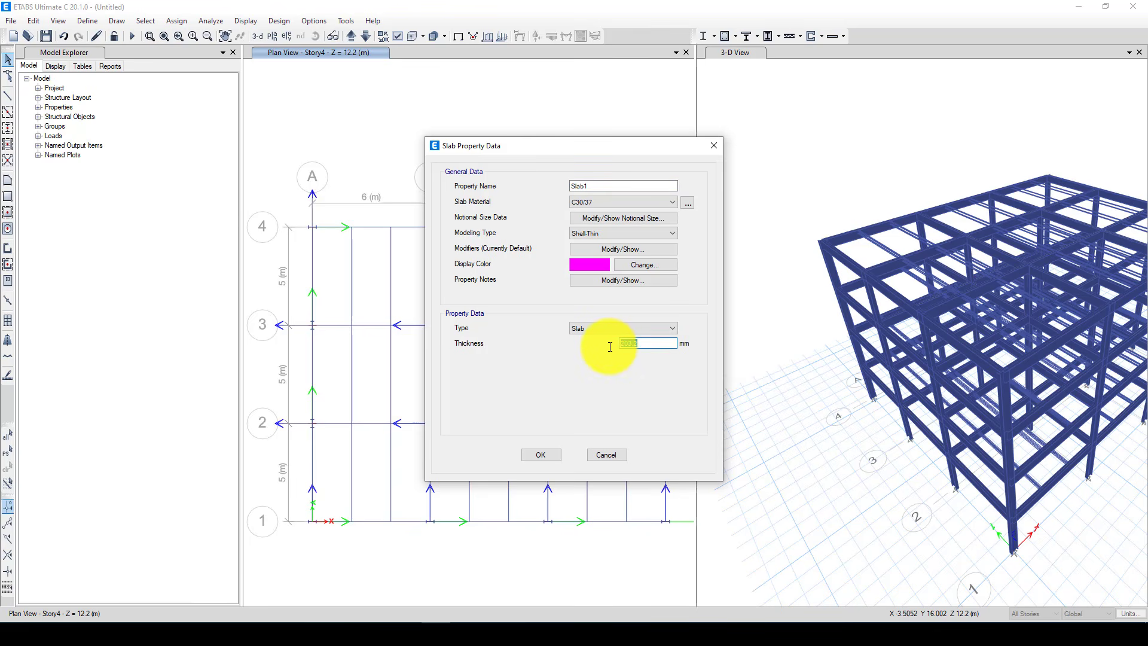
type("150")
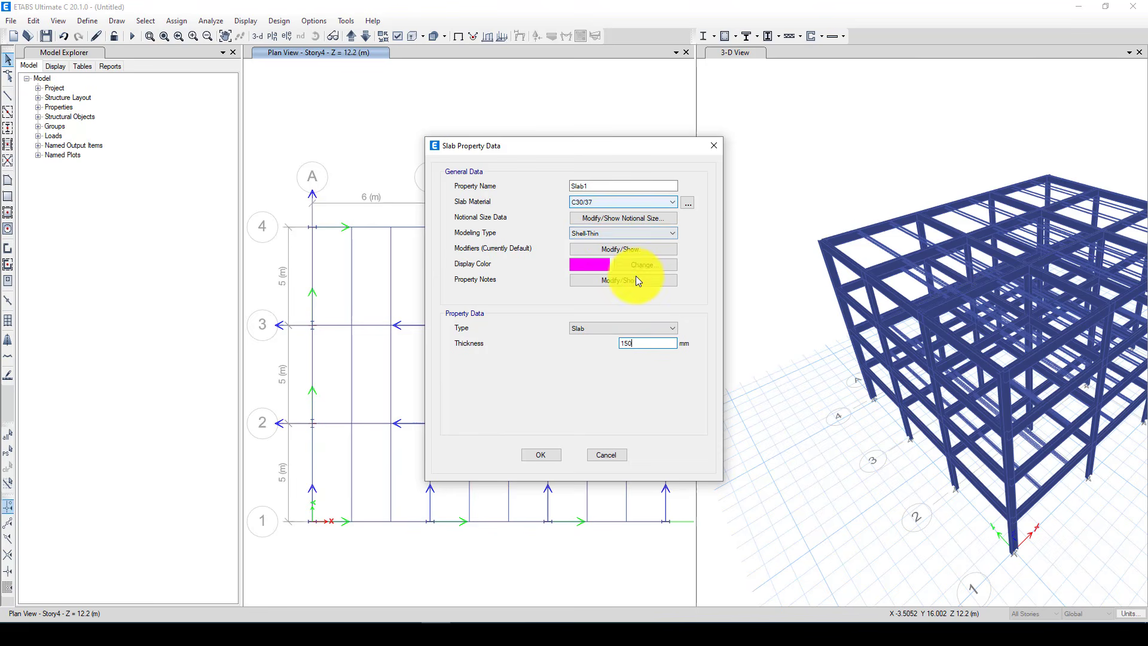
left_click(543, 454)
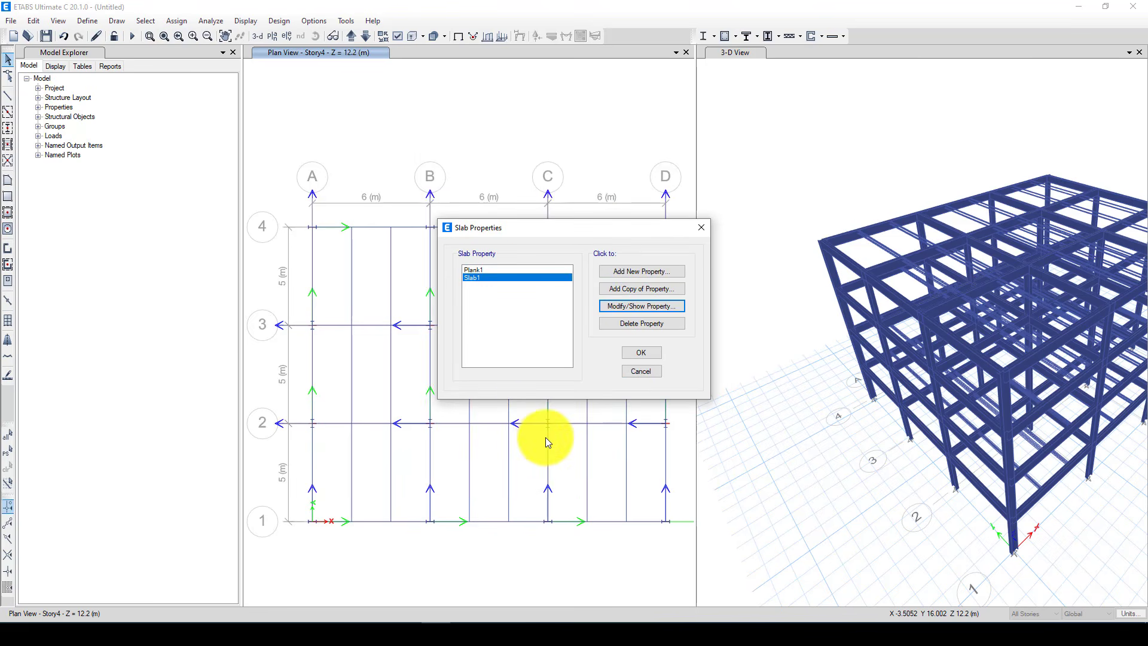
left_click(635, 354)
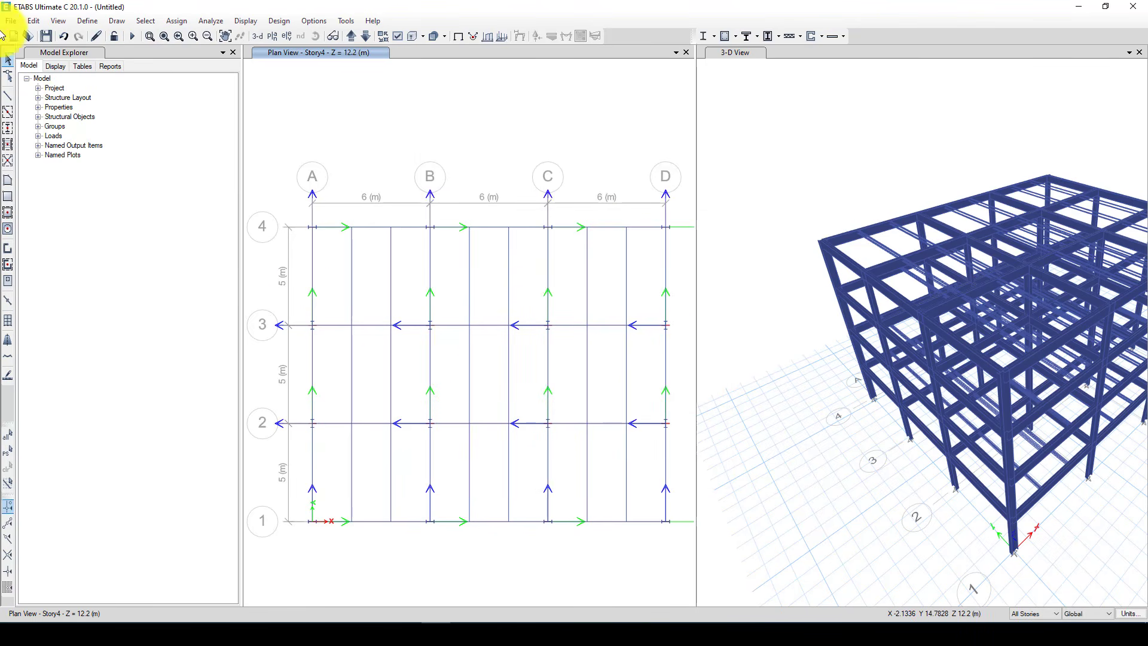
Draw a rectangular Slab1 floor from grid point A-4 to grid point D-1 on all stories
left_click(8, 196)
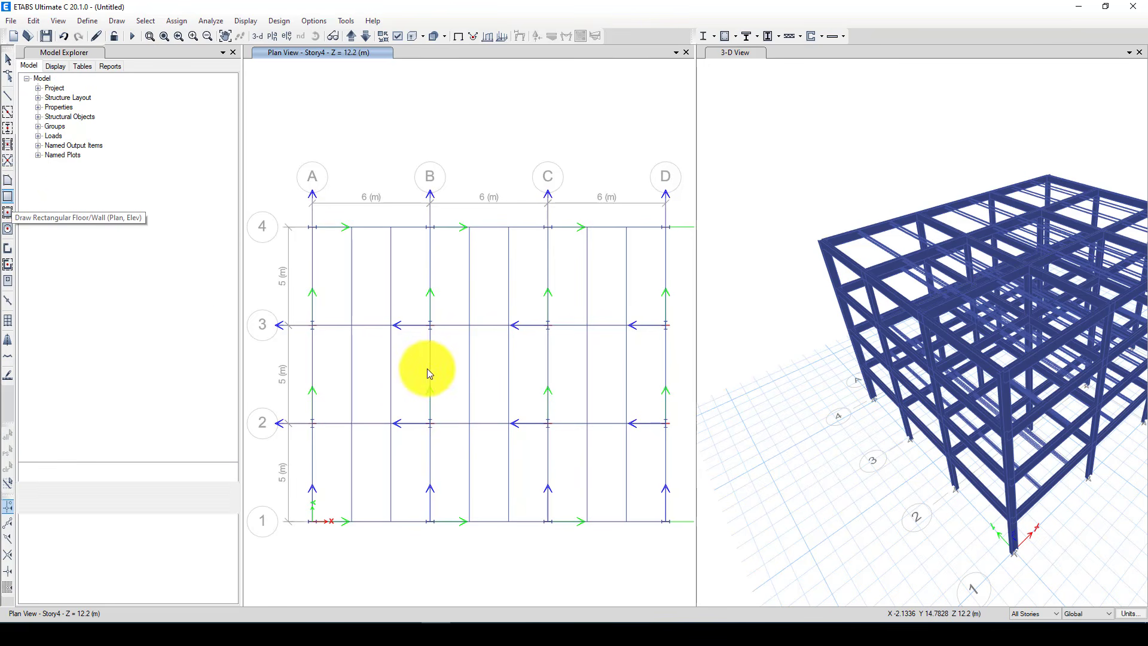
left_click(313, 229)
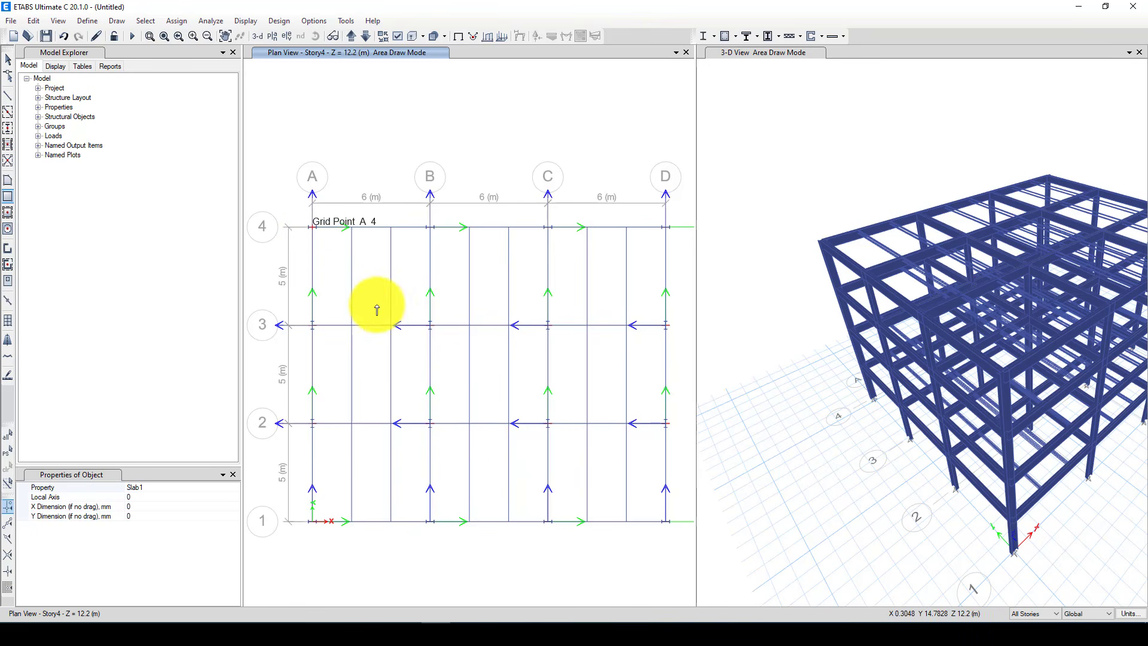
left_click(665, 521)
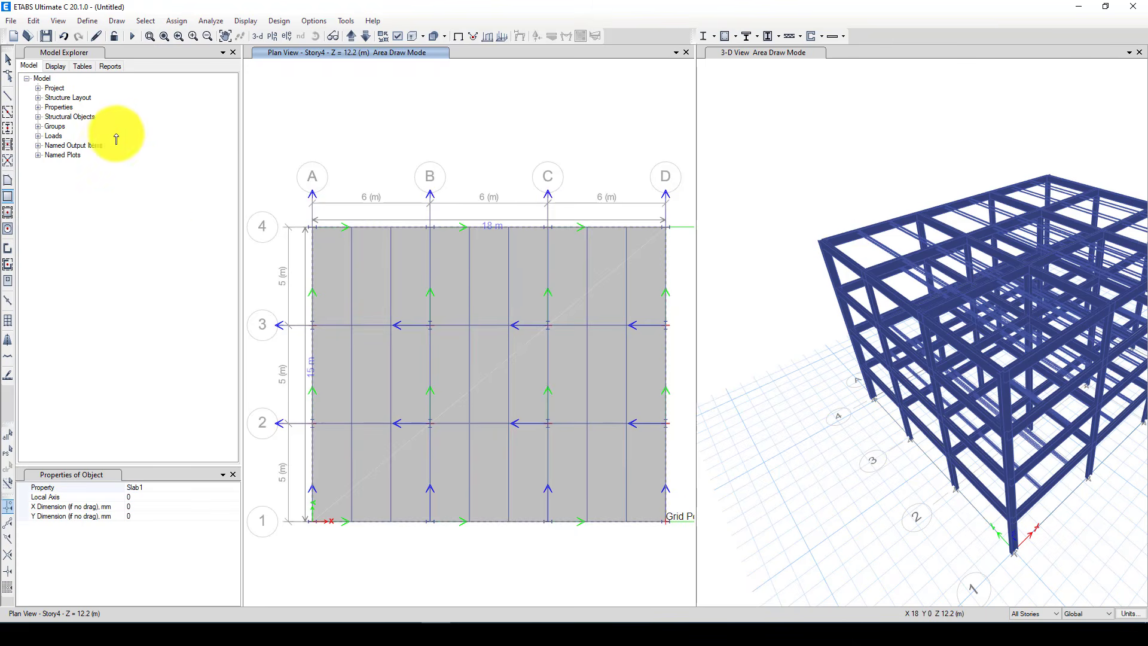
left_click(8, 59)
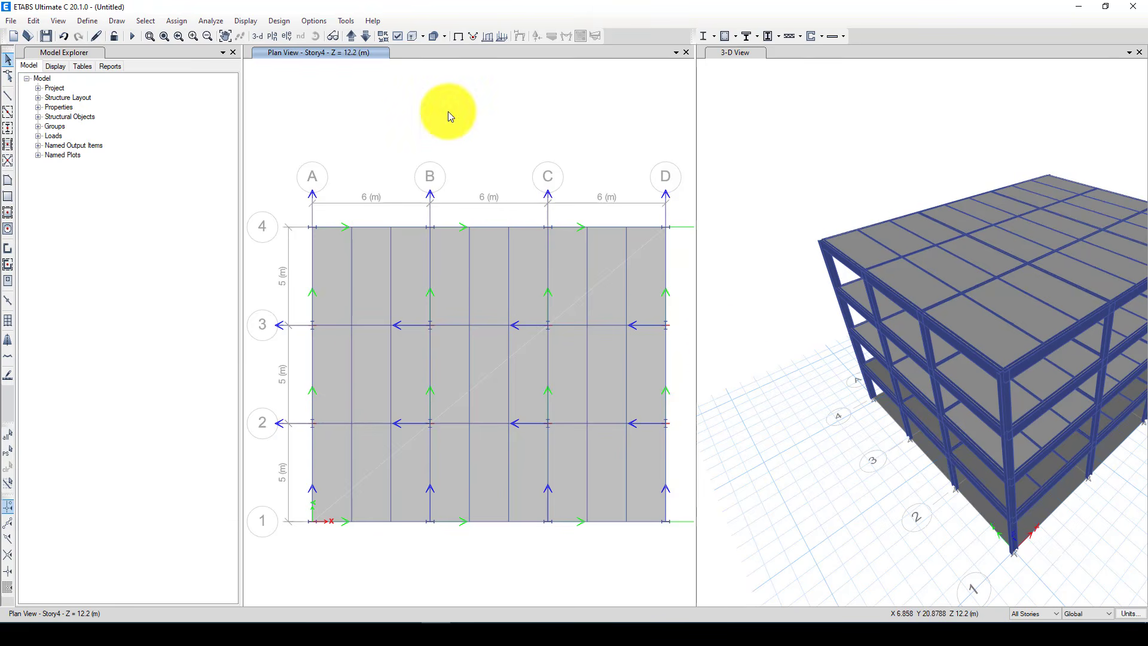
Show the Base plan, limit editing to One Story and delete the floor slab at the base
left_click(352, 36)
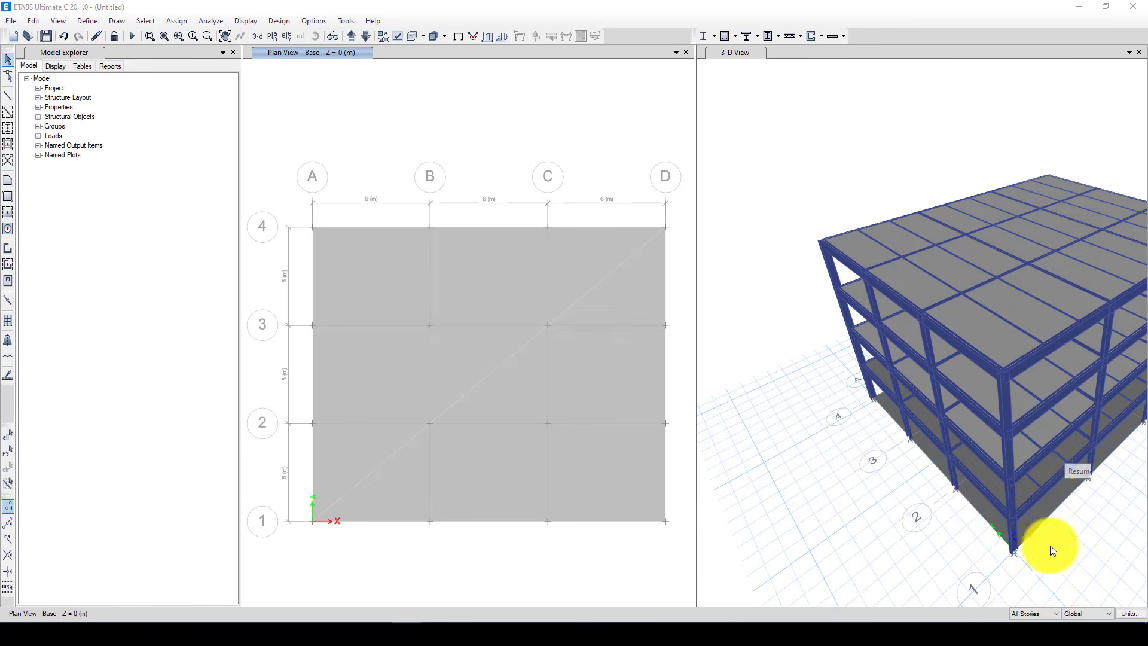
left_click(1034, 613)
left_click(1025, 597)
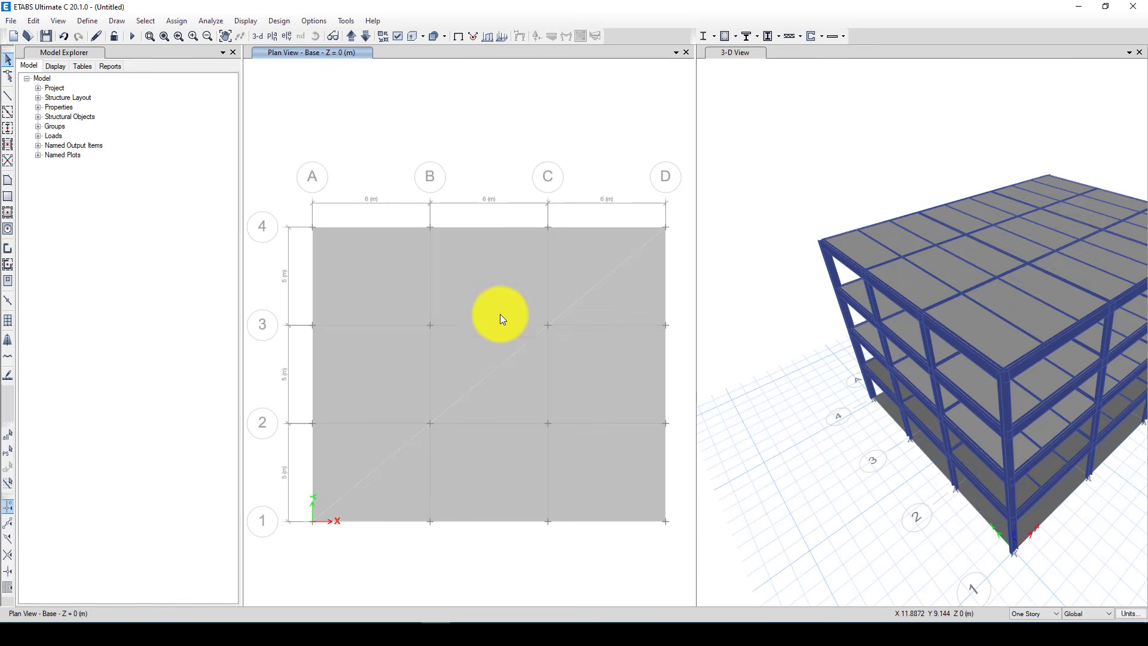
left_click(479, 306)
key("Delete")
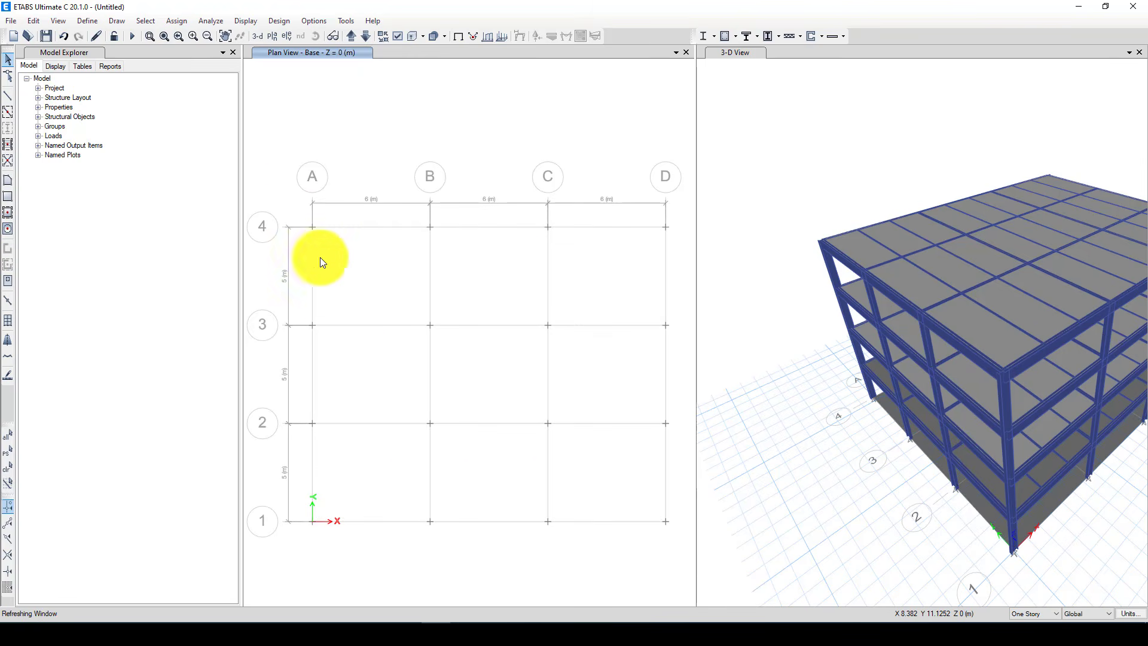
Select all joints of the Base plan and assign fixed restraints to them
left_click_drag(593, 488, 674, 534)
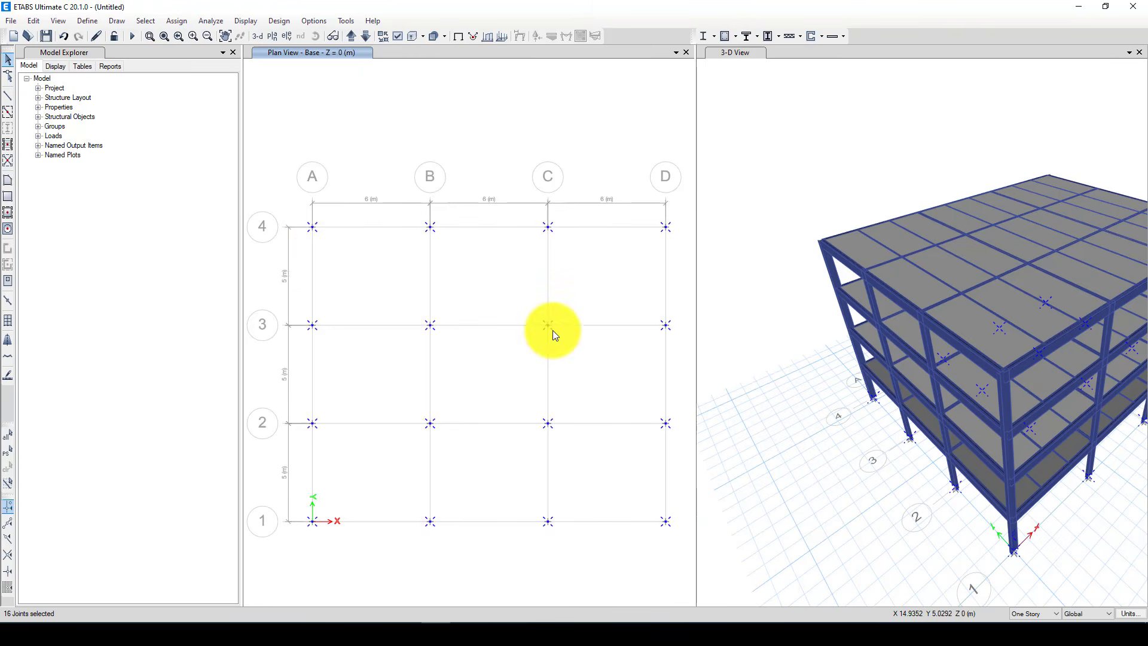
left_click(172, 20)
mouse_move(241, 37)
left_click(387, 37)
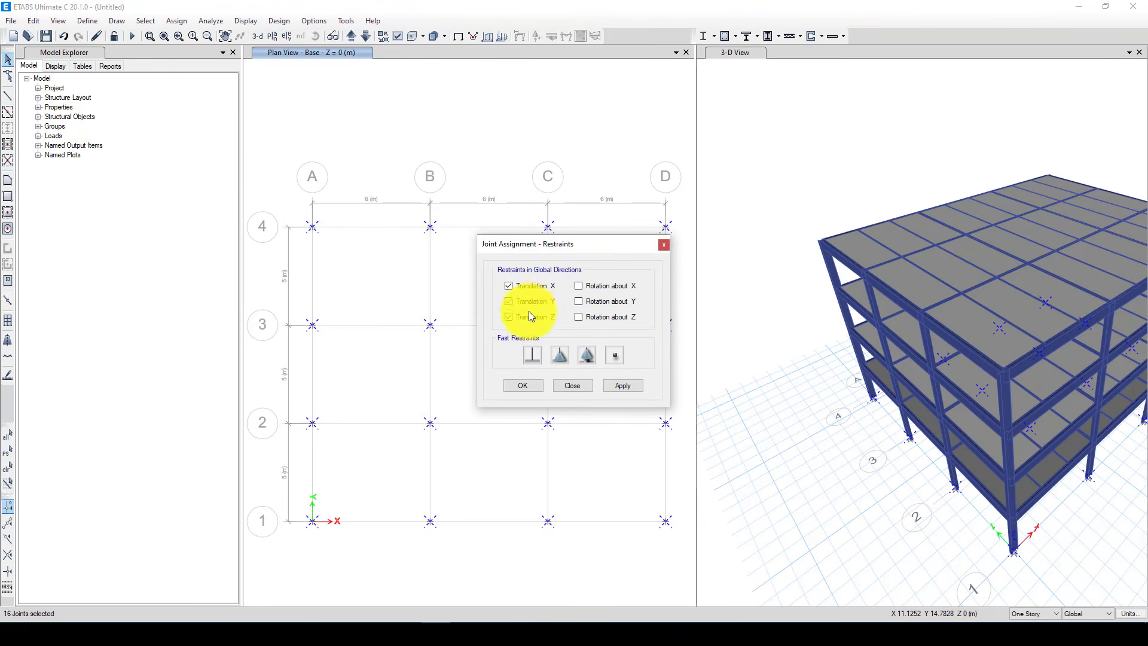
left_click(533, 354)
left_click(521, 385)
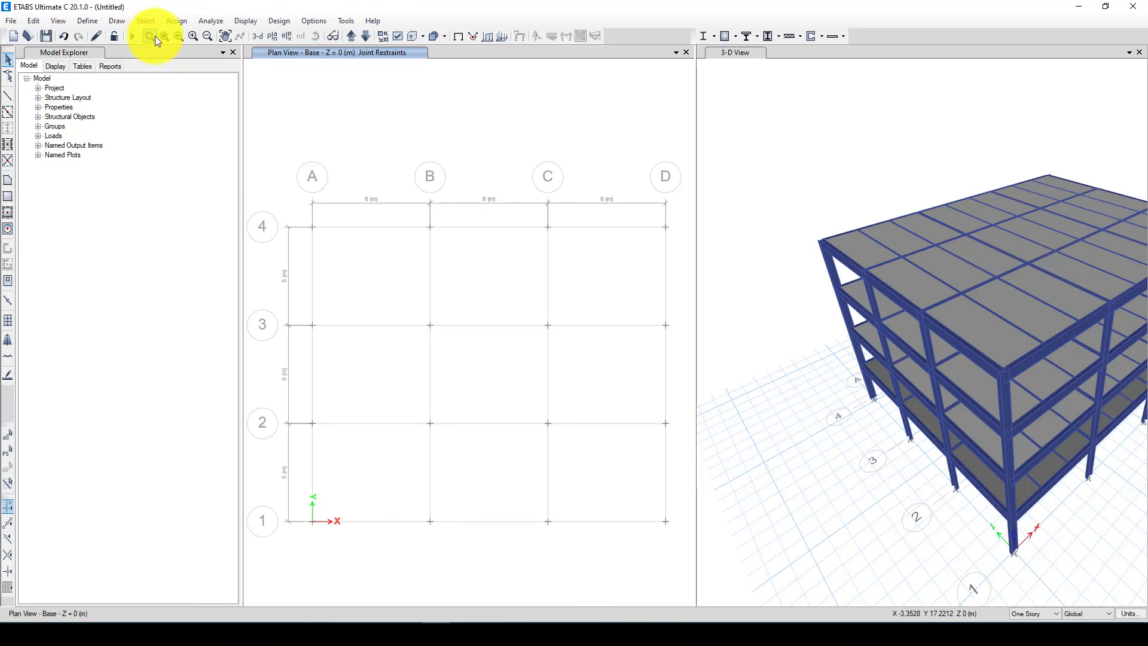
Select all floor objects in the model by object type
left_click(147, 21)
mouse_move(192, 36)
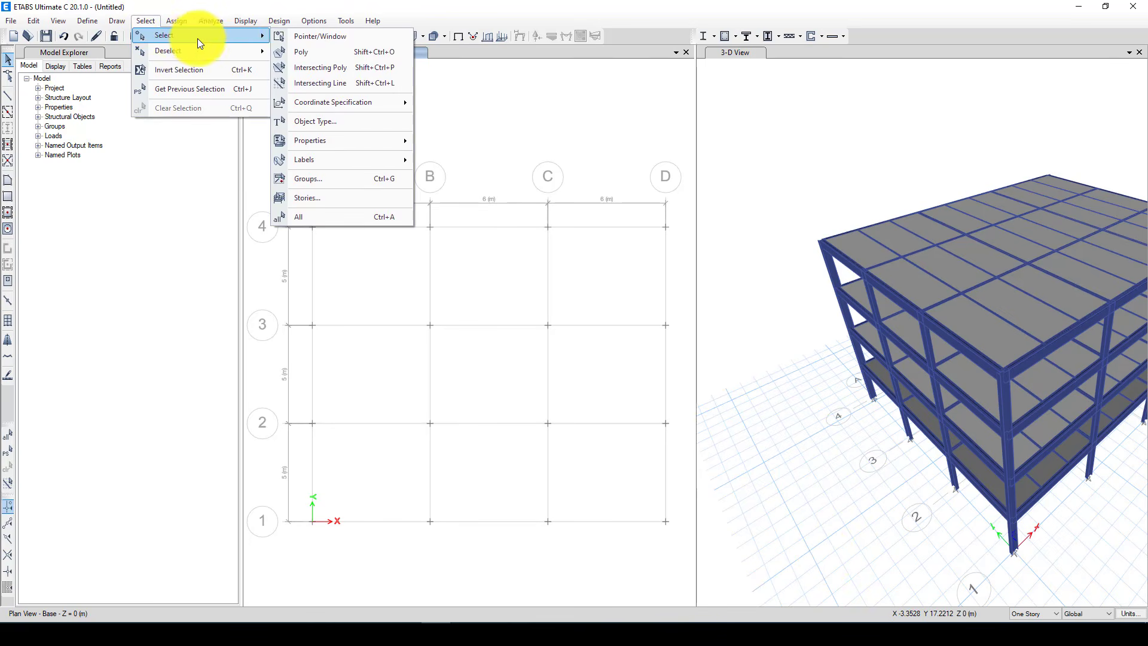
left_click(326, 122)
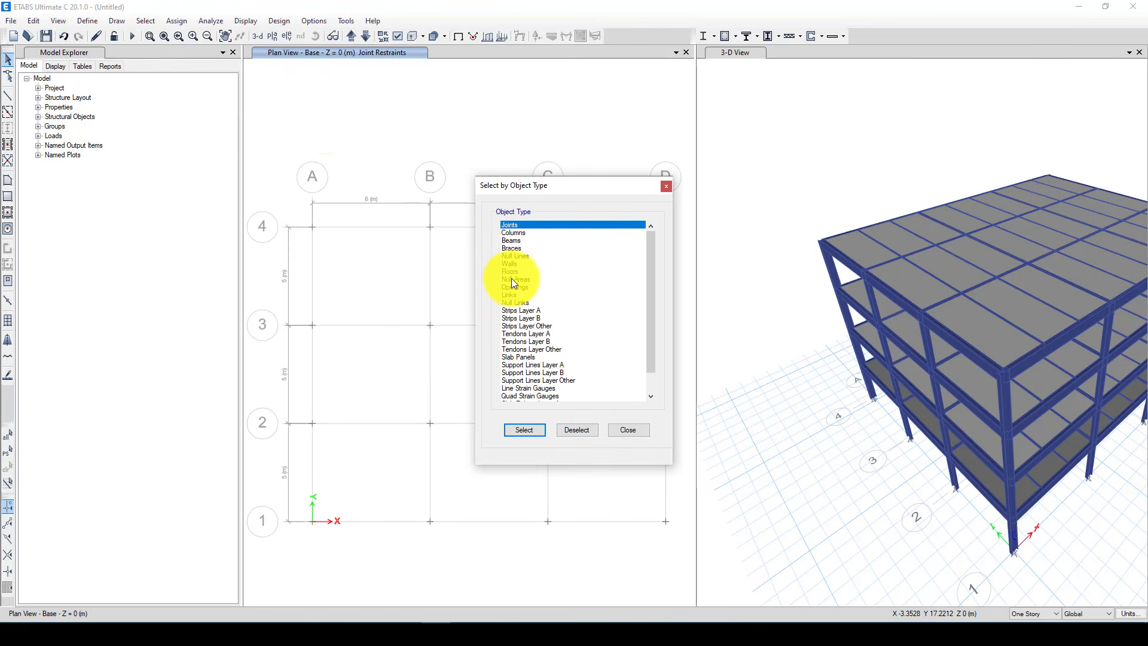
left_click(509, 271)
left_click(525, 428)
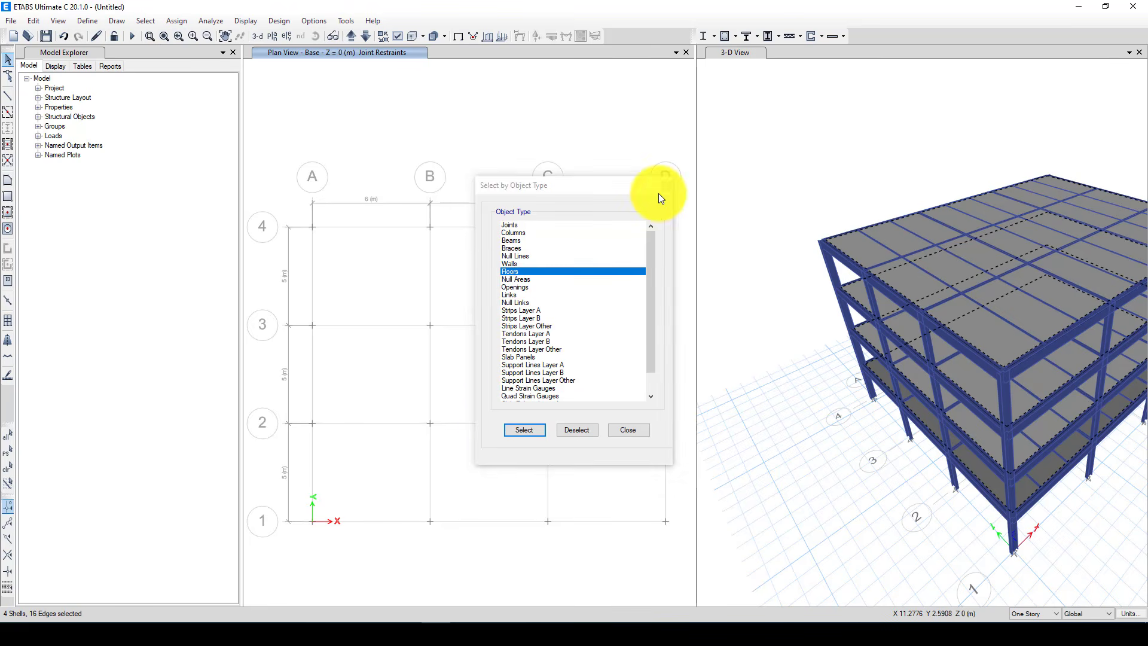
left_click(665, 186)
Assign a uniform shell load of -1.2 kN/m² in the Gravity direction to the selected floors under the Dead load pattern
left_click(178, 21)
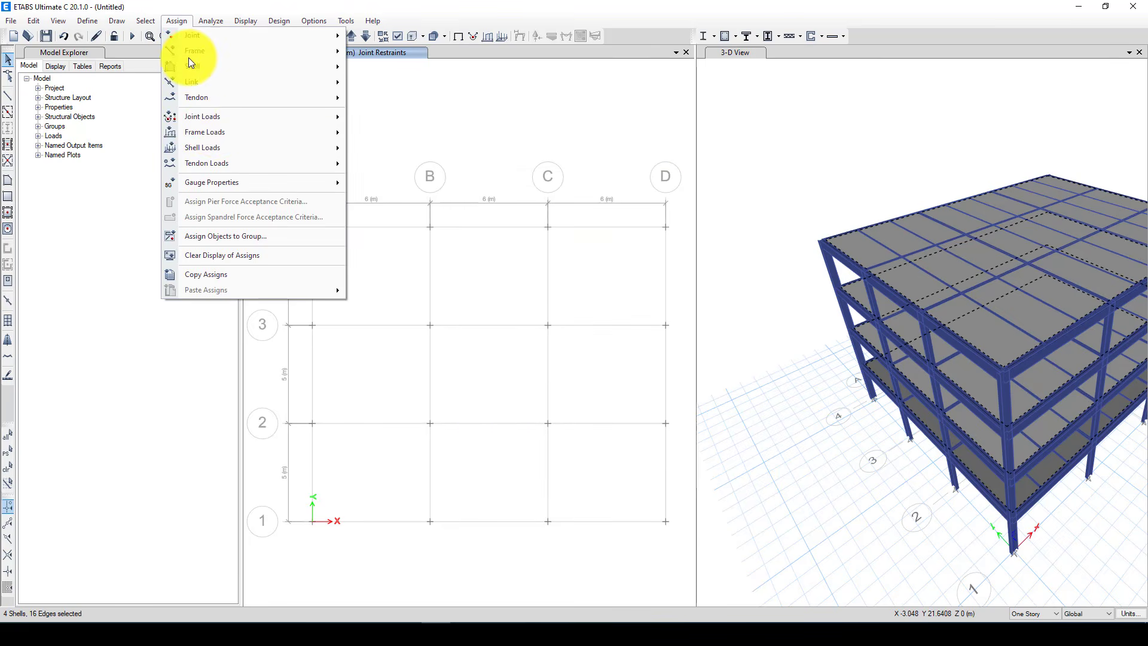
mouse_move(213, 130)
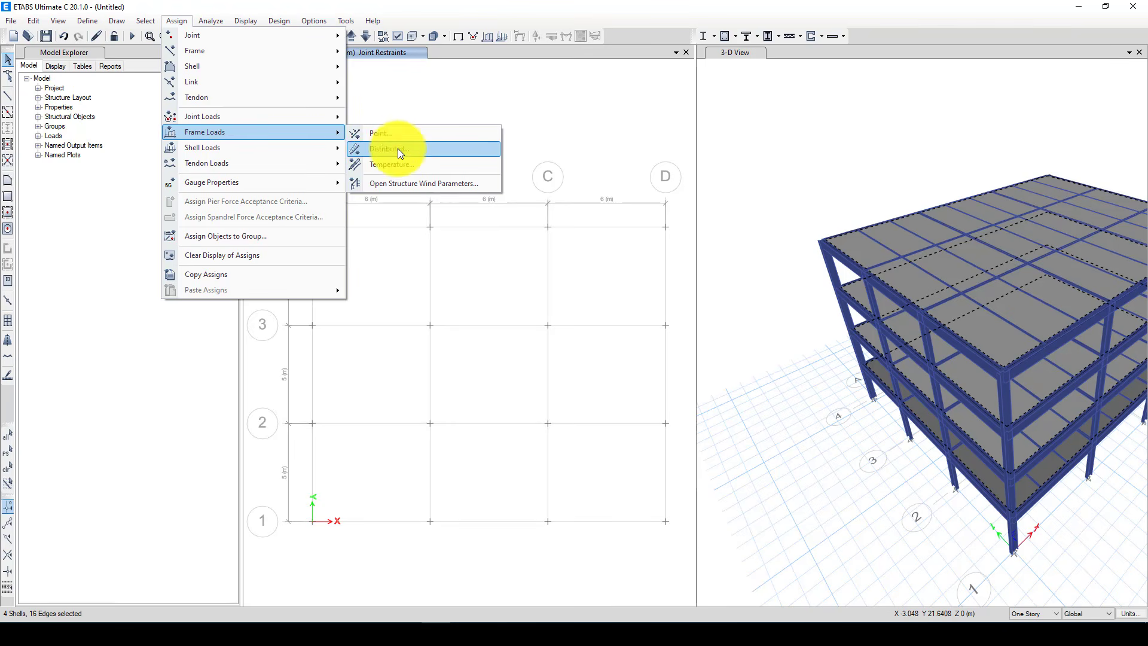
mouse_move(325, 147)
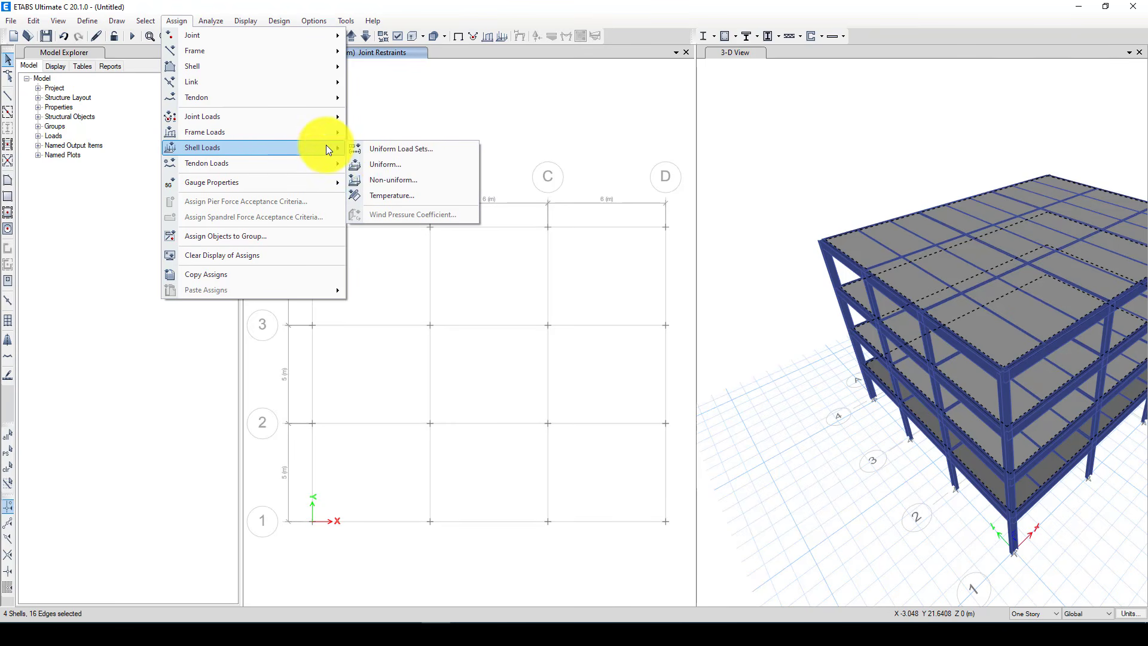
left_click(389, 163)
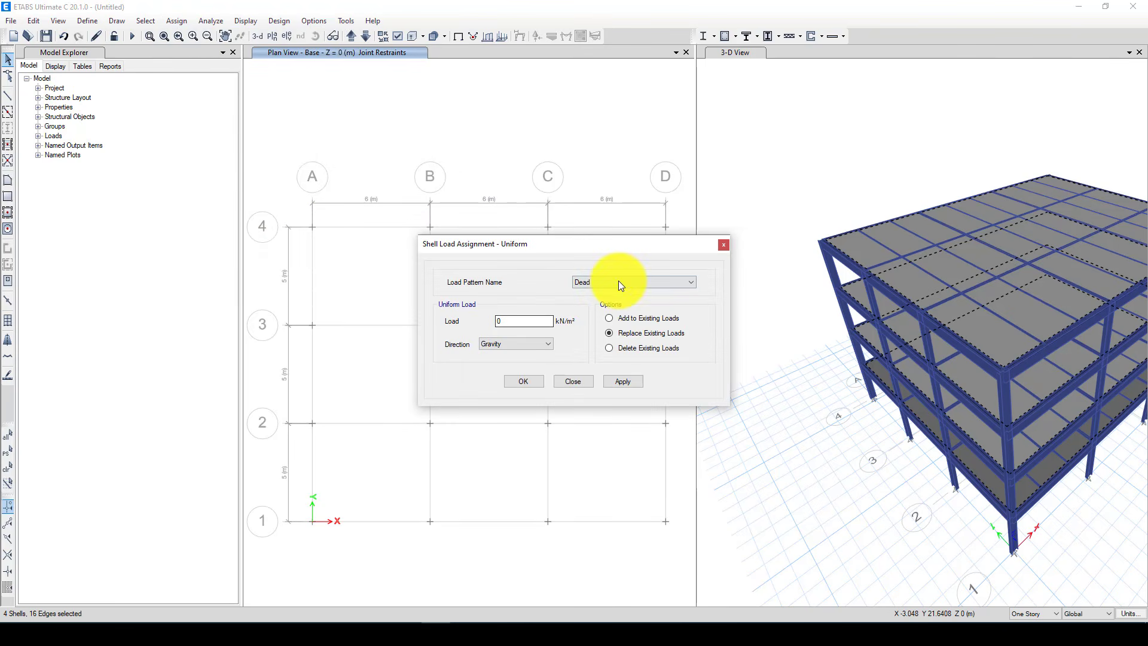
double_click(496, 323)
type("-")
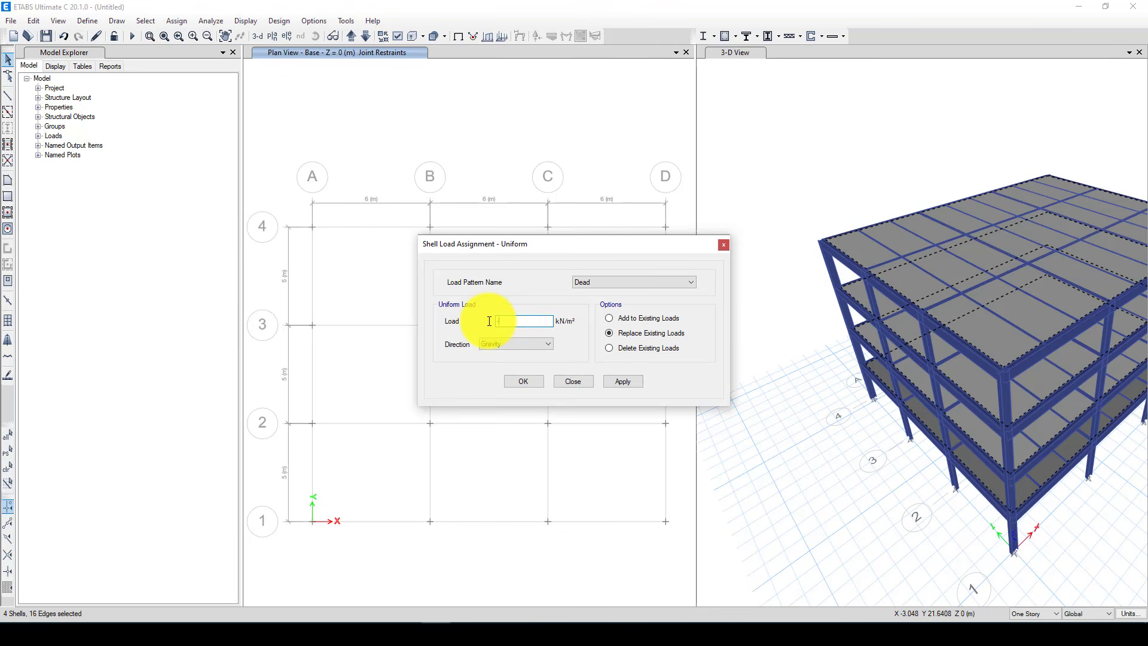
type("1.2")
left_click(622, 378)
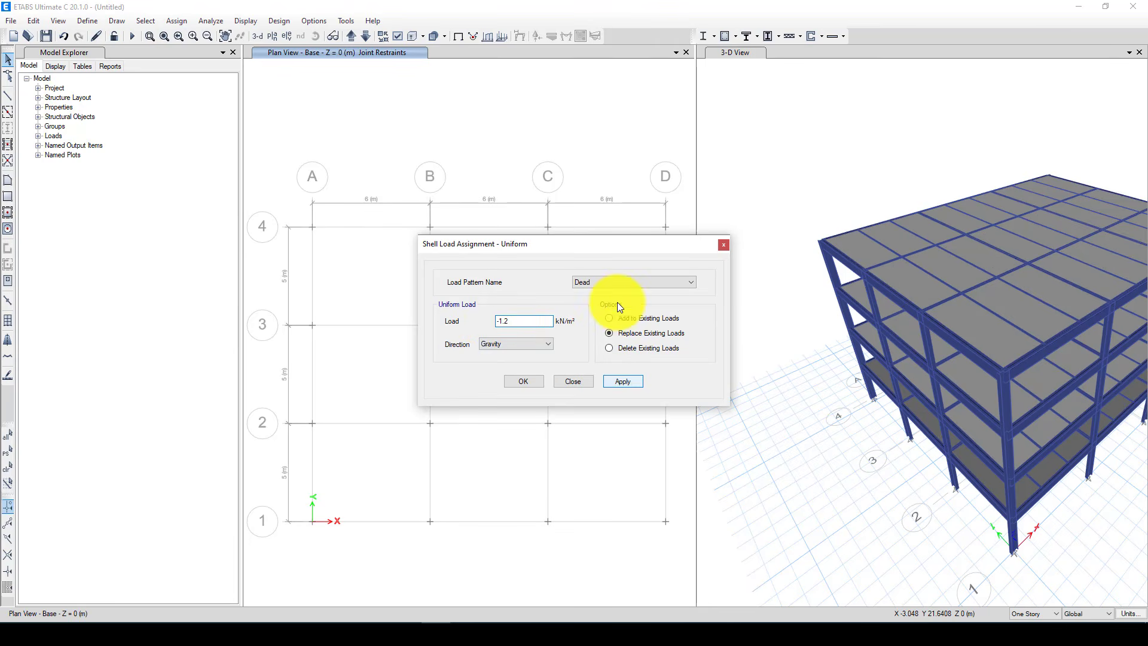
Reselect the previous floors and assign them a uniform Gravity load of -2.5 kN/m² under the Live load pattern
left_click(601, 289)
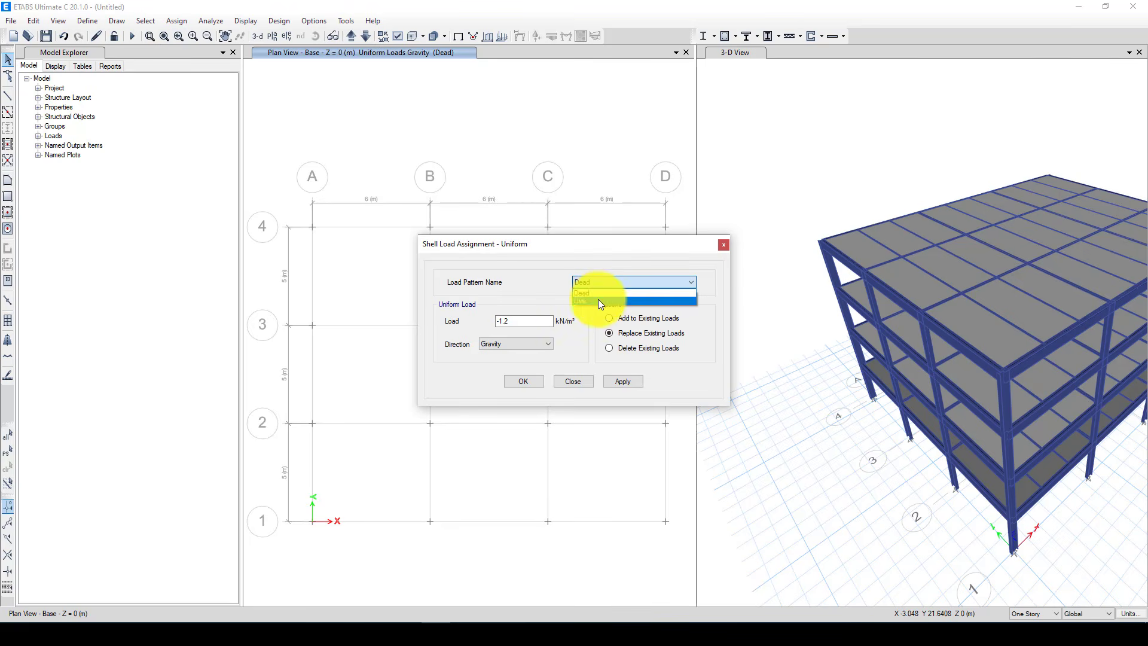
left_click(598, 299)
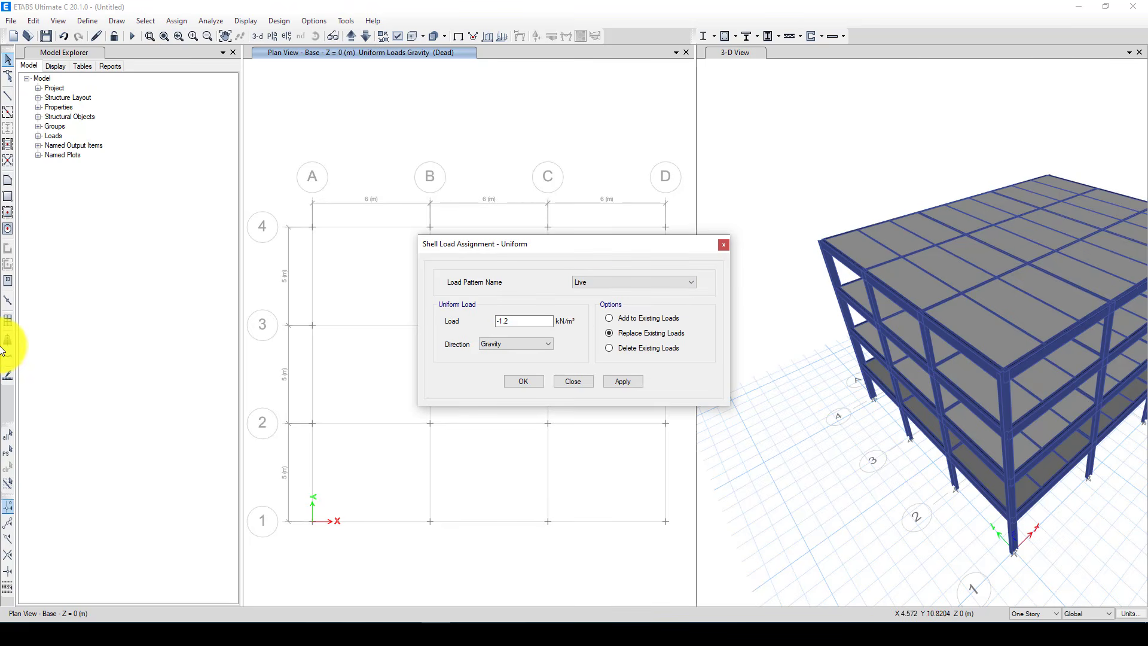
left_click(8, 453)
left_click(652, 358)
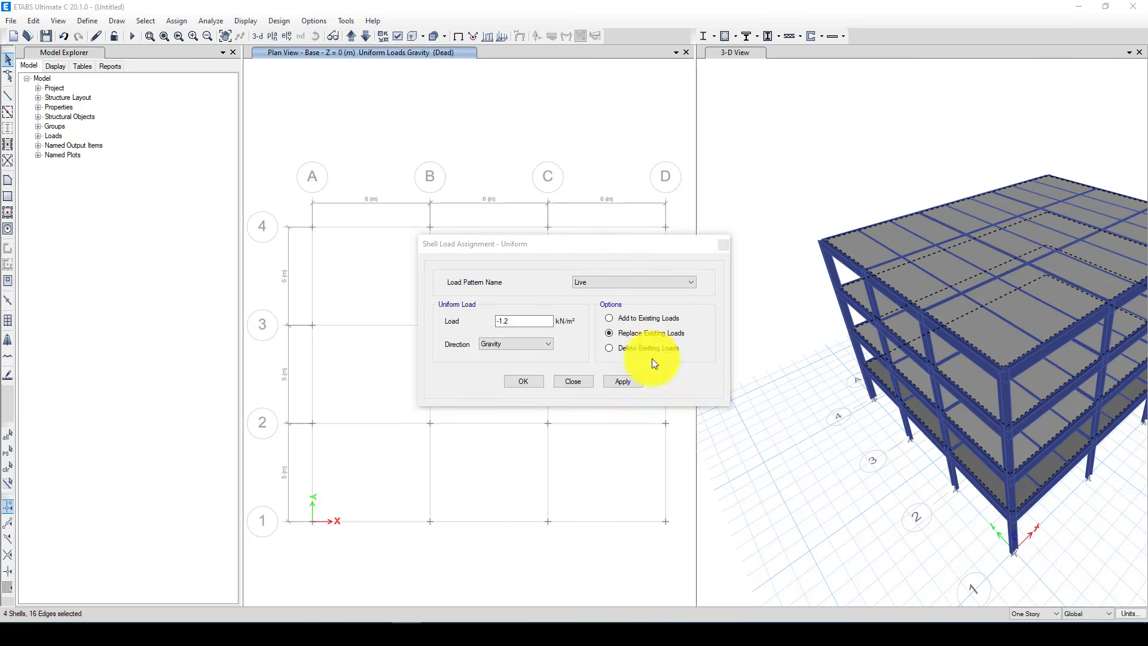
double_click(501, 322)
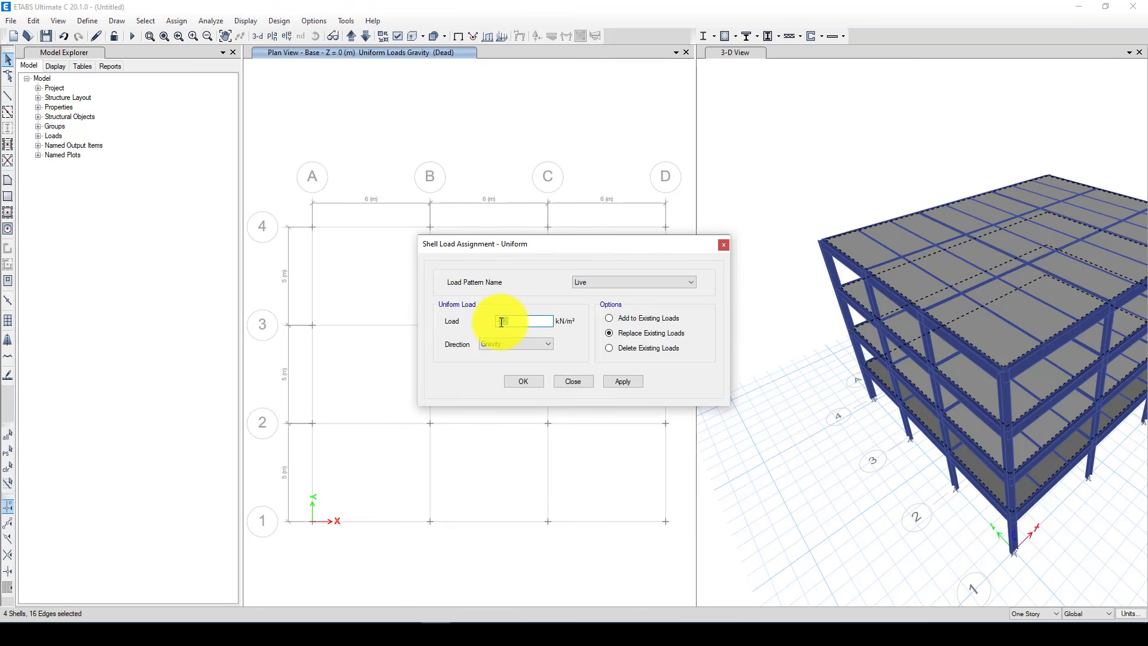
type("5")
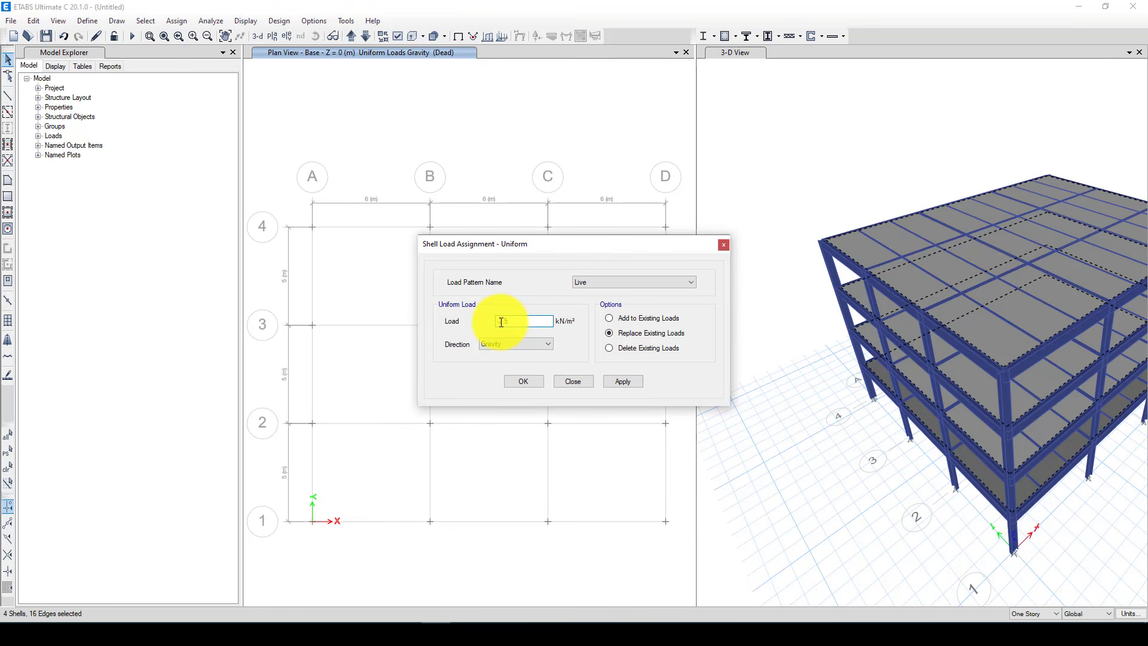
left_click(611, 381)
left_click(534, 381)
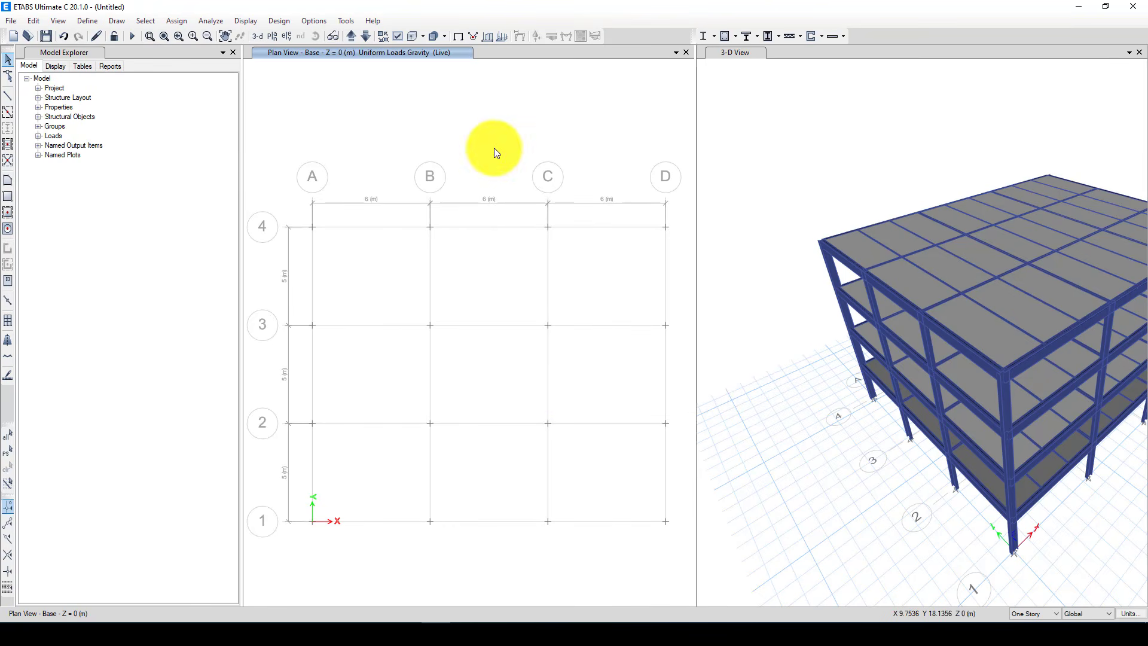
Show the Story1 plan and examine the loads assigned to its floor slab
left_click(364, 38)
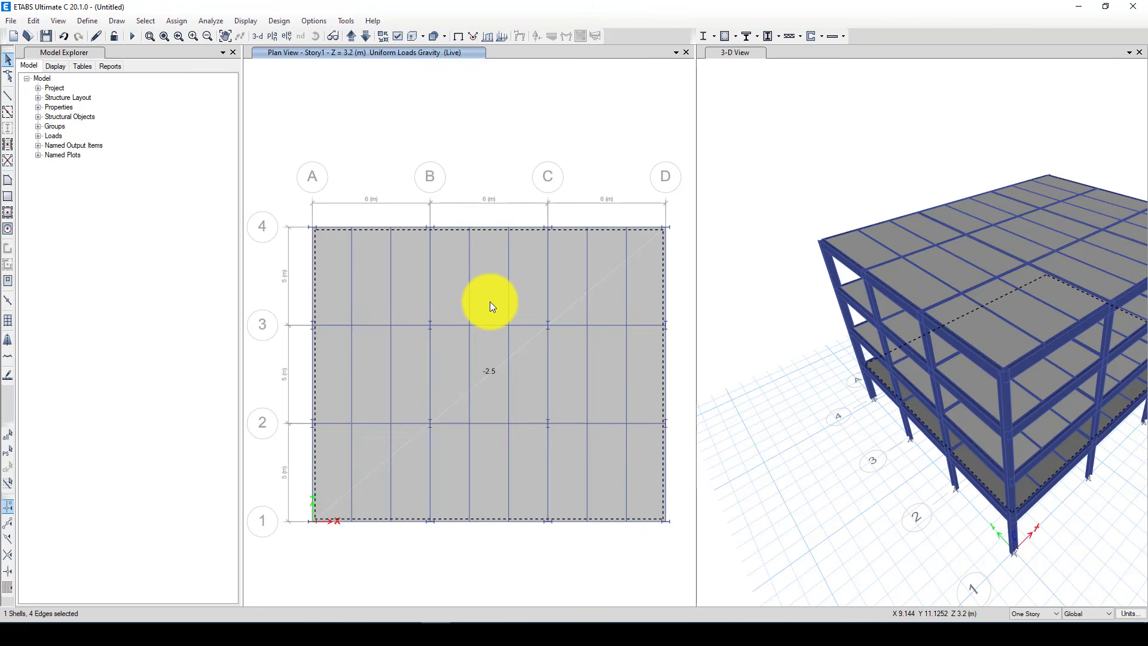
right_click(490, 301)
left_click(579, 209)
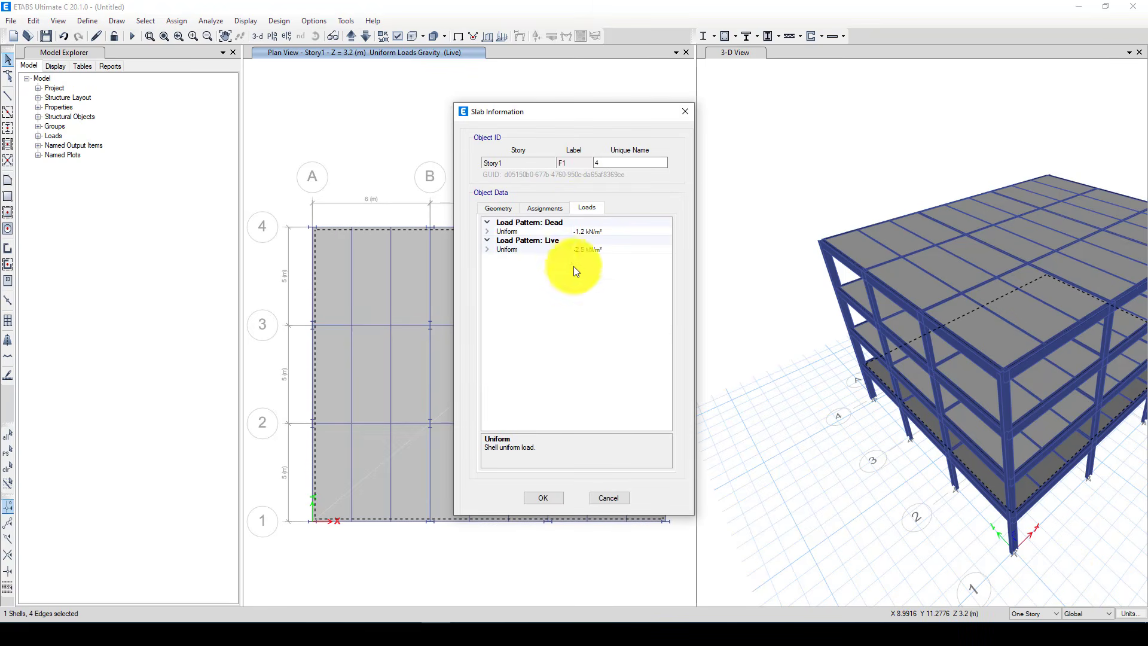
left_click(685, 111)
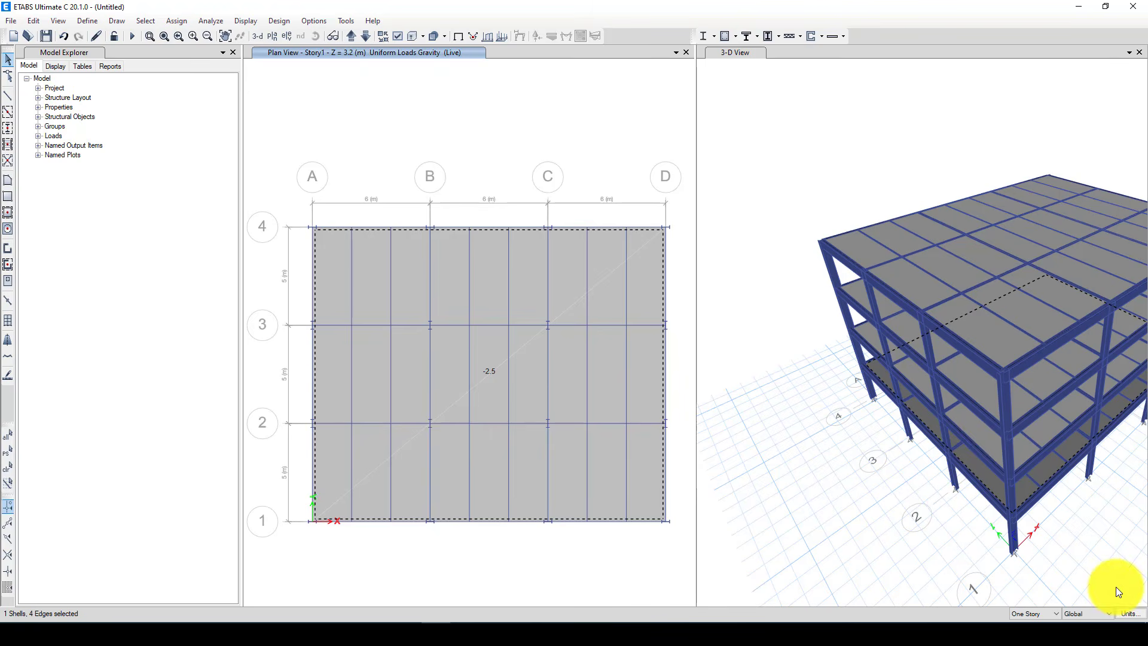
Select all floor objects in the model by object type and assign diaphragm D1 to them
left_click(143, 20)
mouse_move(163, 38)
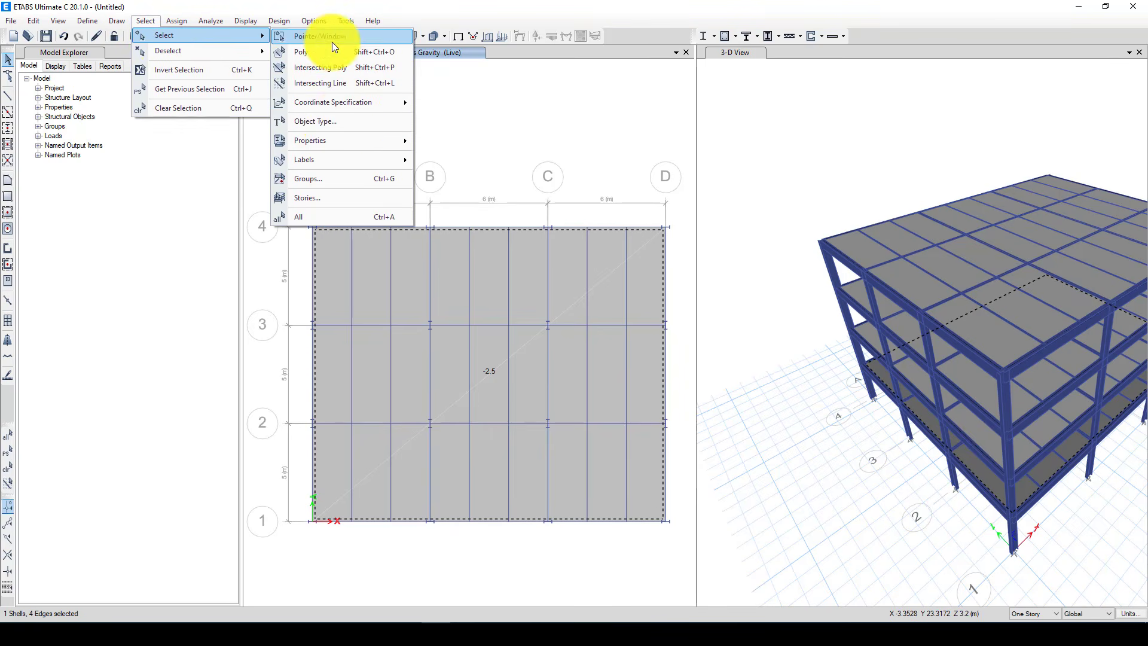
left_click(341, 125)
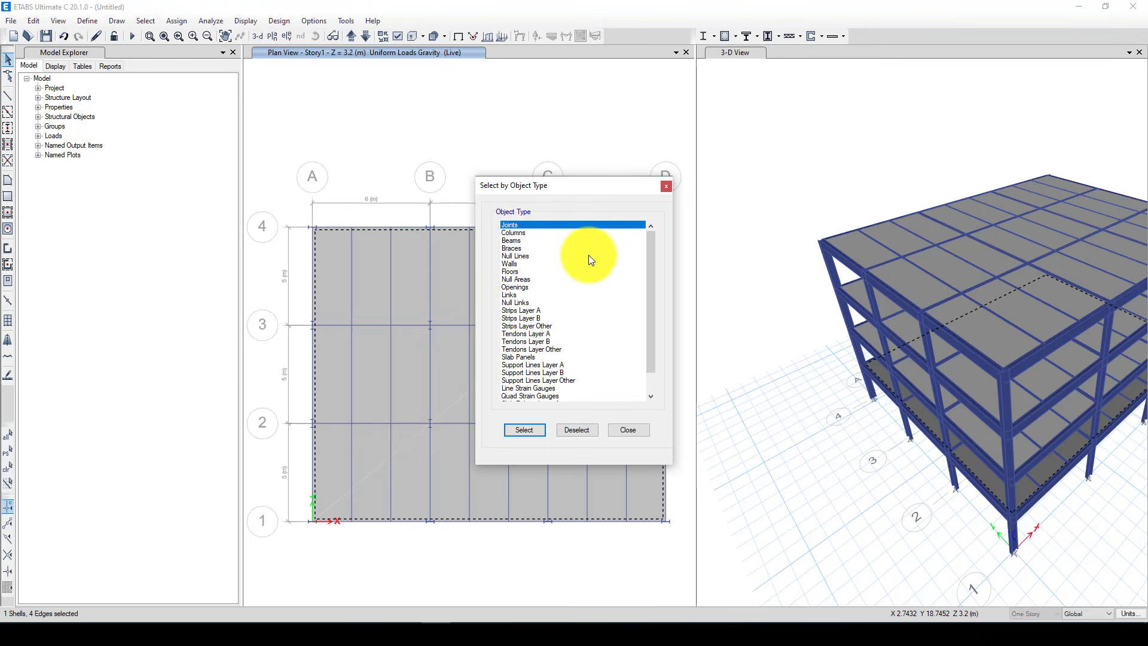
left_click(513, 271)
left_click(524, 431)
left_click(623, 430)
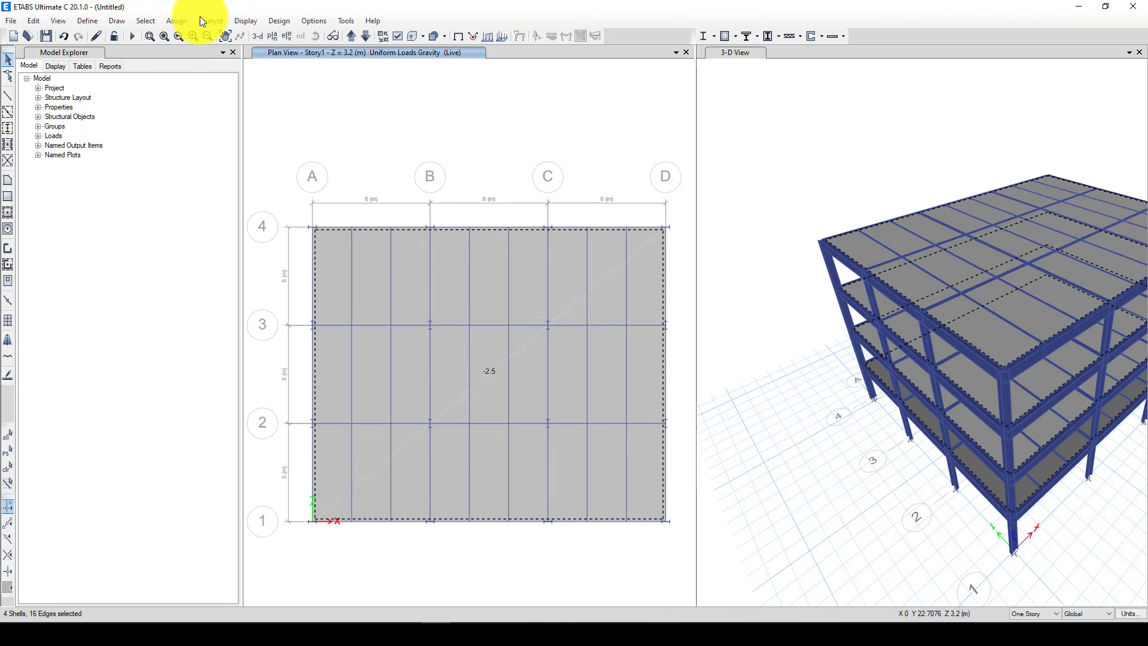
left_click(166, 22)
mouse_move(213, 66)
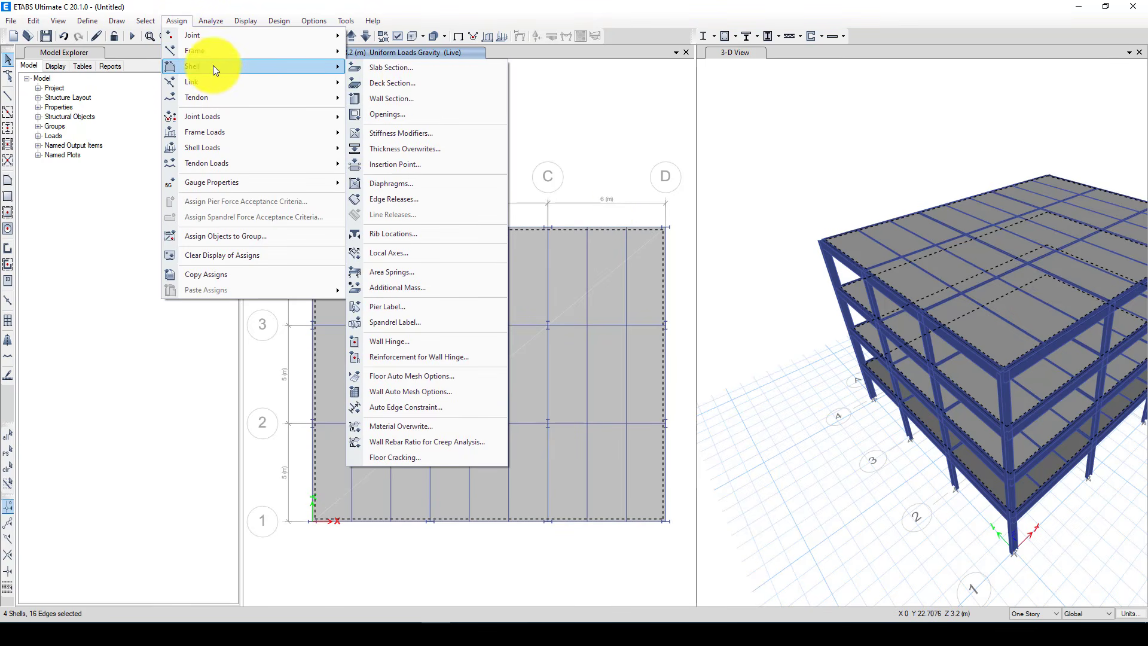
left_click(448, 186)
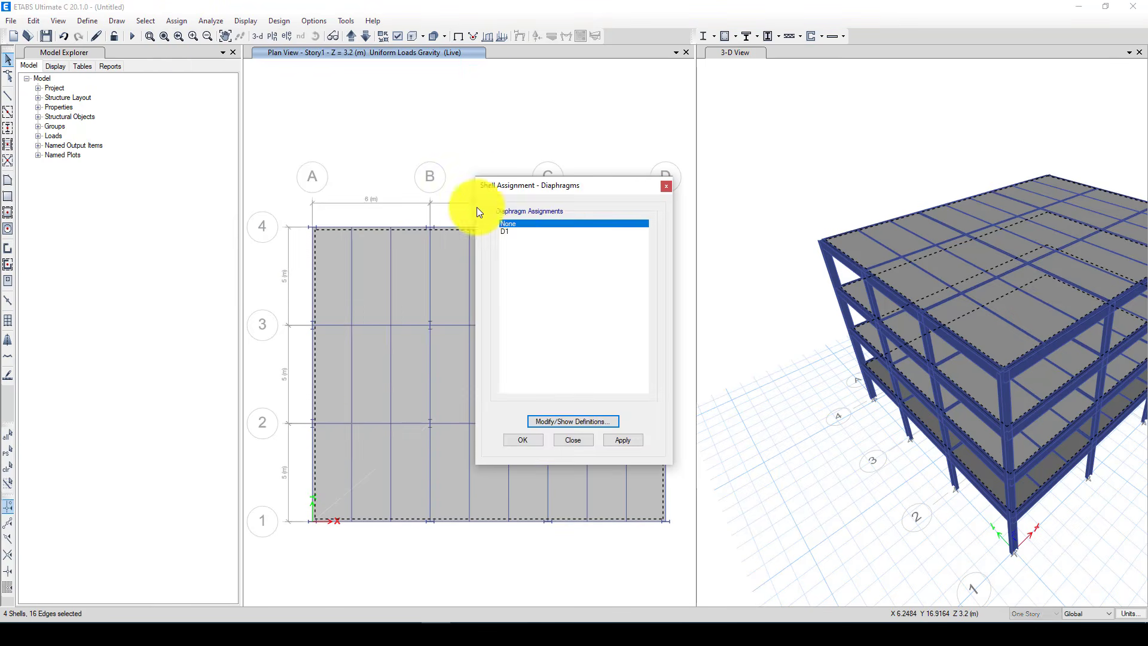
left_click(504, 234)
left_click(535, 439)
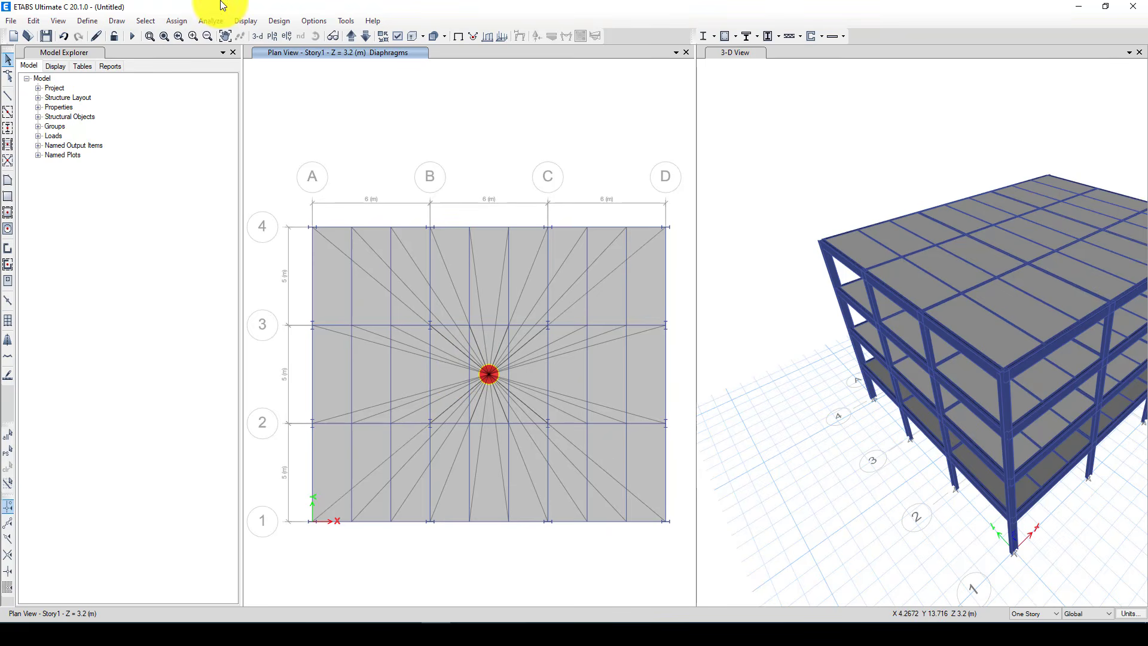
Examine the deformation-controlled hinge types offered for a new steel frame hinge property, without adding one
left_click(86, 22)
mouse_move(138, 54)
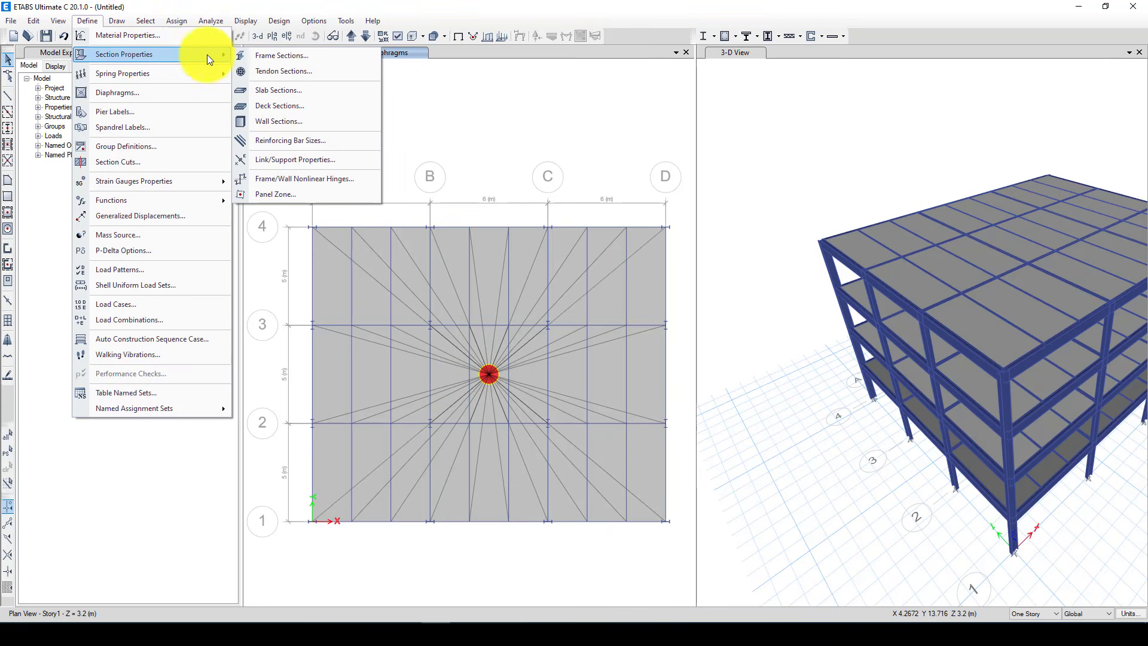
left_click(330, 180)
left_click(638, 235)
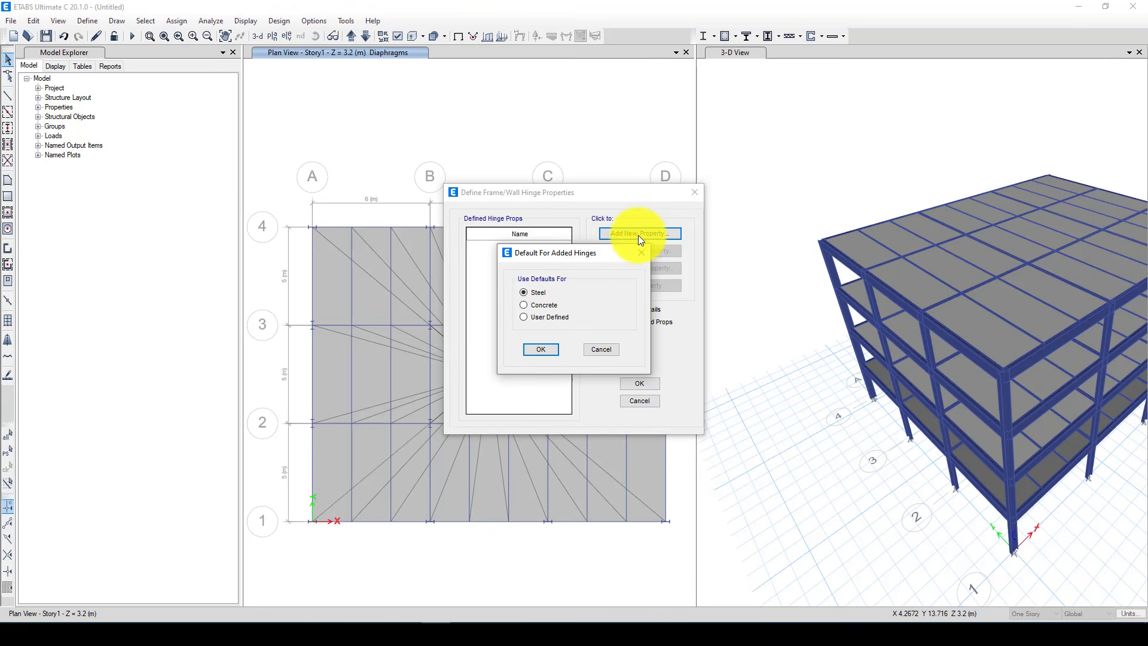
left_click(541, 350)
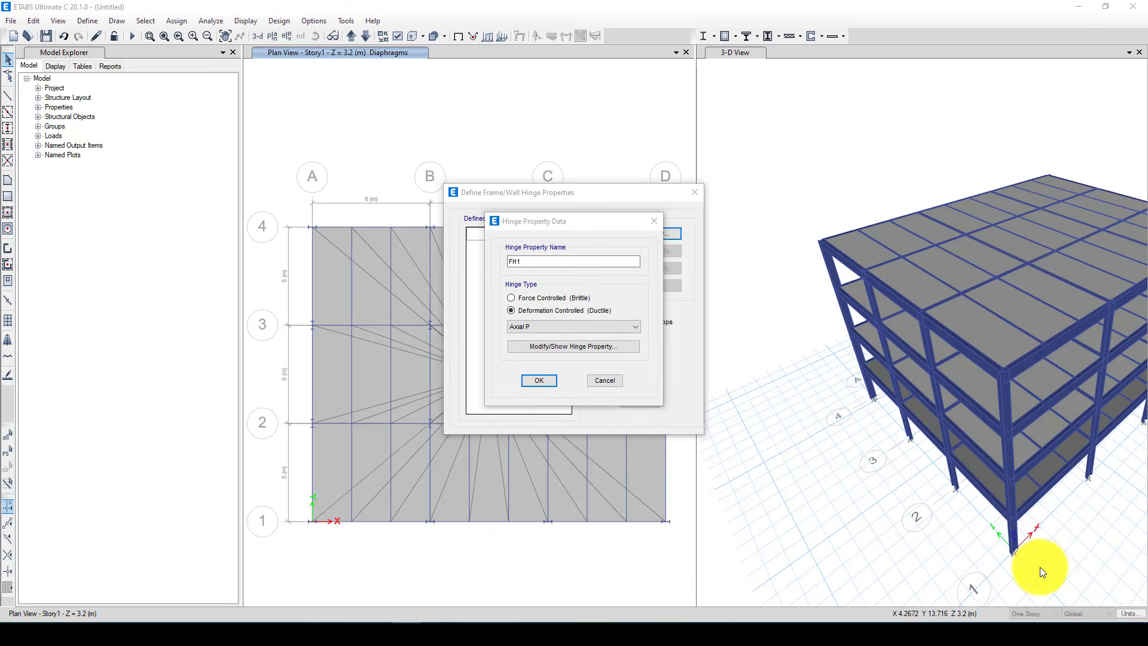
left_click(544, 328)
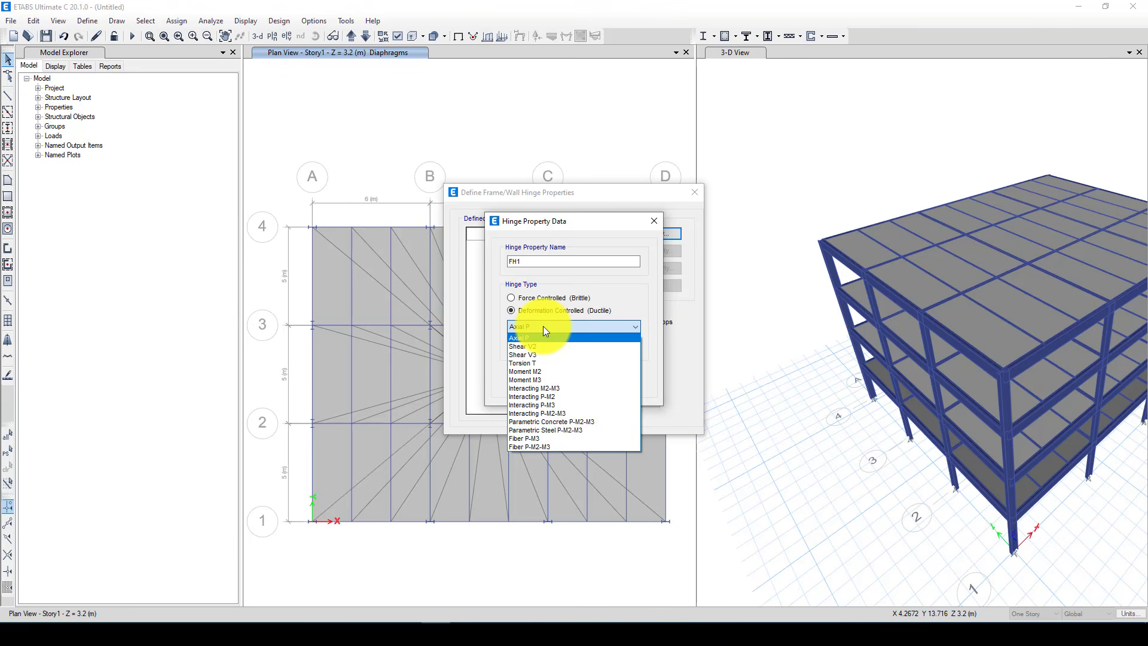
left_click(675, 306)
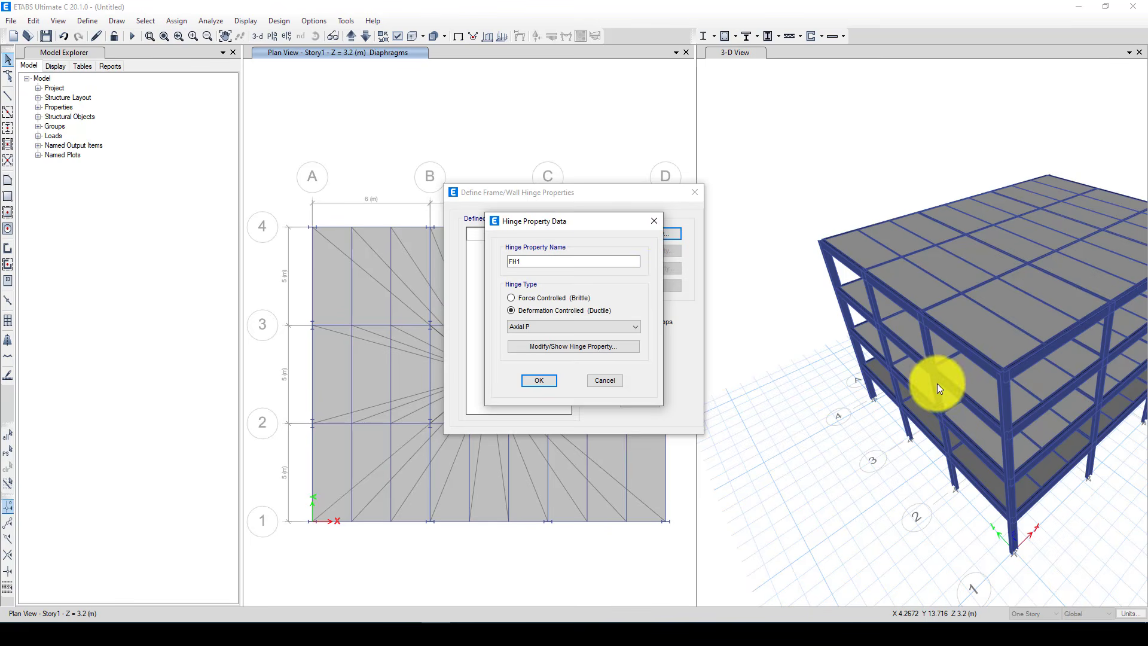
left_click(657, 221)
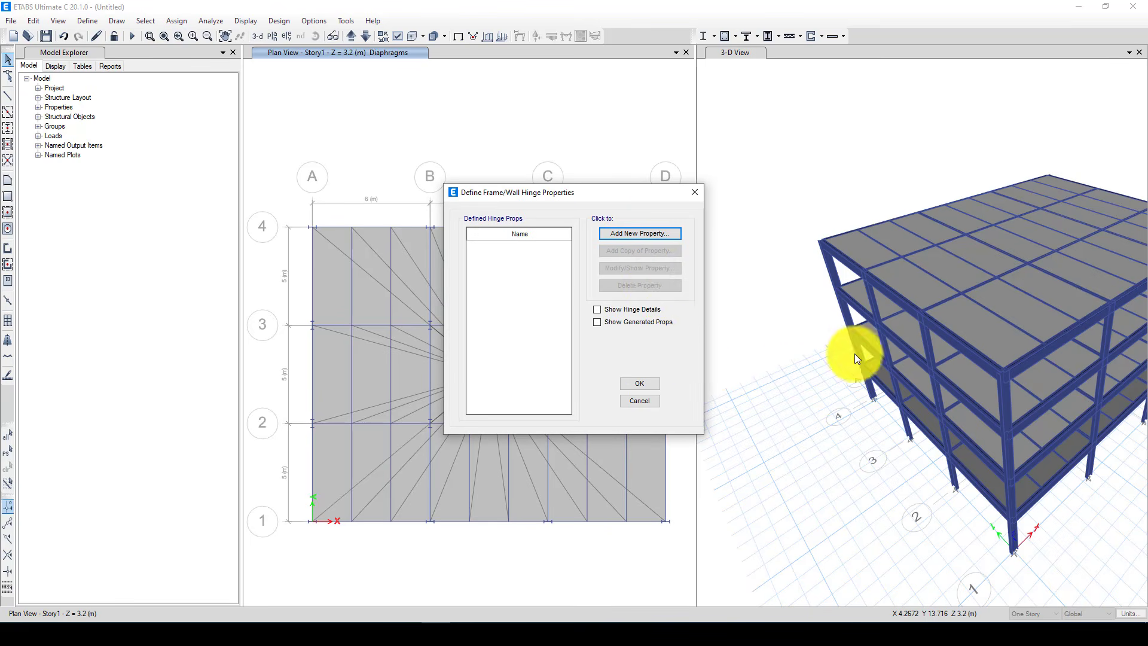
left_click(695, 194)
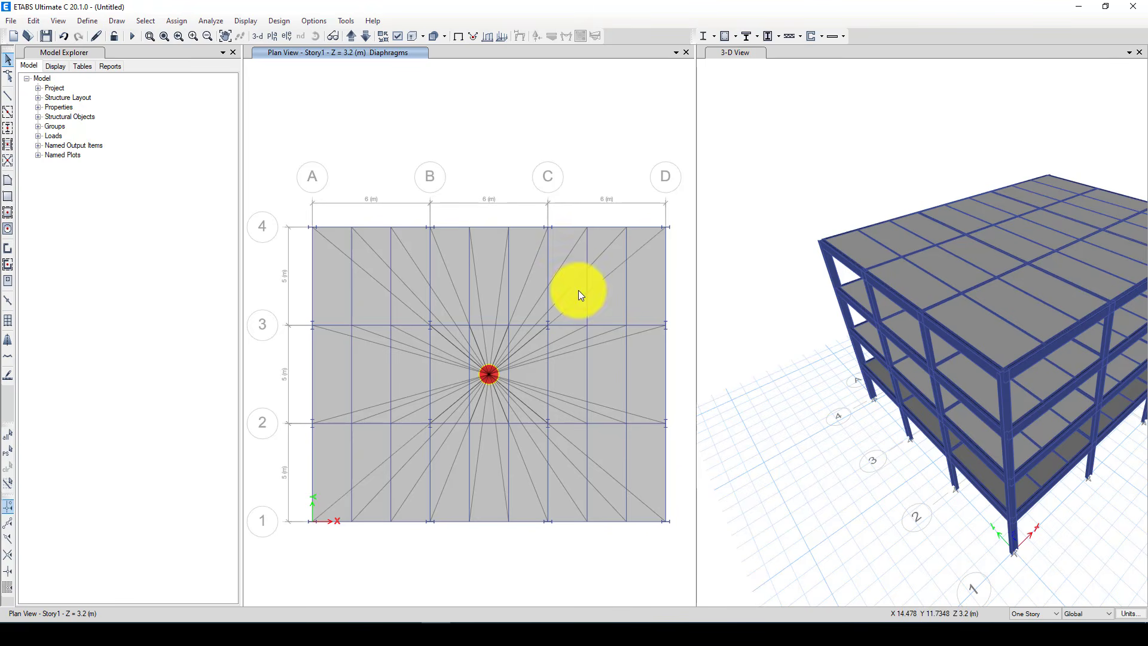
Select all beams in the model by object type
left_click(150, 20)
mouse_move(279, 20)
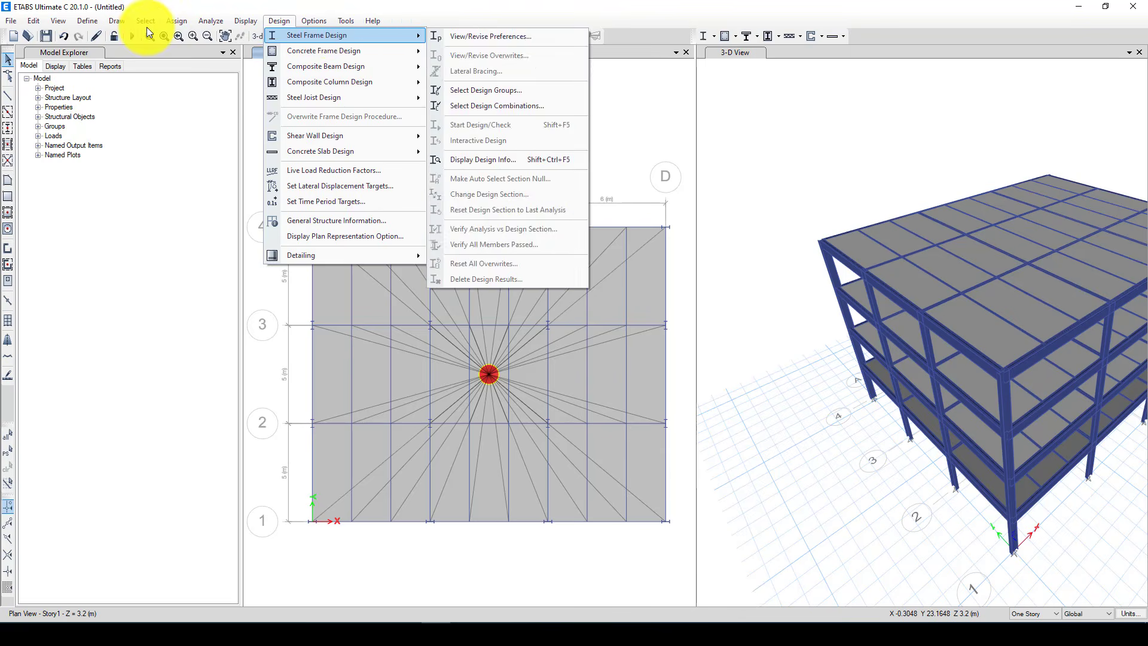
mouse_move(146, 23)
mouse_move(334, 140)
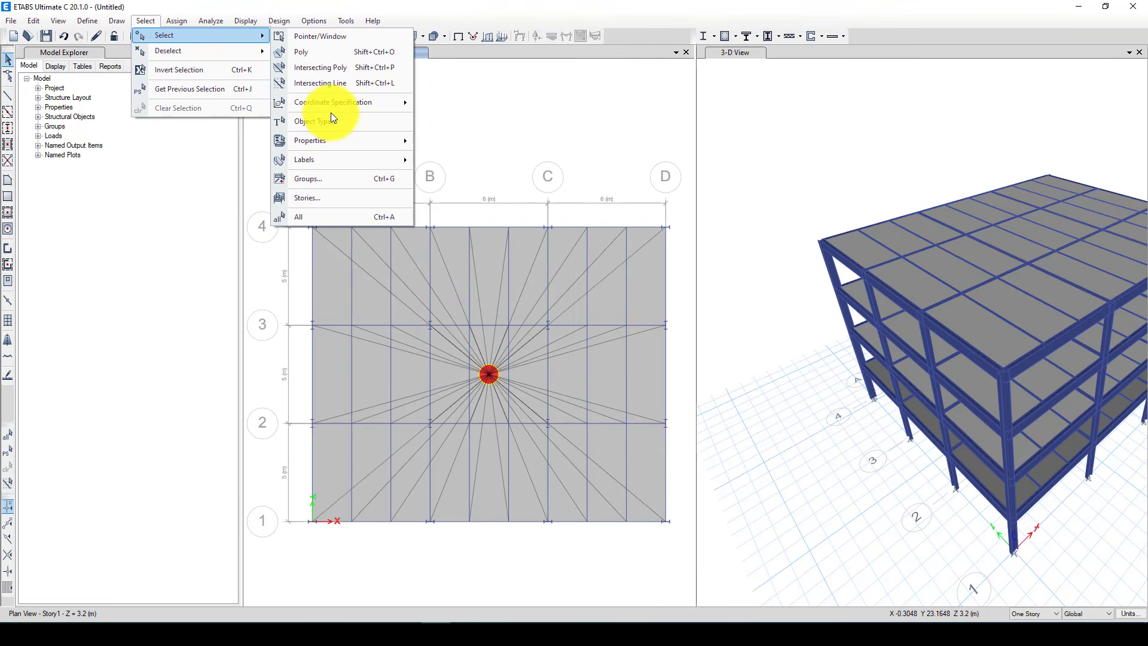
left_click(330, 121)
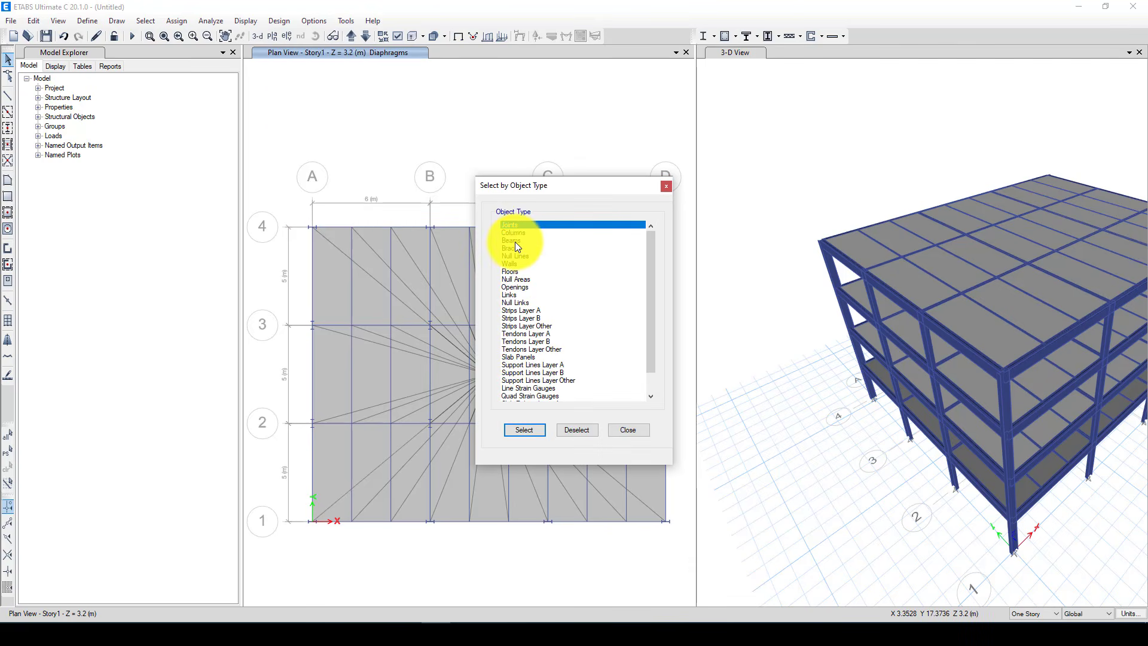
left_click(515, 241)
left_click(526, 430)
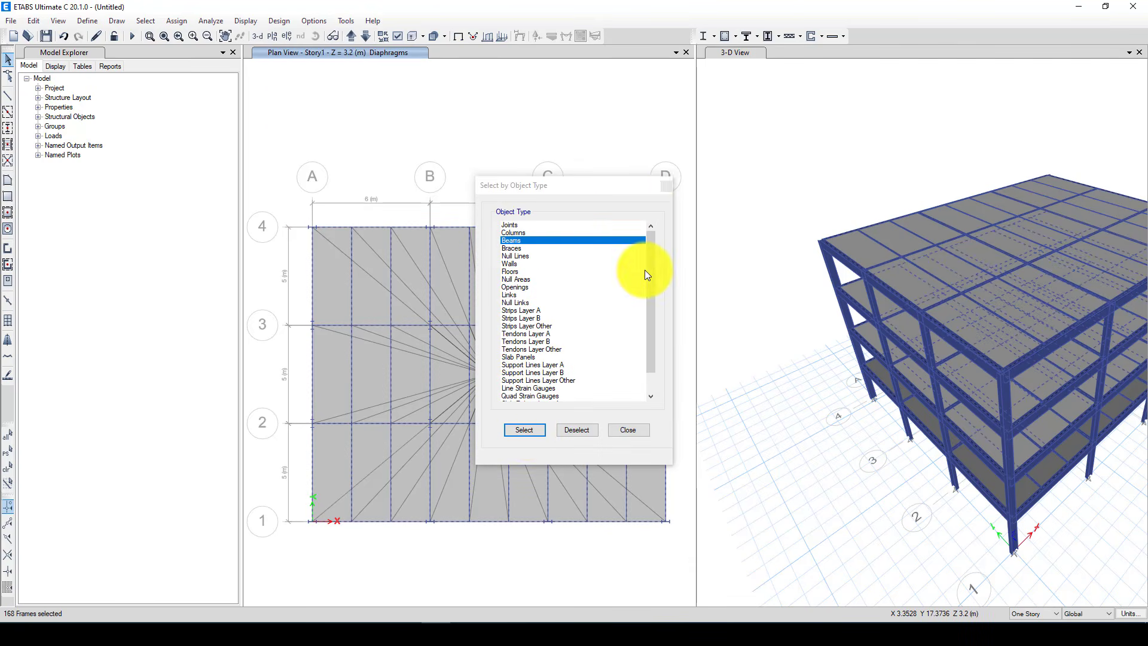
left_click(665, 191)
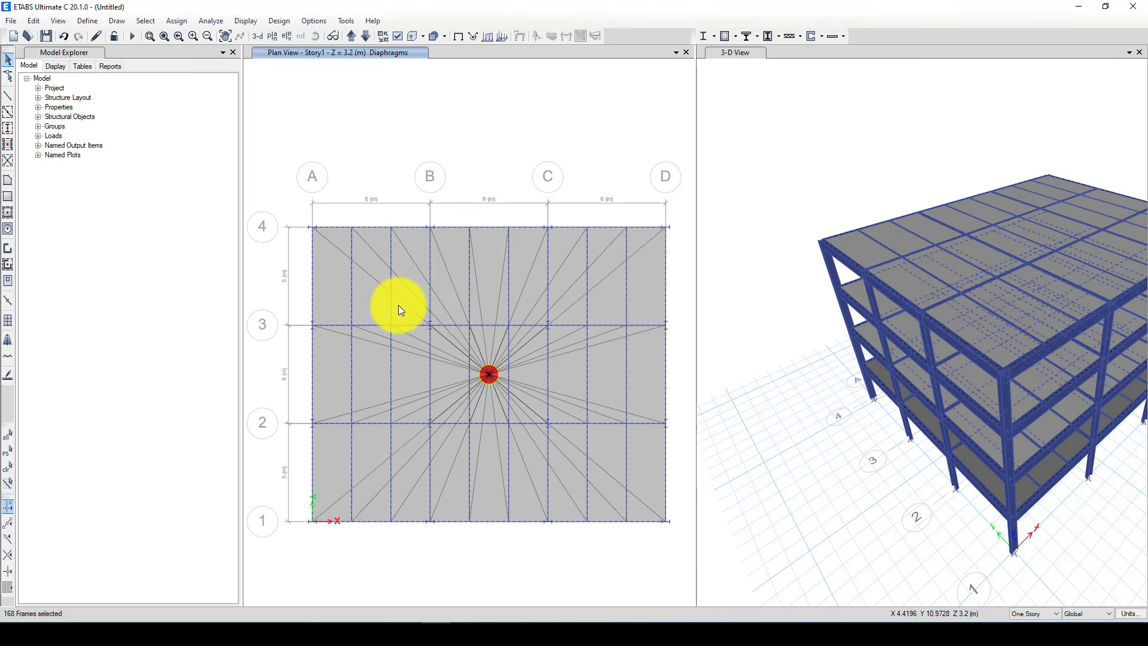
Begin an Auto hinge for the selected beams at relative distance 0 of the clear length, with hinge type From Tables In ASCE 41-17
left_click(171, 22)
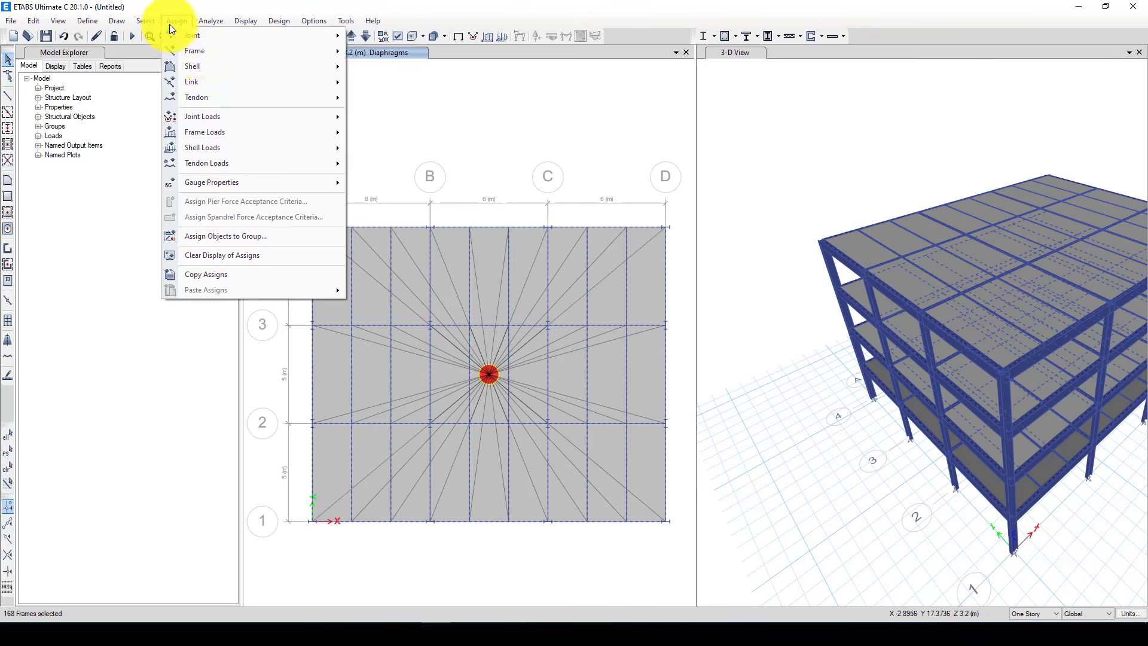
mouse_move(196, 51)
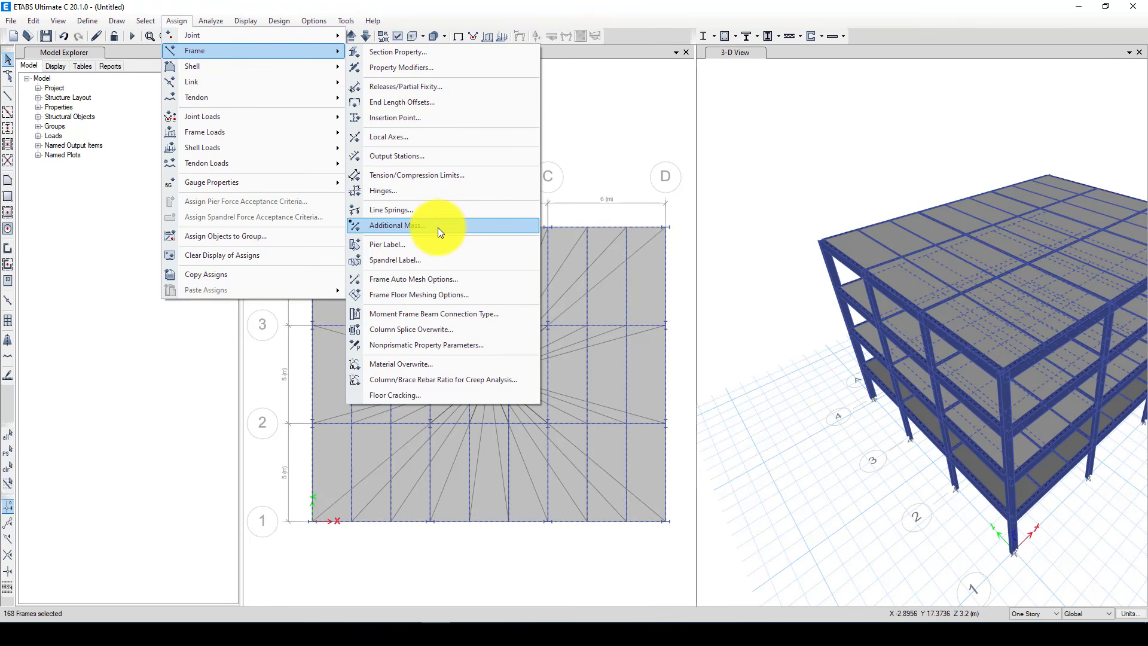
left_click(411, 190)
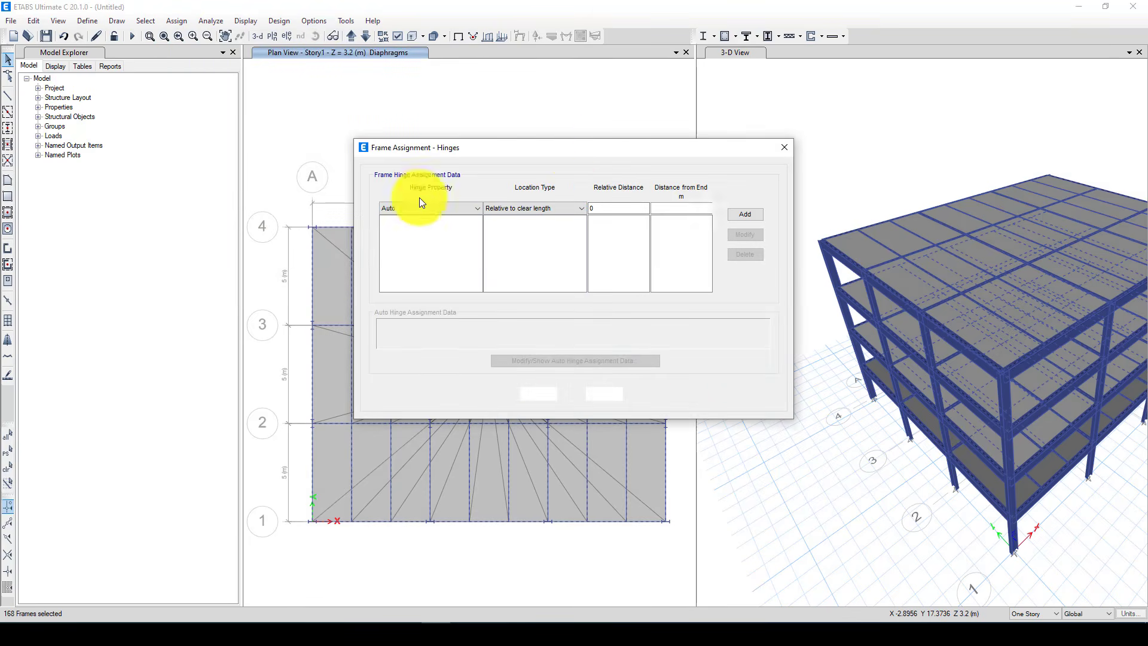
left_click_drag(569, 152, 433, 139)
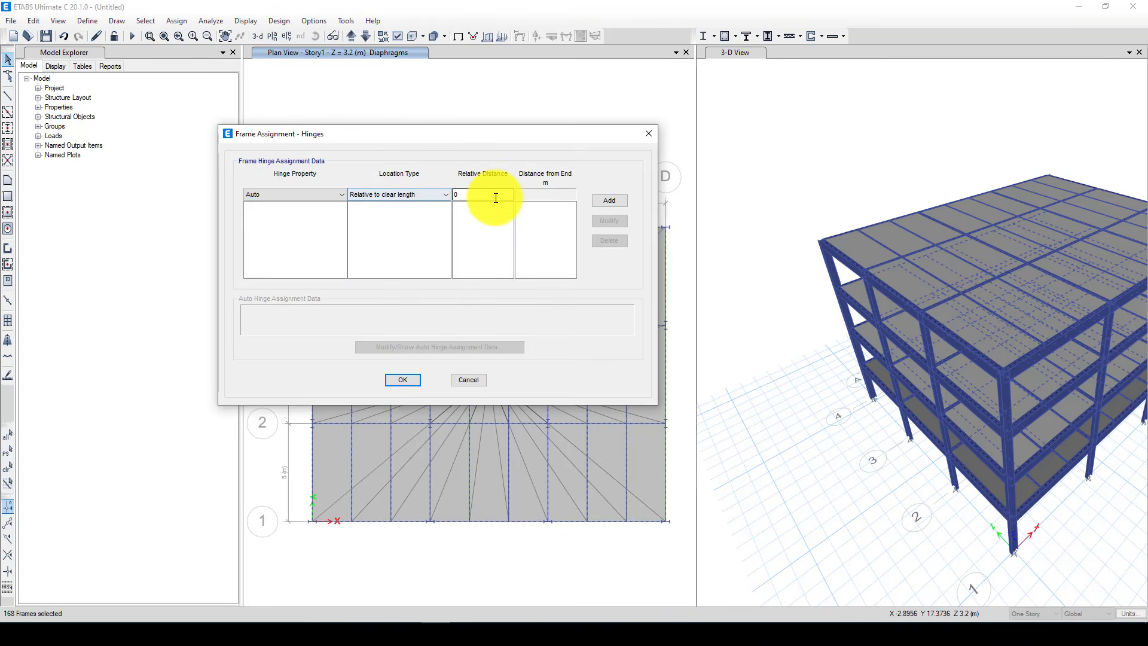
double_click(464, 195)
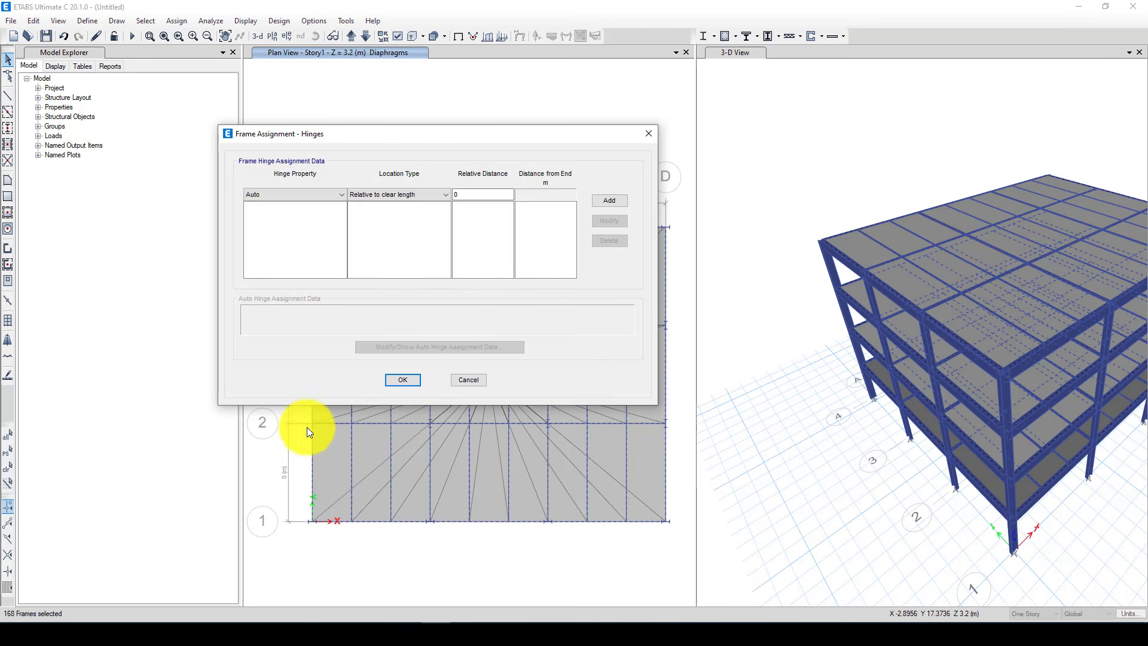
left_click(479, 384)
left_click(601, 198)
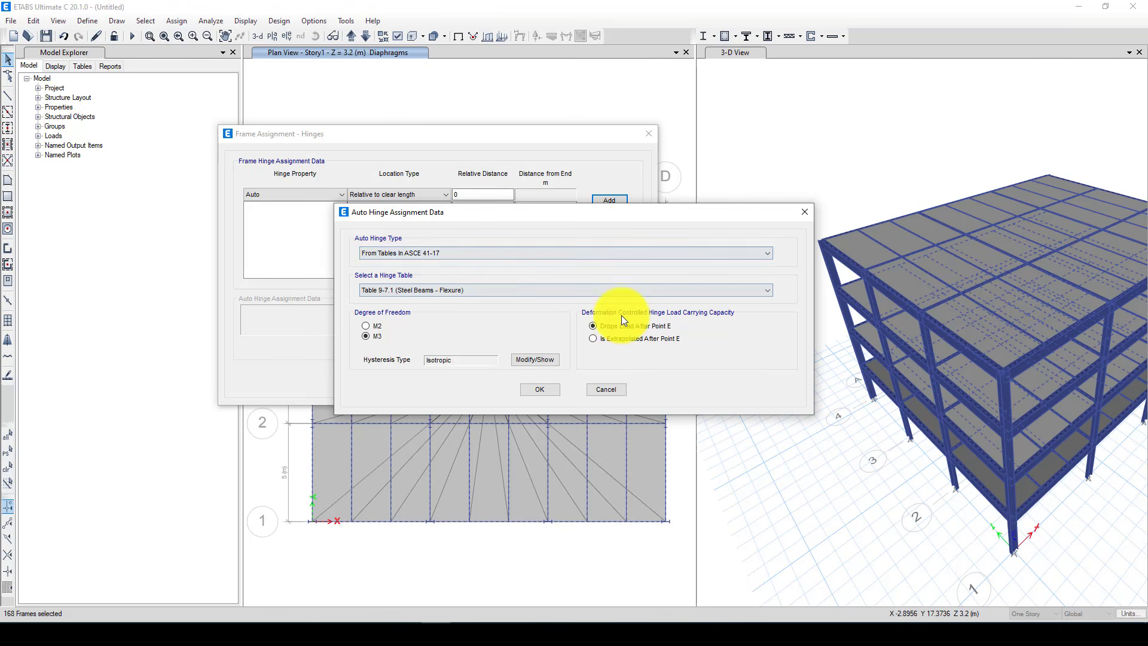
left_click(452, 248)
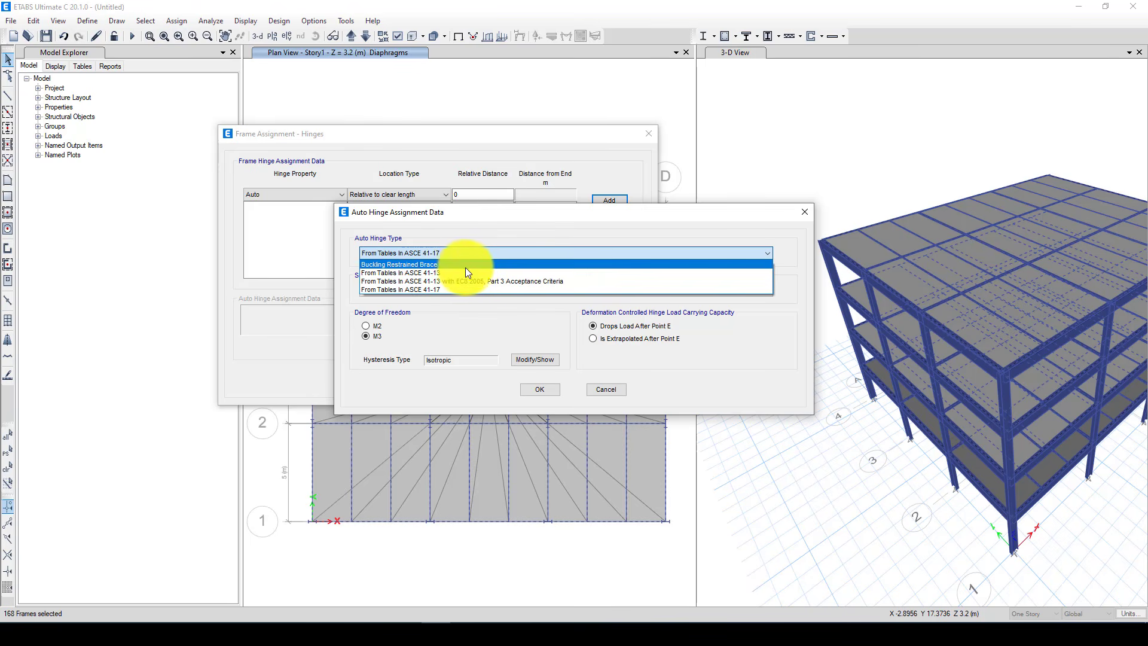
left_click(443, 289)
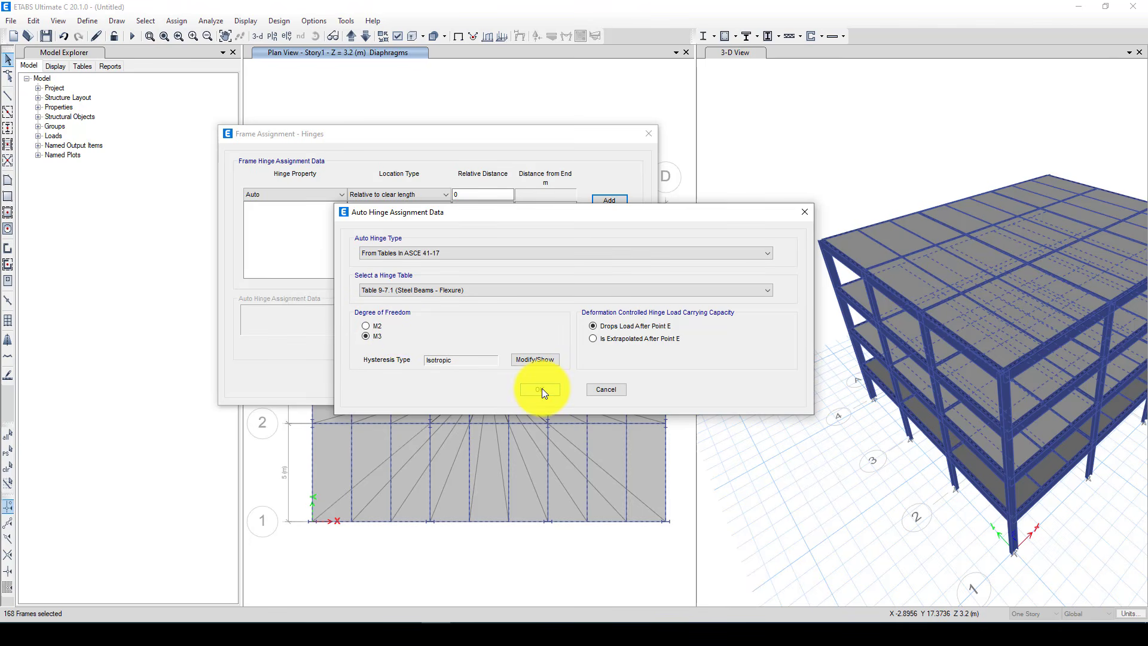
Set the beam hinge's hysteresis type to Kinematic and add it with Table 9-7.1 (Steel Beams - Flexure) and degree of freedom M3
left_click(549, 361)
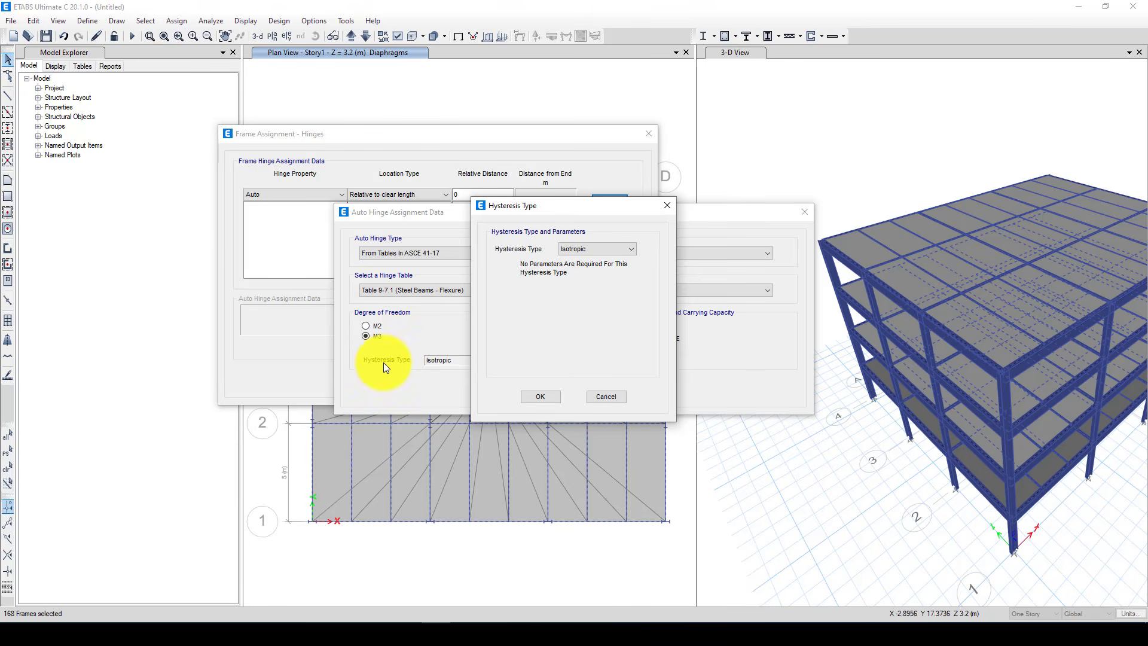
left_click(587, 249)
left_click(595, 266)
left_click(591, 250)
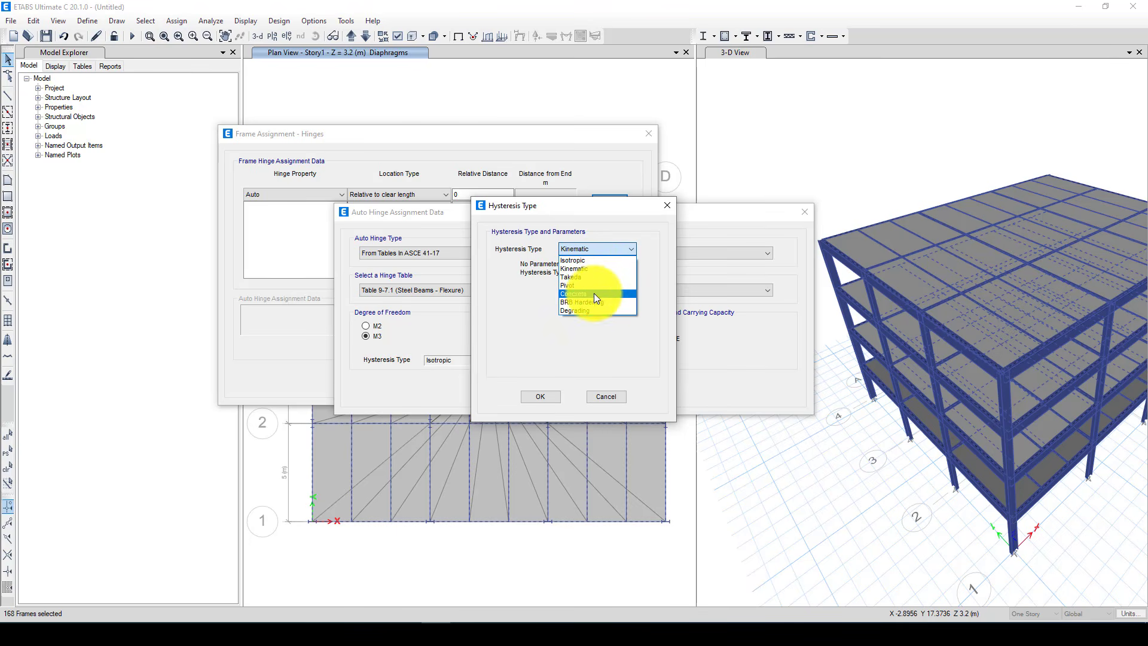
left_click(524, 296)
left_click(574, 246)
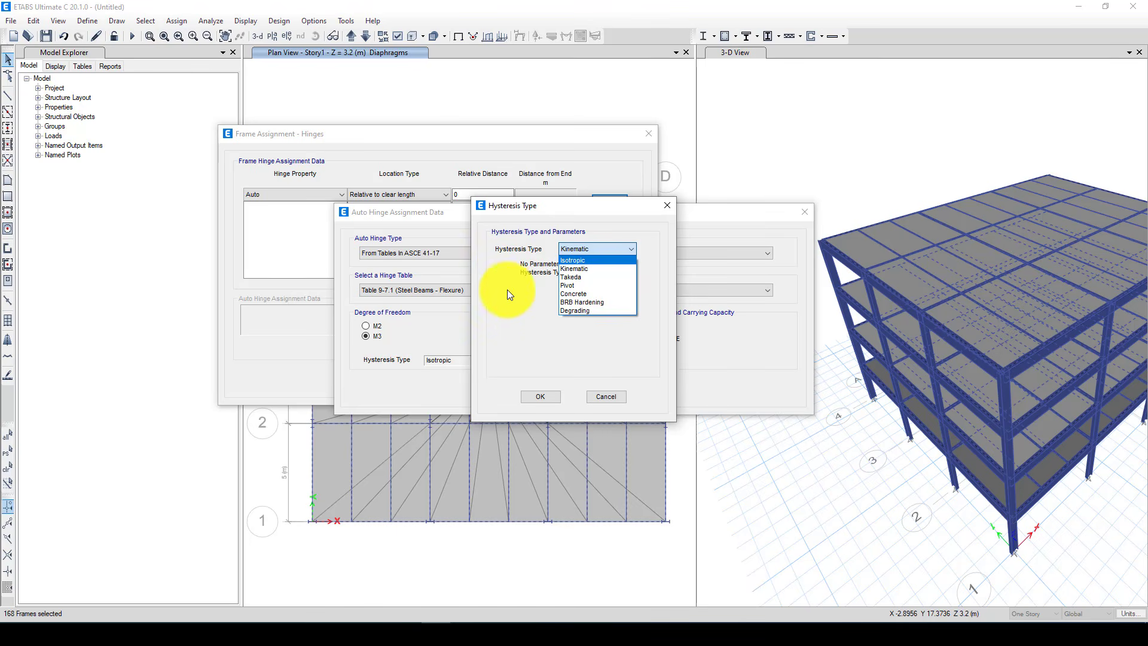
left_click(593, 267)
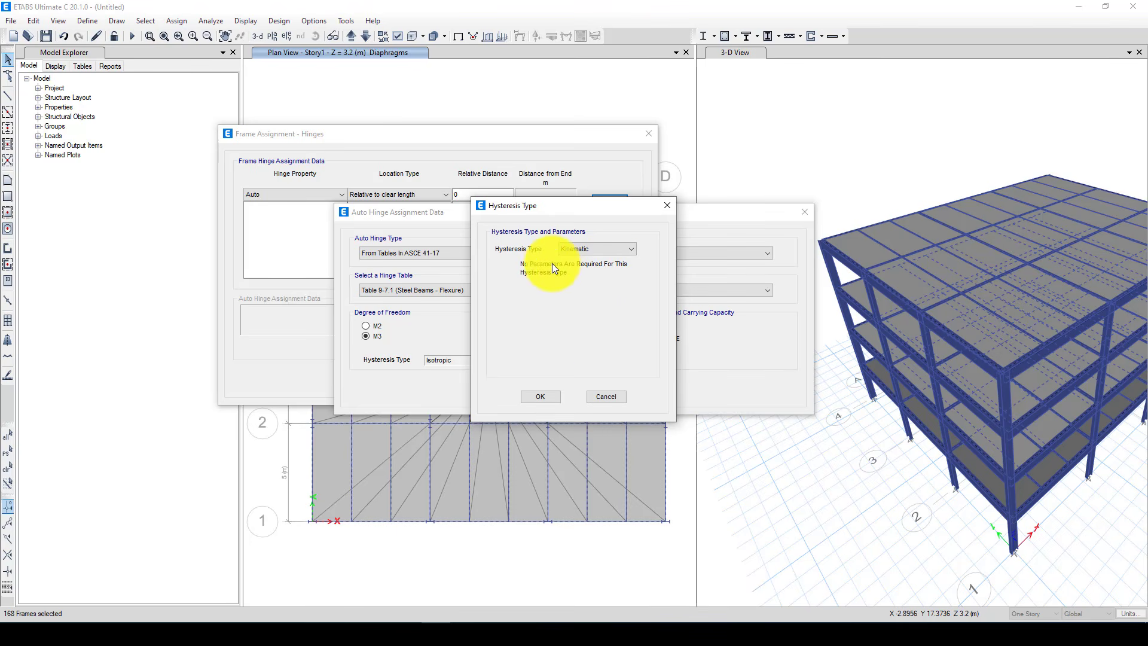
left_click(577, 249)
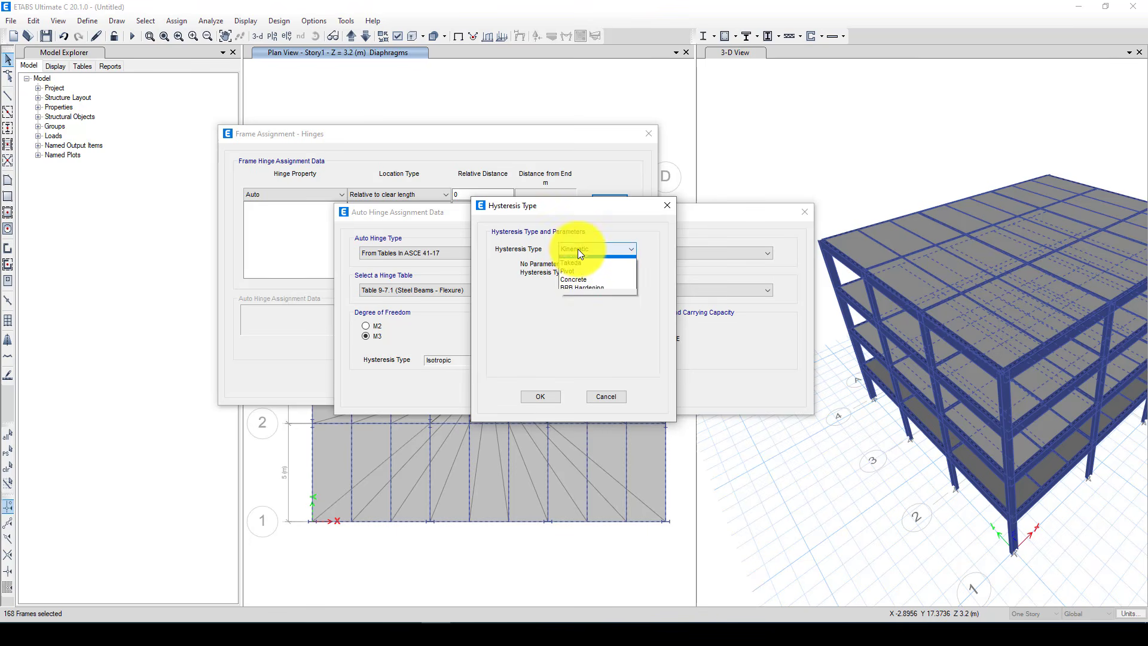
left_click(585, 273)
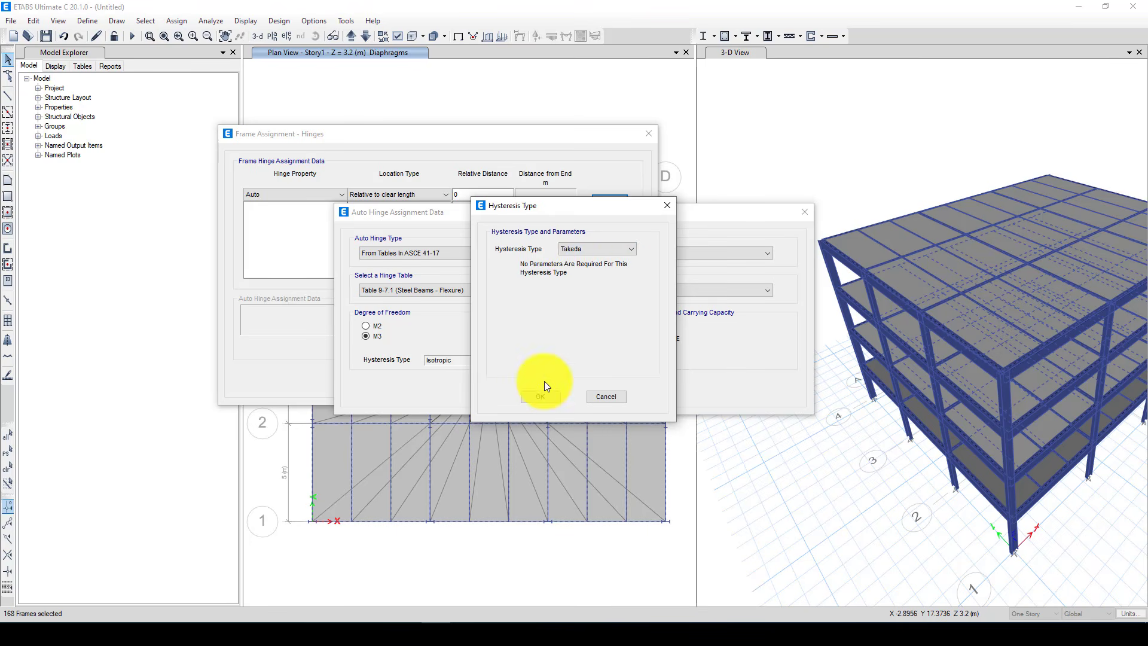
left_click(577, 250)
left_click(579, 267)
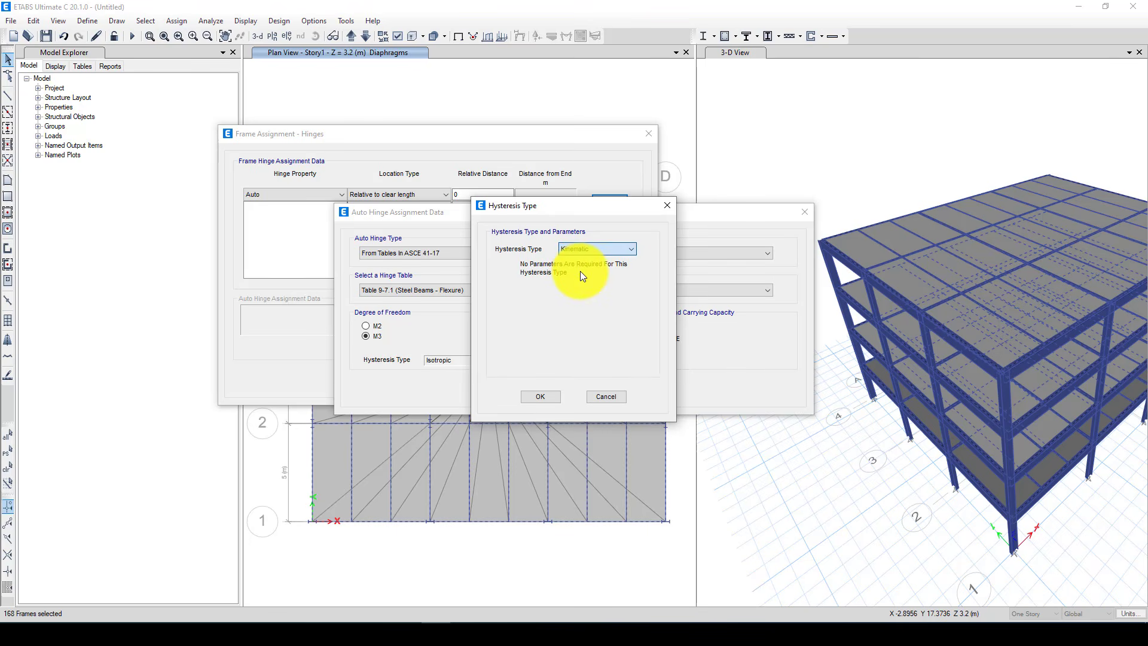
left_click(541, 396)
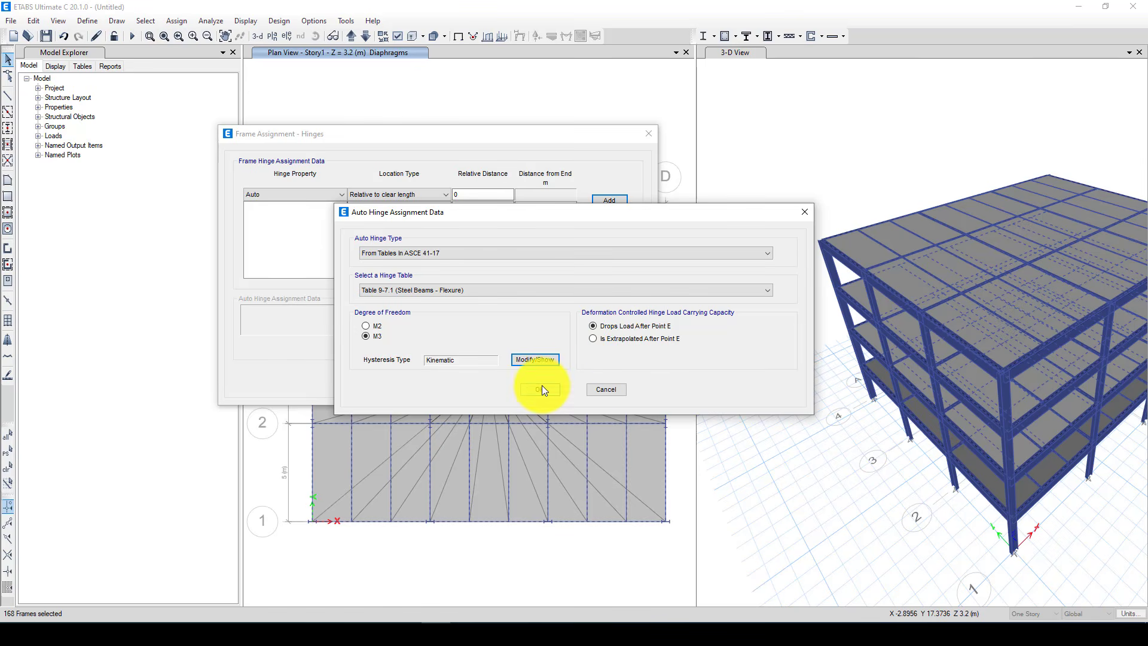
left_click(541, 387)
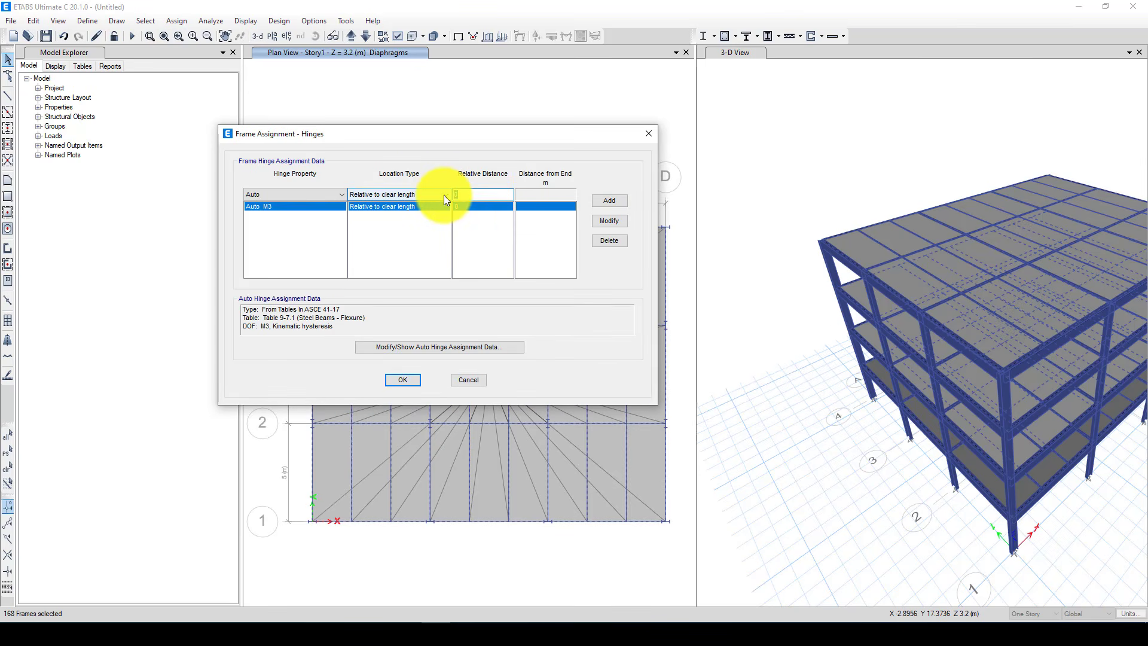
Add a second Auto M3 hinge with Kinematic hysteresis at relative distance 1 and apply both hinges to the beams
left_click(609, 202)
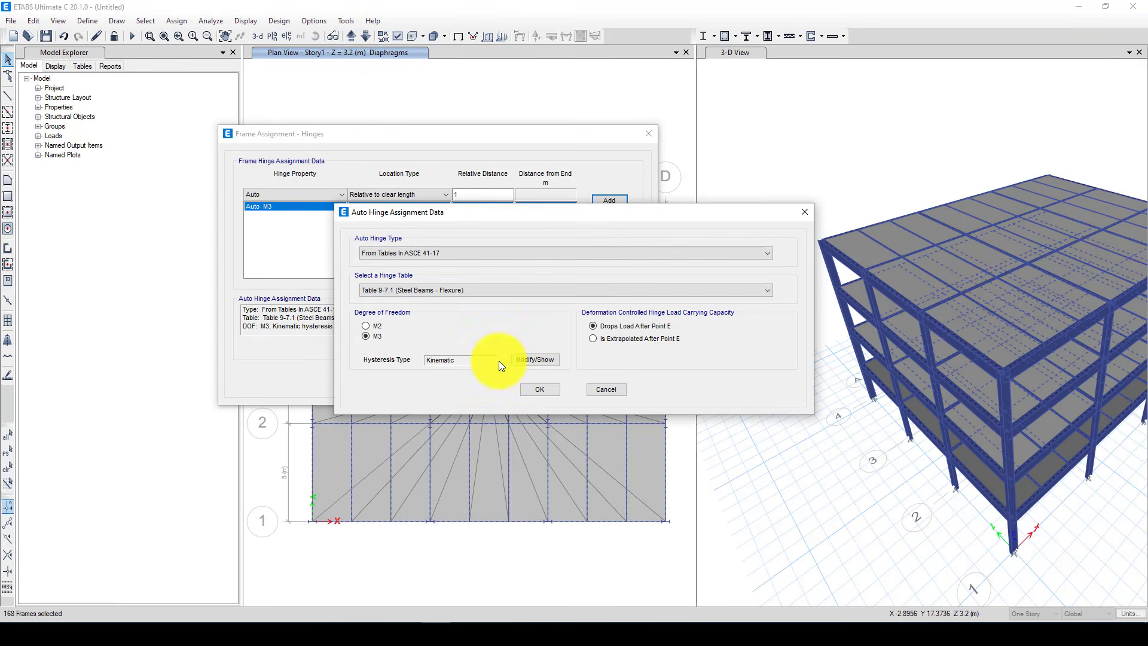
left_click(542, 389)
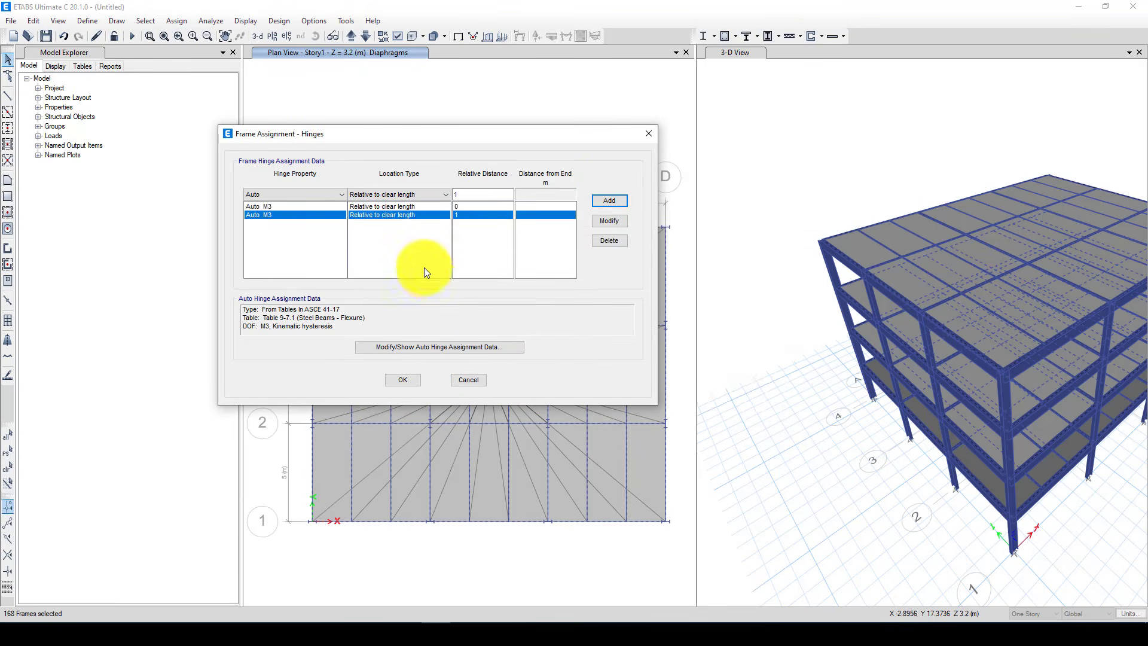
left_click(402, 381)
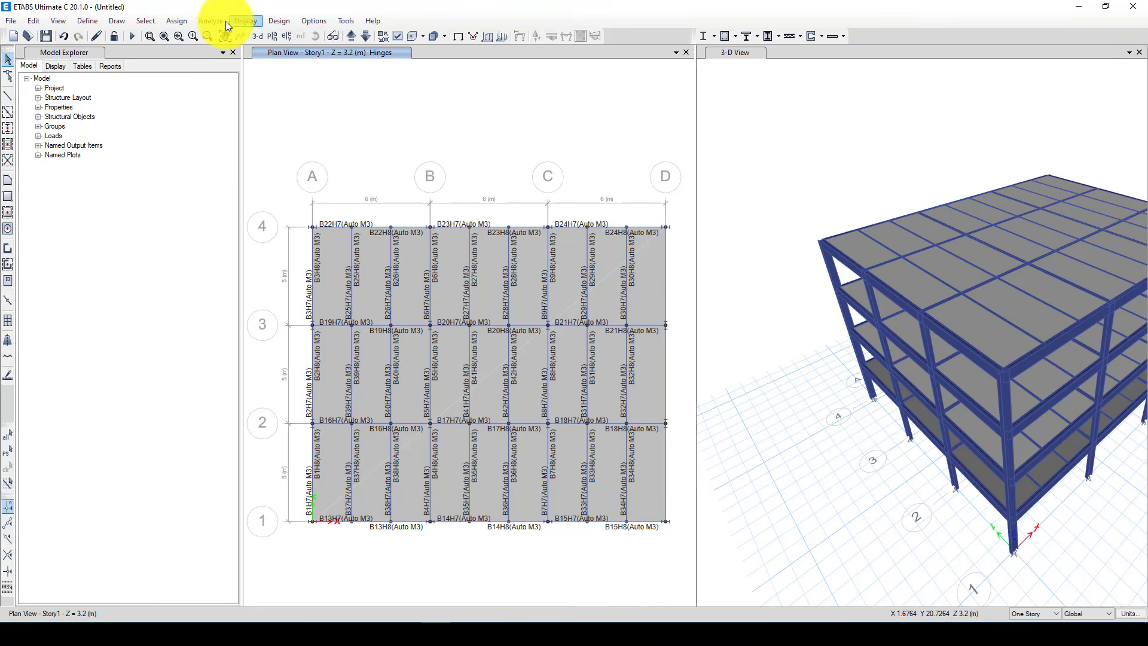
Select all columns in the model by object type
left_click(154, 19)
mouse_move(187, 37)
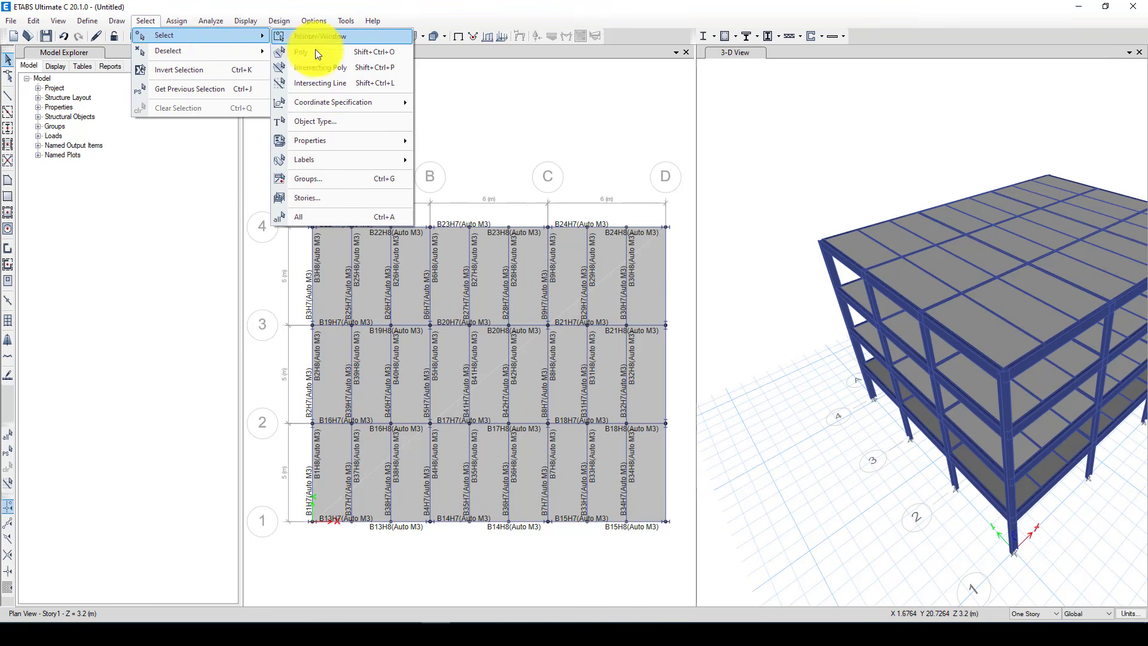
left_click(353, 120)
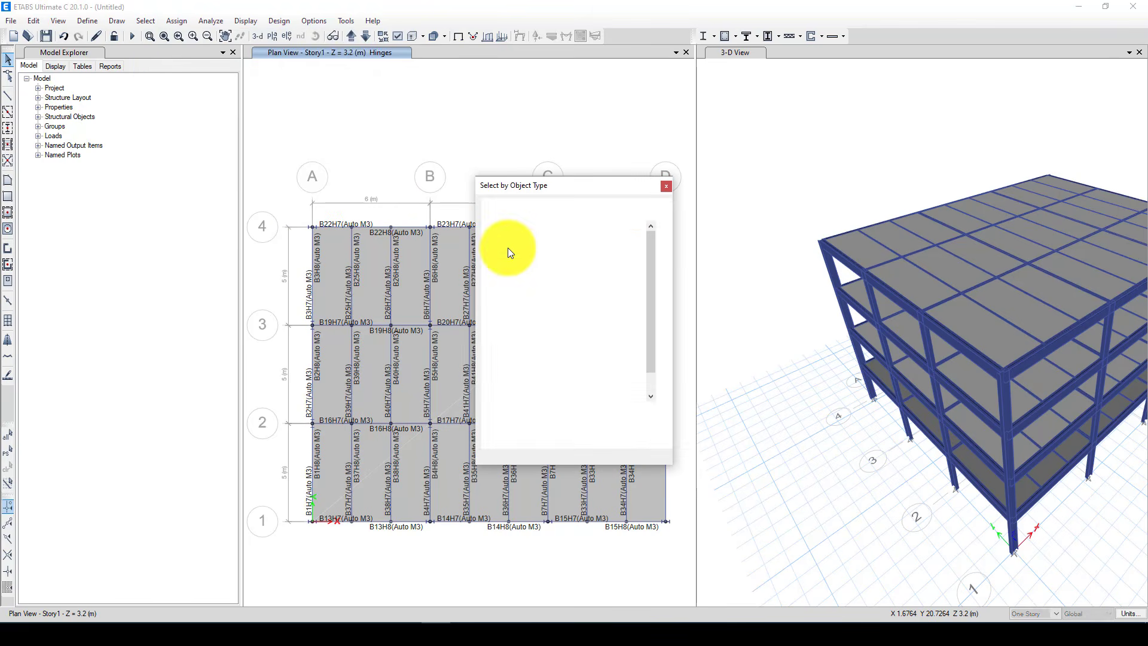
left_click(515, 234)
left_click(525, 430)
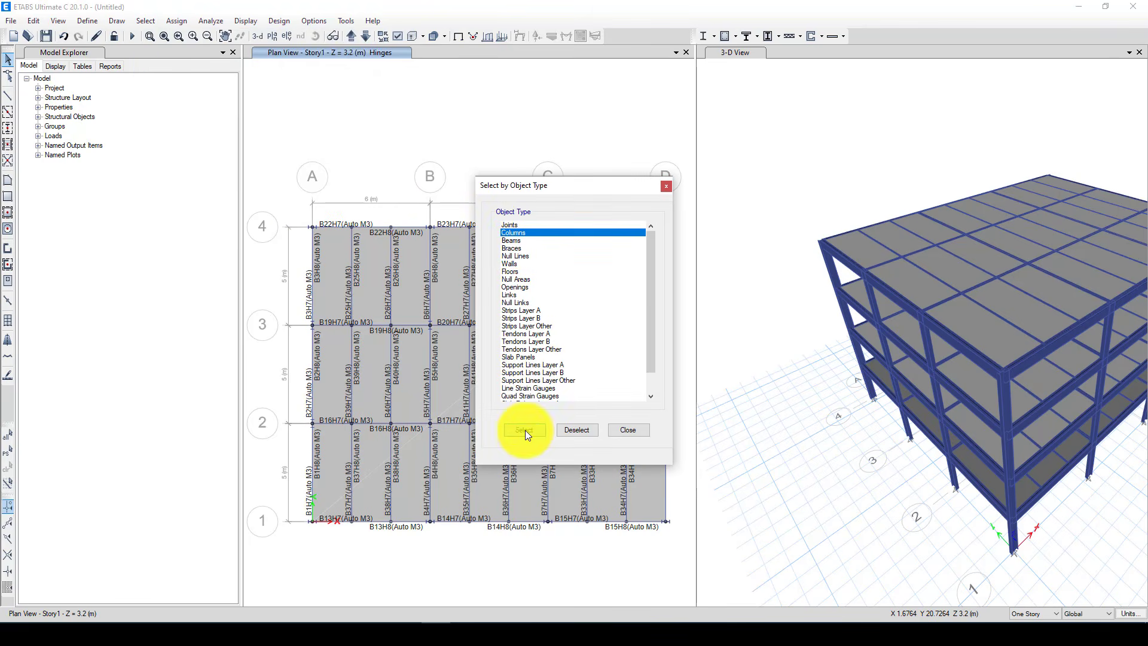
left_click(627, 430)
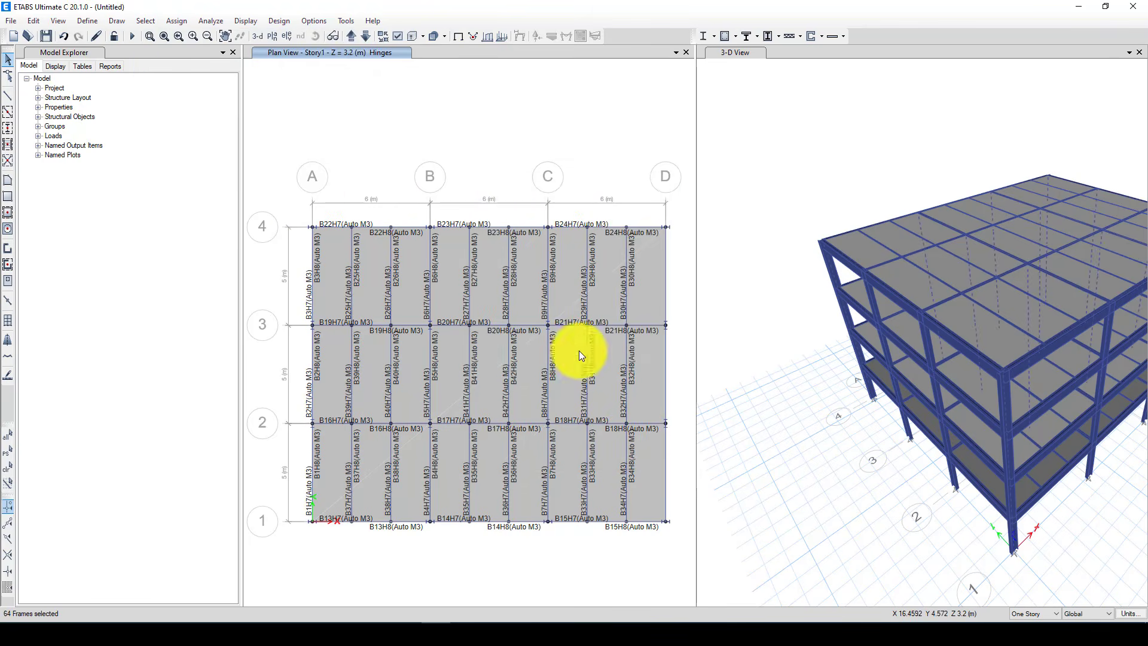
Add an Auto P-M3 hinge at relative distance 0 for the selected columns, using ASCE 41-17 Table 9-7.1 (Steel Columns - Flexure)
left_click(178, 24)
mouse_move(200, 51)
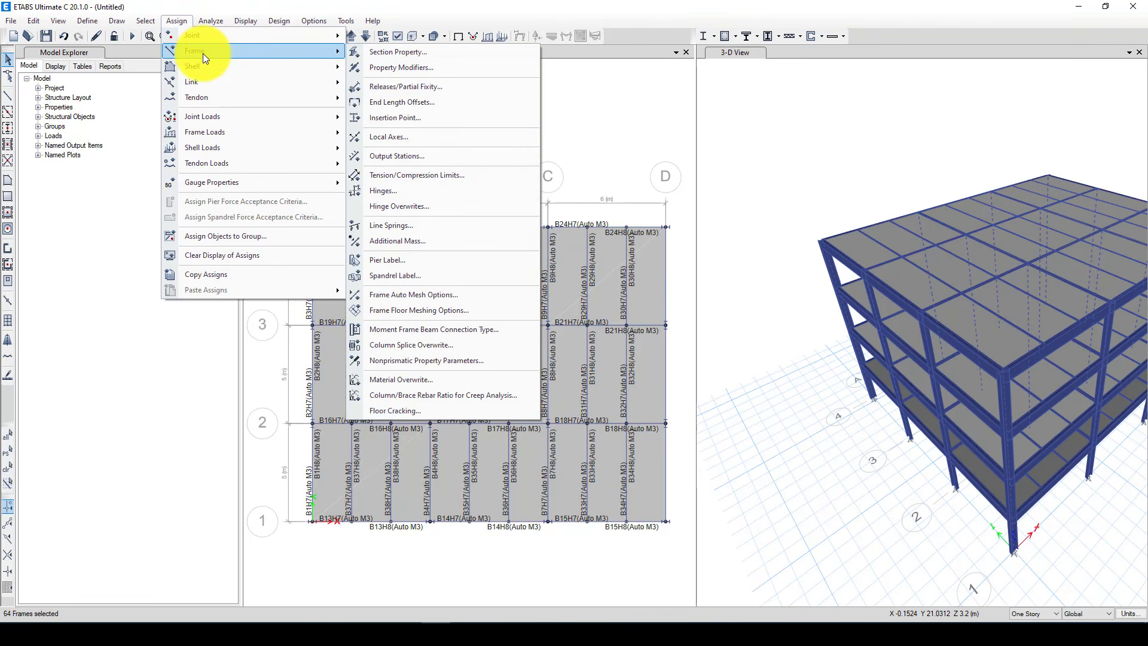
left_click(428, 191)
left_click_drag(519, 152, 476, 138)
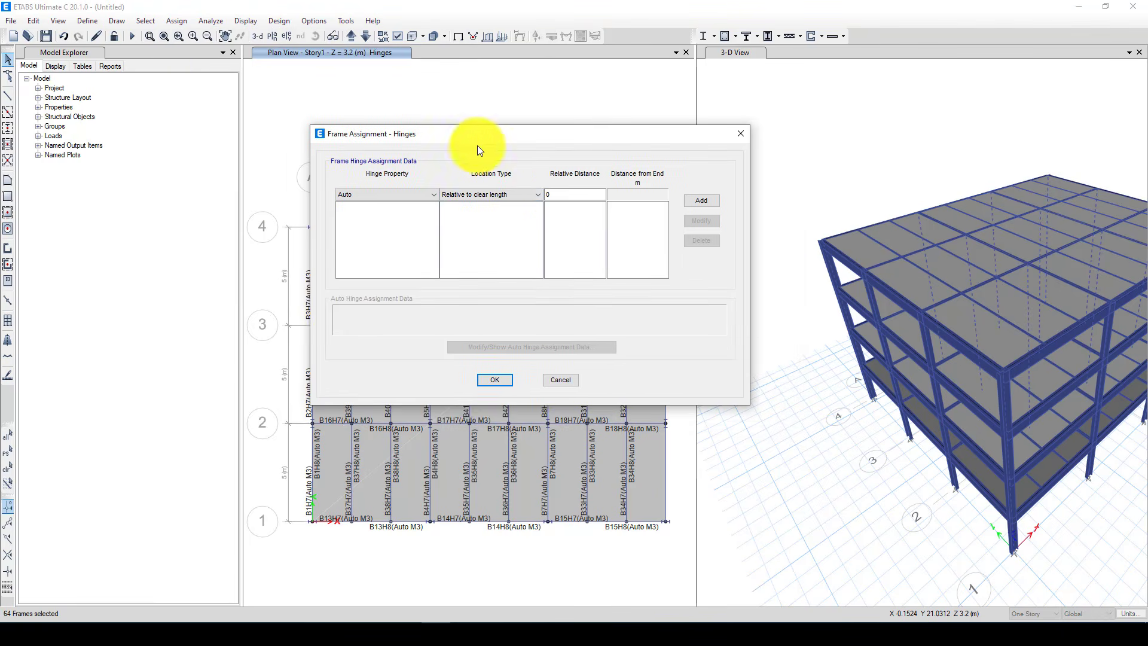
left_click(698, 201)
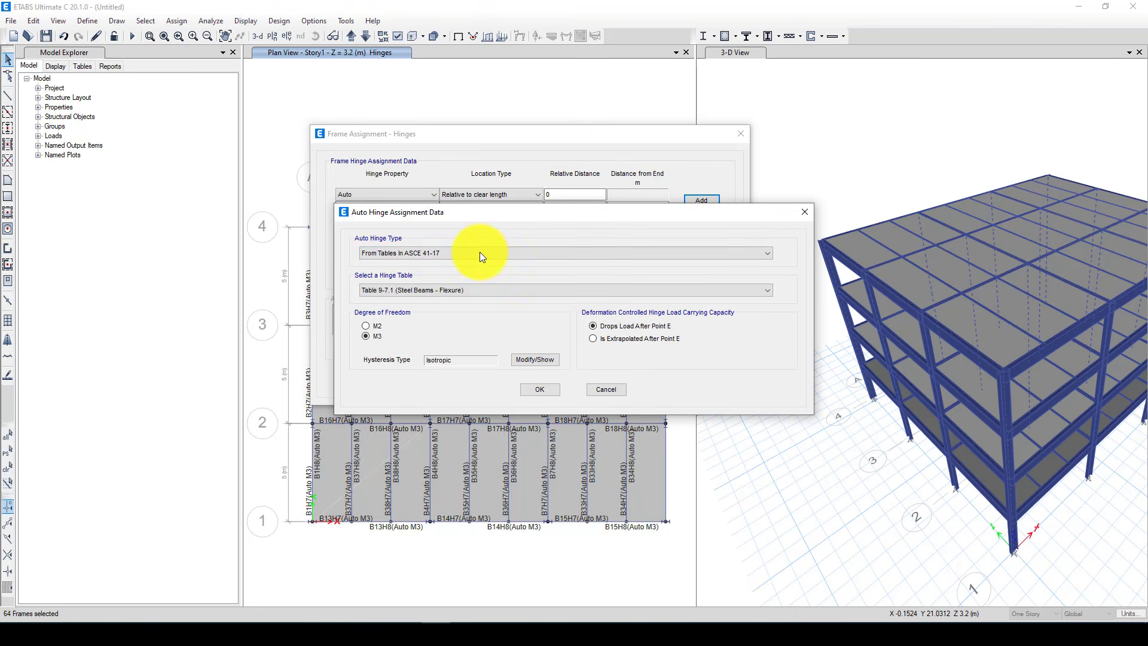
left_click(452, 289)
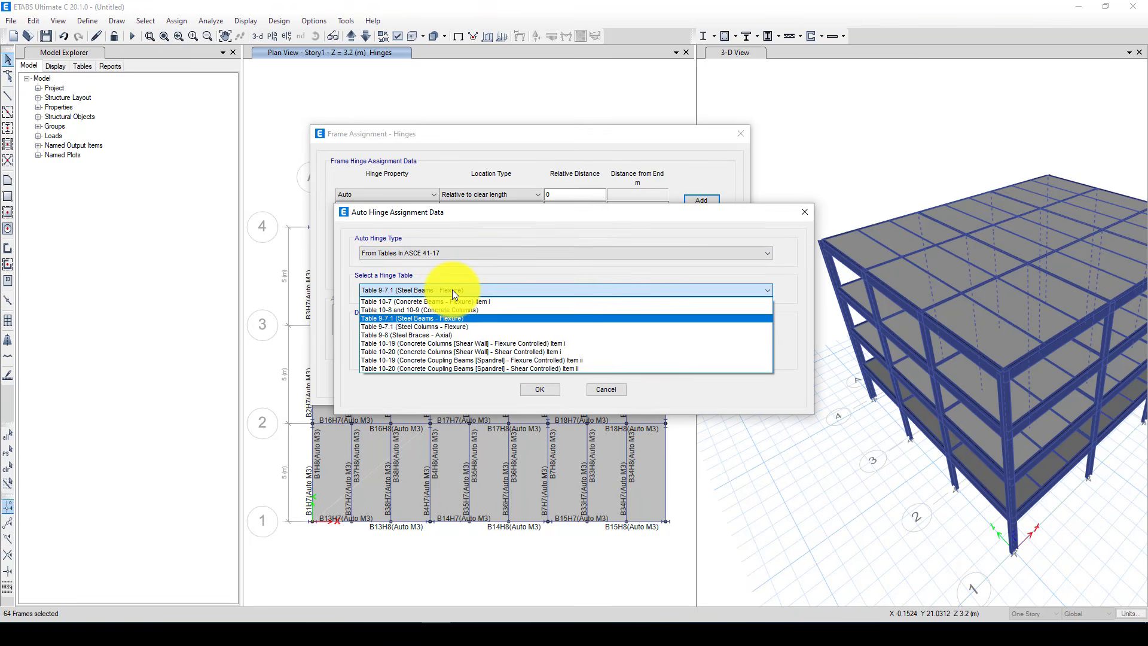
left_click(467, 327)
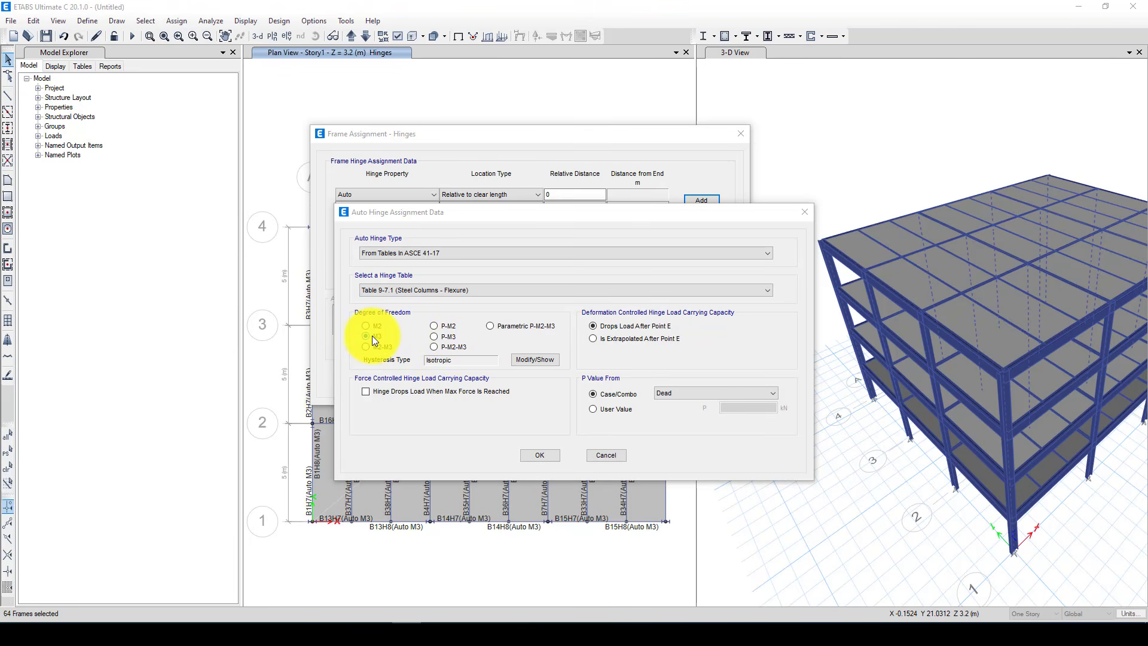
left_click(434, 336)
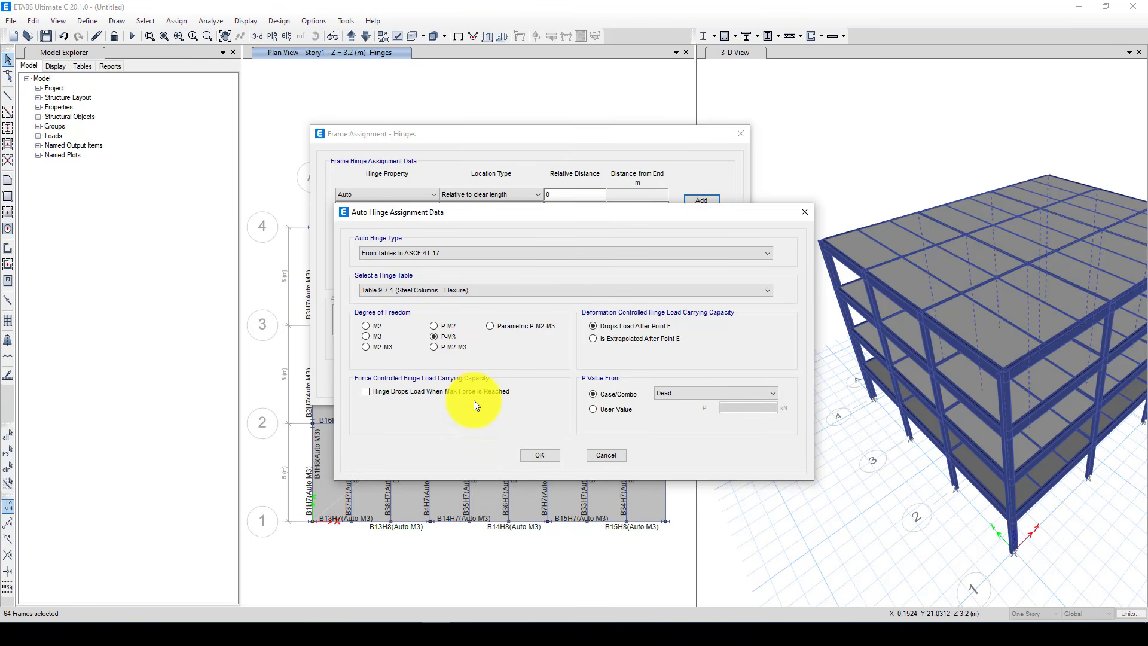
left_click(536, 455)
Add a second Auto P-M3 hinge at relative distance 1 from Table 9-7.1 (Steel Columns - Flexure) and apply both hinges to the columns
type("1")
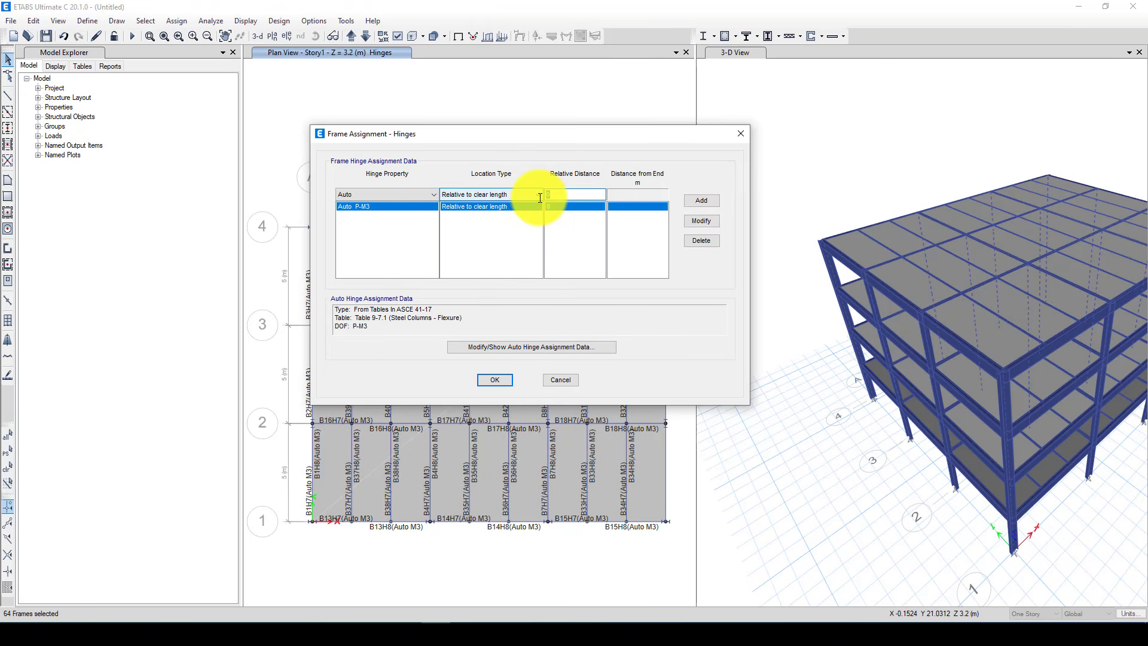
left_click(706, 202)
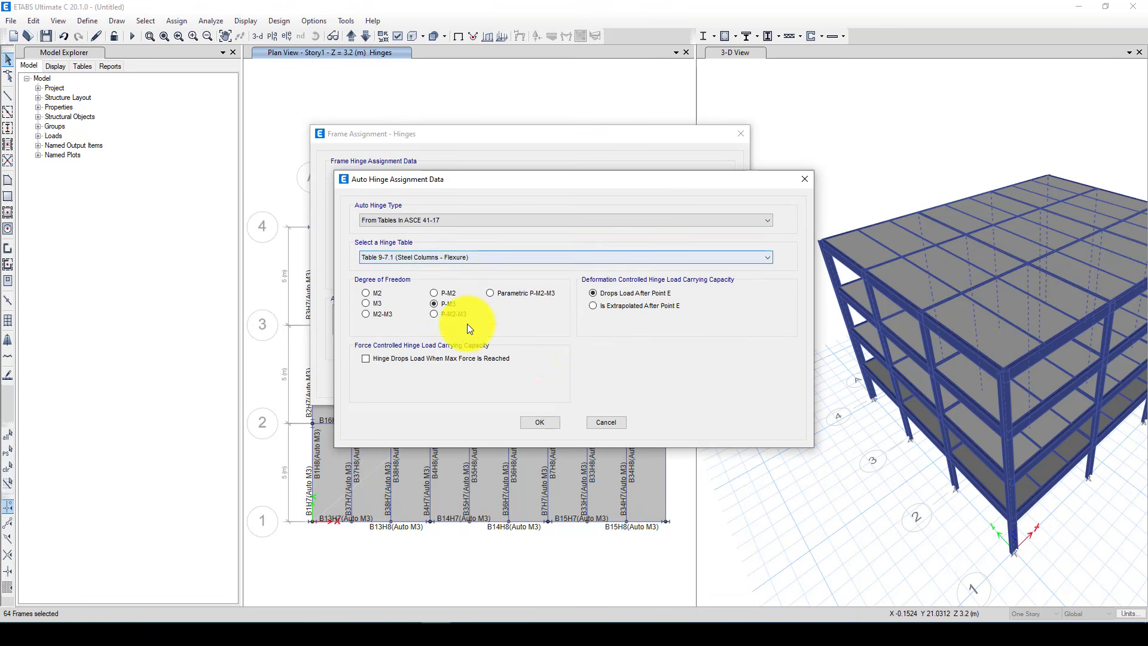
left_click(534, 420)
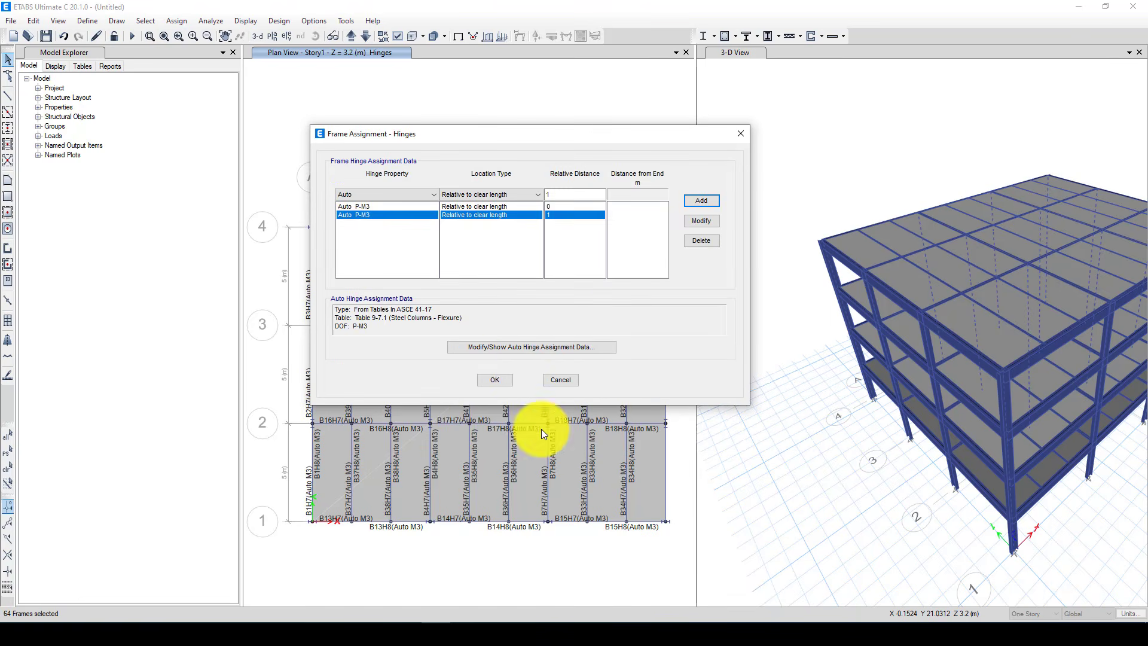
left_click(497, 379)
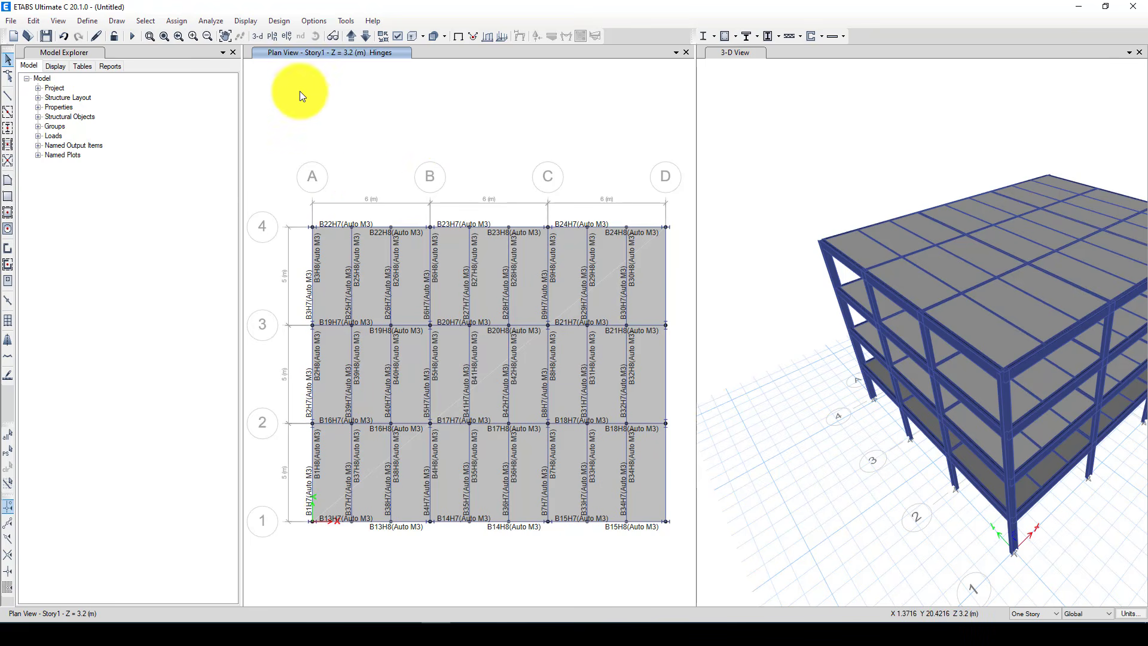
Review the generated frame hinge properties with their details, from the beam hinges through to the column hinges
left_click(87, 20)
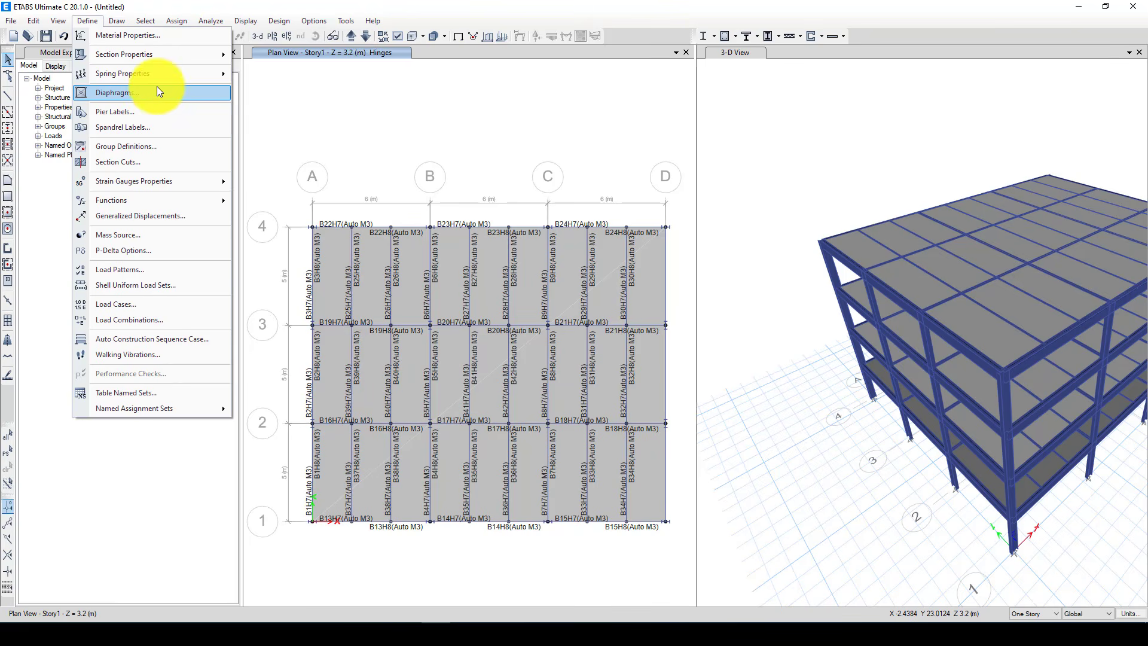
mouse_move(171, 53)
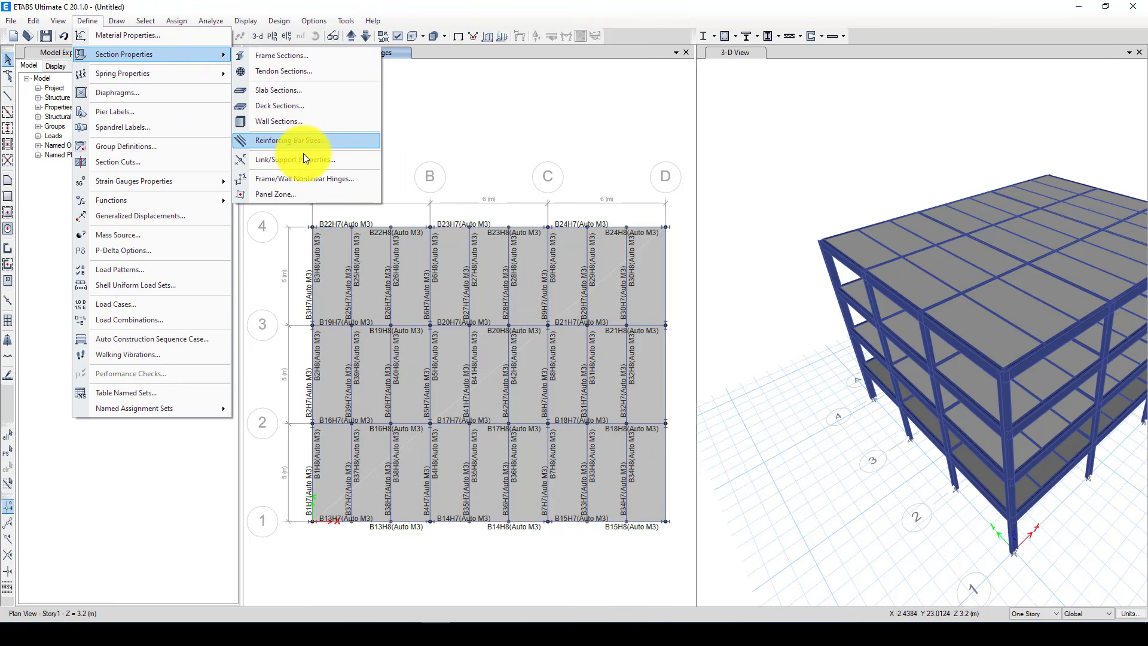
left_click(324, 178)
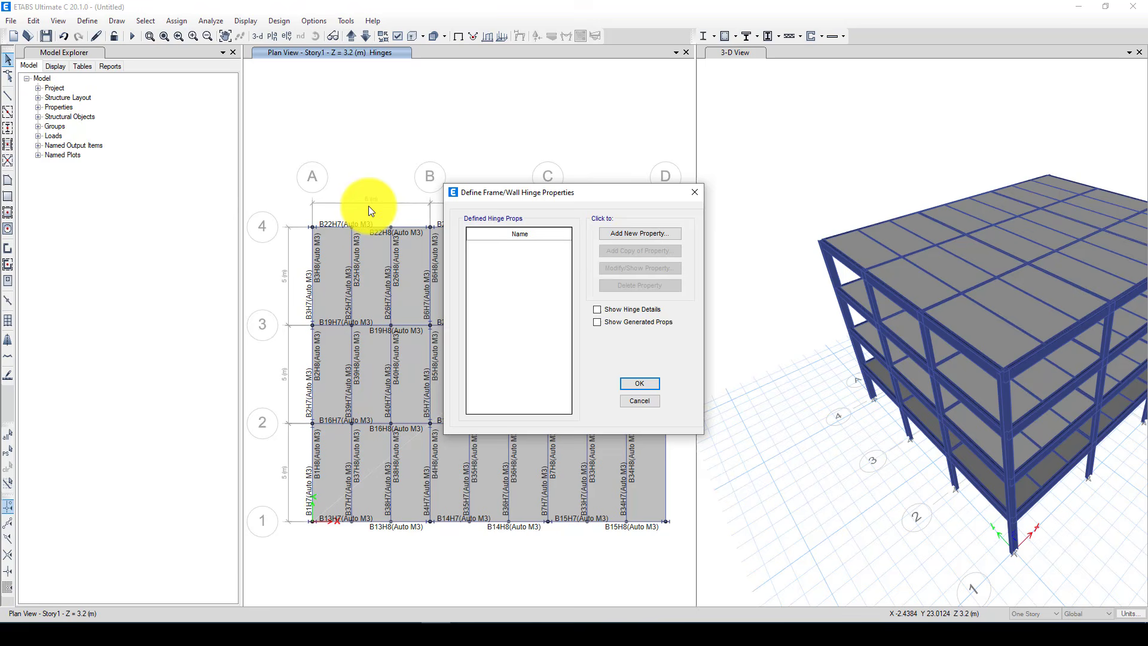
left_click(620, 310)
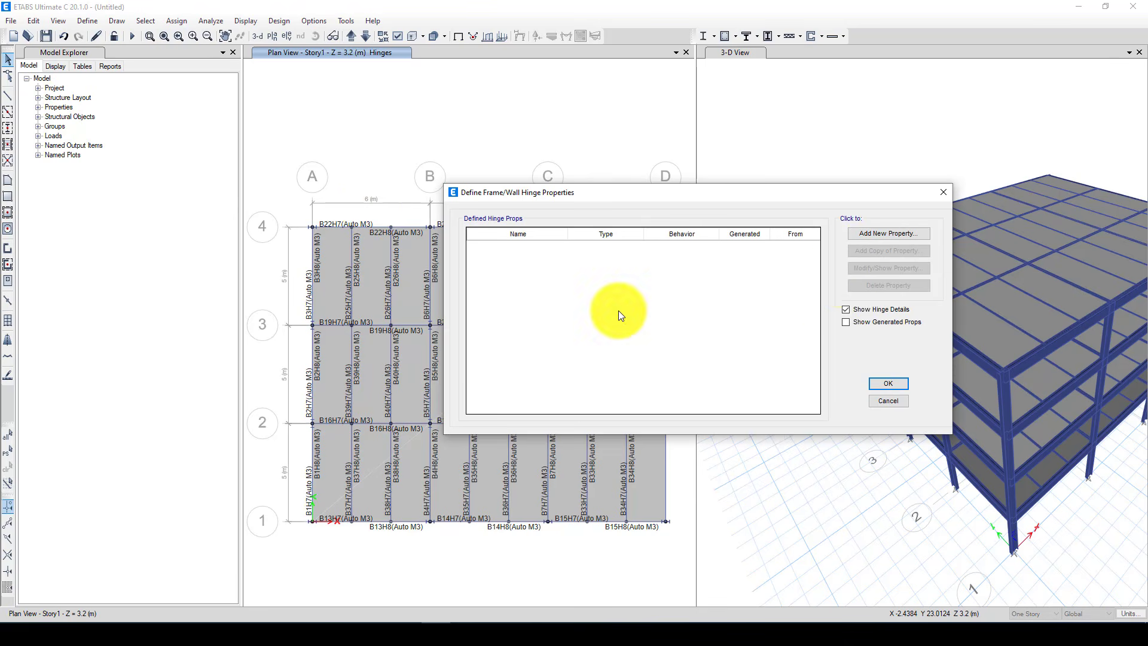
left_click(847, 321)
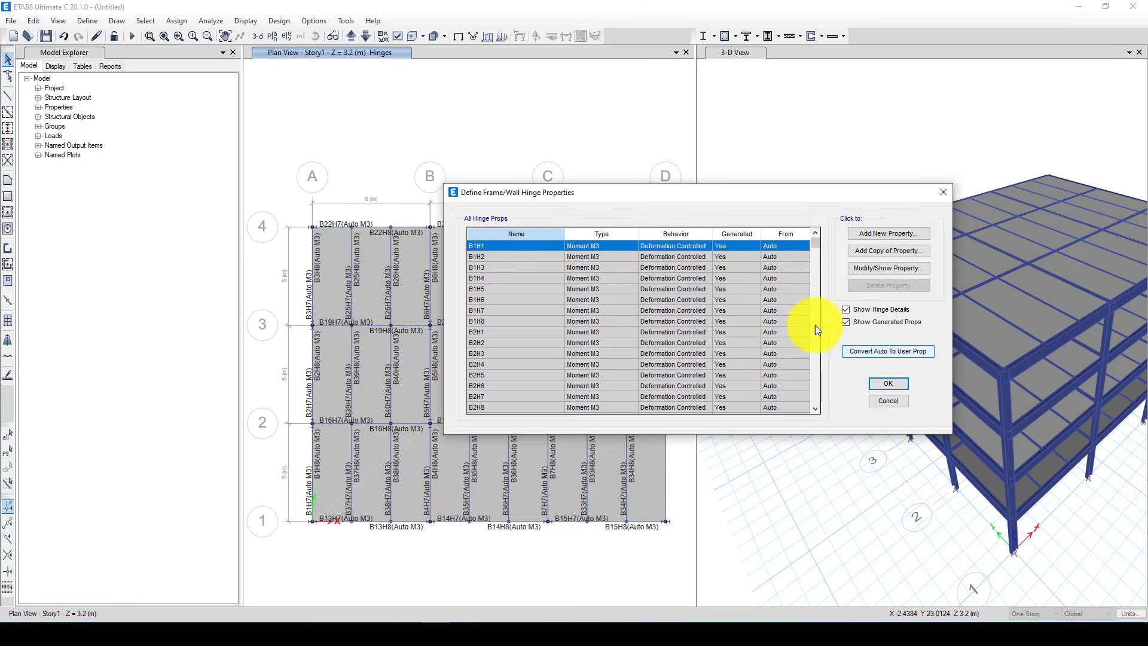
left_click_drag(813, 242, 808, 405)
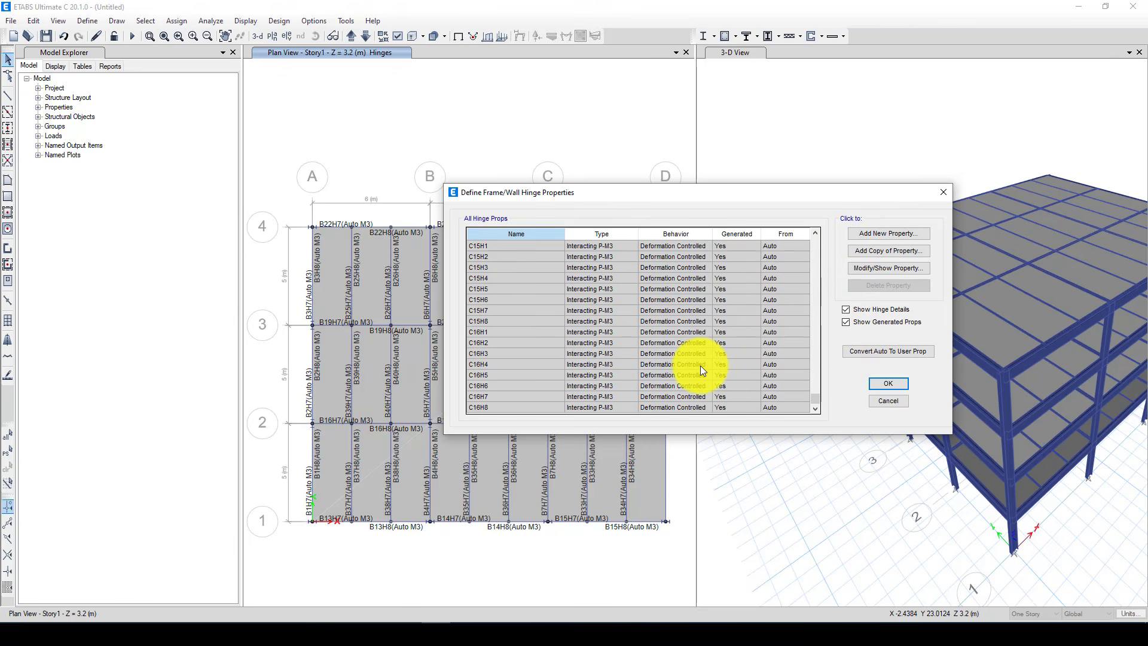
scroll(679, 358, "up", 4)
scroll(765, 316, "down", 5)
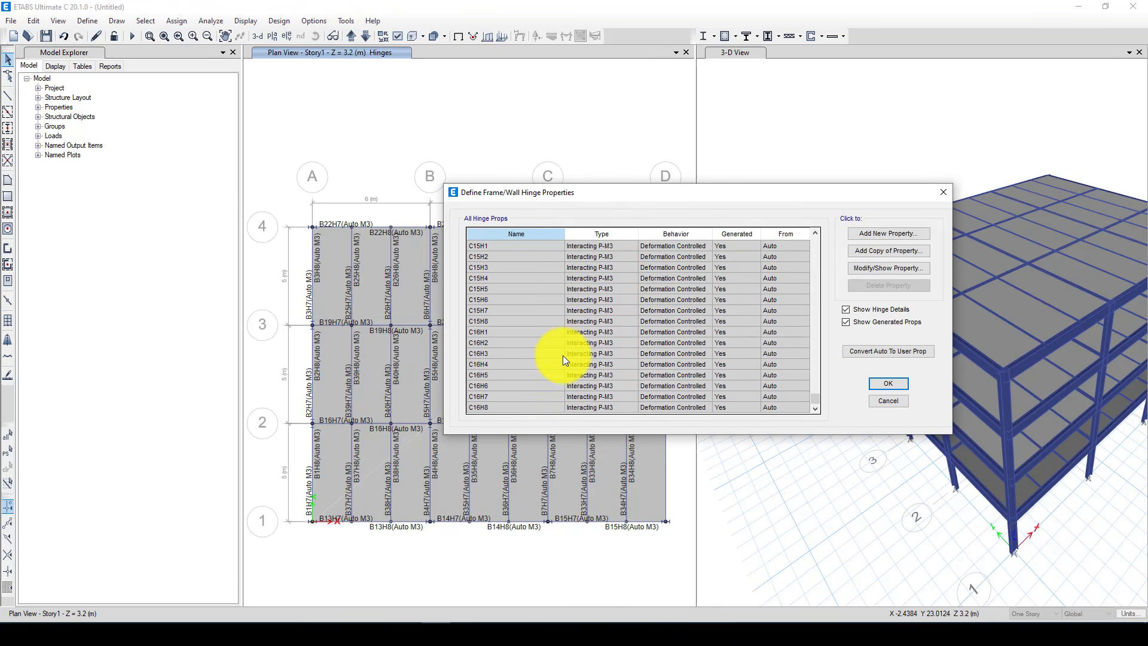
left_click(884, 386)
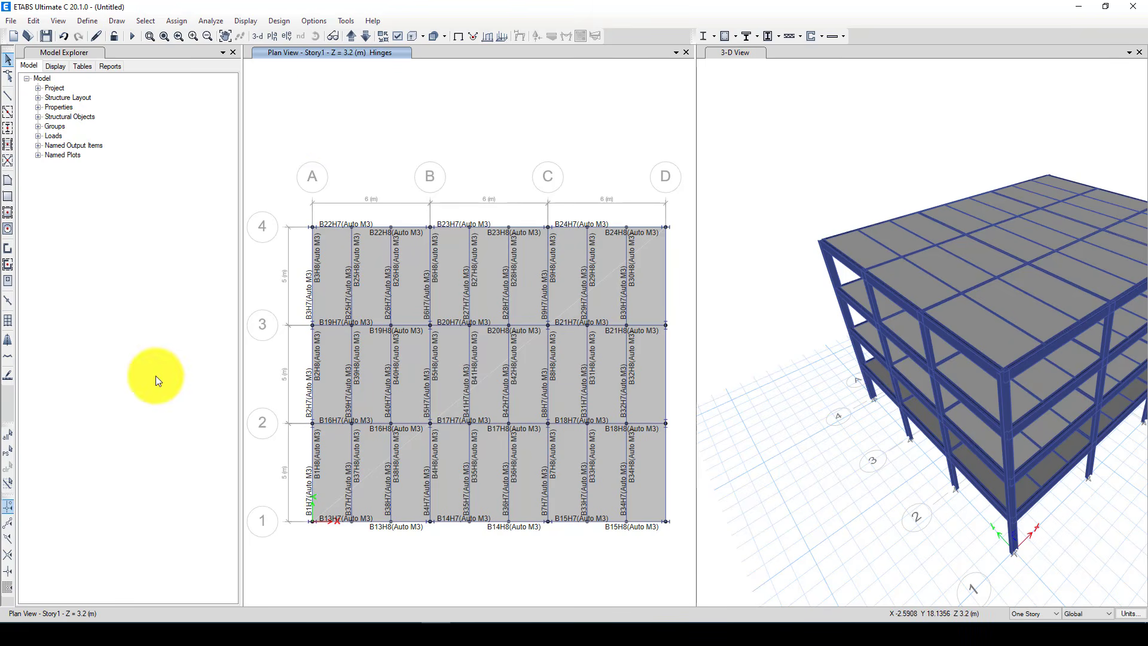
Assign hinge overwrites to the whole model with auto subdivision at relative length 0.02 and negative stiffness ratio limit 0.1, and close the second view
left_click(8, 437)
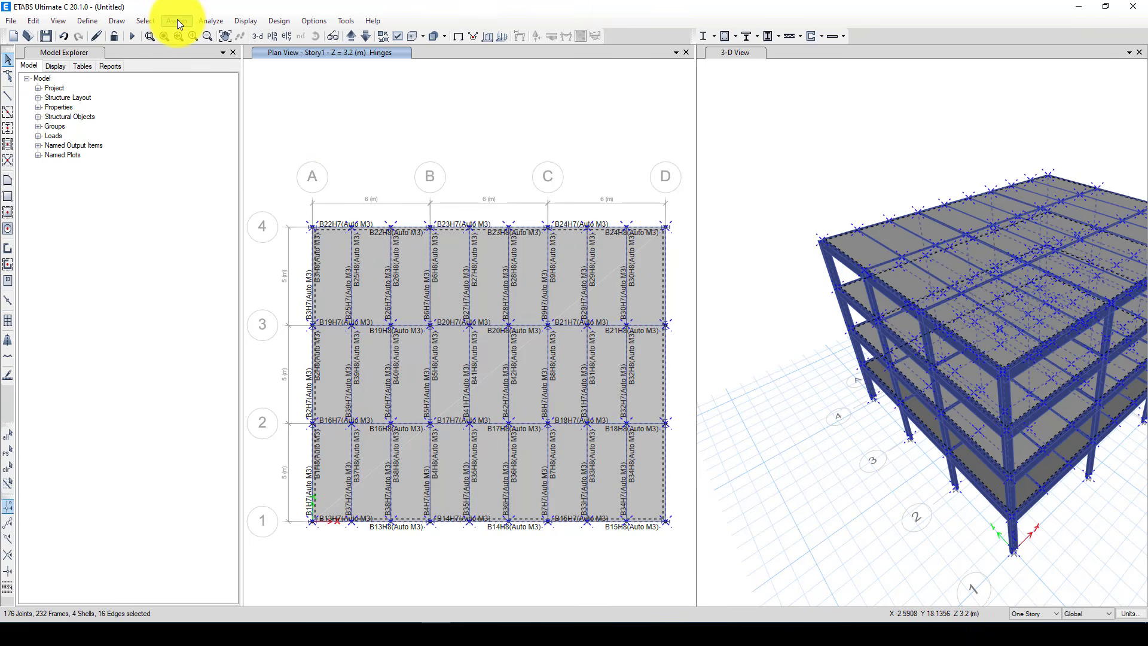
left_click(177, 21)
mouse_move(197, 51)
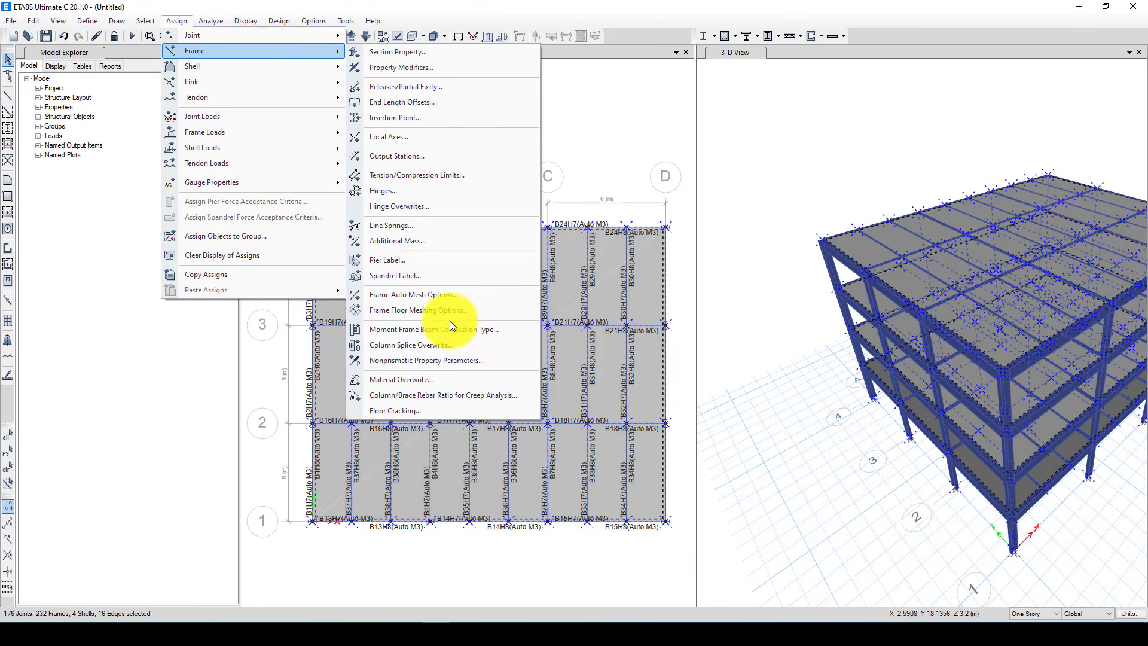
left_click(433, 206)
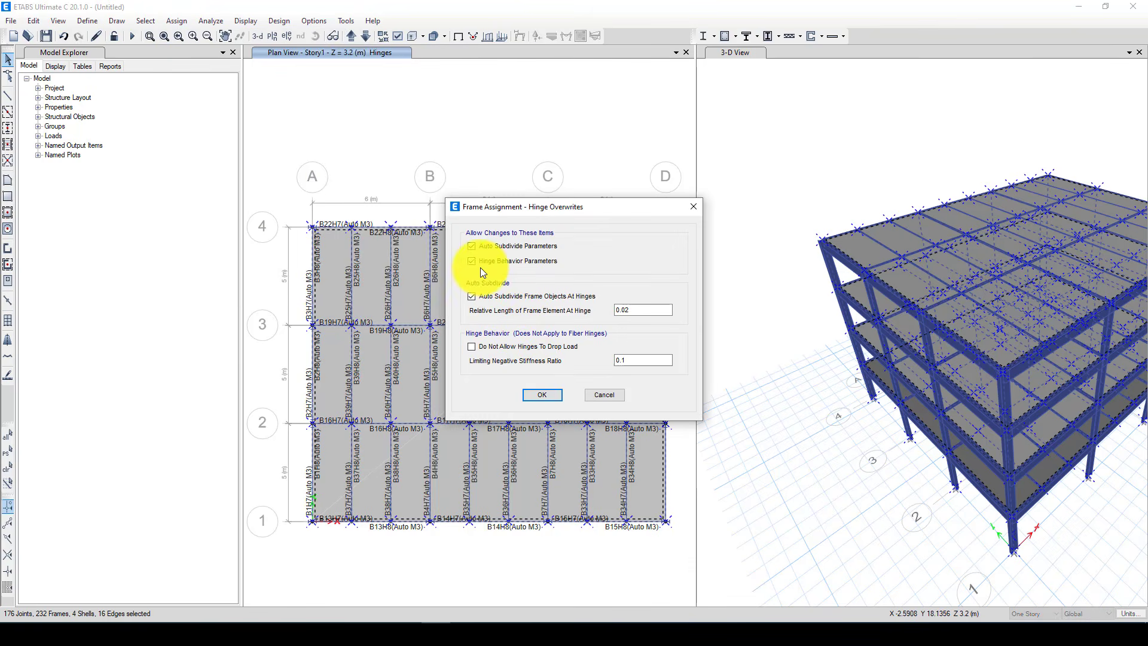
left_click(538, 397)
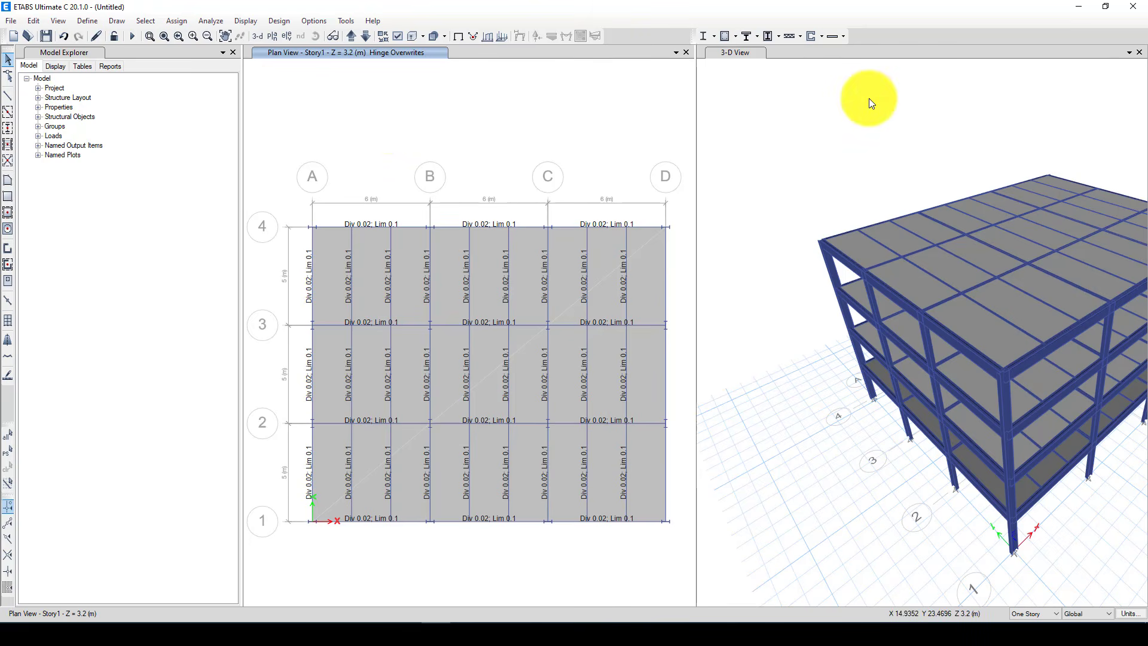
left_click(1139, 52)
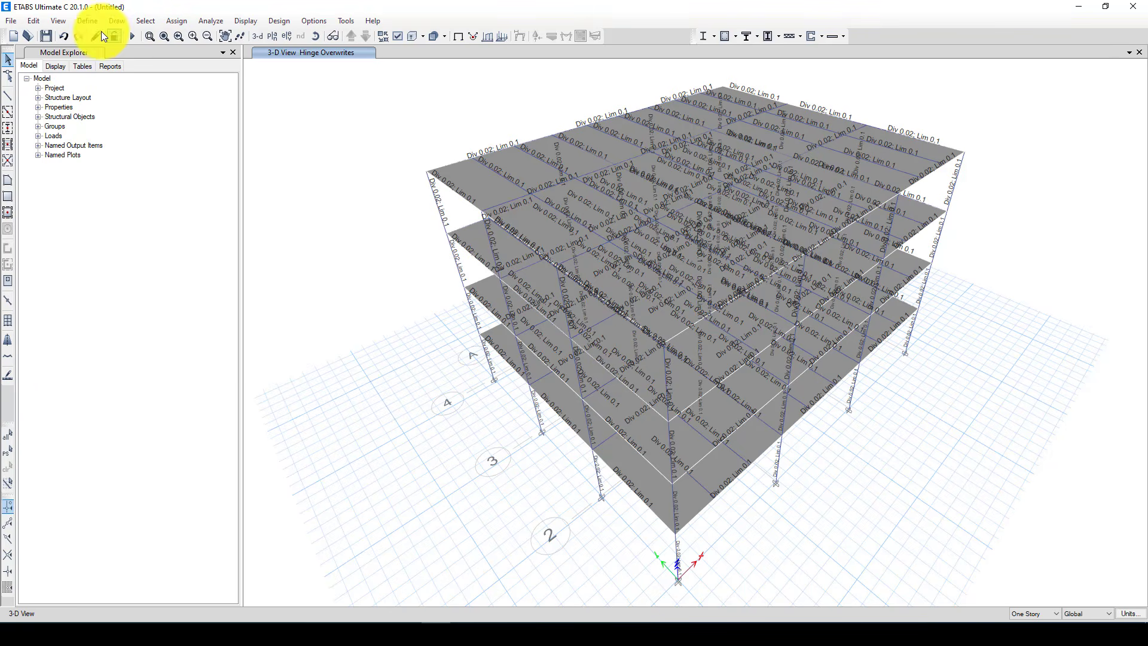
left_click(88, 20)
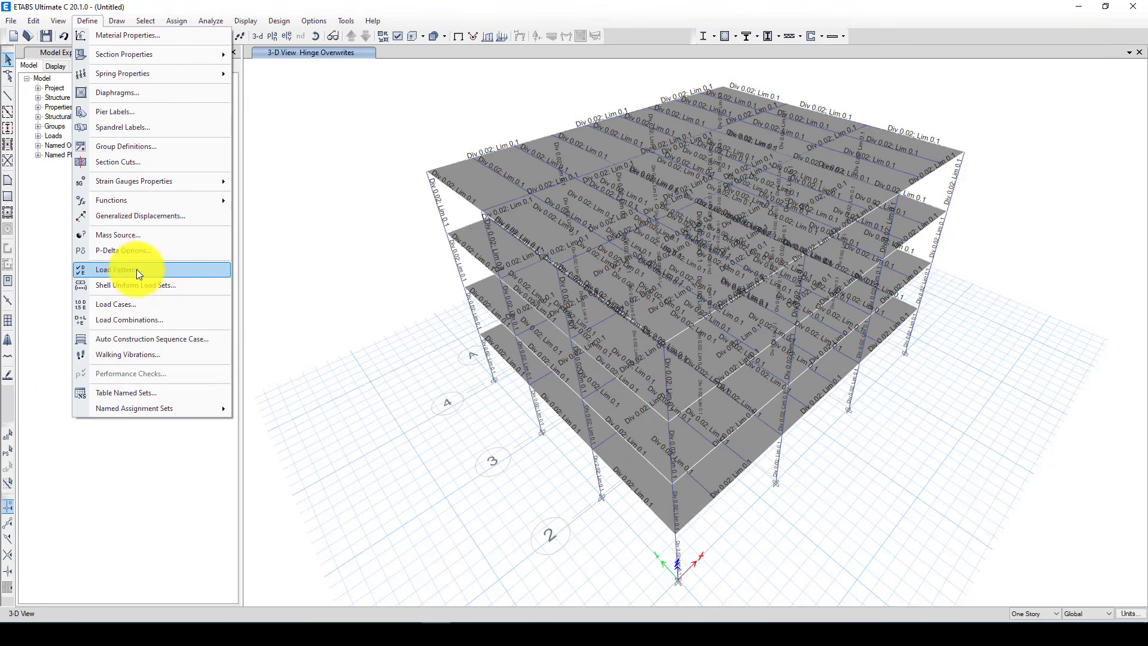
left_click(127, 304)
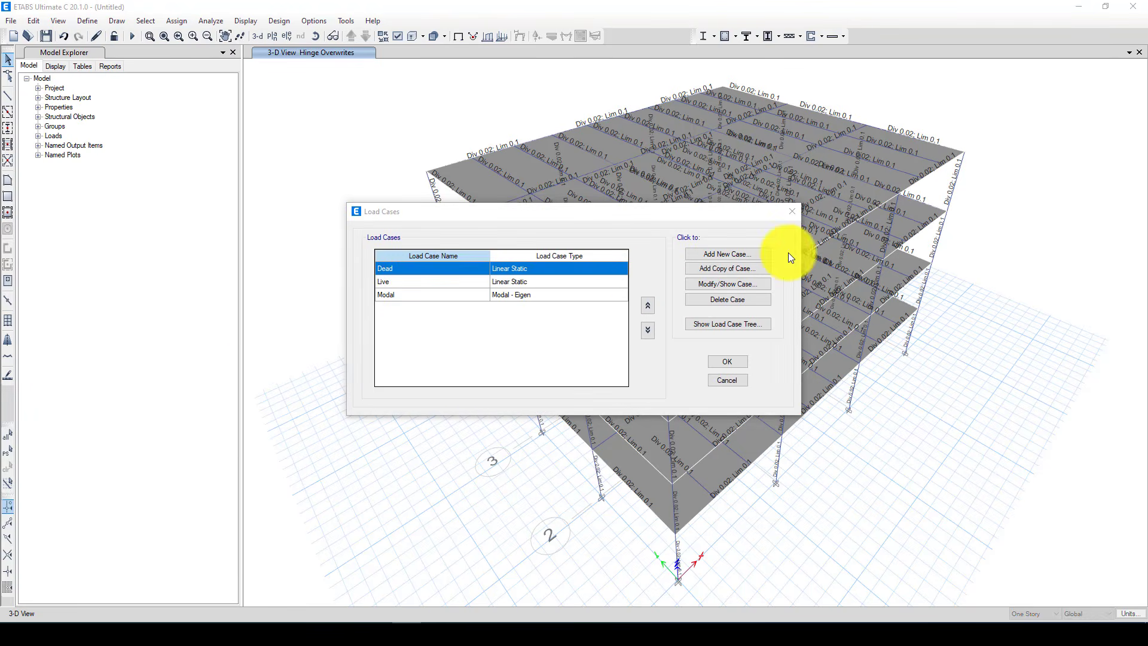
left_click(794, 211)
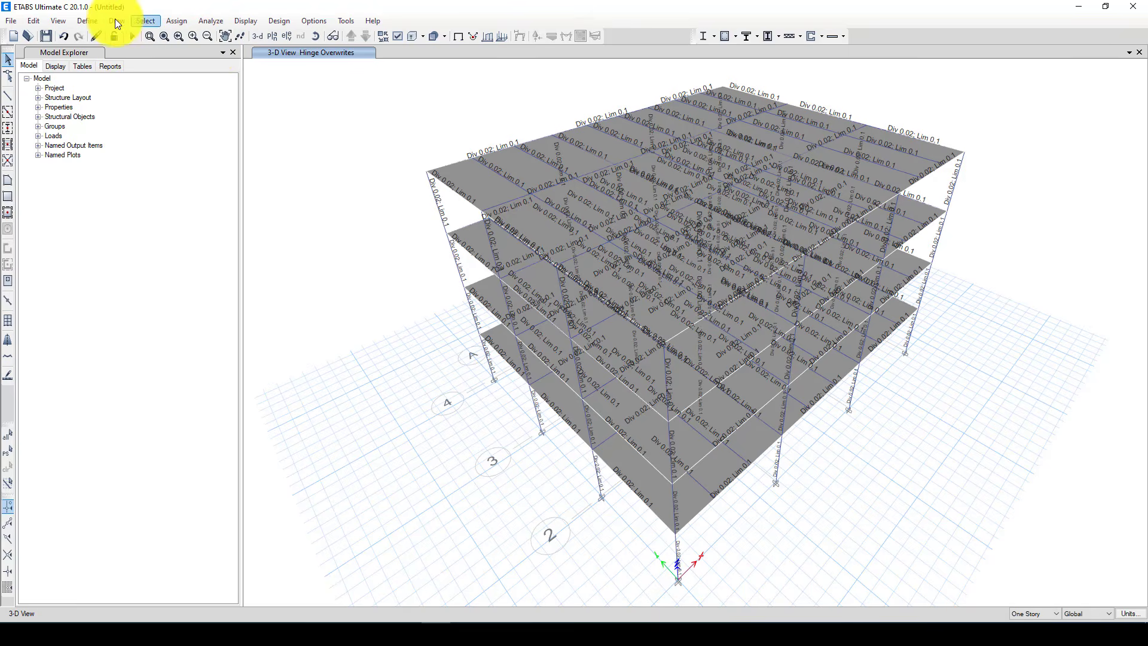
Change mass source MsSrc1 from element self mass to specified load patterns and add the Dead pattern with multiplier 1
left_click(89, 21)
mouse_move(121, 78)
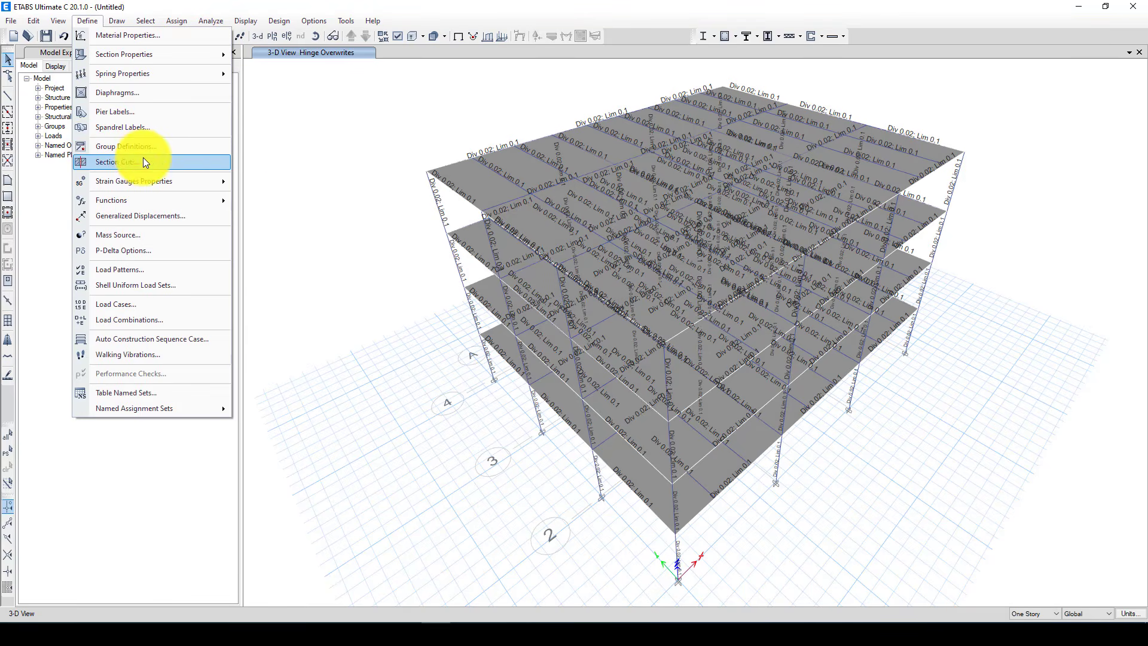
left_click(154, 234)
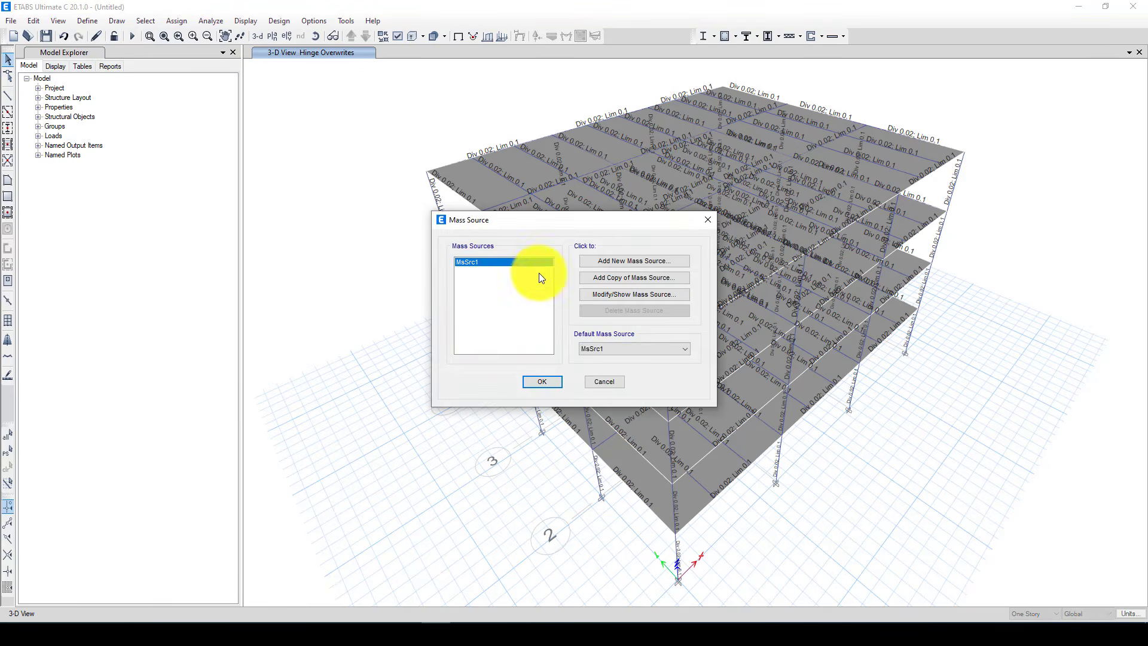
left_click_drag(537, 223, 221, 193)
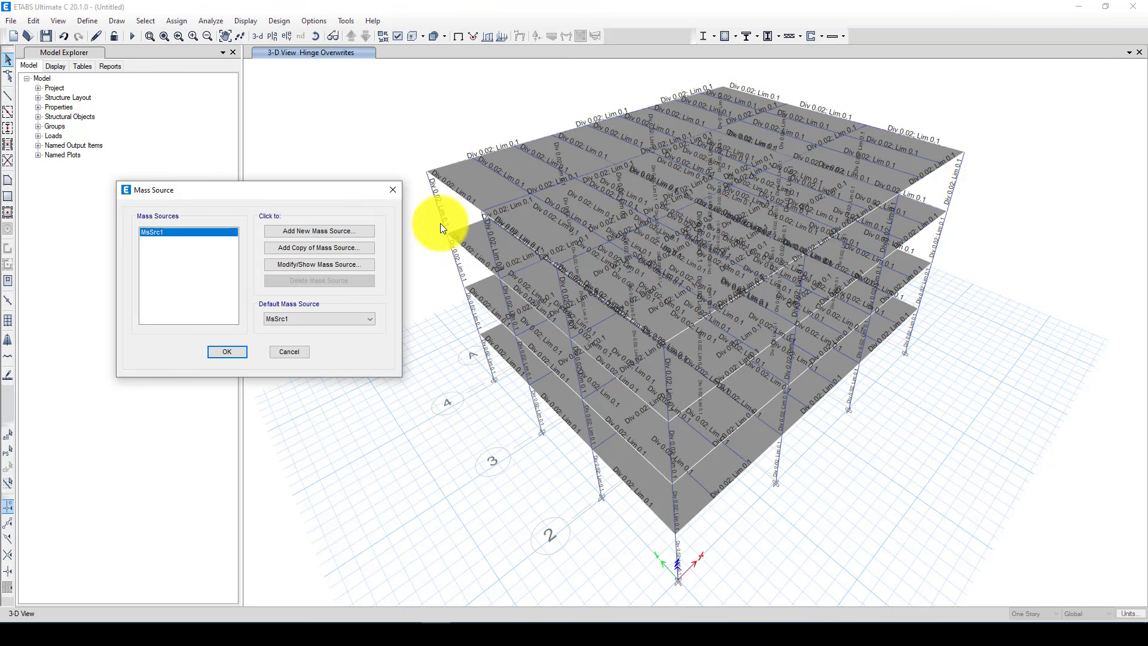
left_click(299, 264)
left_click(330, 278)
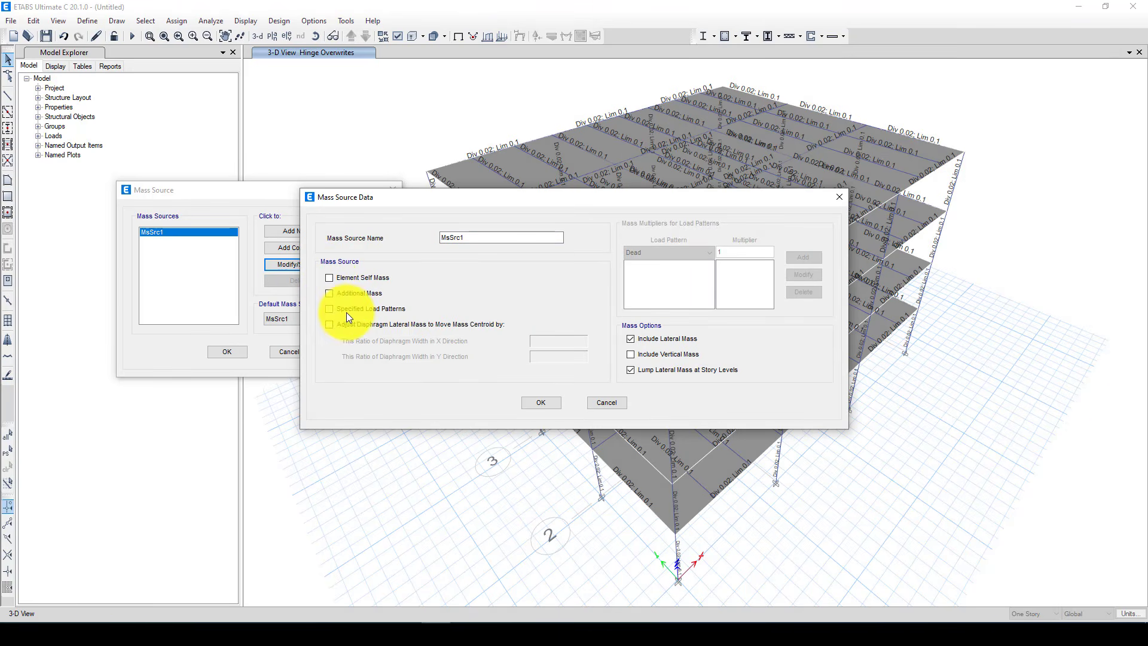
left_click(329, 308)
left_click(790, 256)
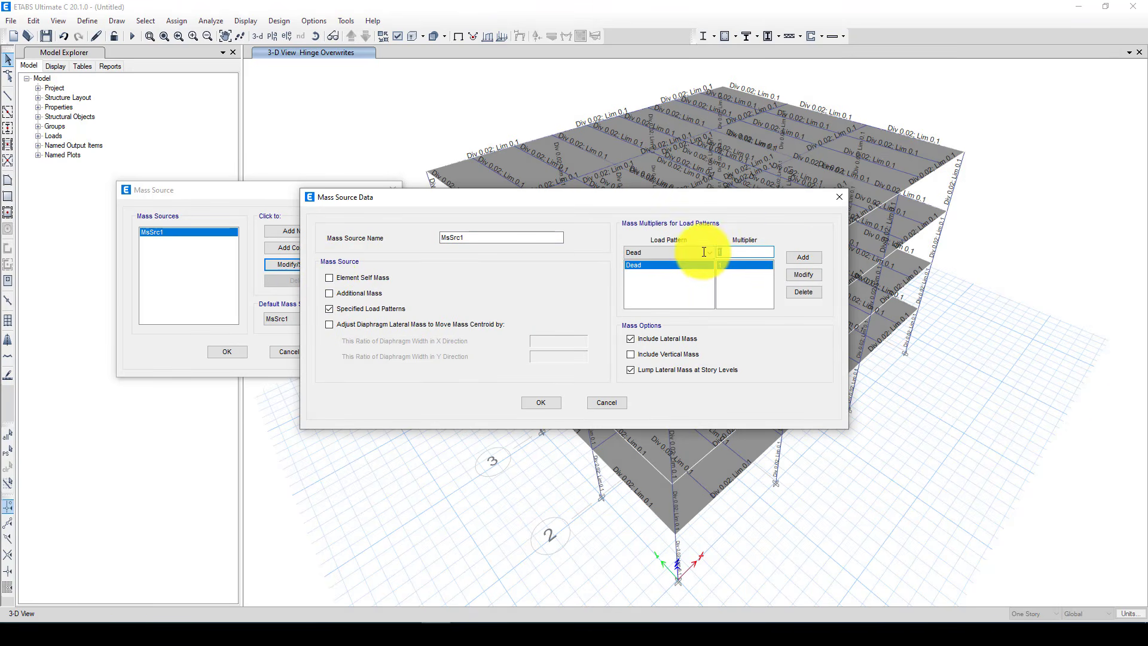
Add the Live load pattern with multiplier 0.25 to the mass source and apply the mass source settings
type("0.25")
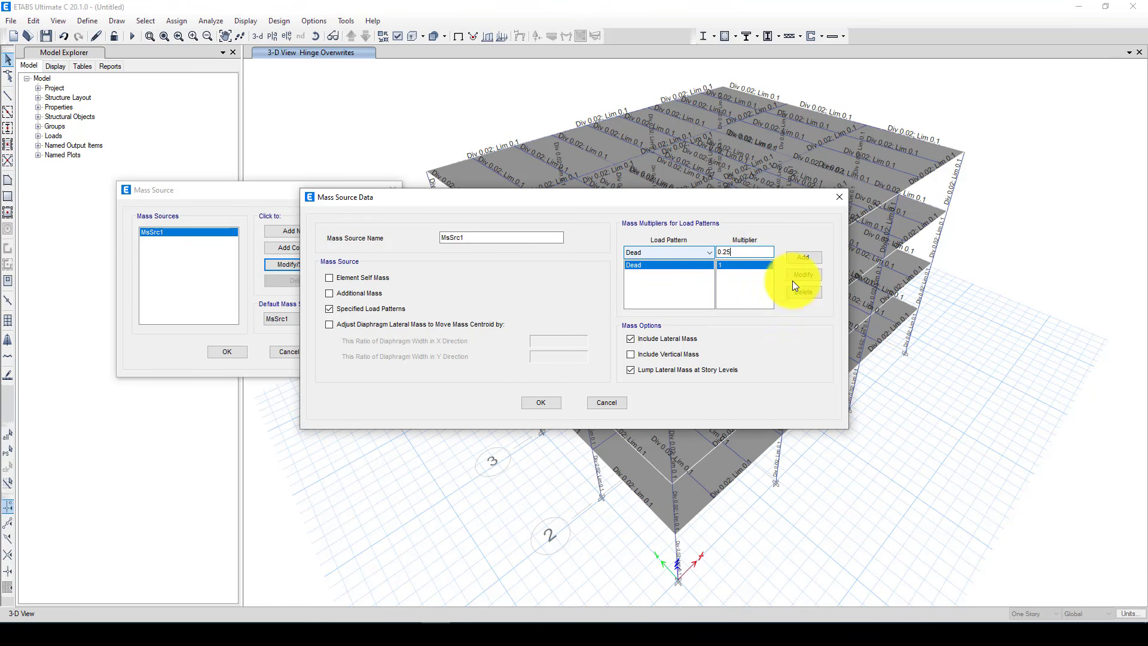
left_click(700, 251)
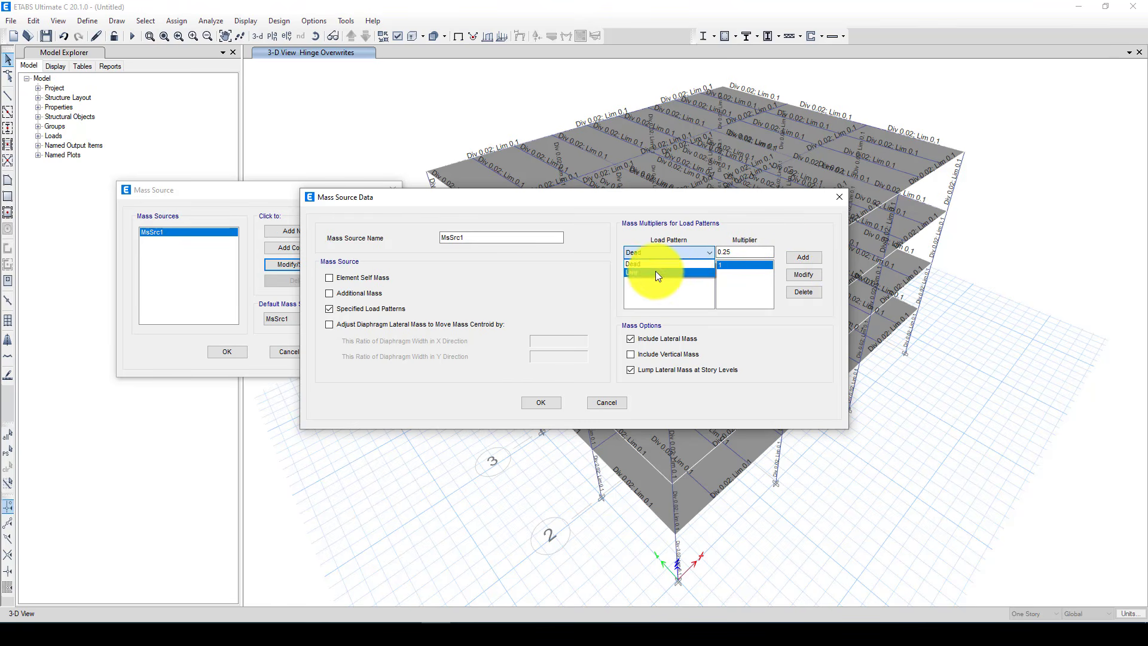
left_click(657, 271)
left_click(784, 257)
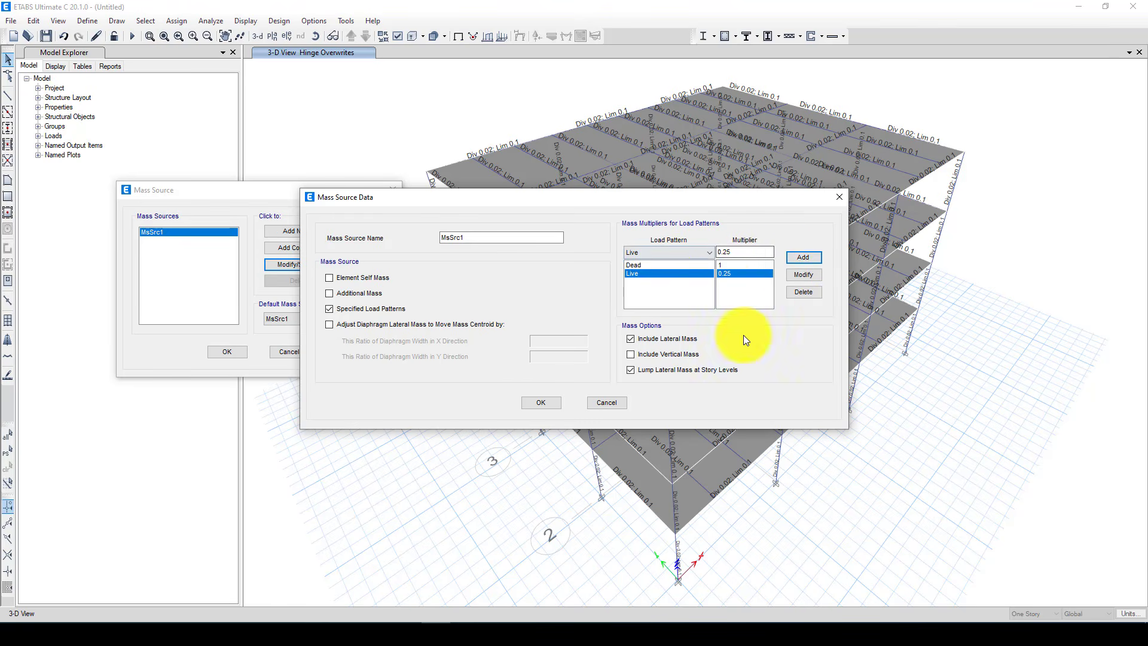
left_click(551, 401)
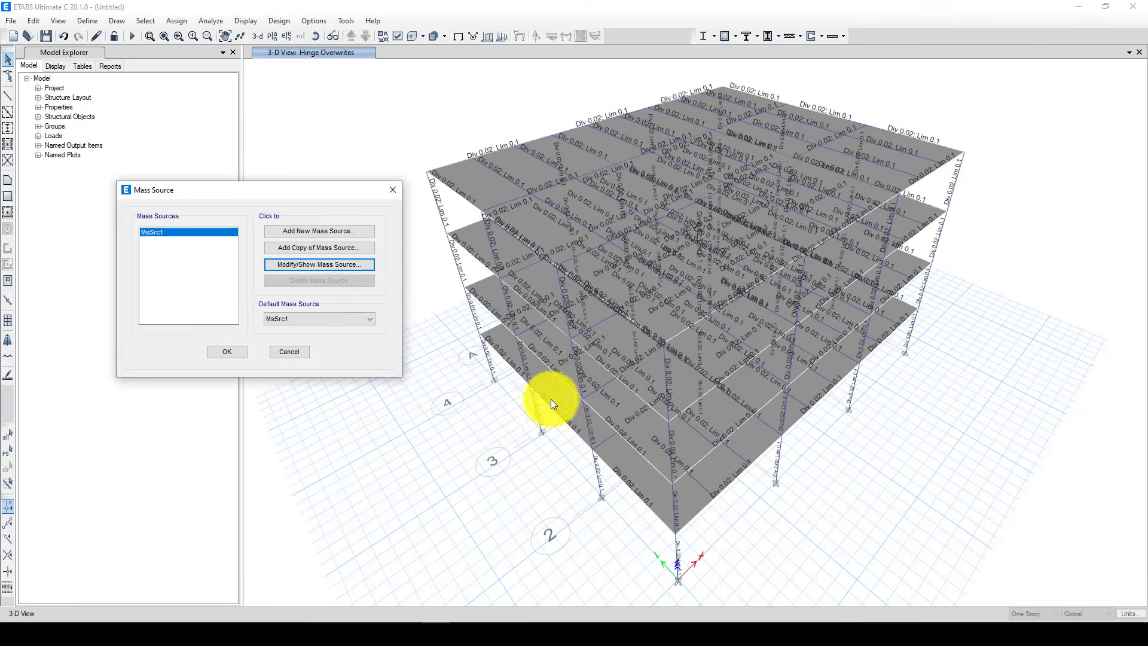
left_click(245, 350)
Define a Nonlinear Static load case named Pushover with mass source MsSrc1 and a UX acceleration load at scale factor -1
left_click(83, 20)
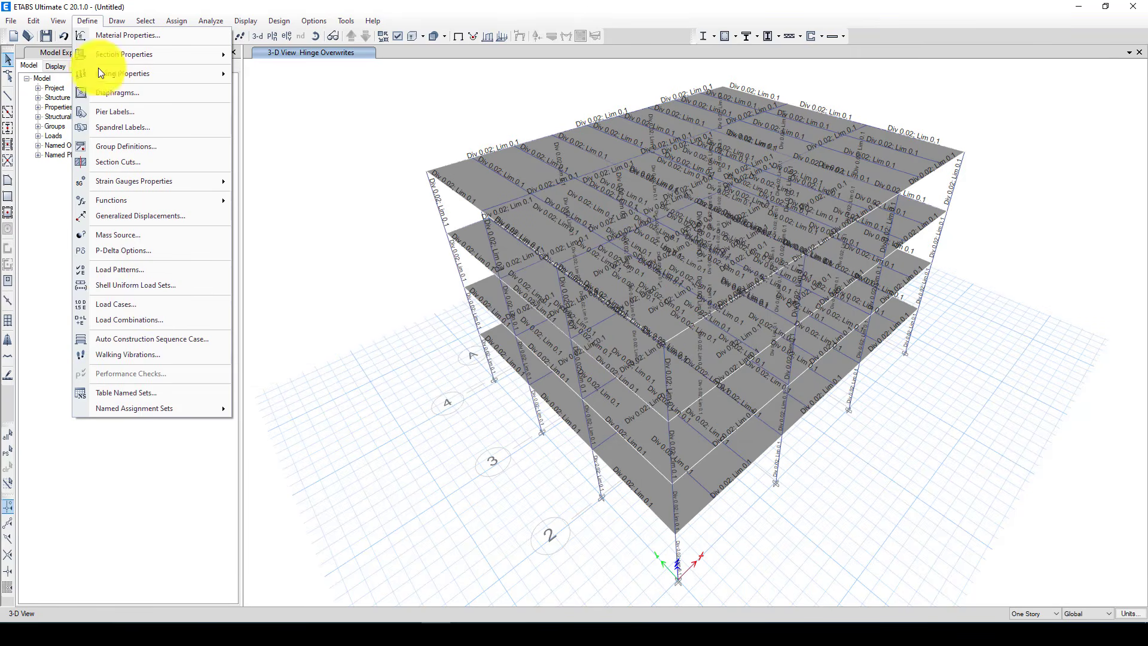
left_click(156, 304)
left_click(547, 297)
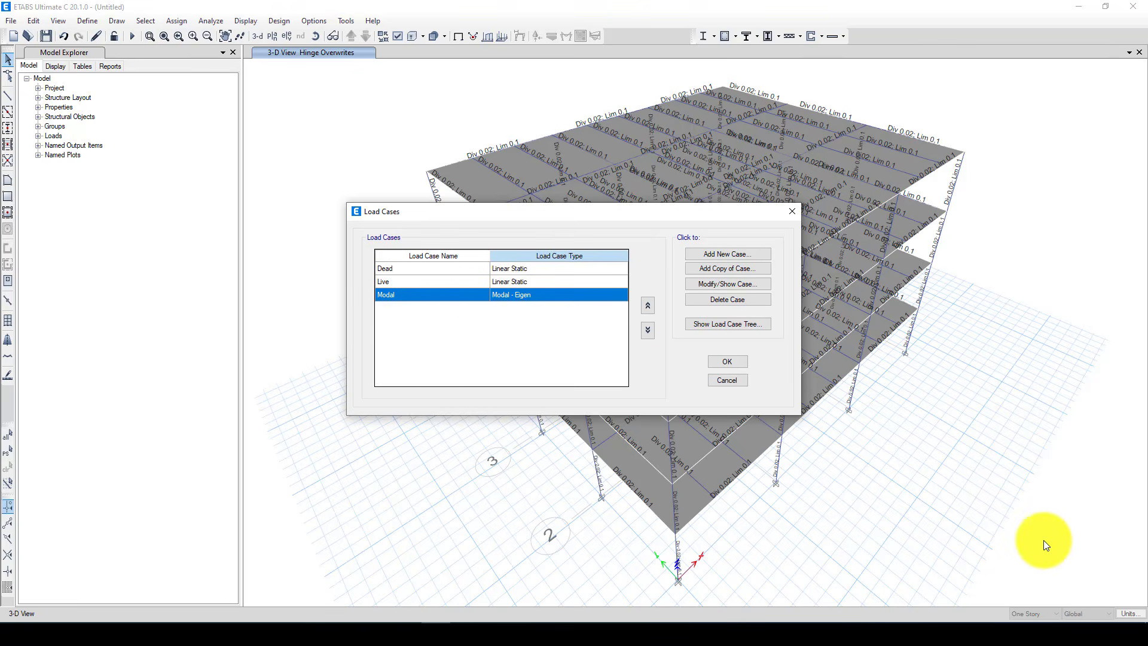
left_click(1055, 564)
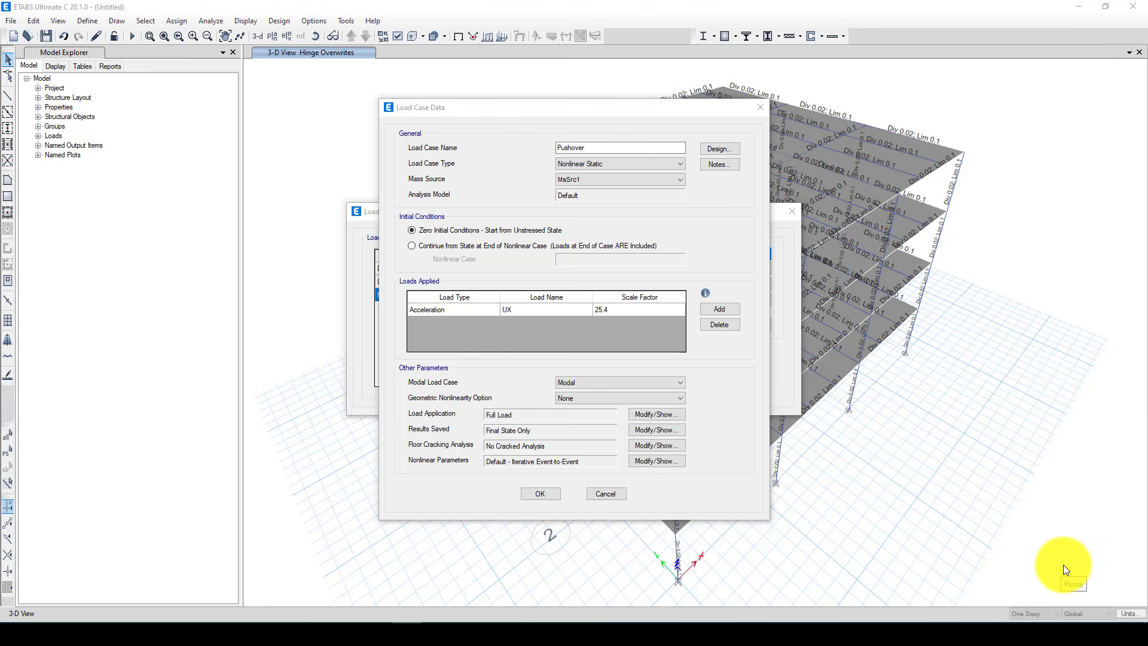
type("-1")
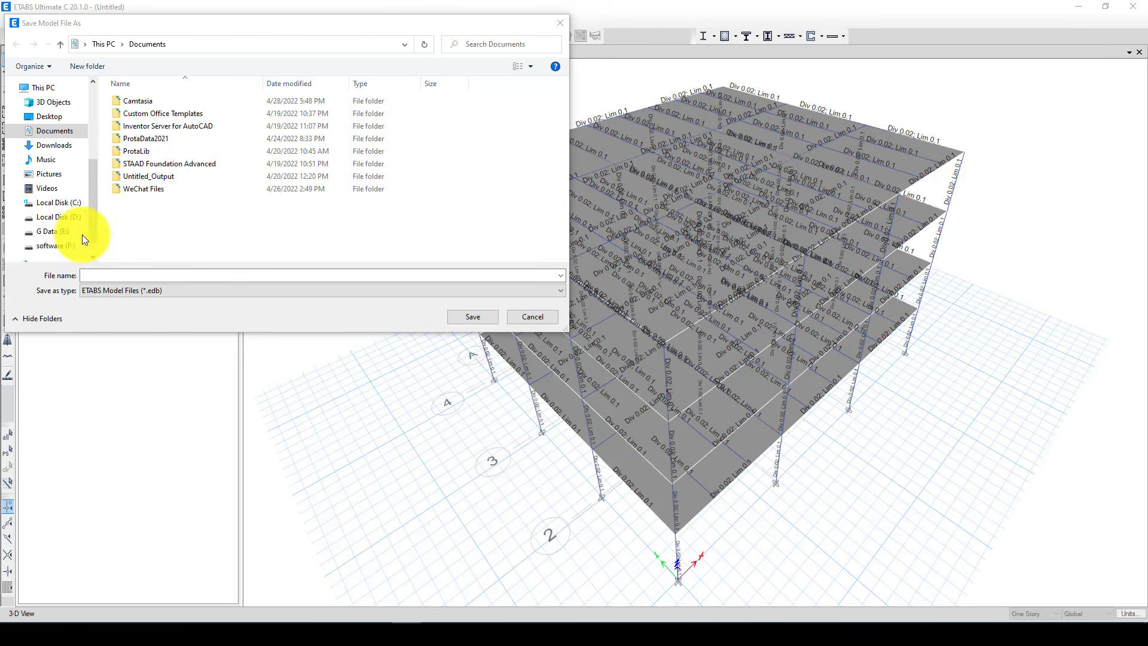
Save the model as Pushover in a subfolder of Video-Totuorials on Local Disk (D:) and run the analysis
left_click(67, 220)
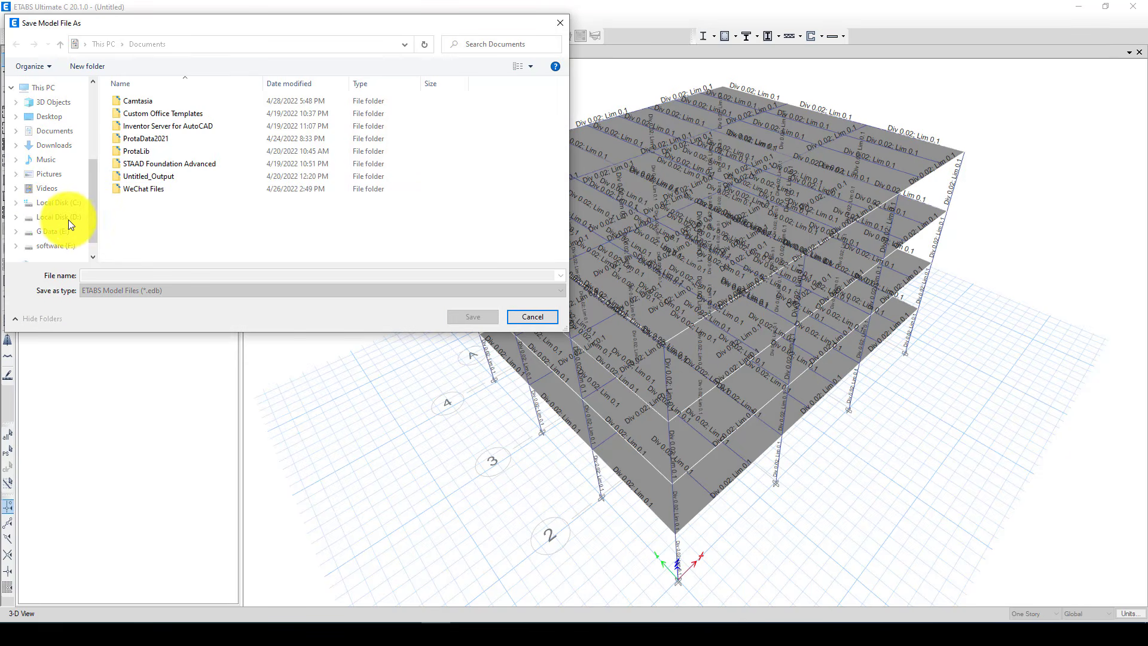
scroll(173, 240, "down", 8)
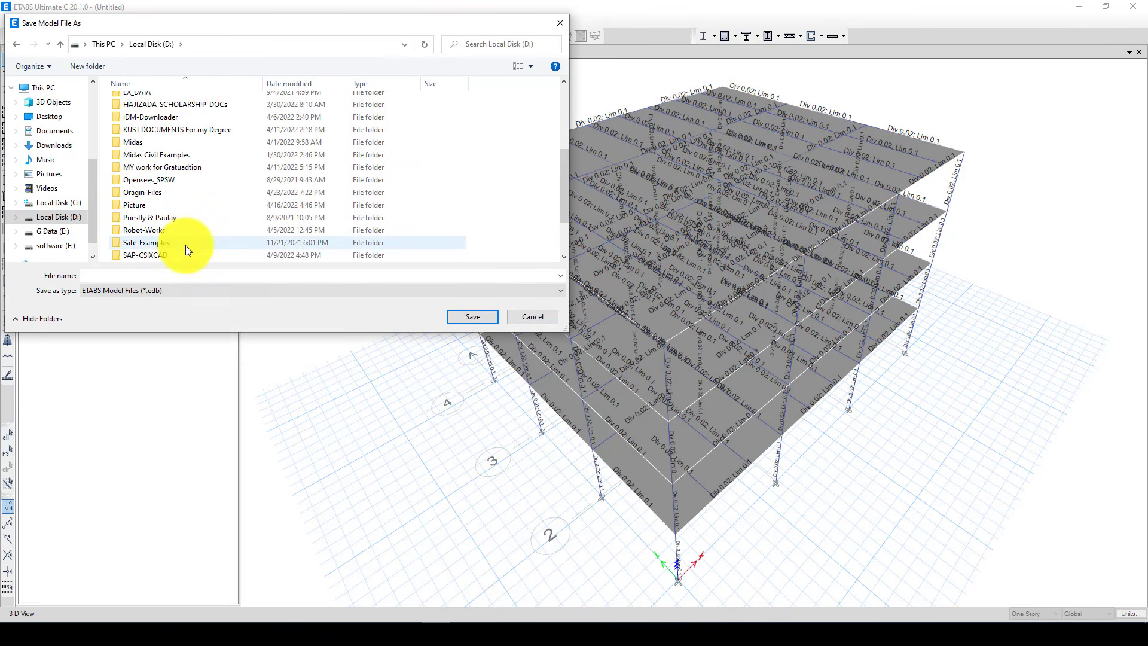
scroll(160, 249, "down", 1)
double_click(160, 250)
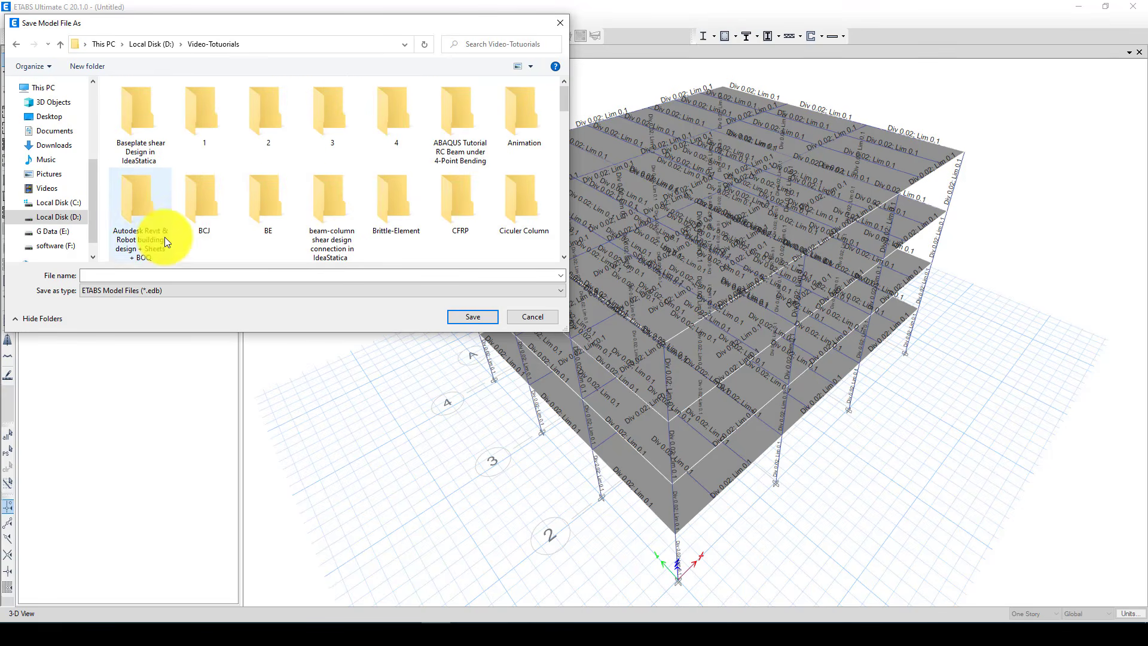
scroll(303, 239, "down", 6)
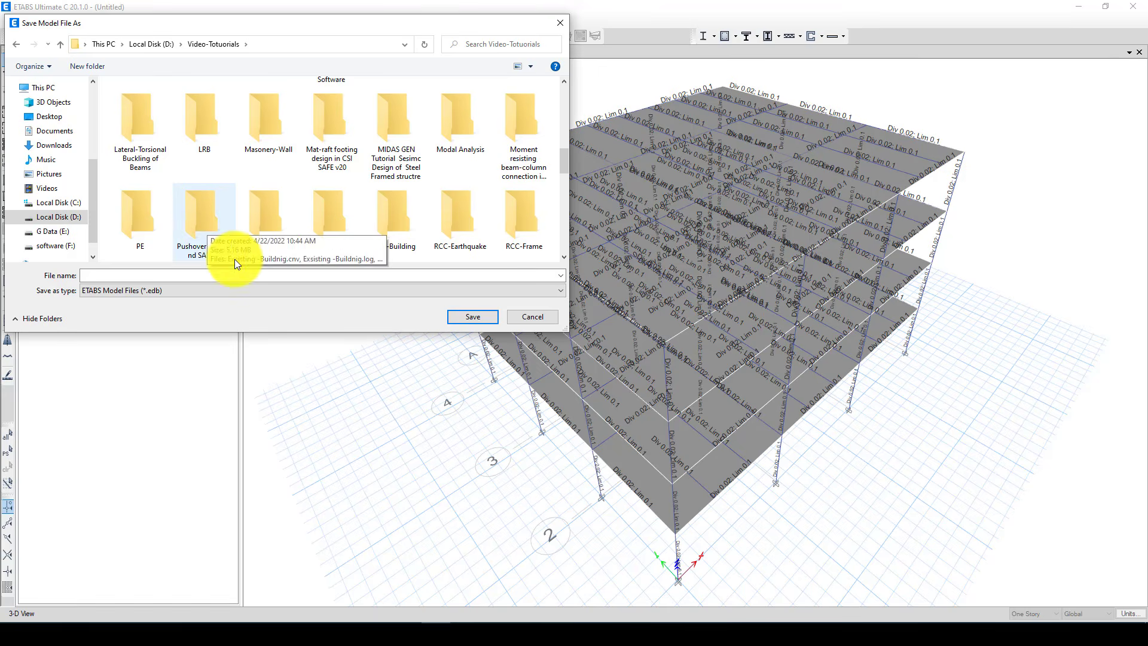
scroll(381, 174, "up", 5)
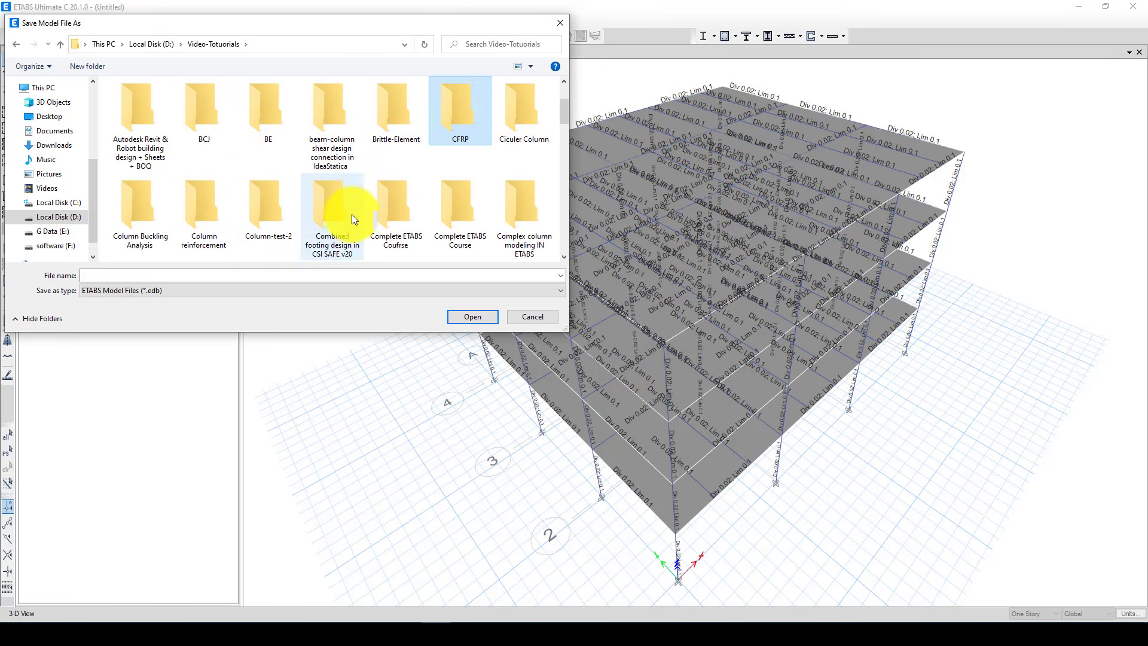
left_click(466, 128)
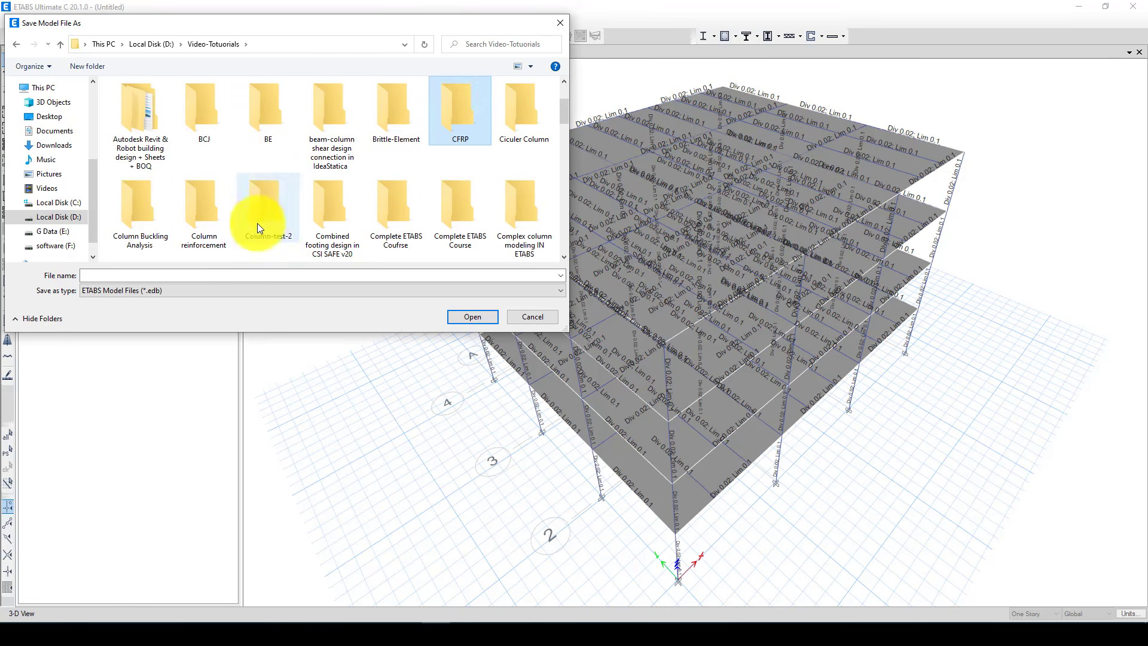
double_click(383, 222)
left_click(150, 276)
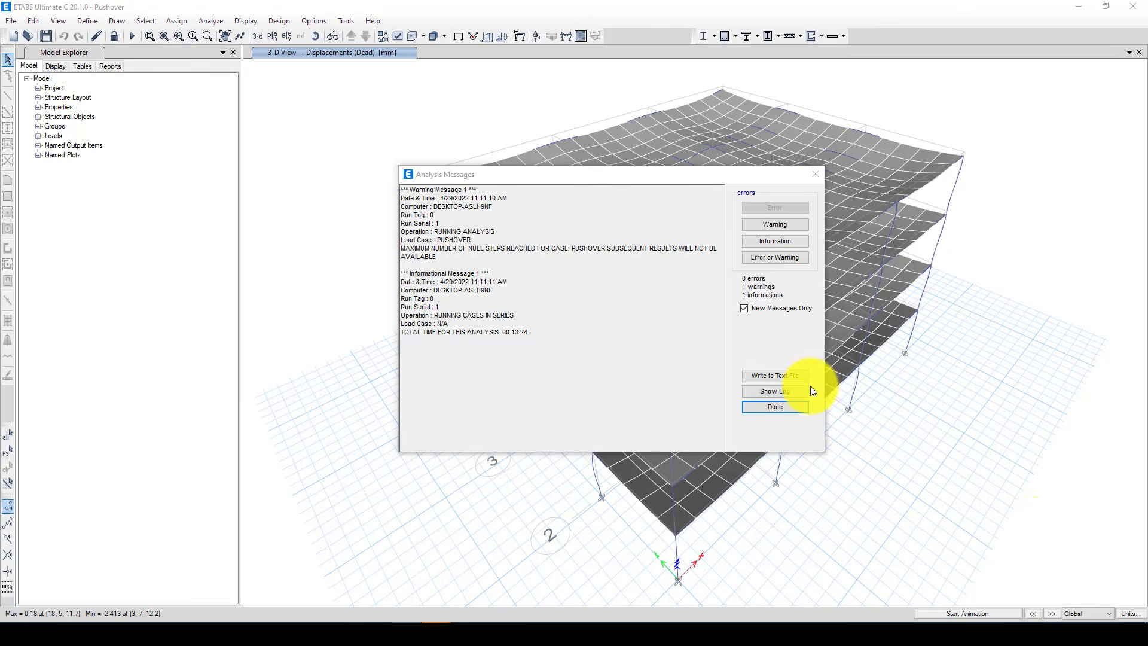
Dismiss the analysis messages and set the deformed shape to Pushover case, step 3, with Displacement UX contours drawn on objects
left_click(788, 407)
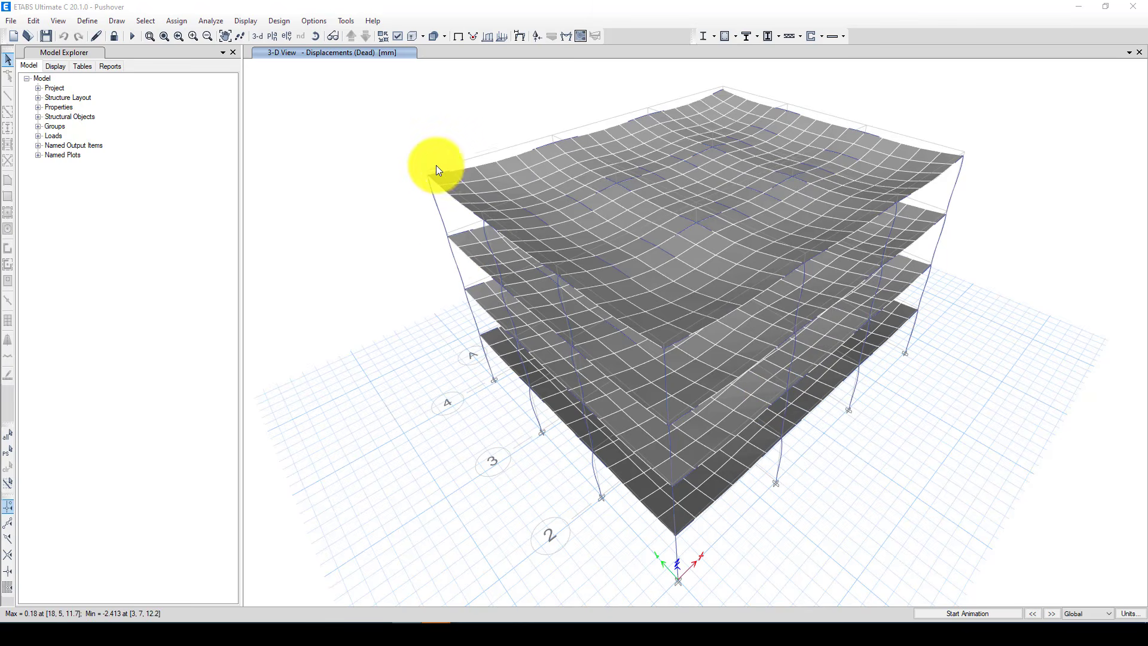
left_click(518, 35)
left_click(510, 154)
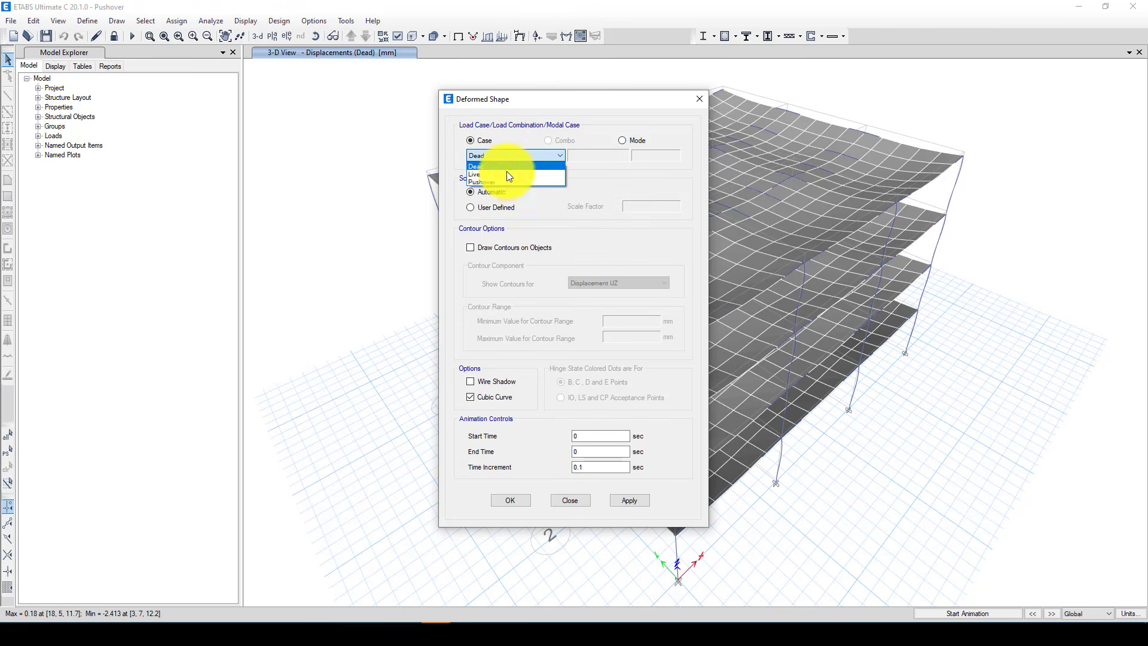
left_click(502, 175)
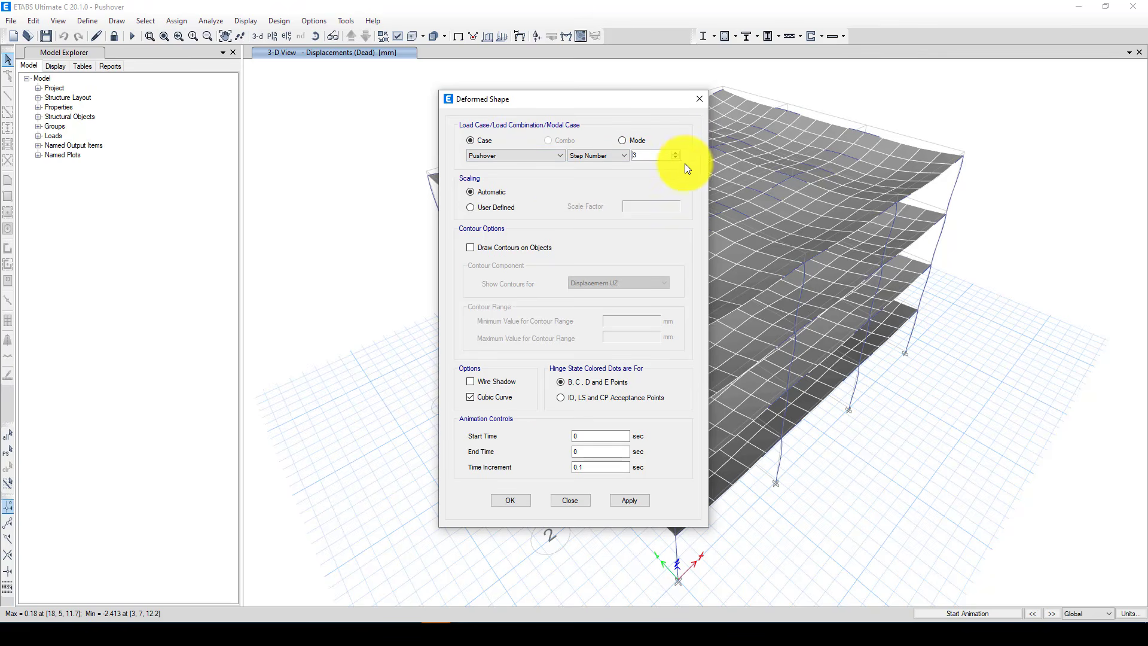
left_click(494, 252)
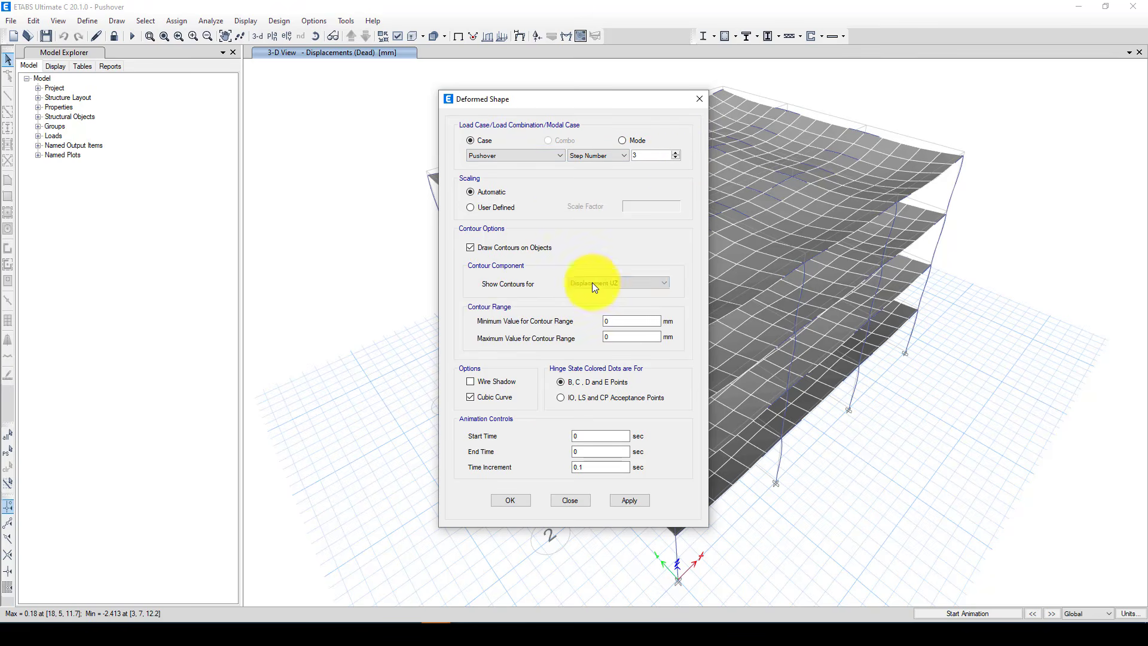
left_click(592, 282)
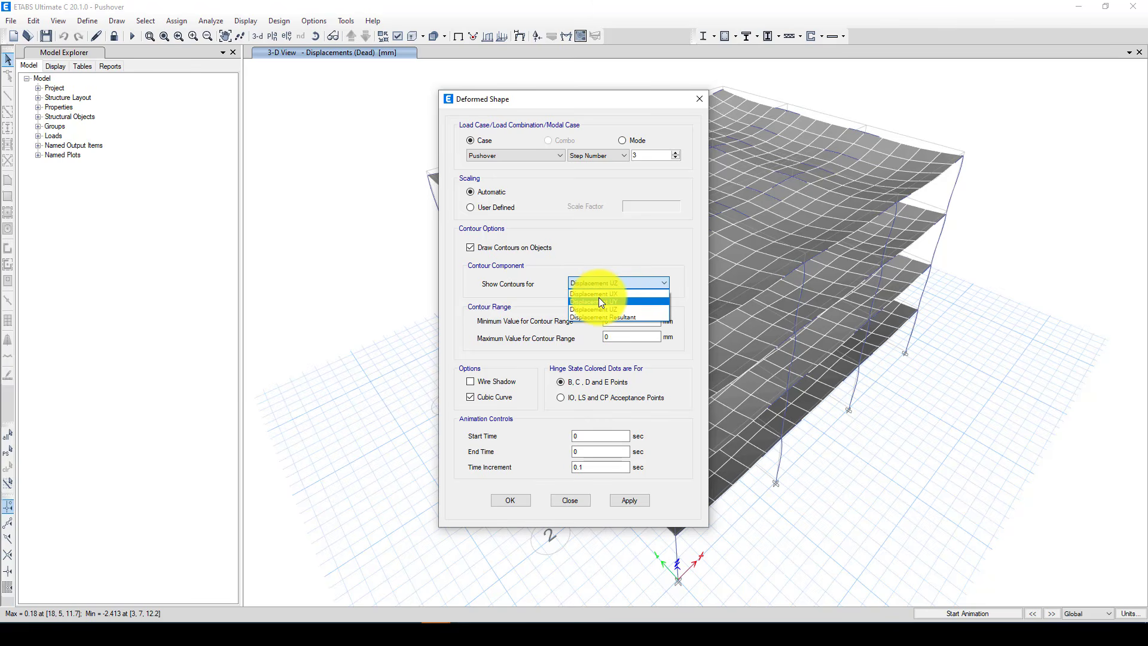
left_click(625, 293)
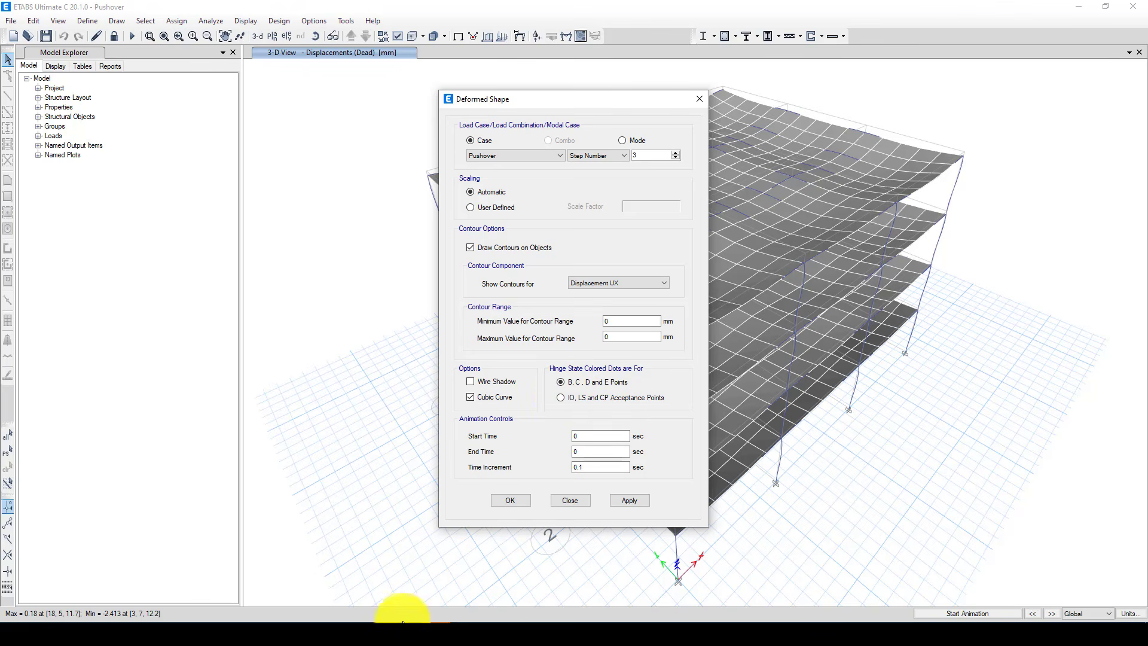
Switch to the Word document and examine the force-deformation diagram with points A to E and the IO, LS and CP levels
mouse_move(397, 610)
left_click(362, 577)
scroll(551, 417, "down", 15)
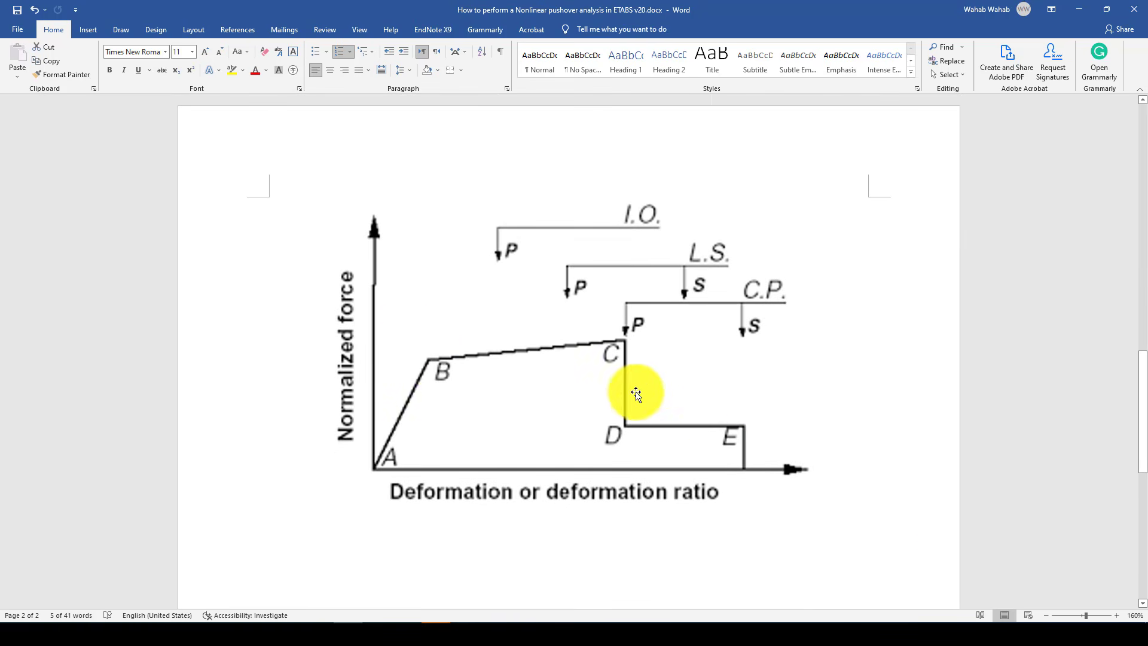
scroll(631, 335, "up", 1)
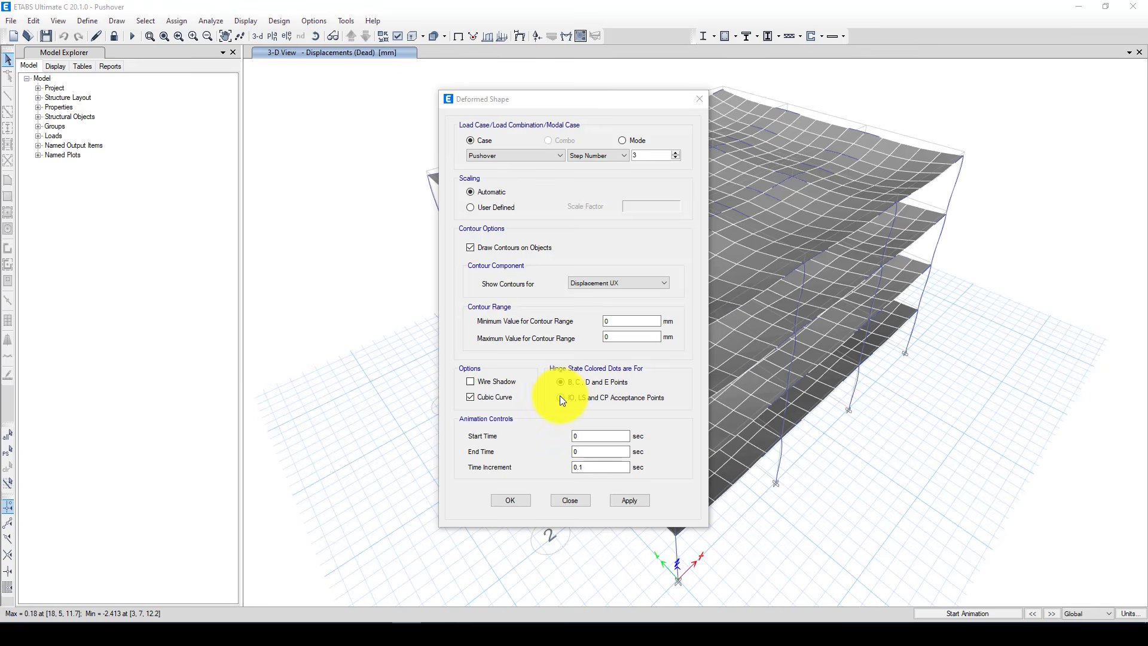
Set the hinge state colored dots to IO, LS and CP acceptance points and display the deformed shape
left_click(560, 396)
left_click(560, 397)
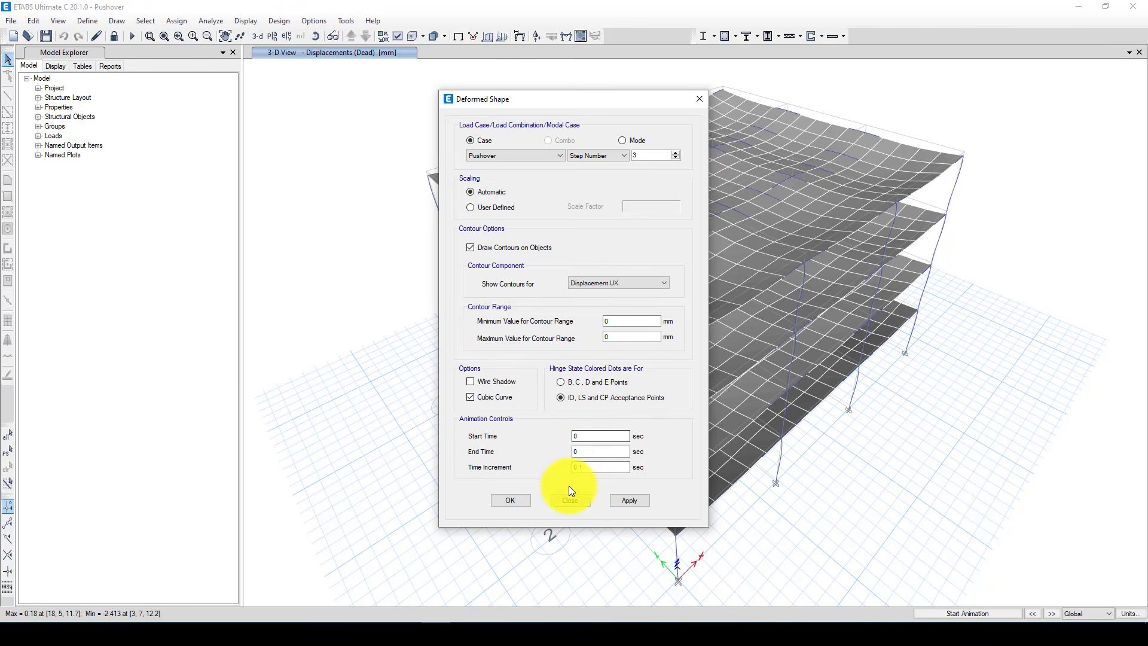
left_click(511, 498)
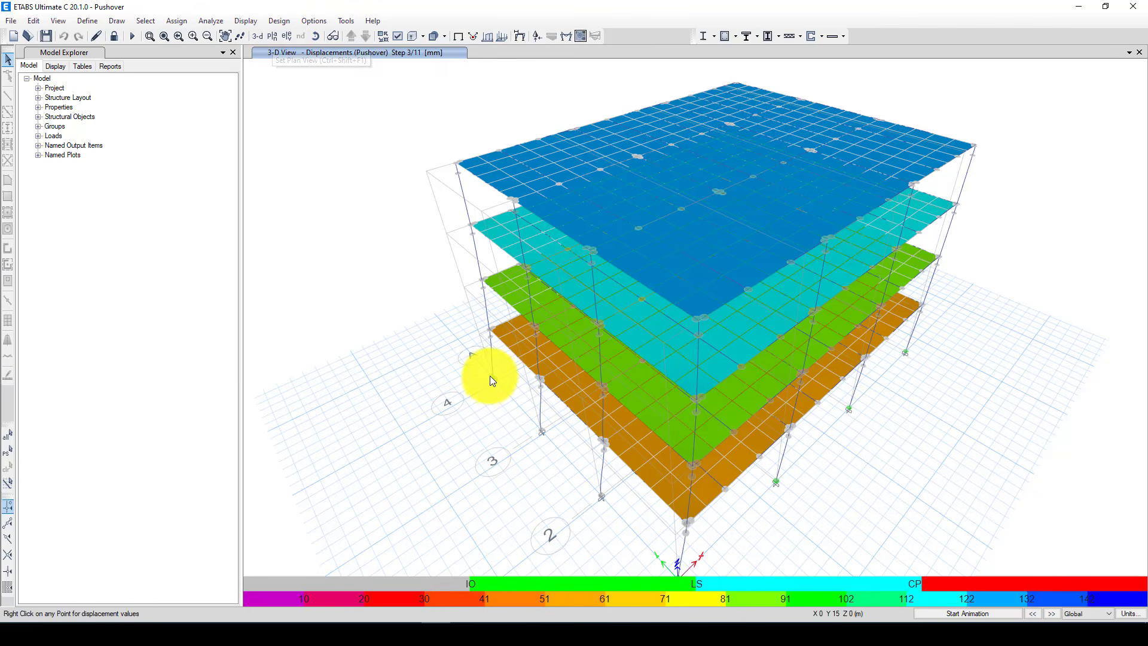
mouse_move(494, 379)
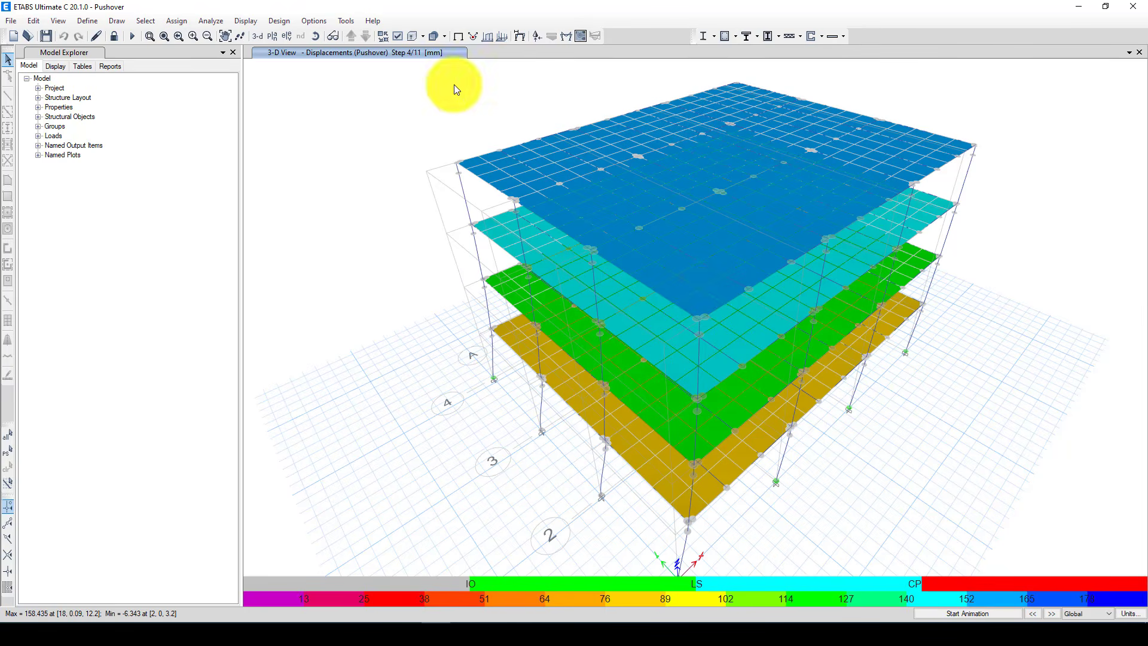
Show the elevation at grid A and advance the Pushover results to step 8 to check the hinge states
left_click(286, 35)
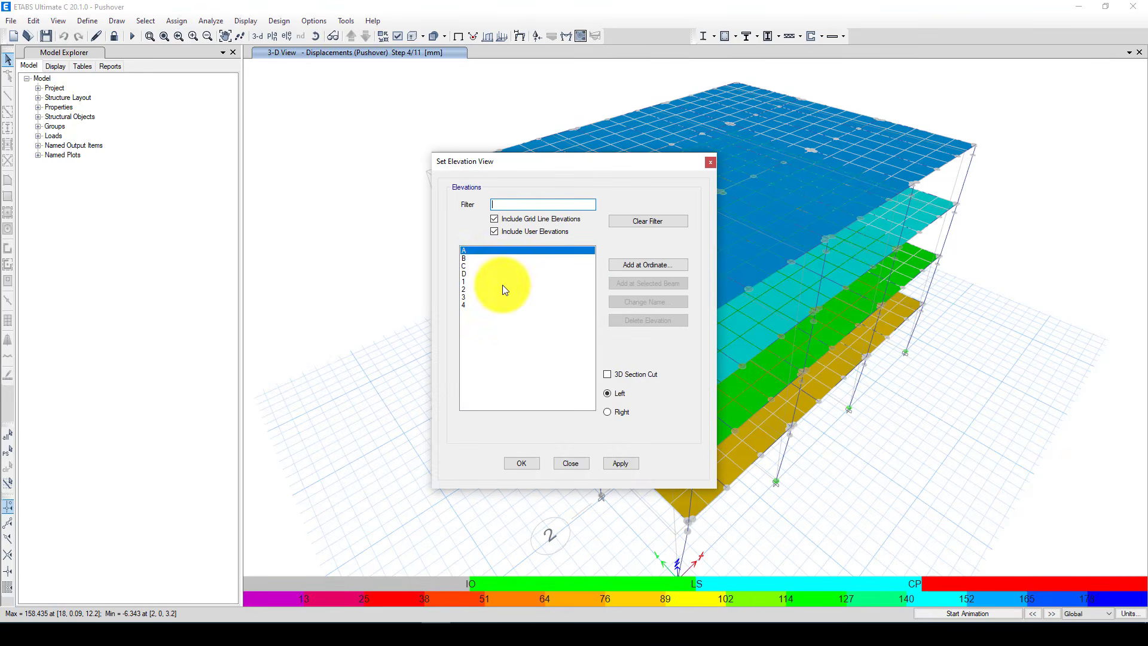
left_click(618, 464)
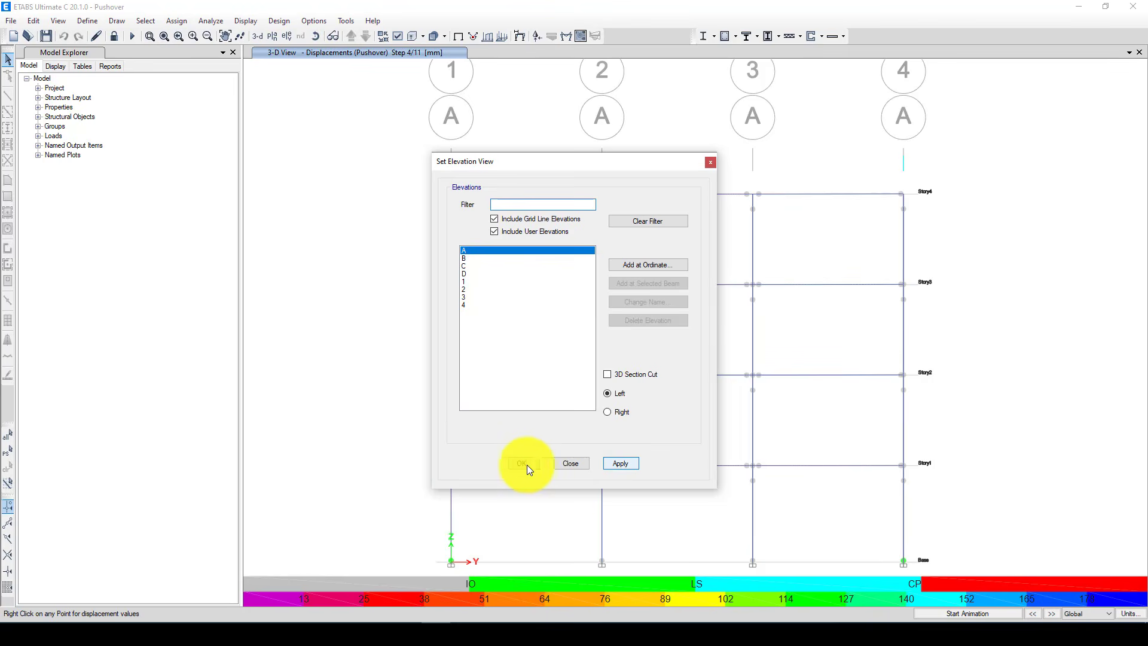
left_click(521, 463)
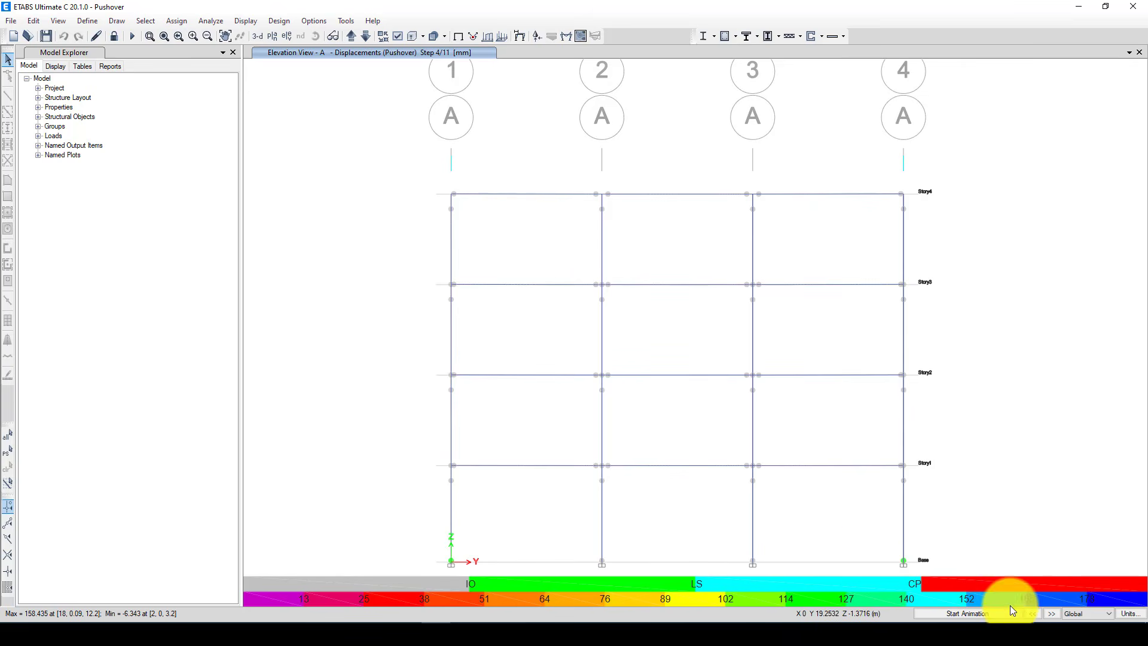
left_click(1051, 613)
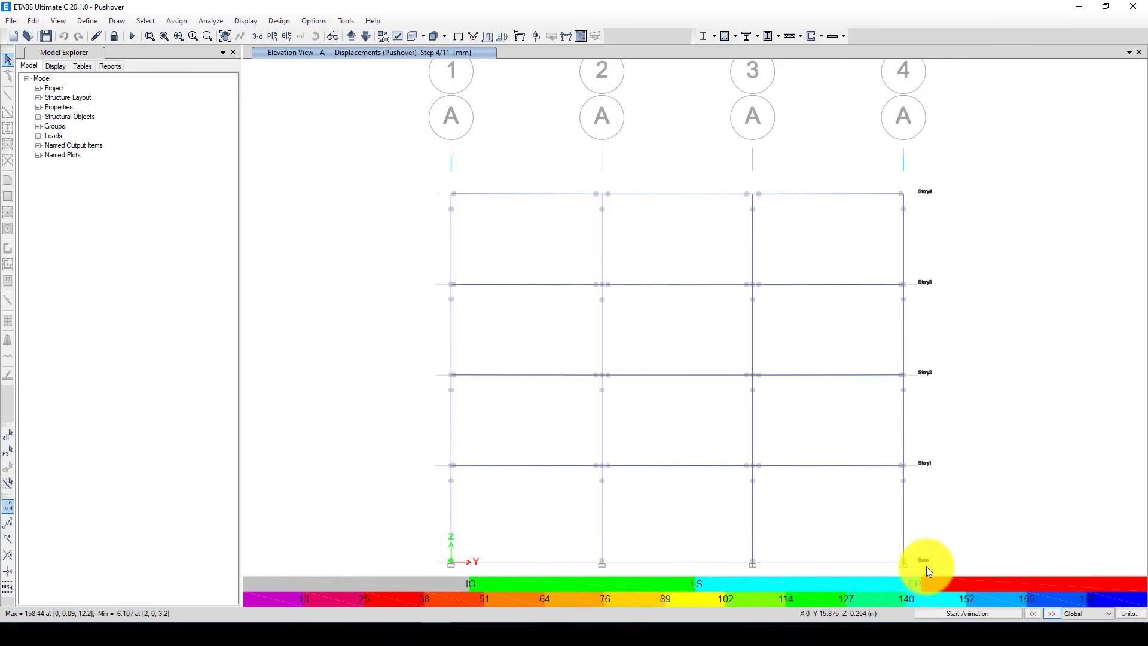
left_click(1052, 613)
left_click(1049, 614)
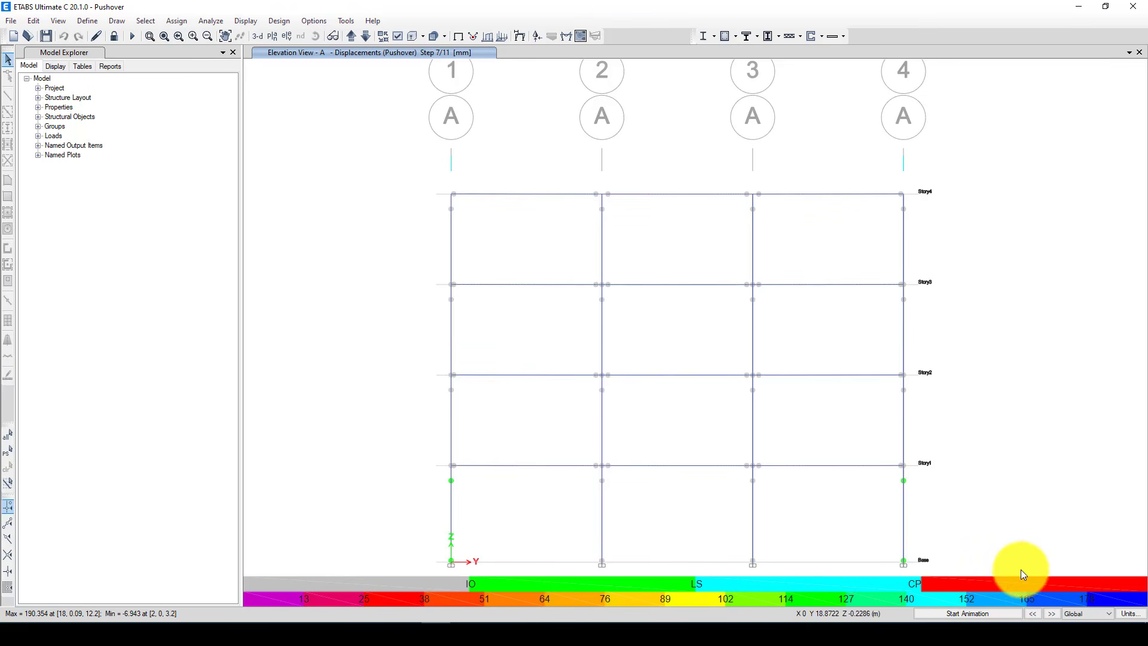
left_click(1048, 614)
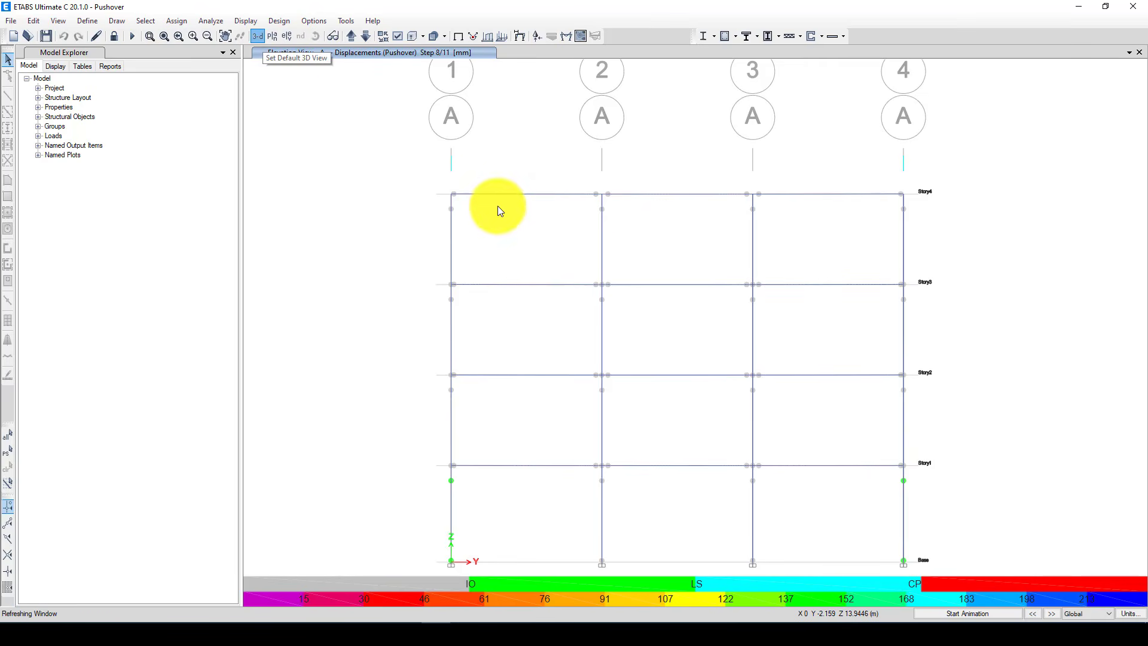
Return to the default 3D view and examine the step 8 UX displacement contours and hinges across the frame
scroll(378, 231, "down", 3)
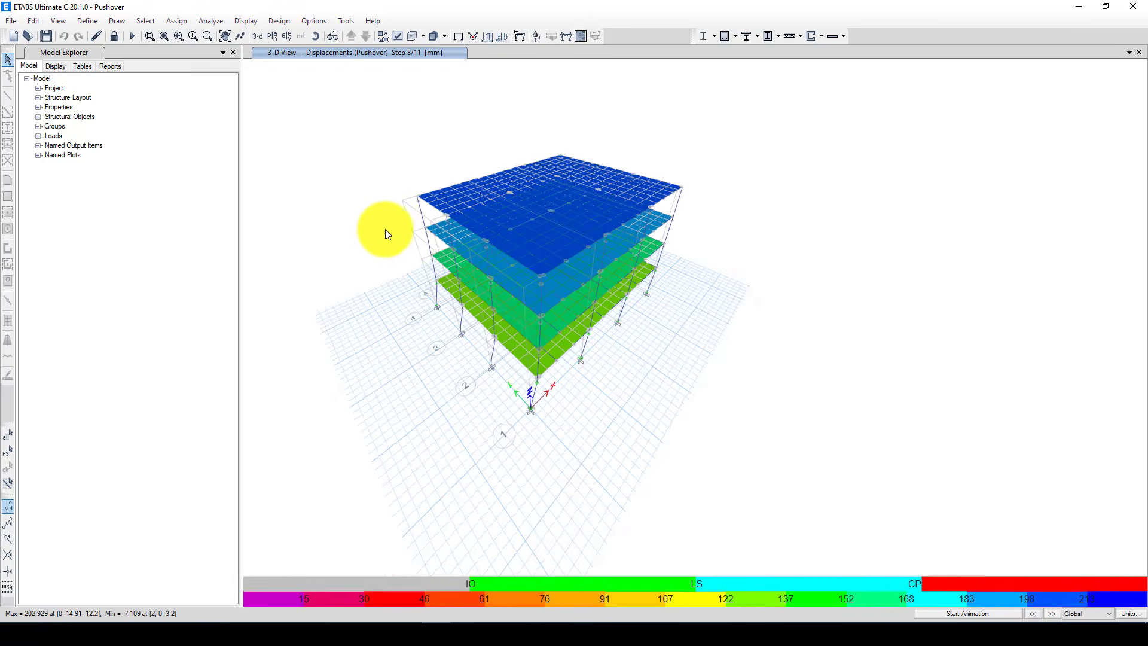
mouse_move(433, 253)
scroll(434, 257, "up", 3)
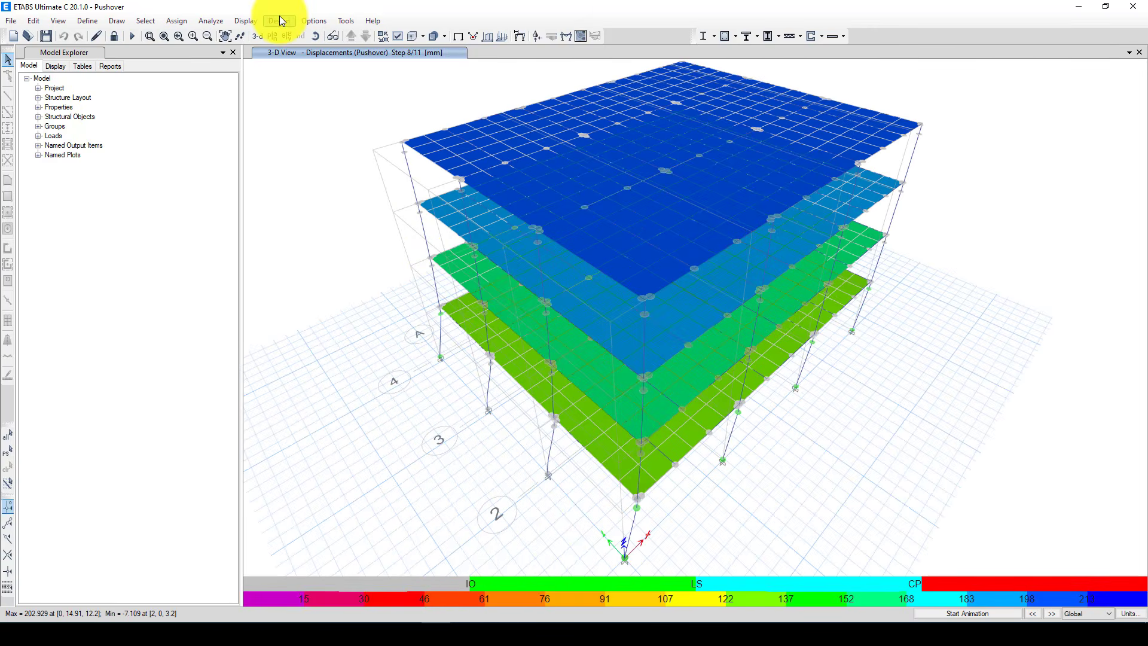
mouse_move(583, 195)
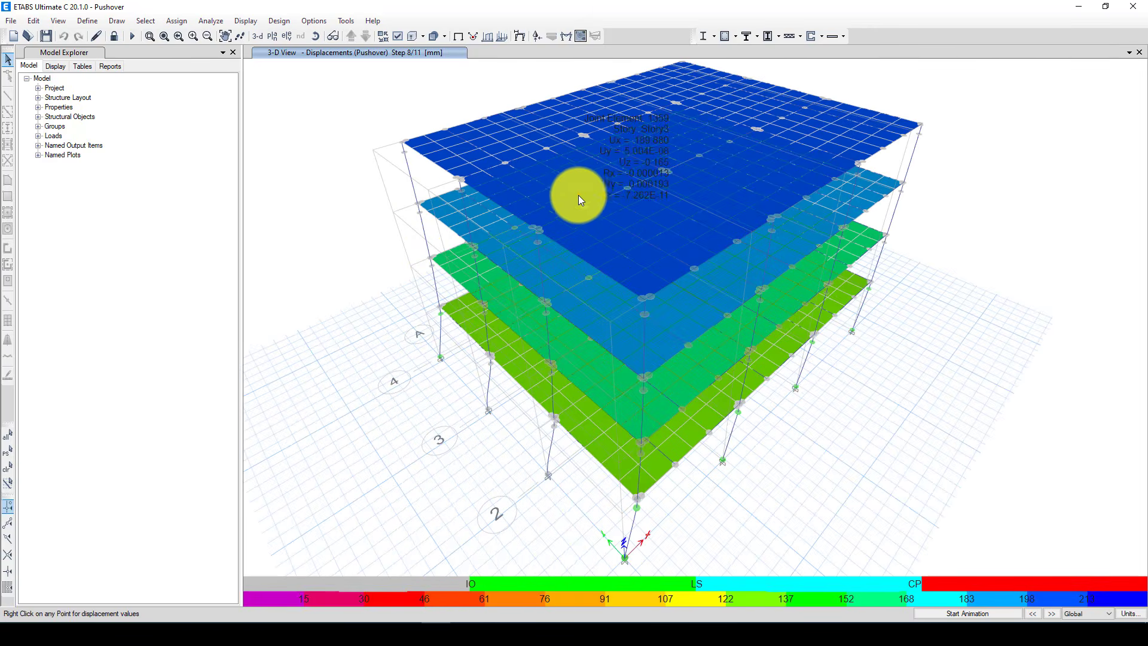
scroll(440, 223, "down", 3)
left_click_drag(351, 80, 730, 462)
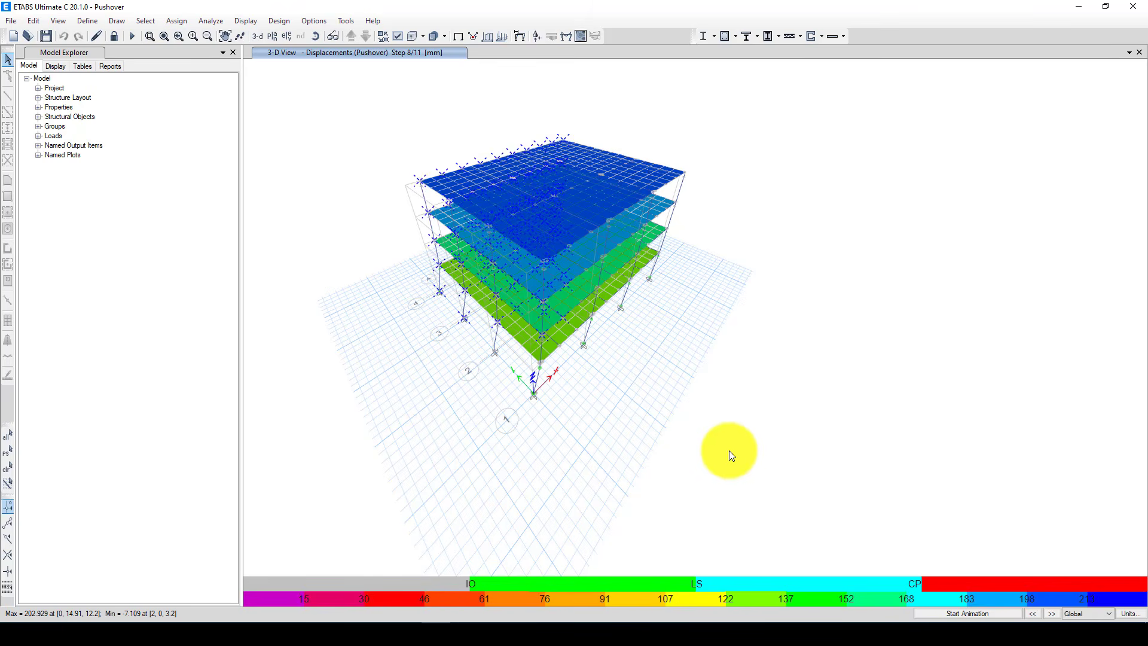
left_click_drag(379, 118, 727, 449)
mouse_move(622, 226)
scroll(622, 227, "up", 3)
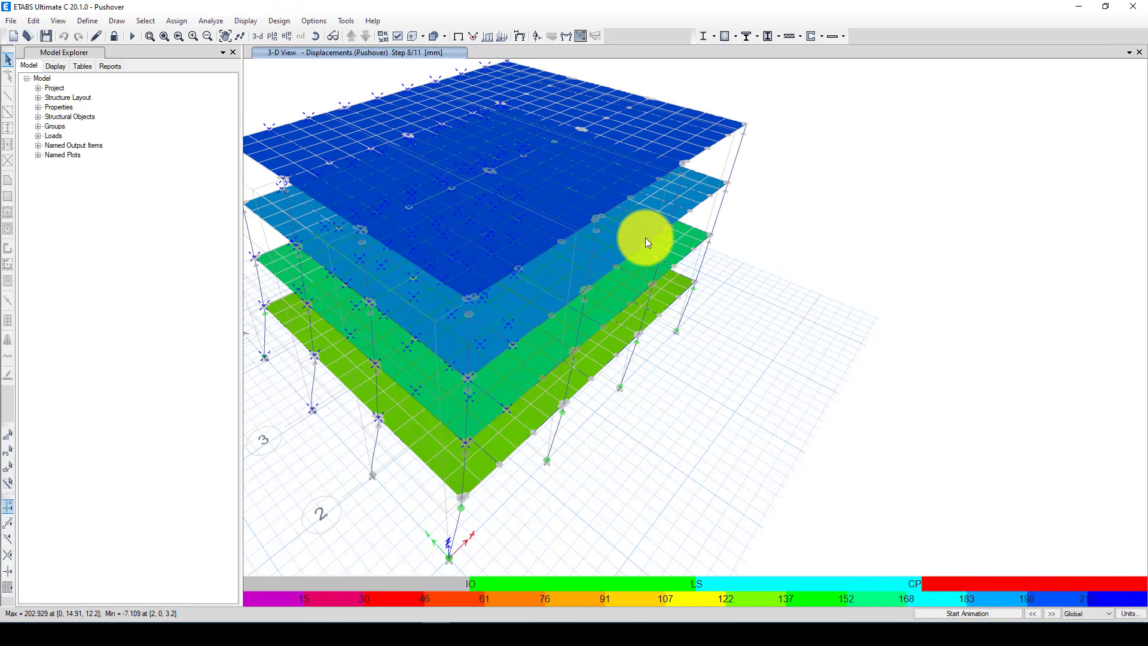
Examine the step 8 Pushover displacement contours and hinge states from several sides of the deformed frame
scroll(644, 238, "down", 3)
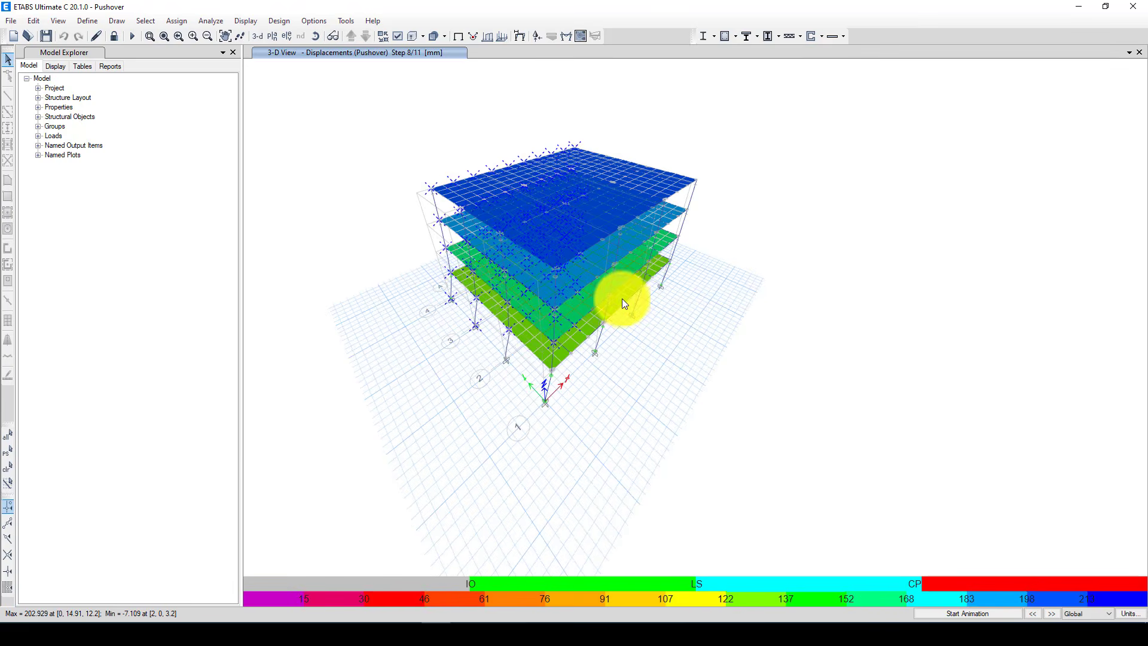
mouse_move(621, 303)
middle_click_drag(621, 304, 572, 323, "shift")
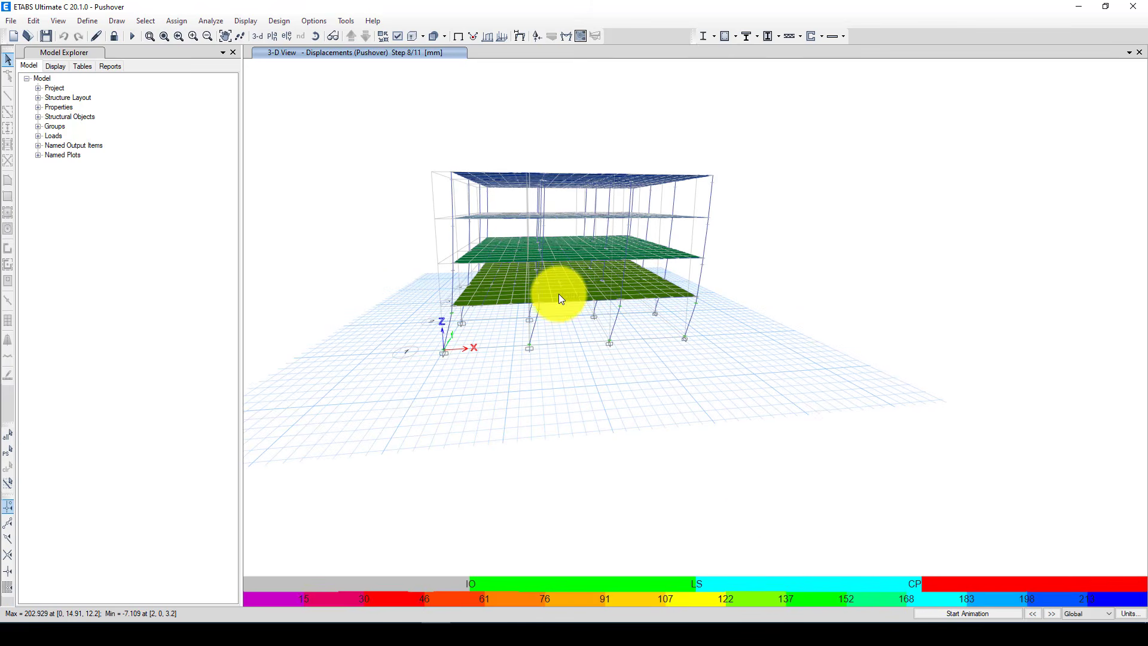
scroll(558, 297, "up", 2)
scroll(558, 293, "up", 1)
scroll(572, 318, "down", 3)
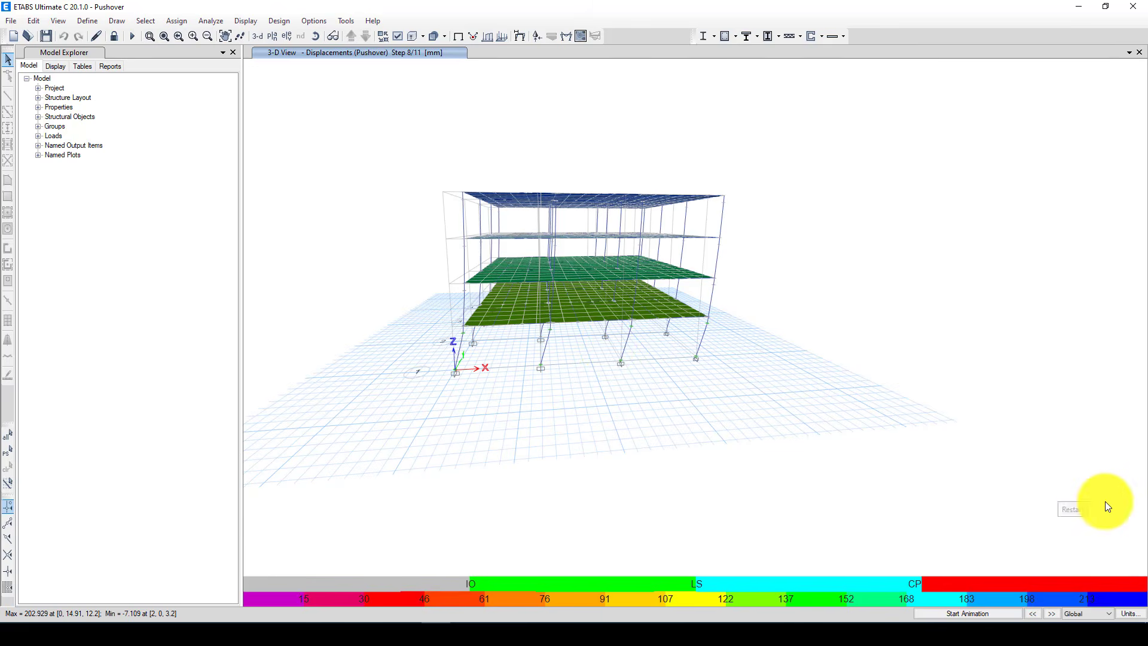
middle_click_drag(589, 351, 673, 363, "shift")
scroll(546, 300, "up", 4)
scroll(541, 317, "down", 2)
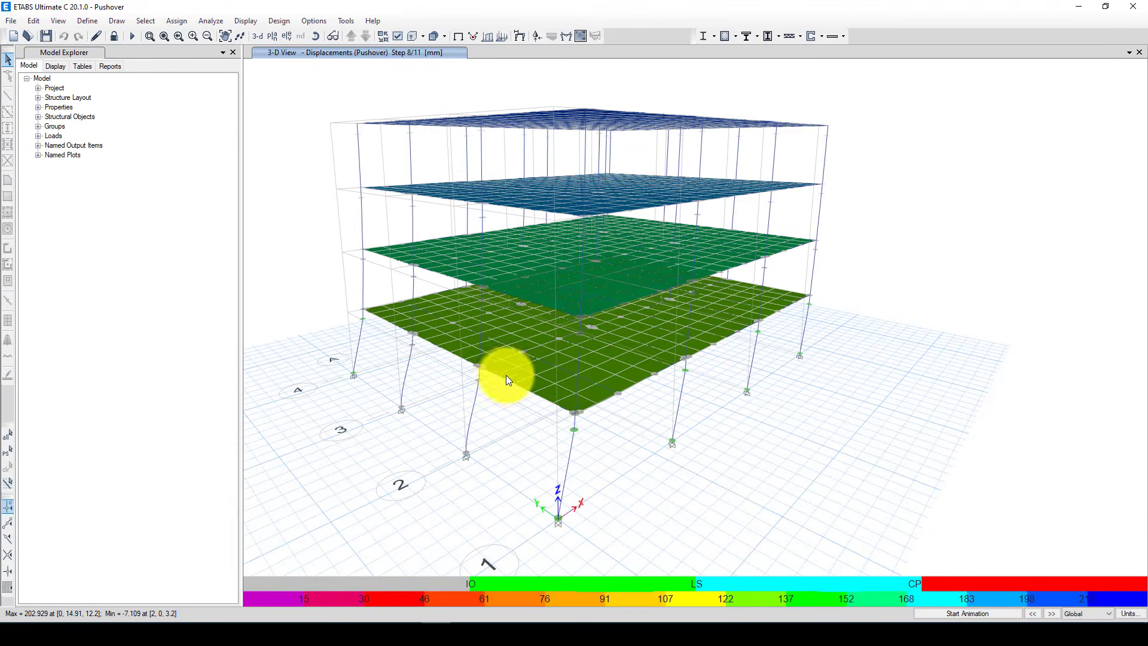
middle_click_drag(505, 375, 479, 371, "shift")
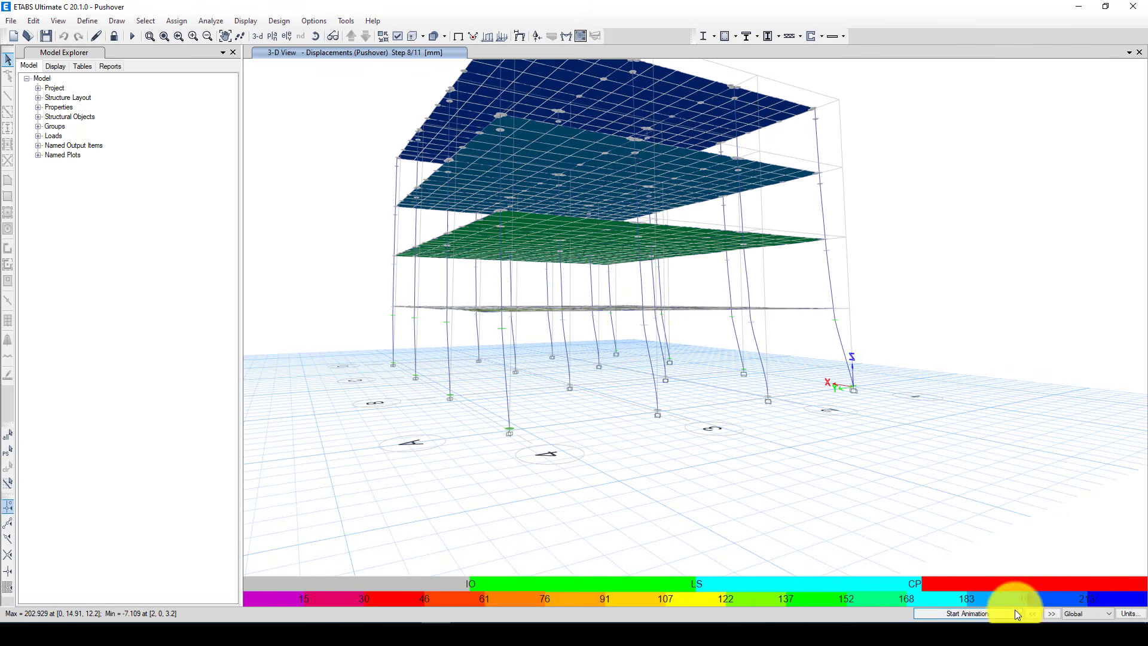
Advance the Pushover results to step 11 and inspect the deformed shape, hinge states and joint displacements around the frame
left_click(1050, 614)
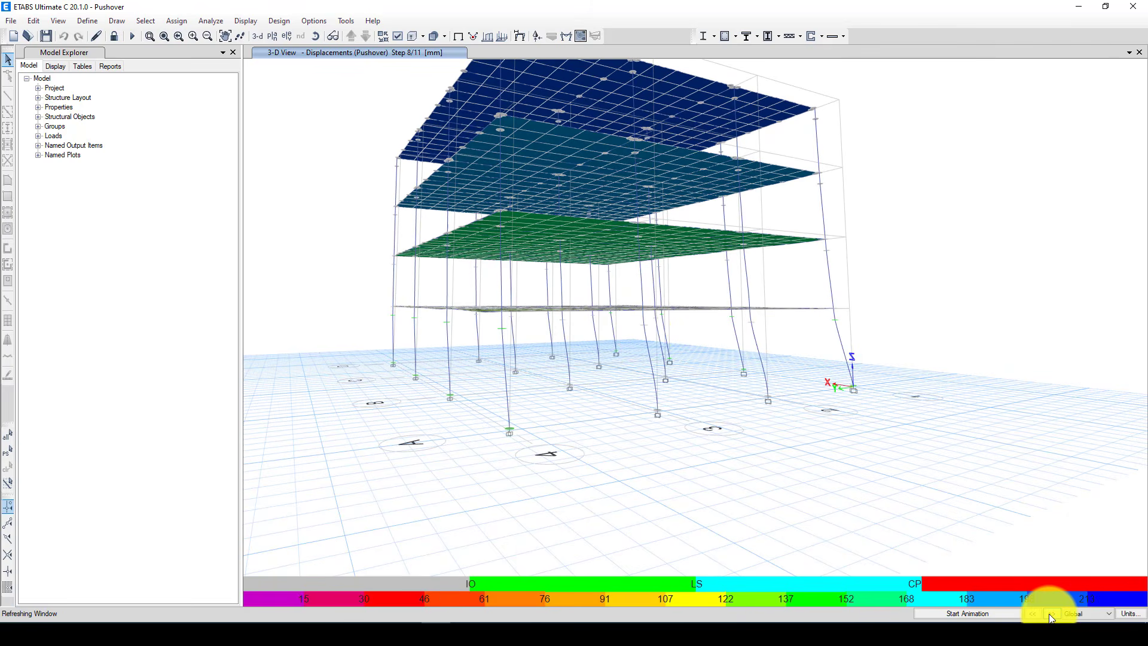
left_click(1050, 614)
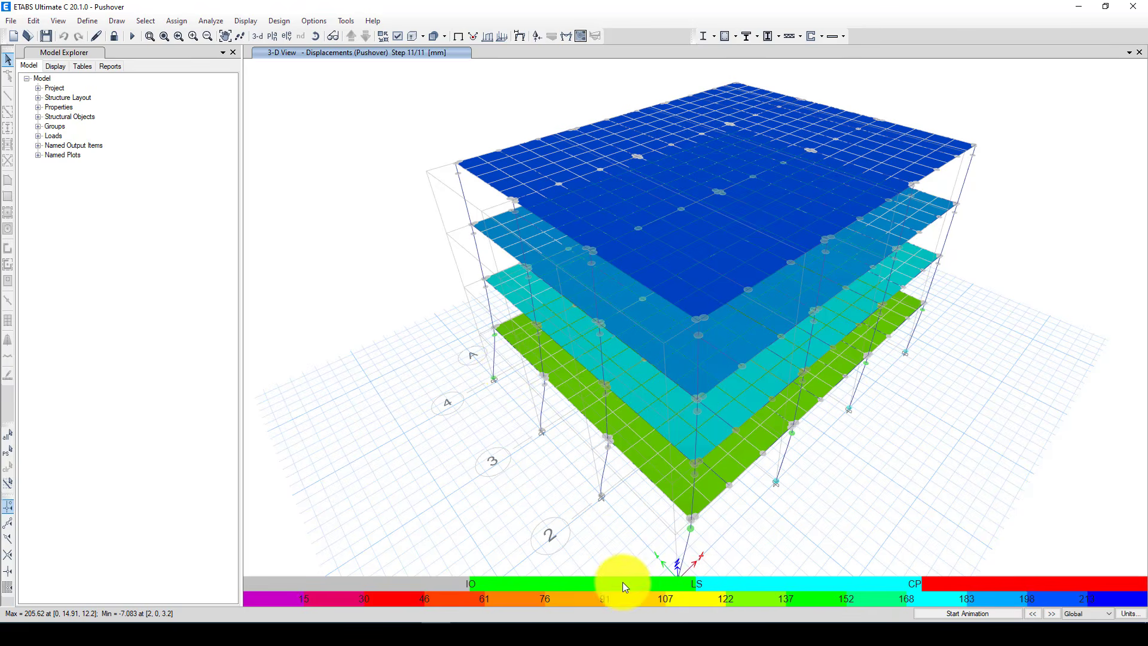
scroll(491, 332, "up", 2)
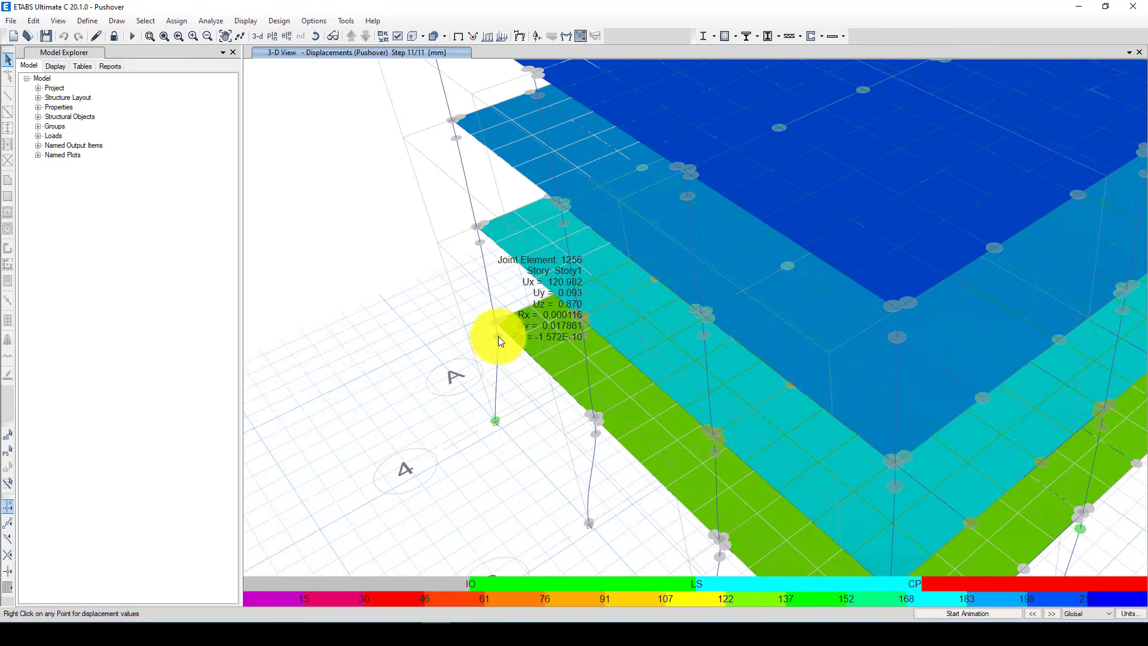
scroll(497, 336, "down", 5)
scroll(557, 412, "up", 2)
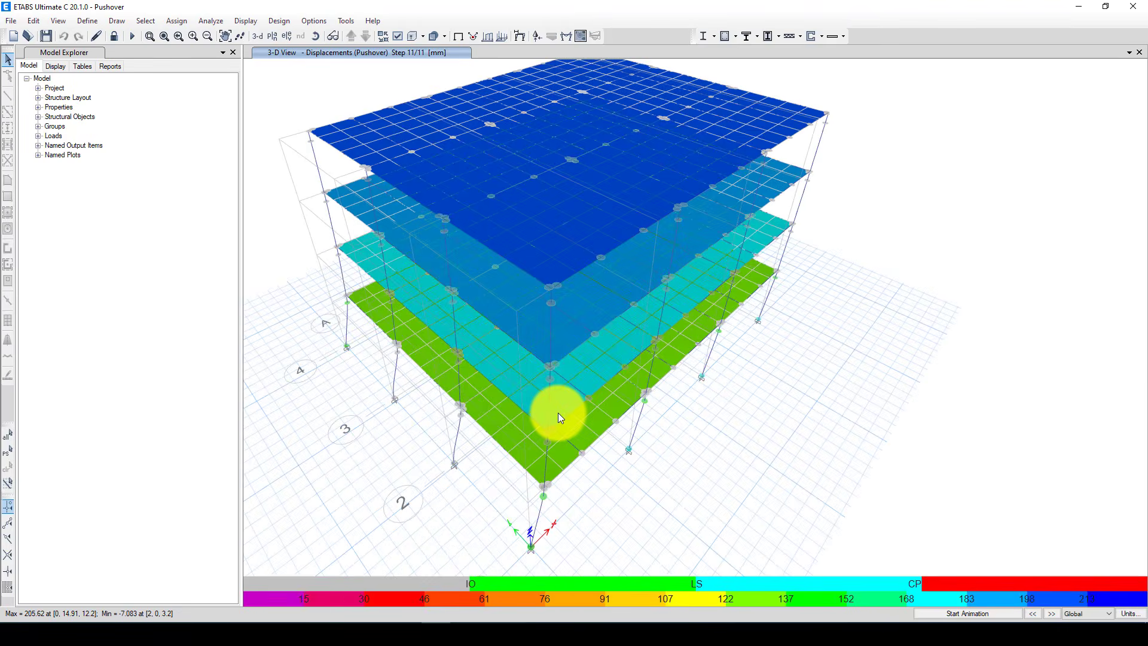
middle_click_drag(558, 413, 456, 329, "shift")
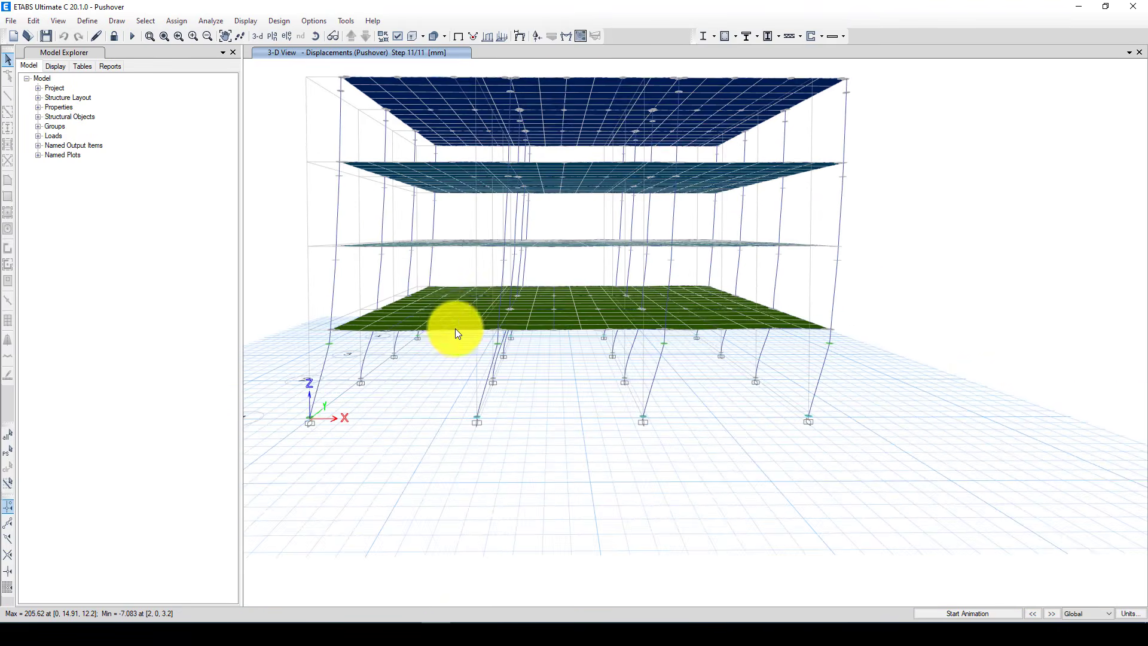
scroll(619, 392, "down", 3)
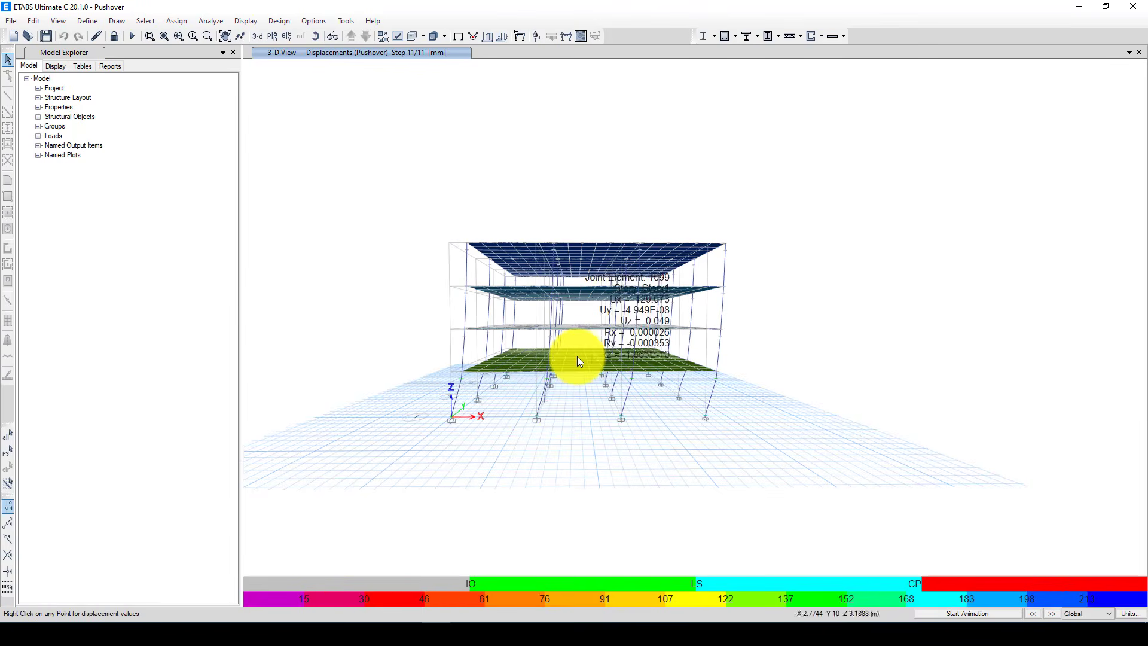
scroll(576, 356, "up", 3)
scroll(631, 357, "up", 3)
mouse_move(722, 350)
middle_mouse_down()
mouse_move(706, 365)
mouse_move(738, 340)
middle_mouse_up()
scroll(741, 353, "down", 4)
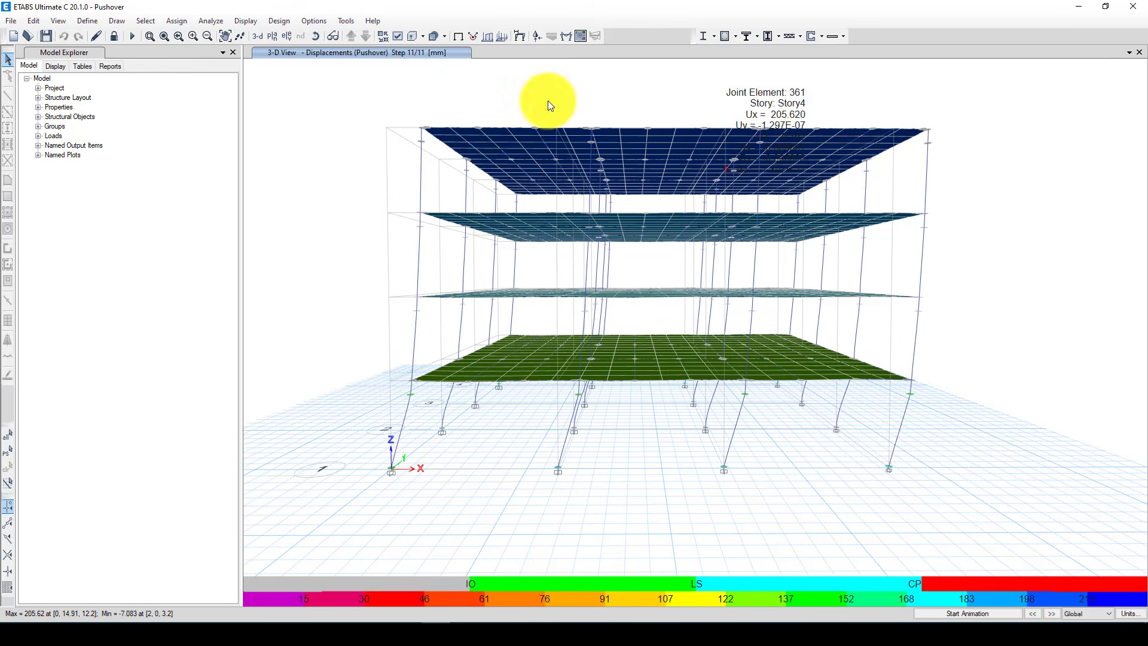
Display the static pushover curve and compare its base shear drops with the force-deformation diagram in the Word document
left_click(245, 21)
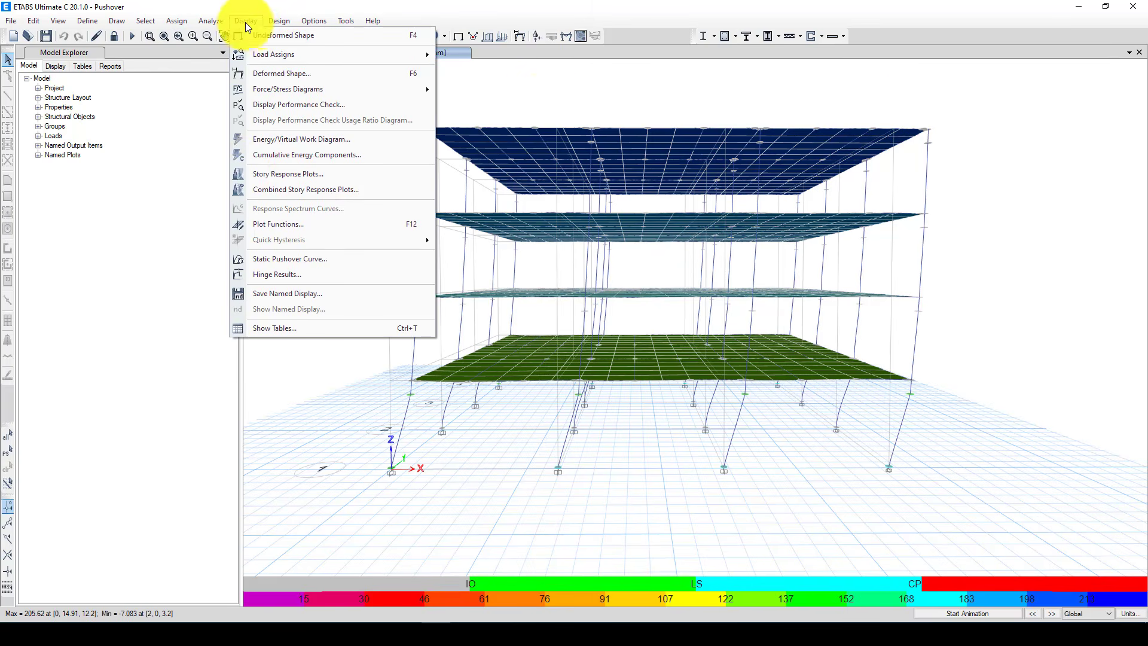
left_click(311, 258)
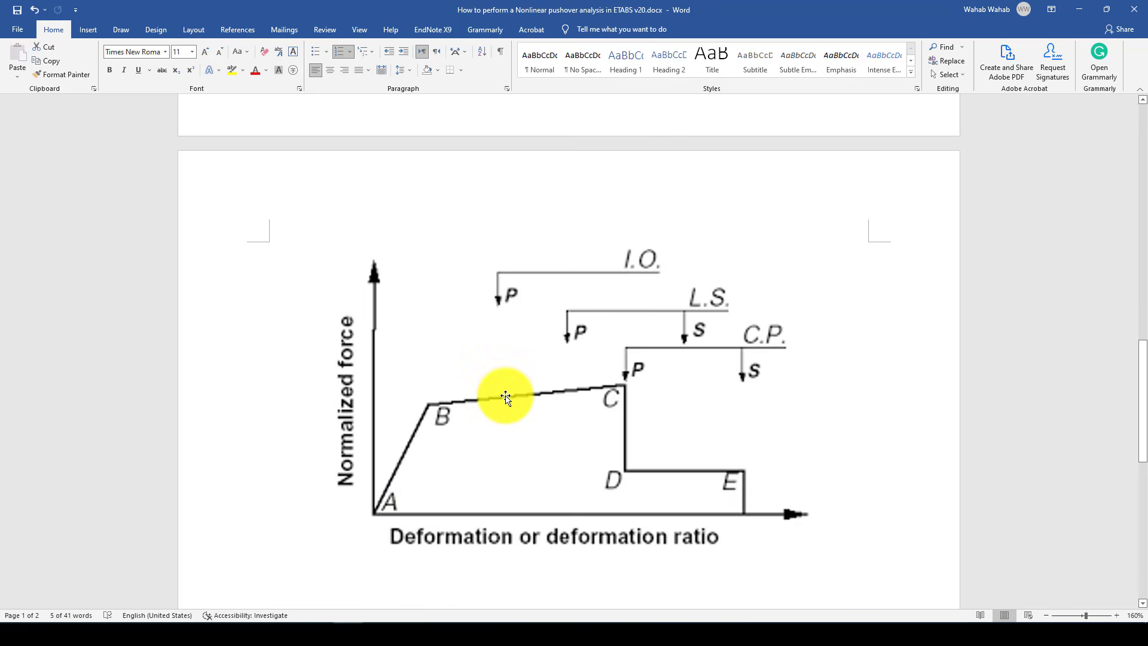
left_click(440, 610)
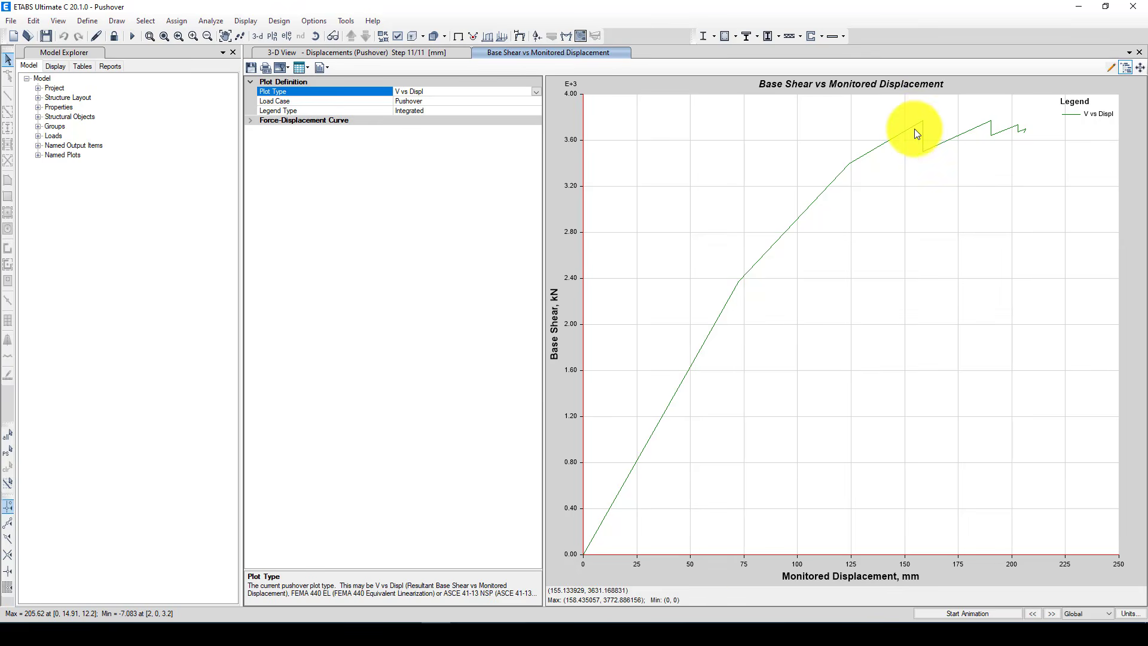
mouse_move(924, 123)
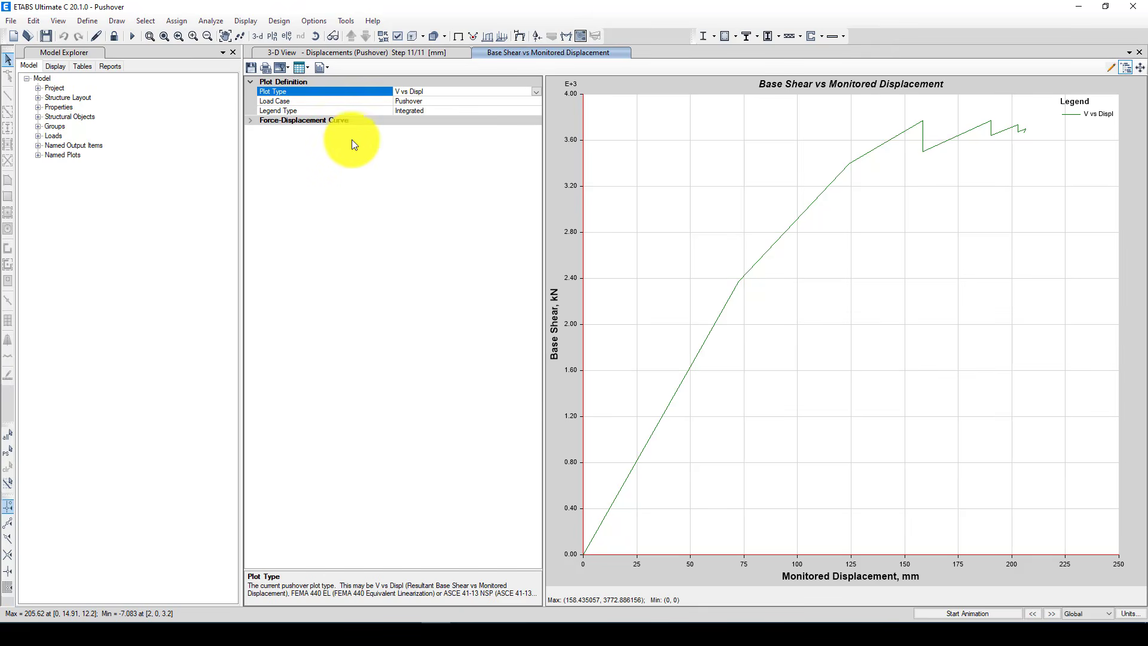
Expand the force-displacement curve settings and change the pushover plot type to ASCE 41-13 NSP
double_click(250, 120)
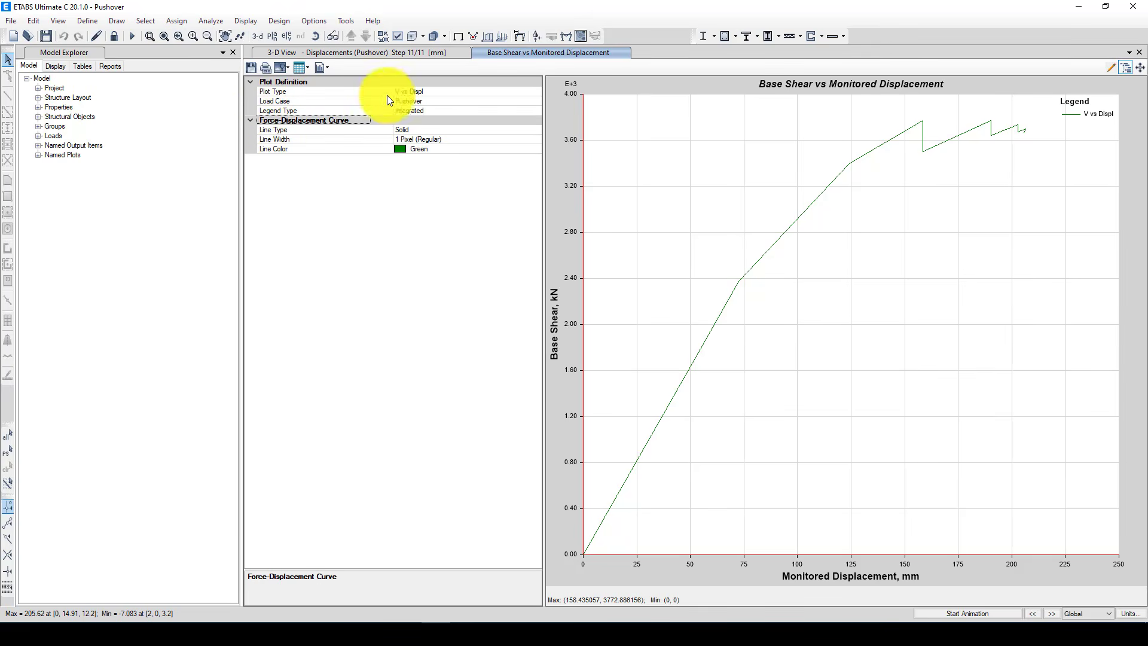
left_click(438, 100)
left_click(469, 92)
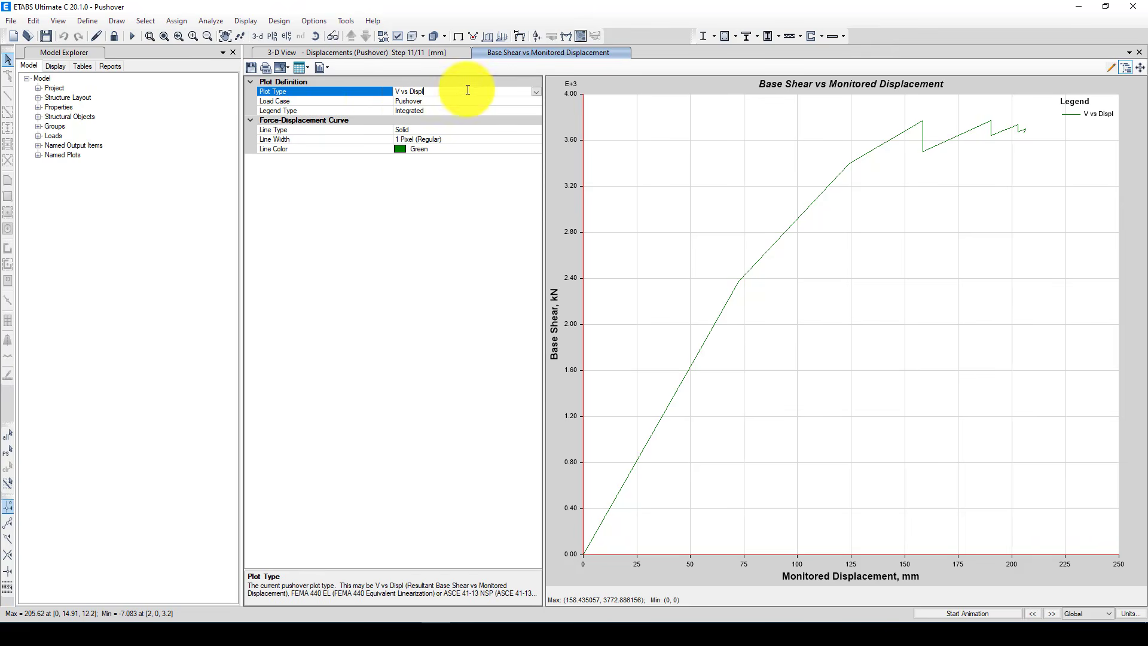
left_click(535, 92)
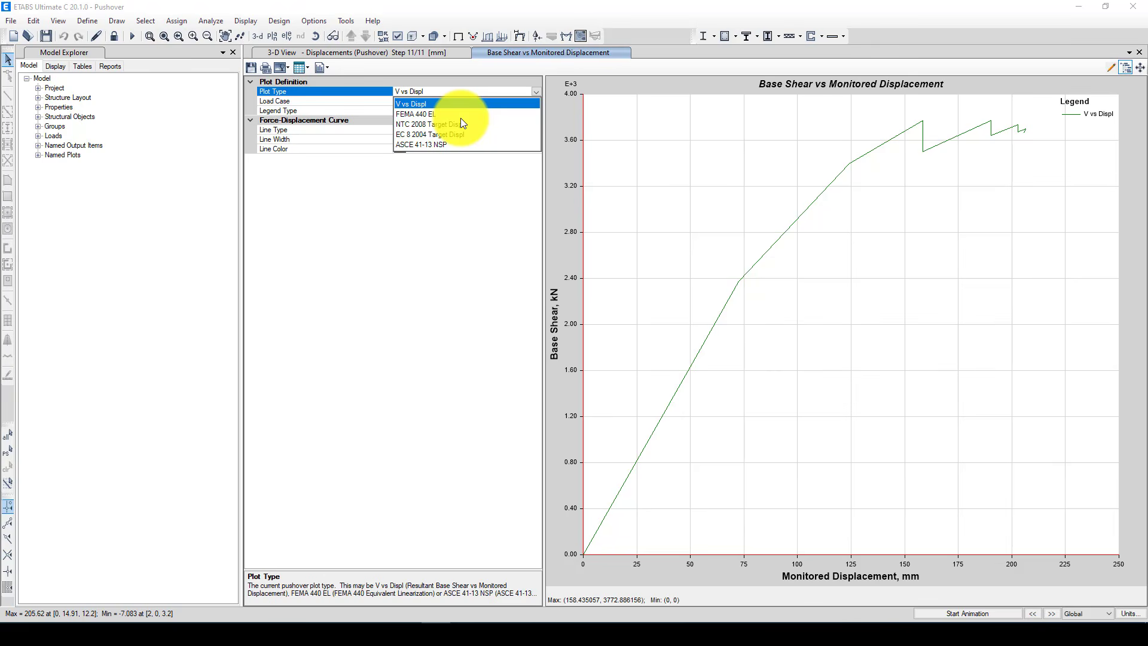
left_click(410, 145)
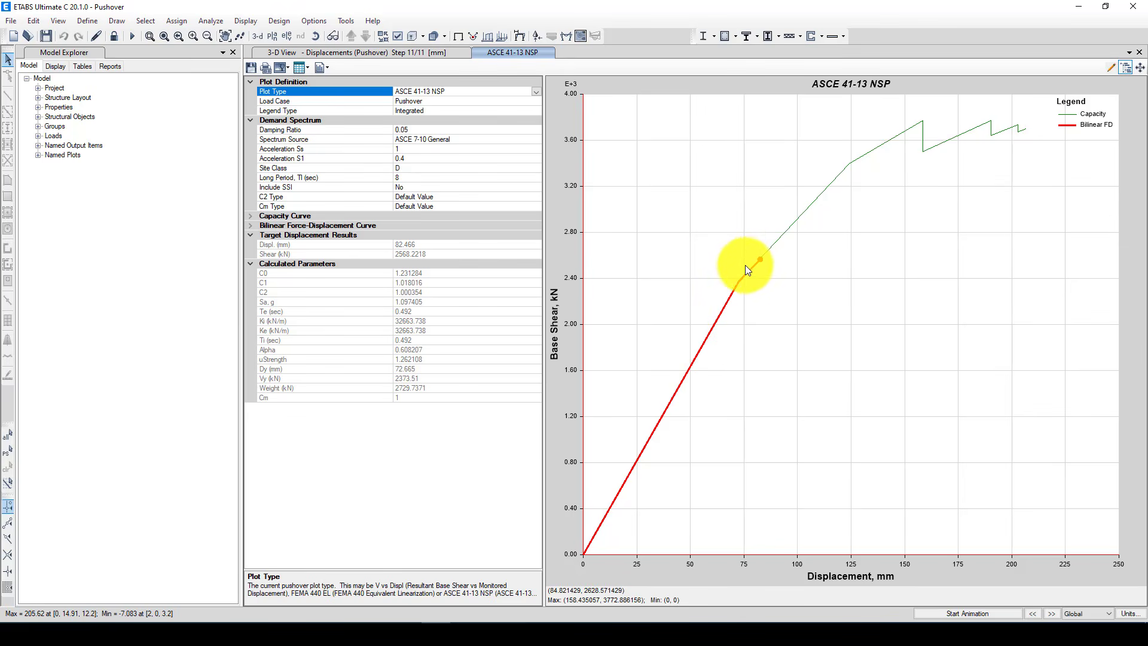
Set the demand spectrum's Acceleration Ss to 1.2 and Acceleration S1 to 0.8
left_click(408, 148)
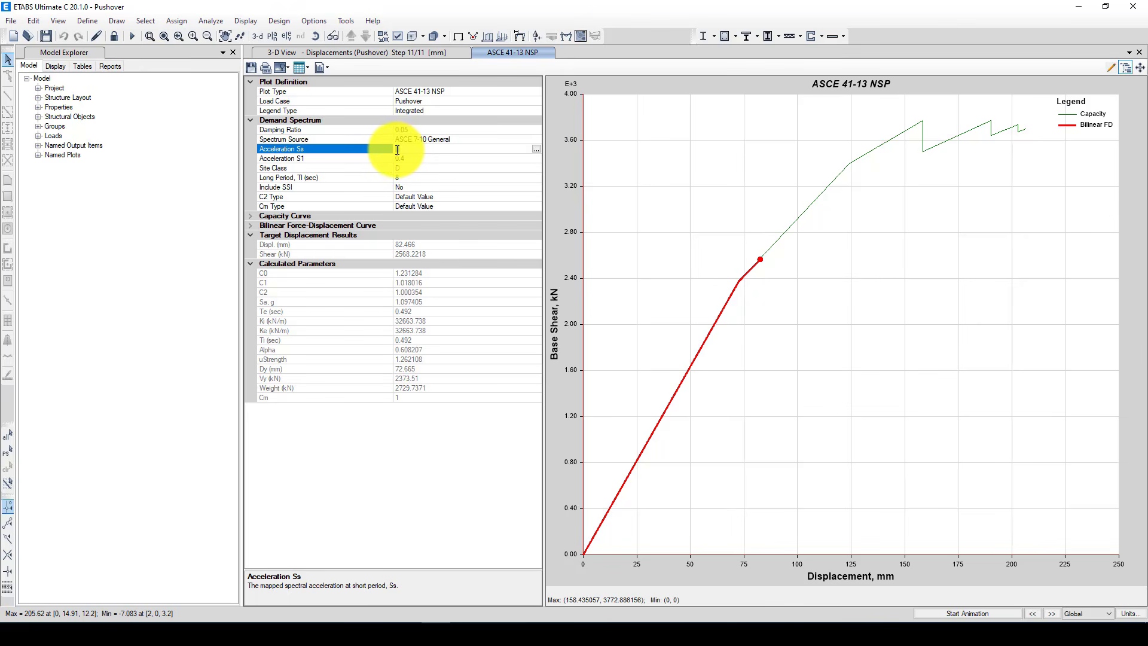
left_click_drag(397, 150, 443, 152)
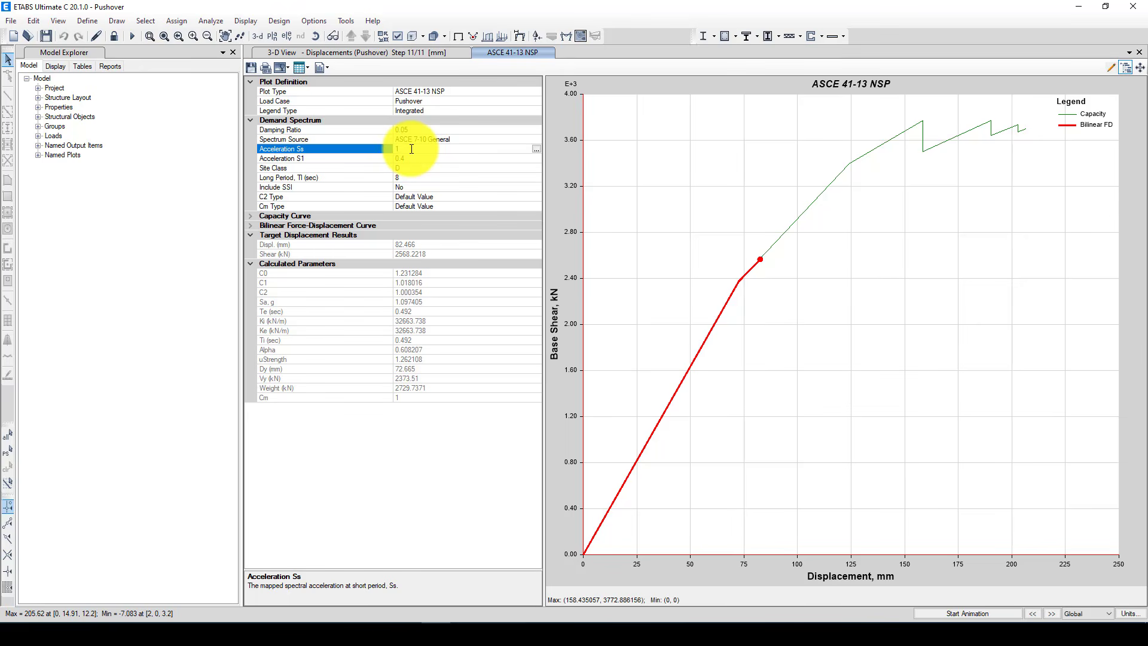
left_click(535, 148)
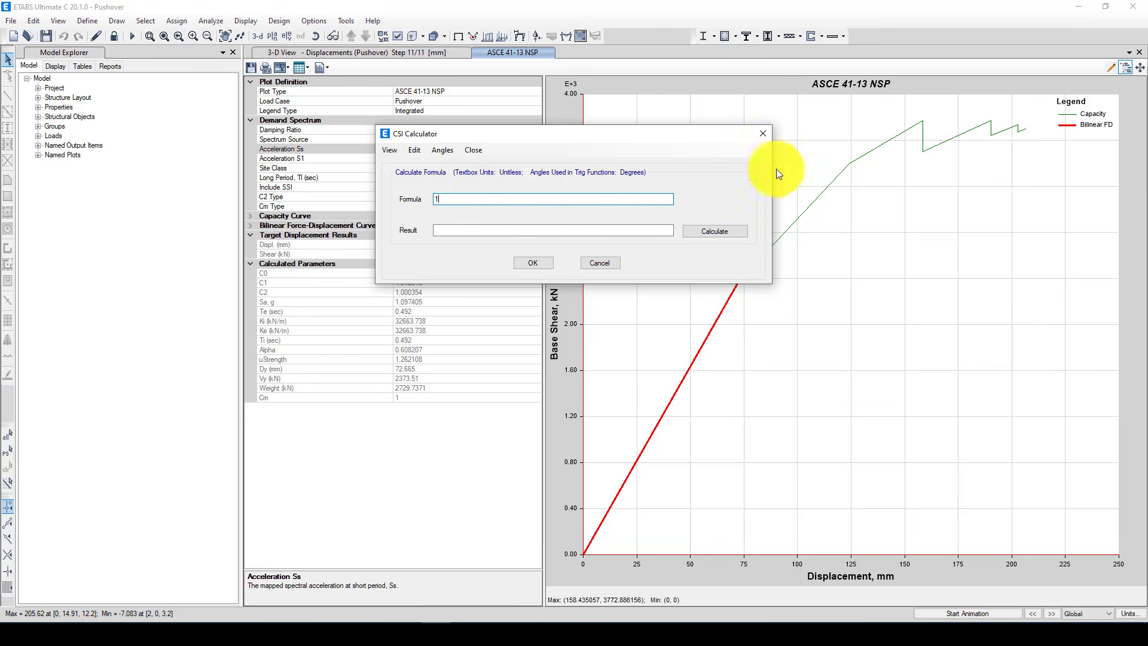
left_click(762, 134)
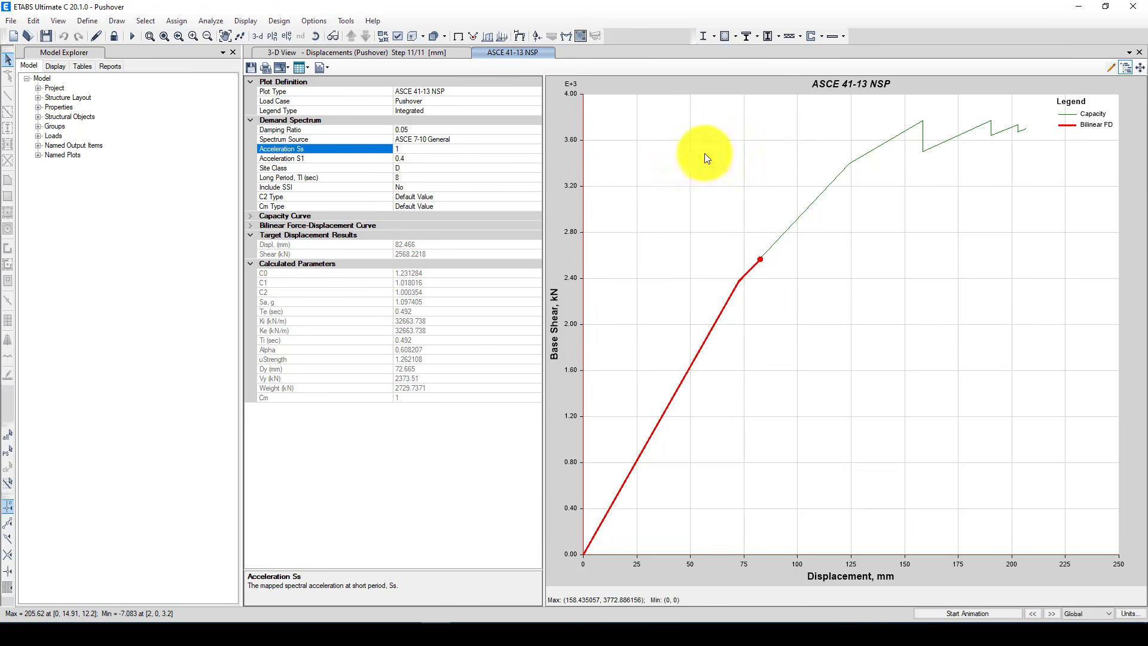
left_click(411, 160)
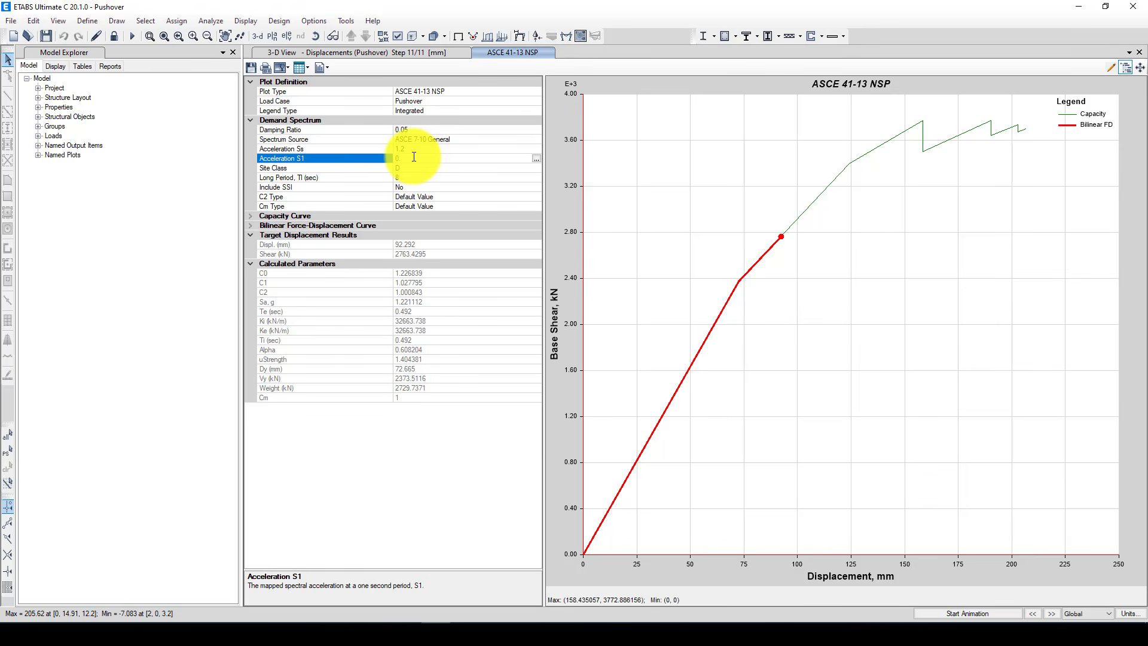
left_click(410, 167)
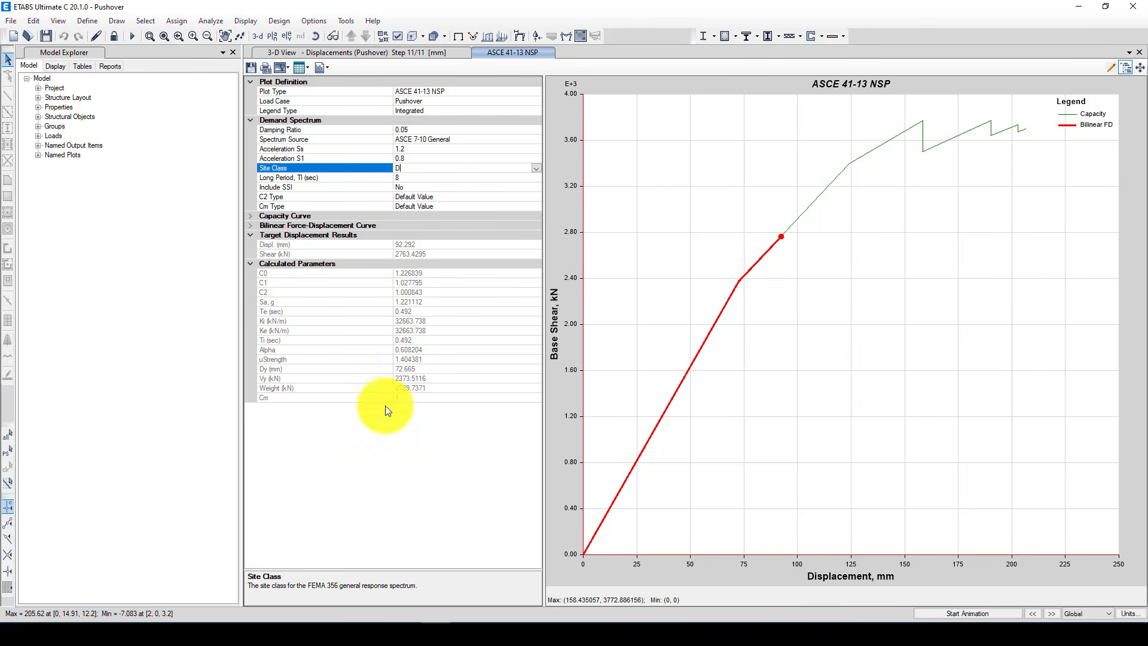
Expand the capacity and bilinear curve settings and read the calculated target displacement and its corresponding shear
left_click(251, 215)
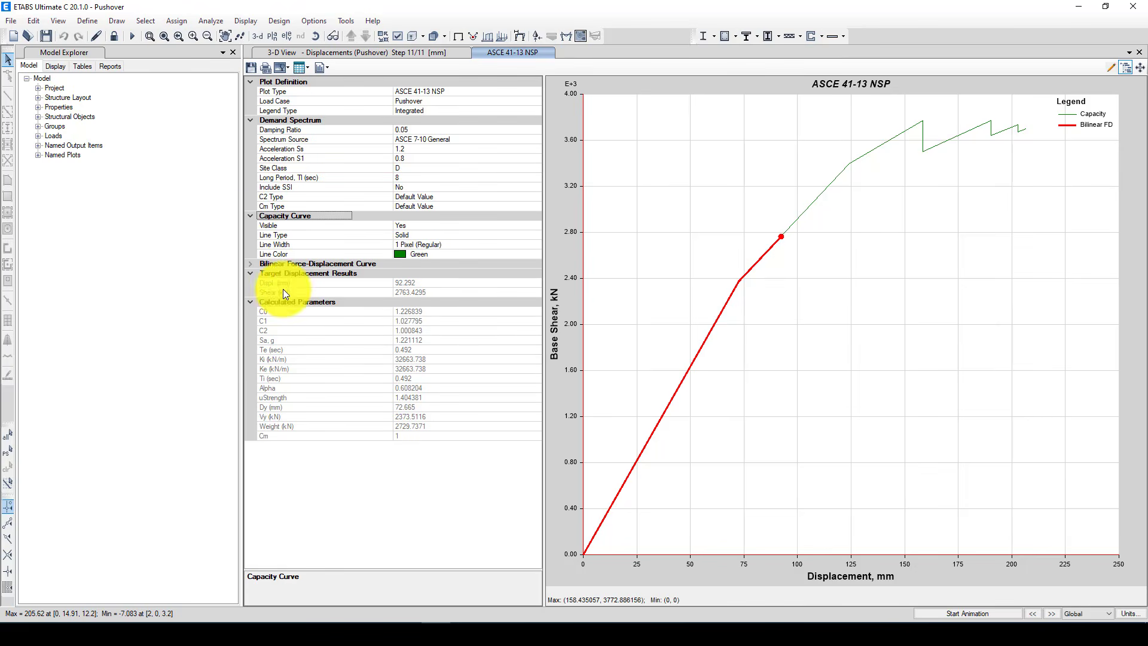
left_click(251, 264)
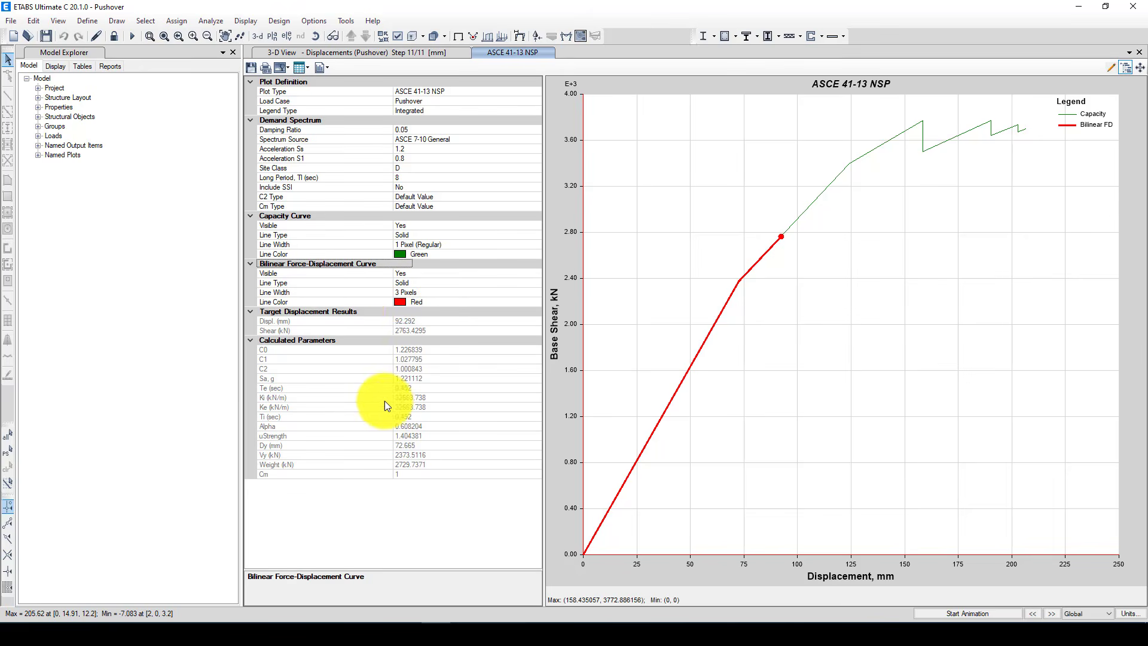
left_click(252, 339)
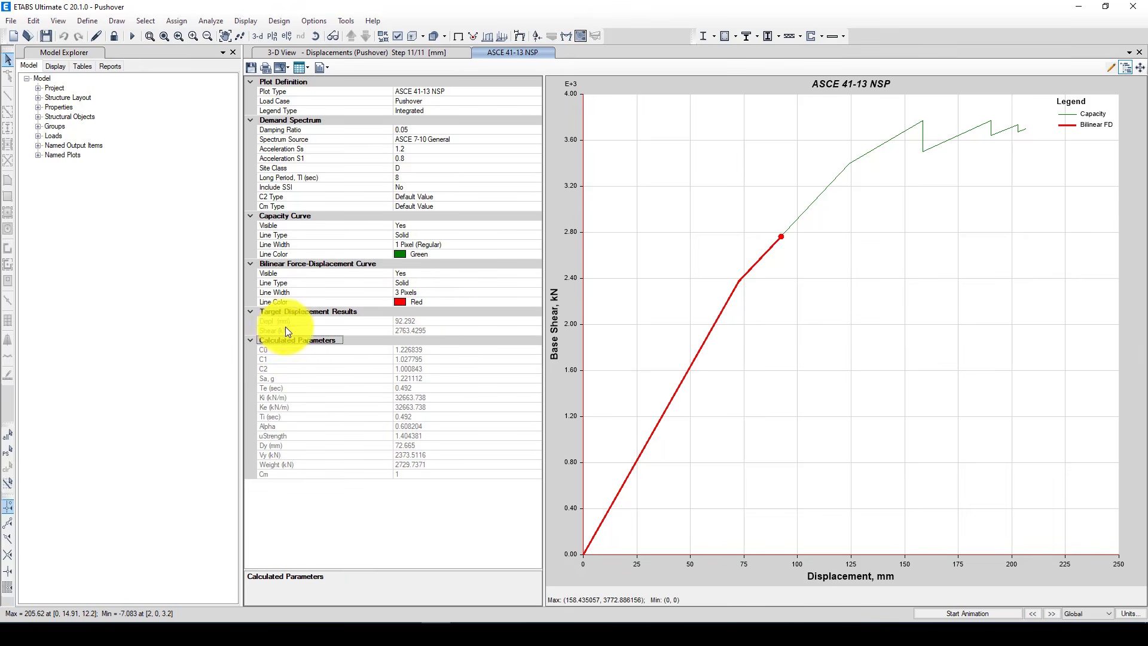
left_click(257, 323)
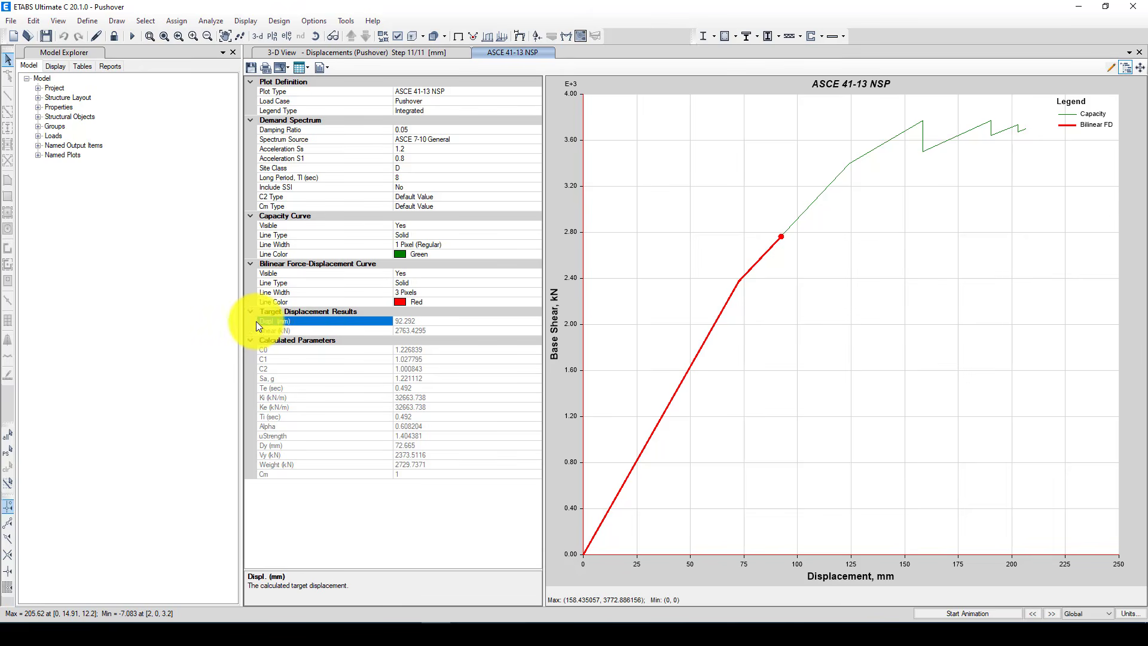
left_click(415, 323)
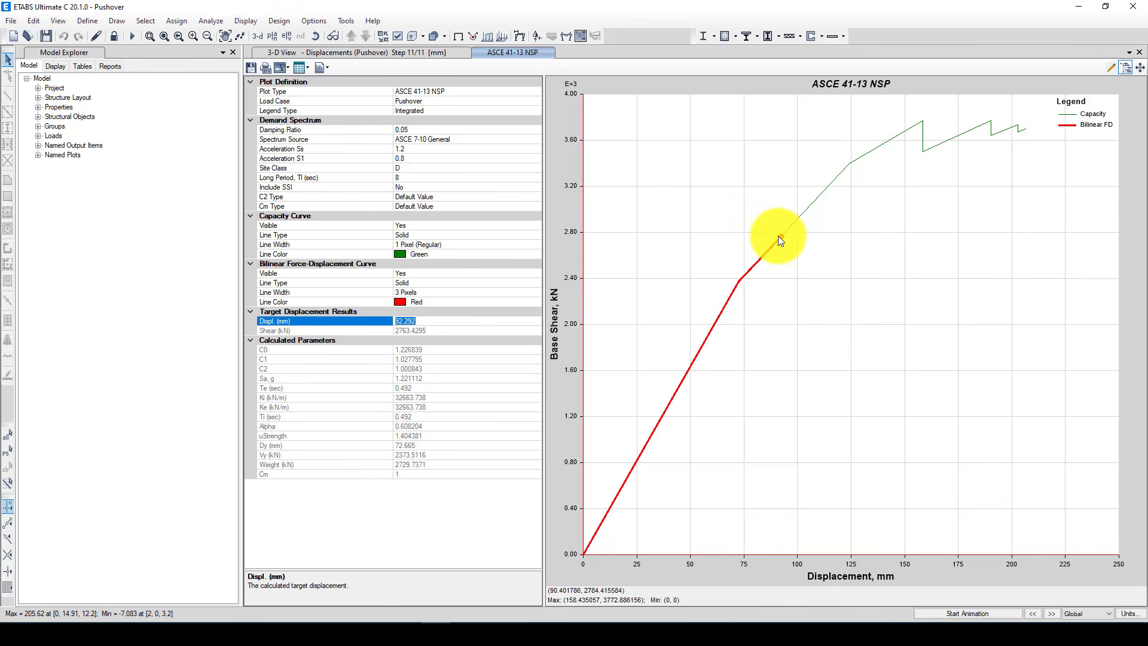
left_click(434, 329)
left_click_drag(438, 329, 384, 330)
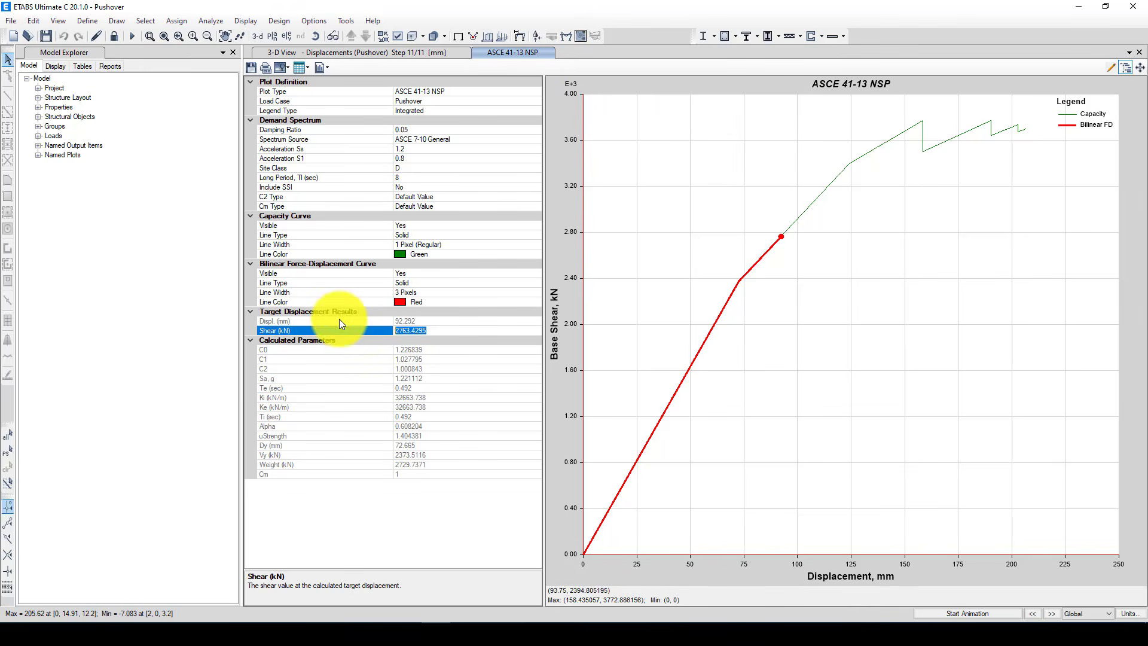
Set the demand spectrum's Acceleration Ss to 1.6 and update the target displacement plot
left_click(408, 148)
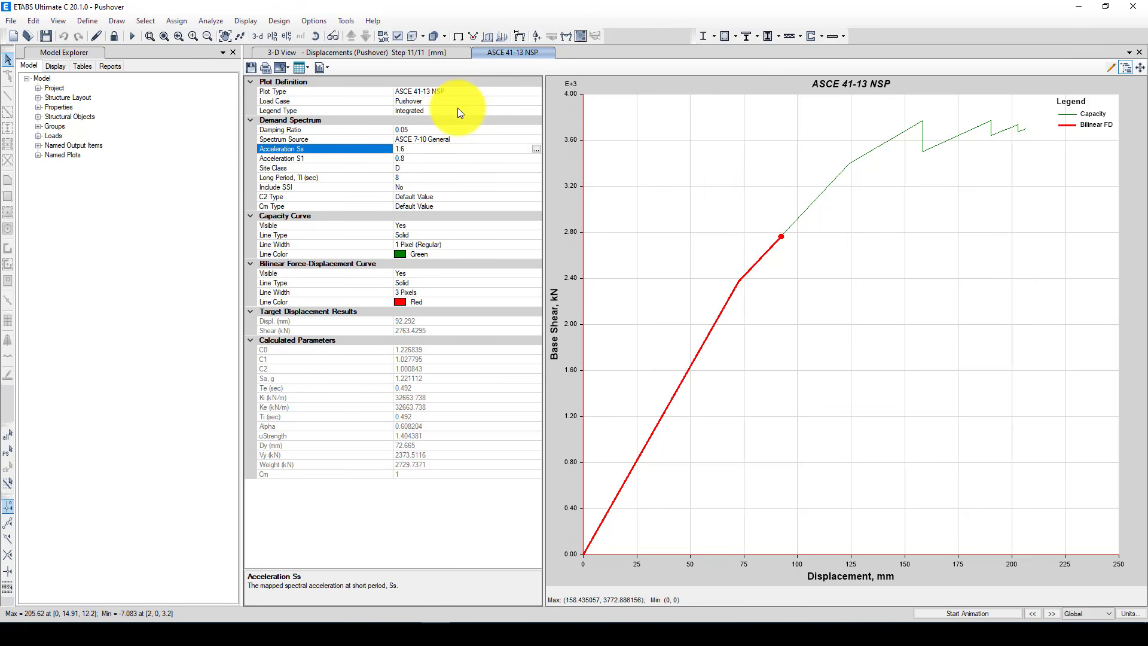
left_click(459, 168)
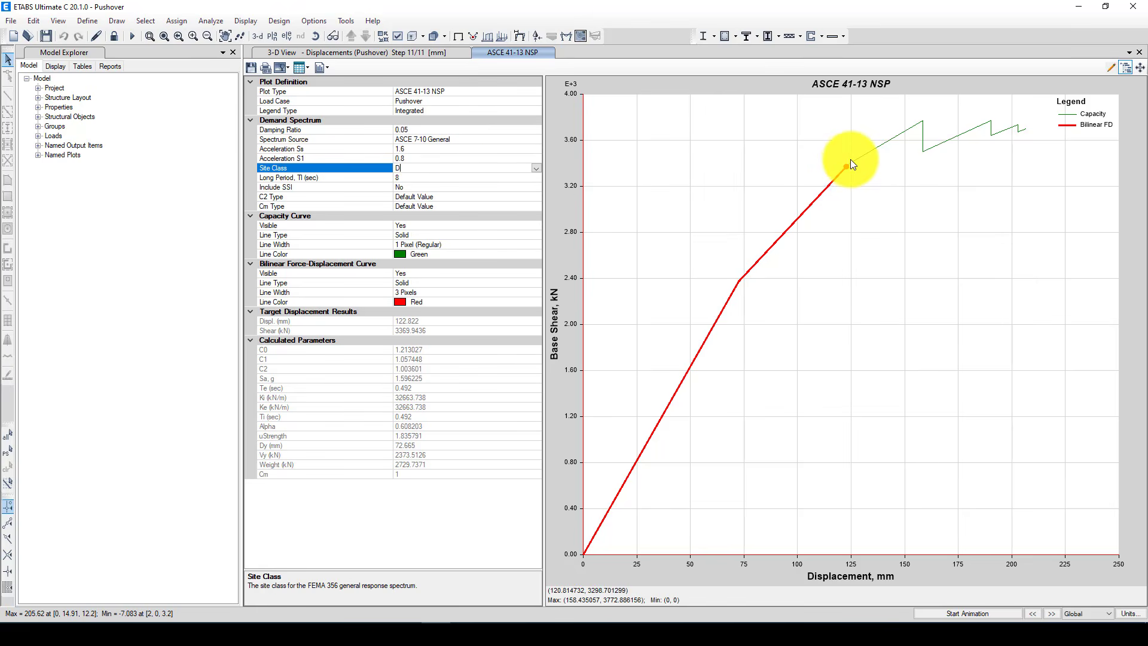
Set the demand spectrum's Acceleration Ss to 2.5 and update the target displacement plot
left_click(416, 150)
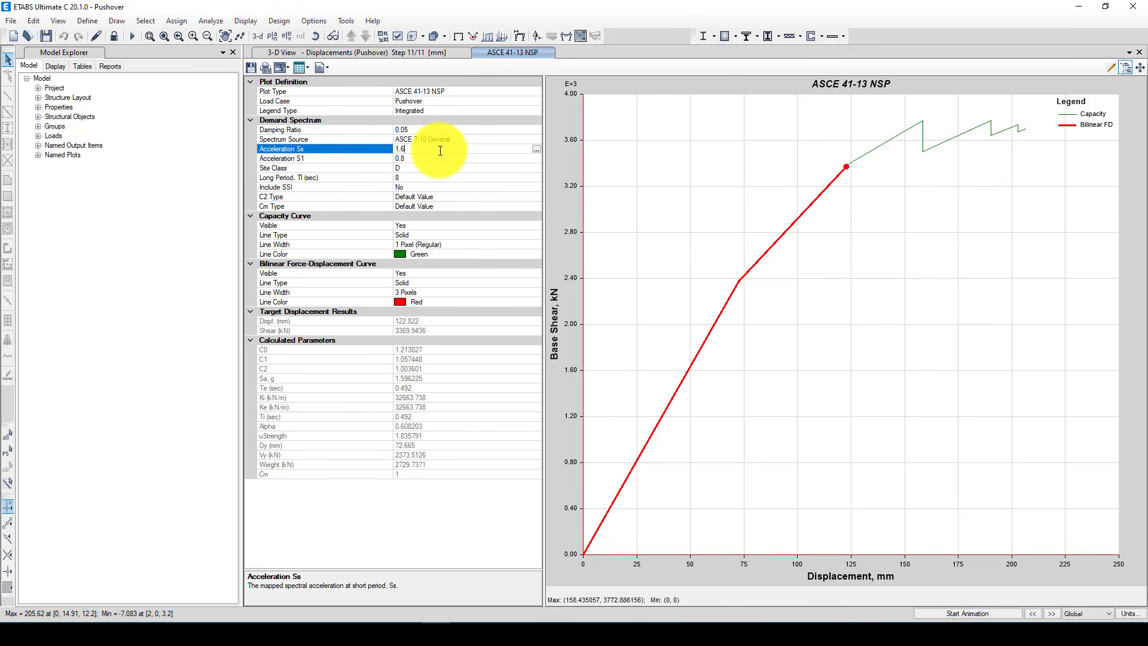
key("BackSpace")
type("2.5")
left_click(455, 176)
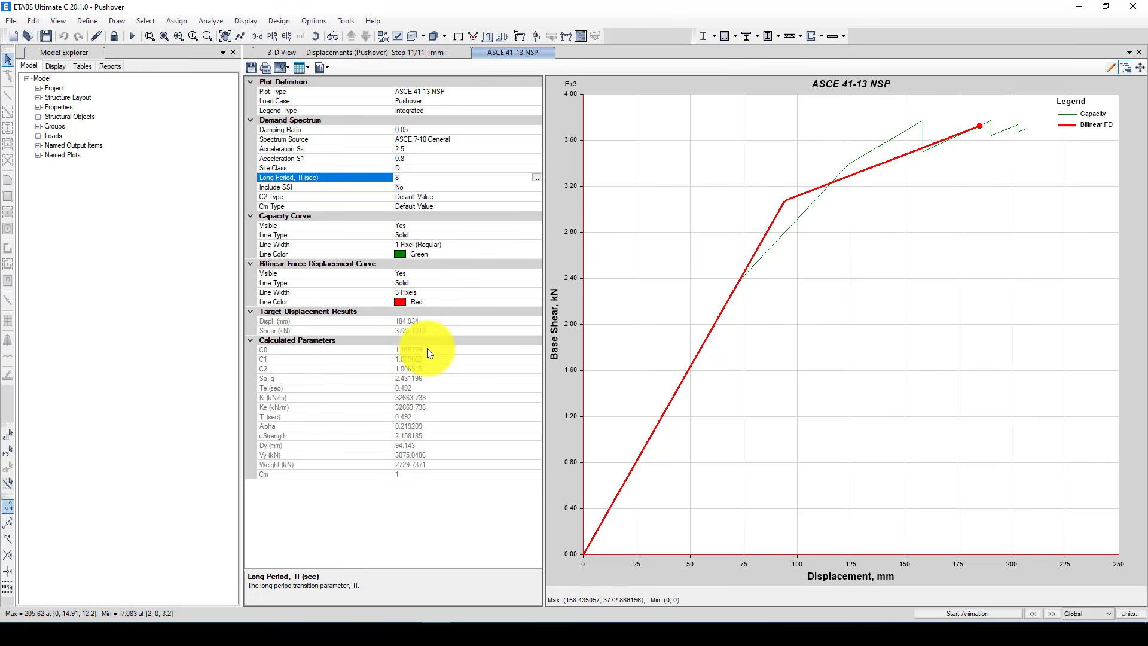
Read the calculated parameters C0, Ki, Ke, Ti, Alpha and uStrength together with their descriptions
left_click(281, 349)
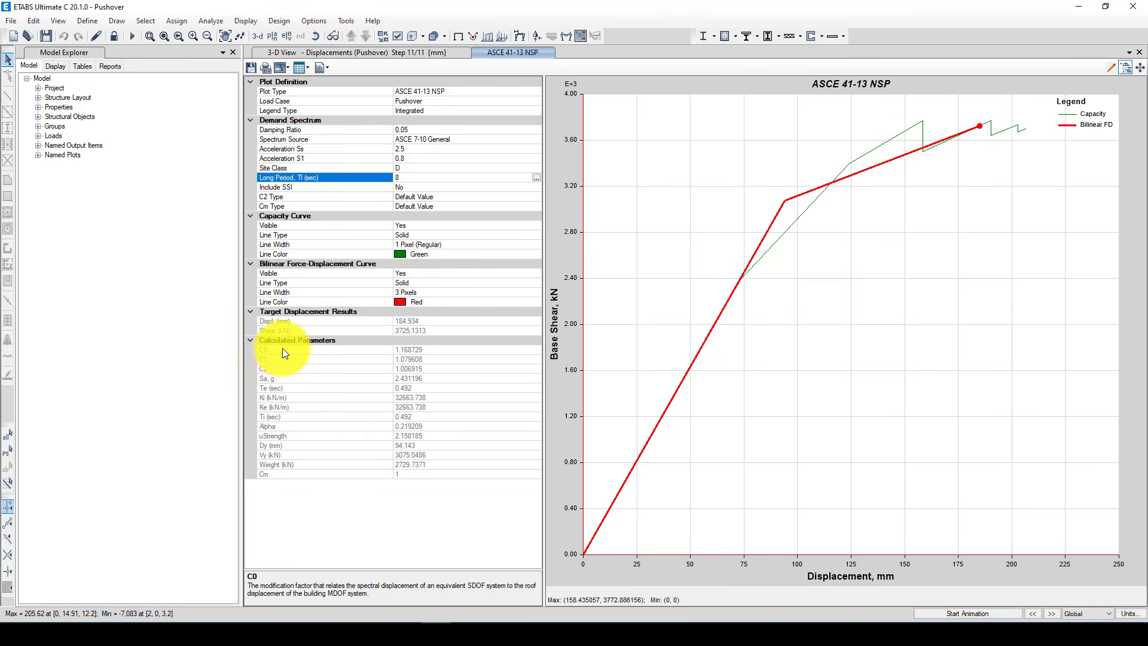
left_click(272, 397)
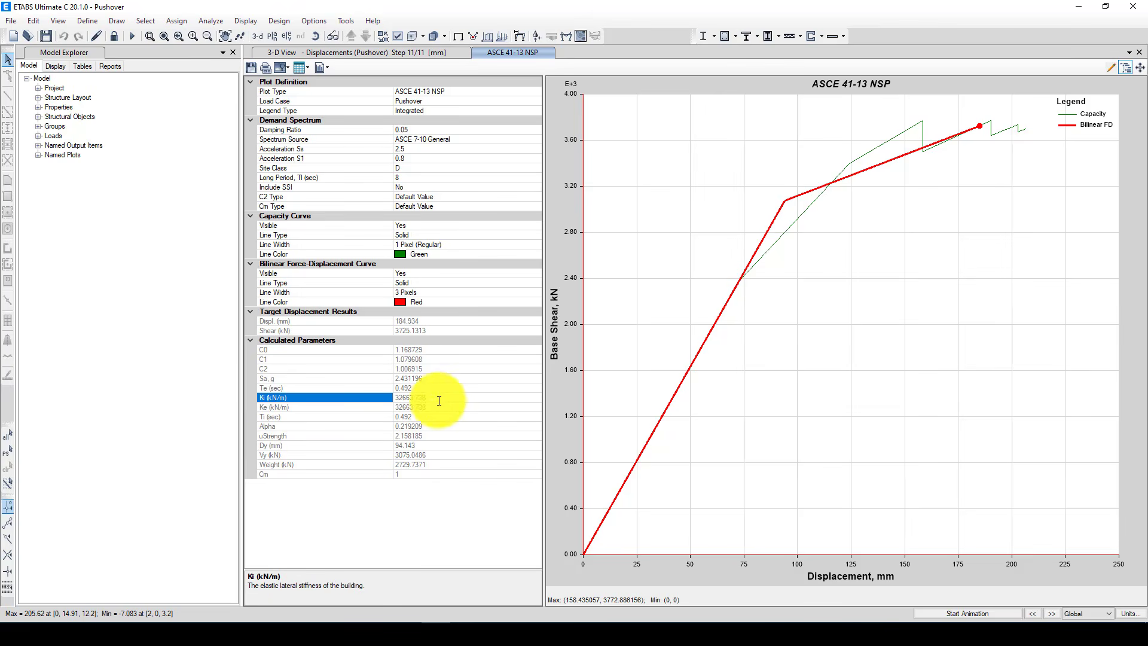
left_click(303, 407)
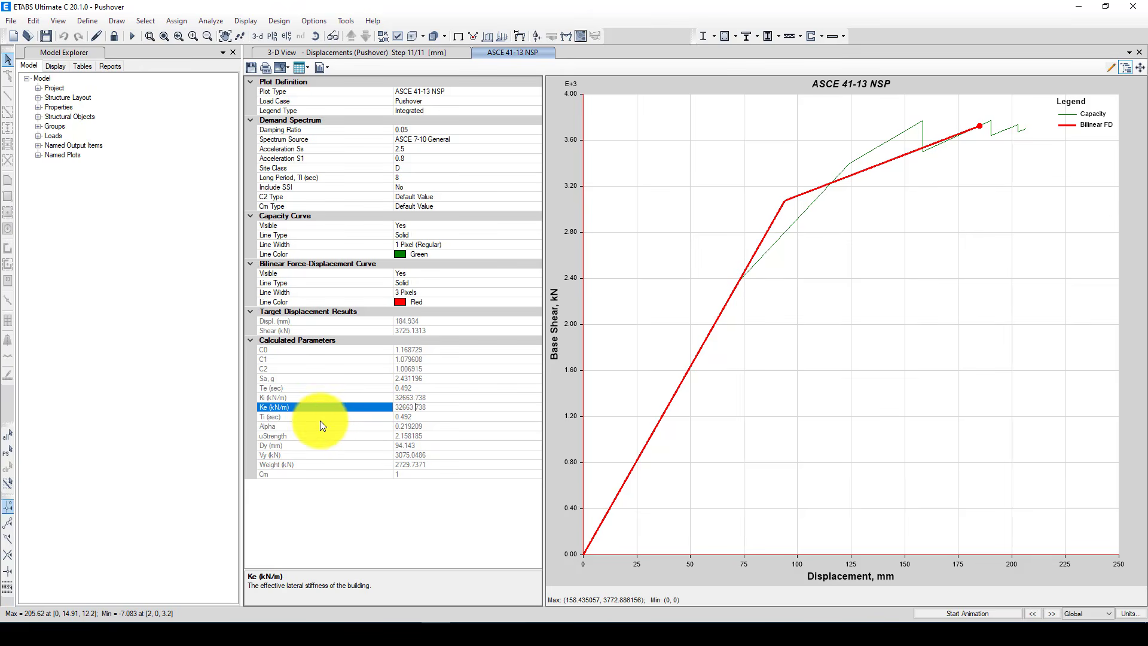
left_click(287, 417)
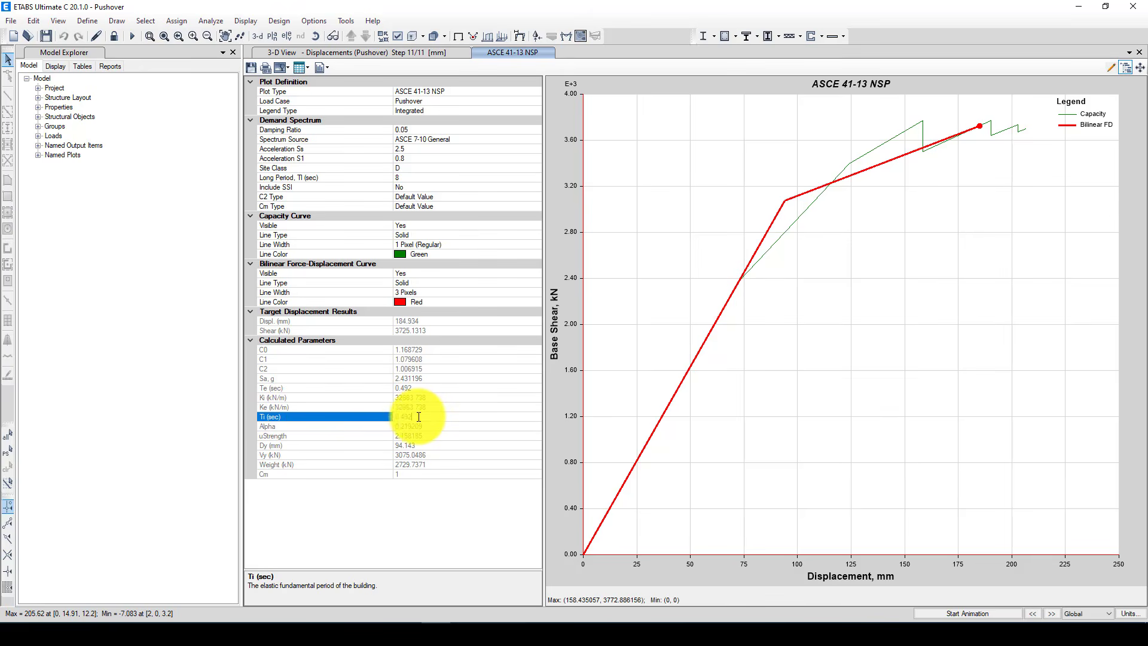
left_click(300, 426)
left_click(299, 436)
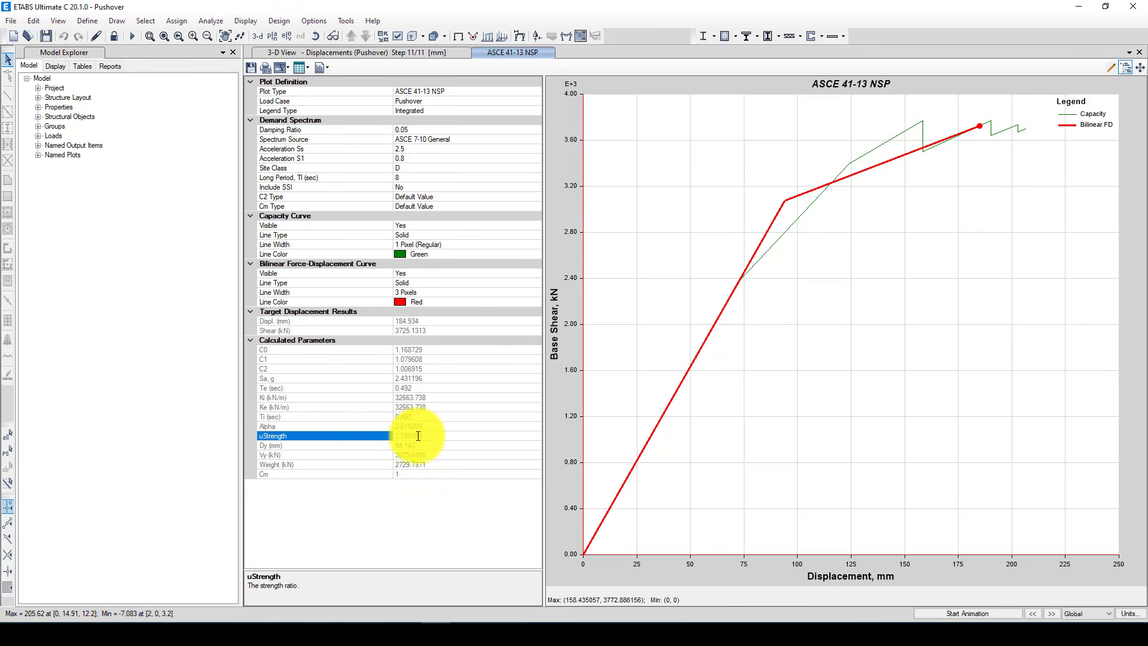
Read the calculated yield displacement Dy, yield force Vy and effective seismic weight of the building
left_click(303, 446)
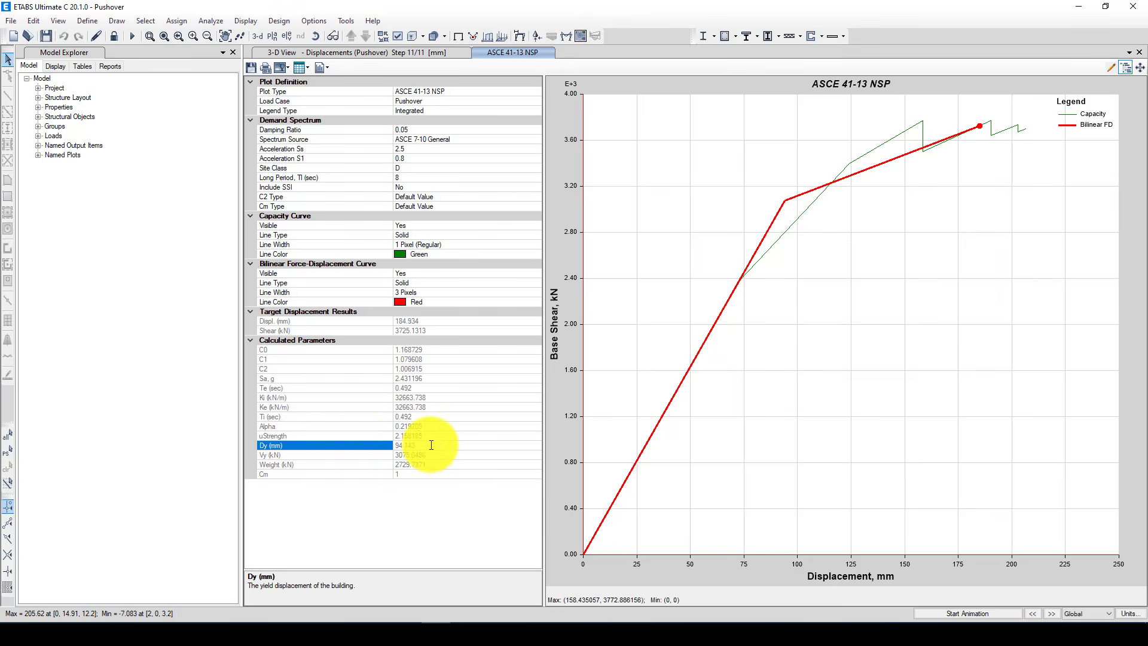
left_click(412, 445)
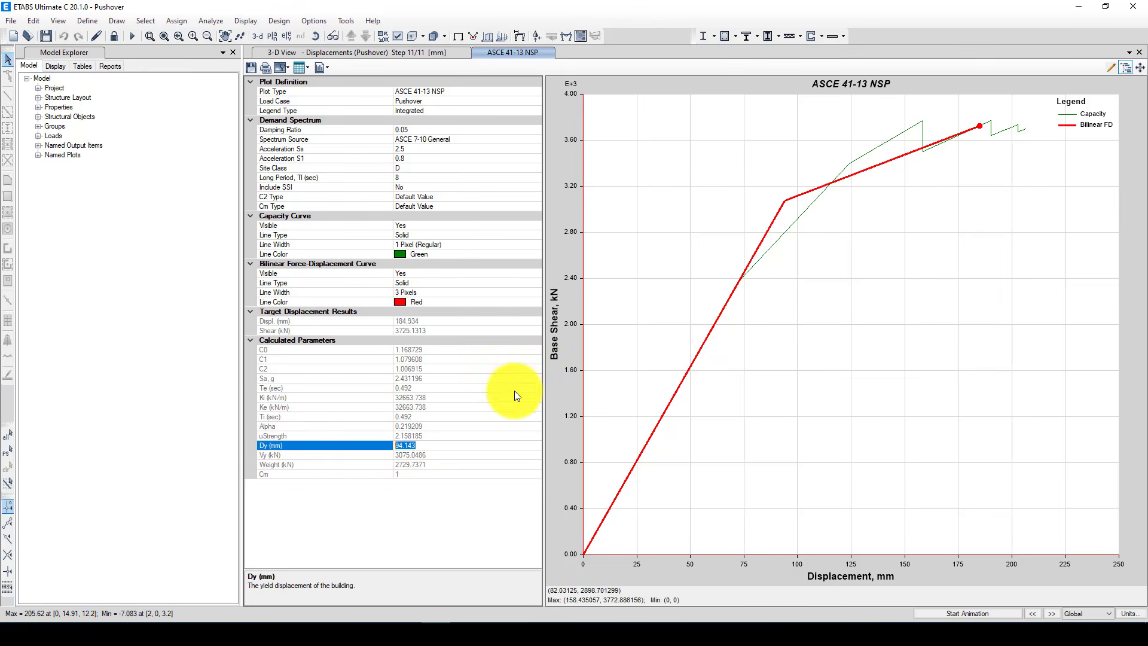
left_click(414, 456)
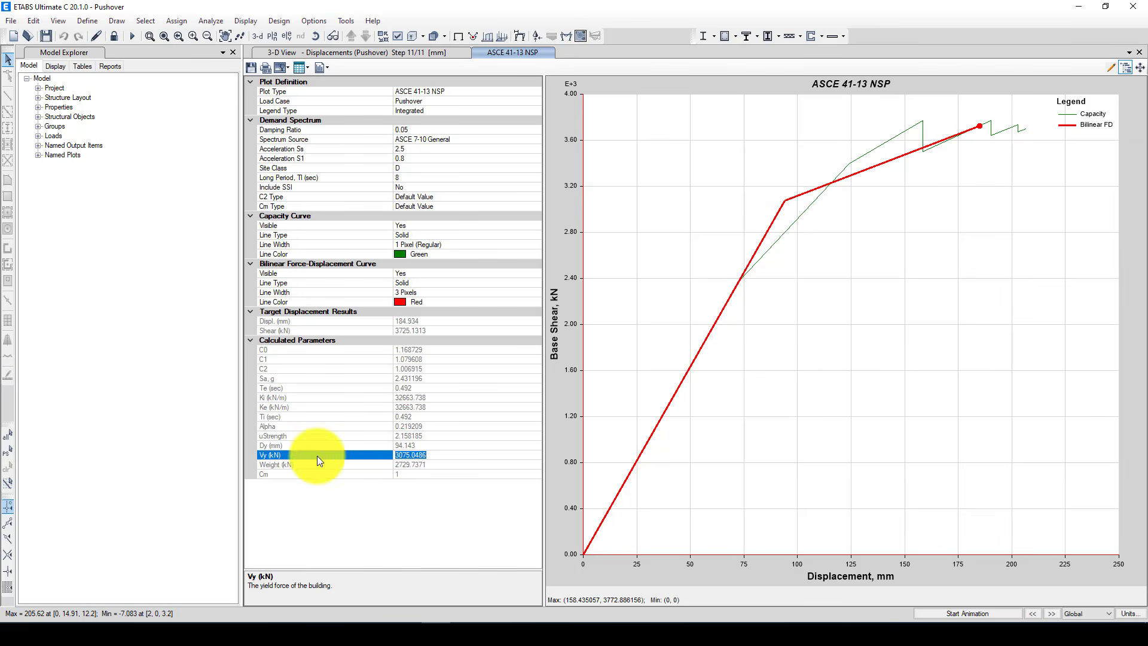
left_click(344, 463)
left_click_drag(434, 464, 354, 464)
left_click(439, 465)
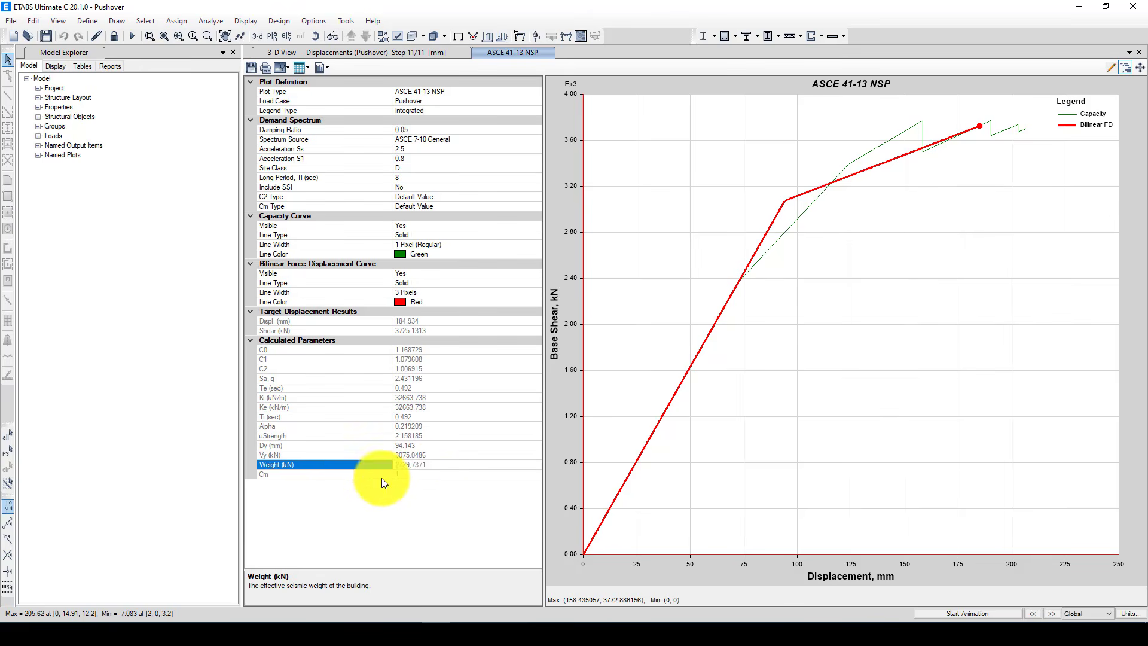
left_click_drag(427, 464, 398, 465)
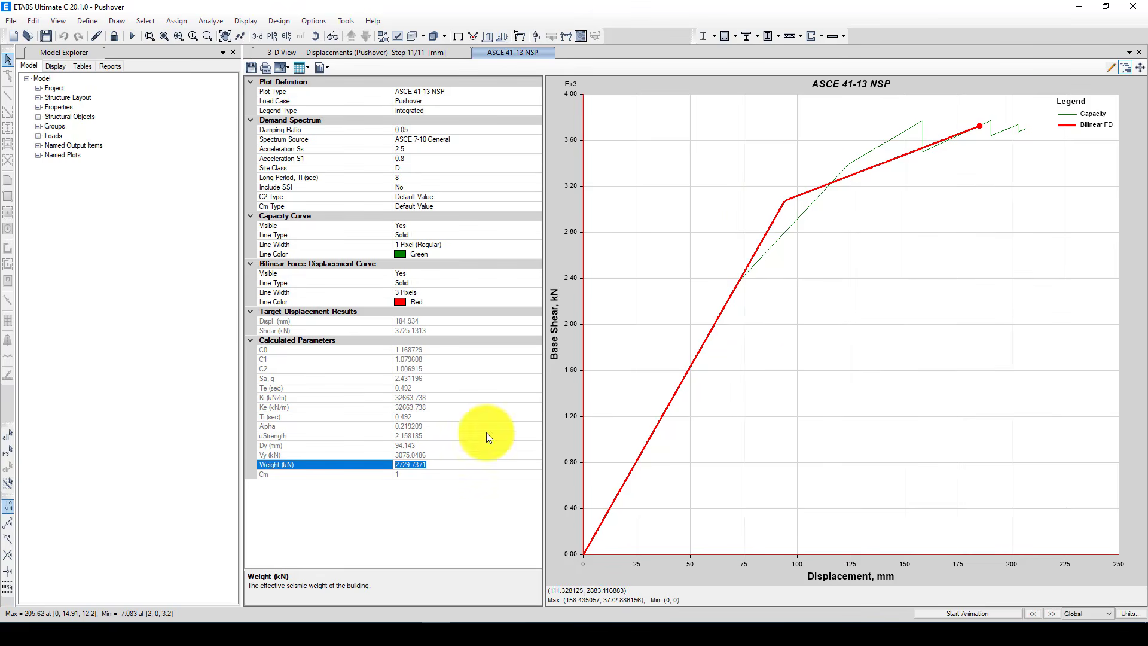
Switch to the Word document and examine the base shear versus roof displacement figure with the IO, LS and CP performance levels
mouse_move(338, 634)
left_click(337, 585)
scroll(639, 340, "up", 10)
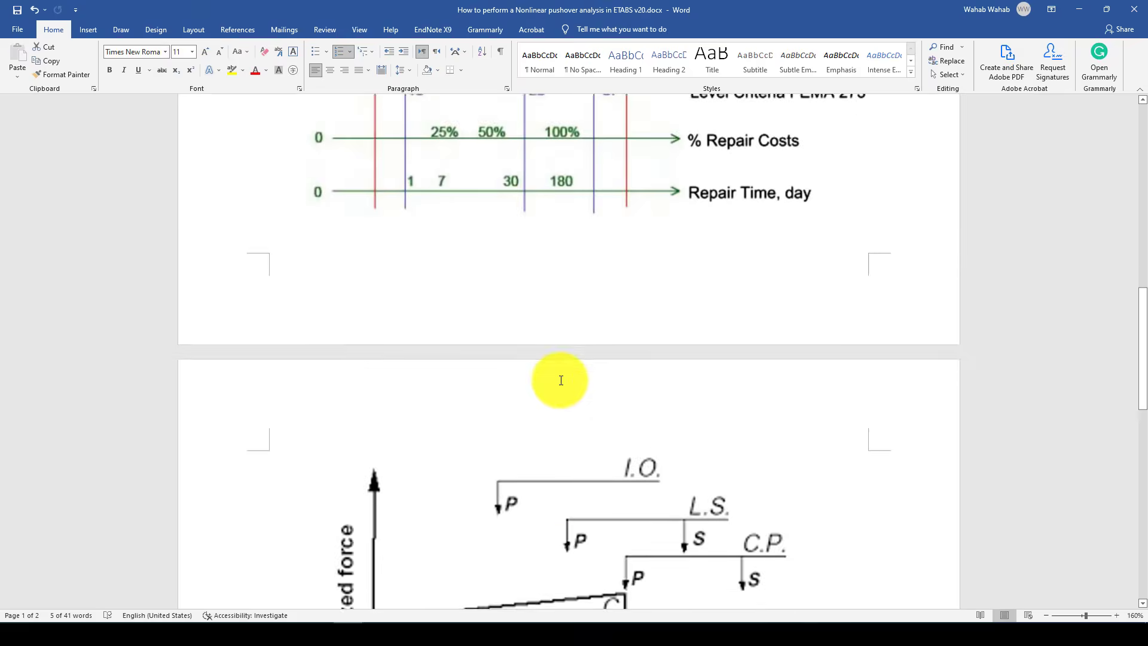
scroll(593, 383, "down", 1)
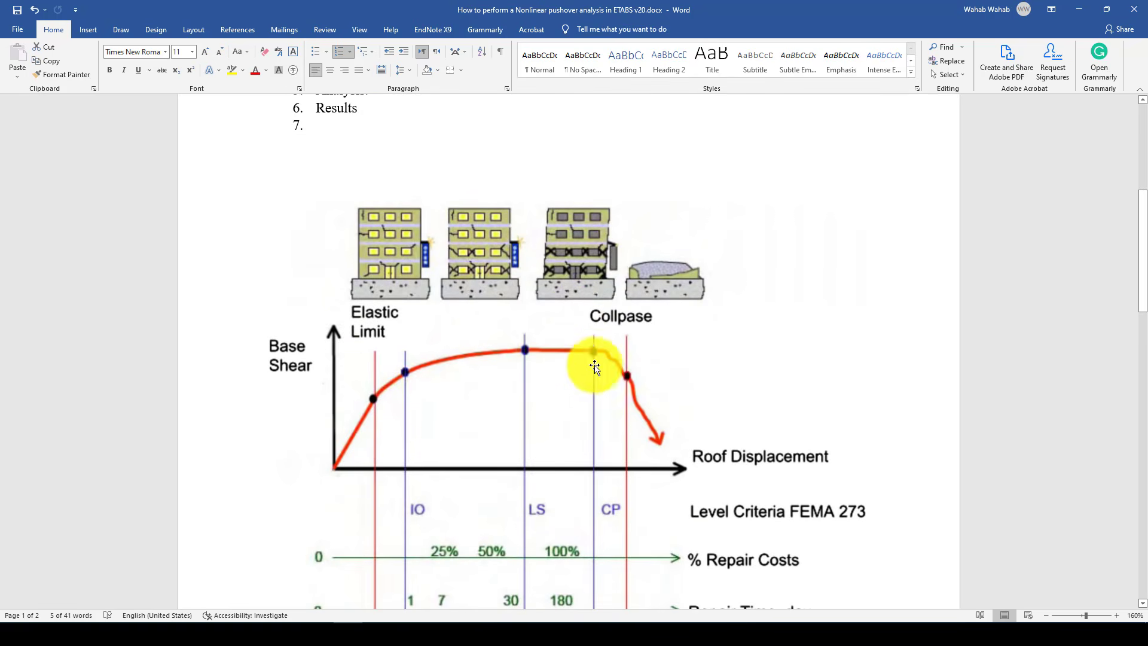
scroll(574, 350, "down", 2)
scroll(563, 353, "down", 1)
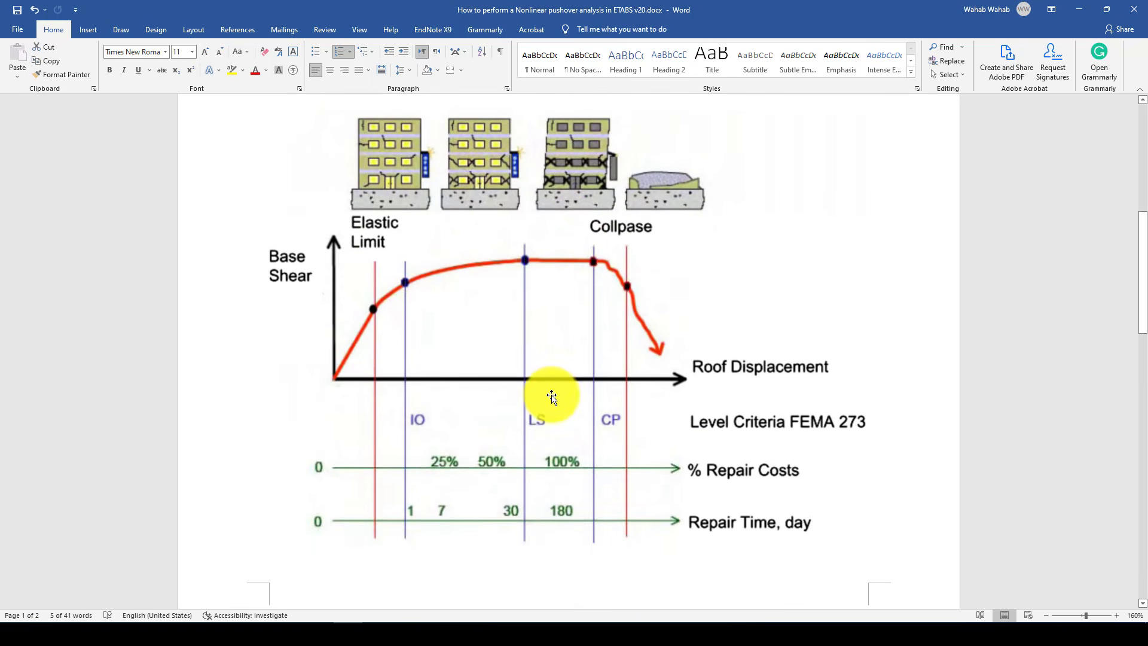
scroll(555, 402, "up", 6)
Switch back to ETABS, view the Pushover hinge response of the Story1 column C1, and close that plot
left_click(442, 635)
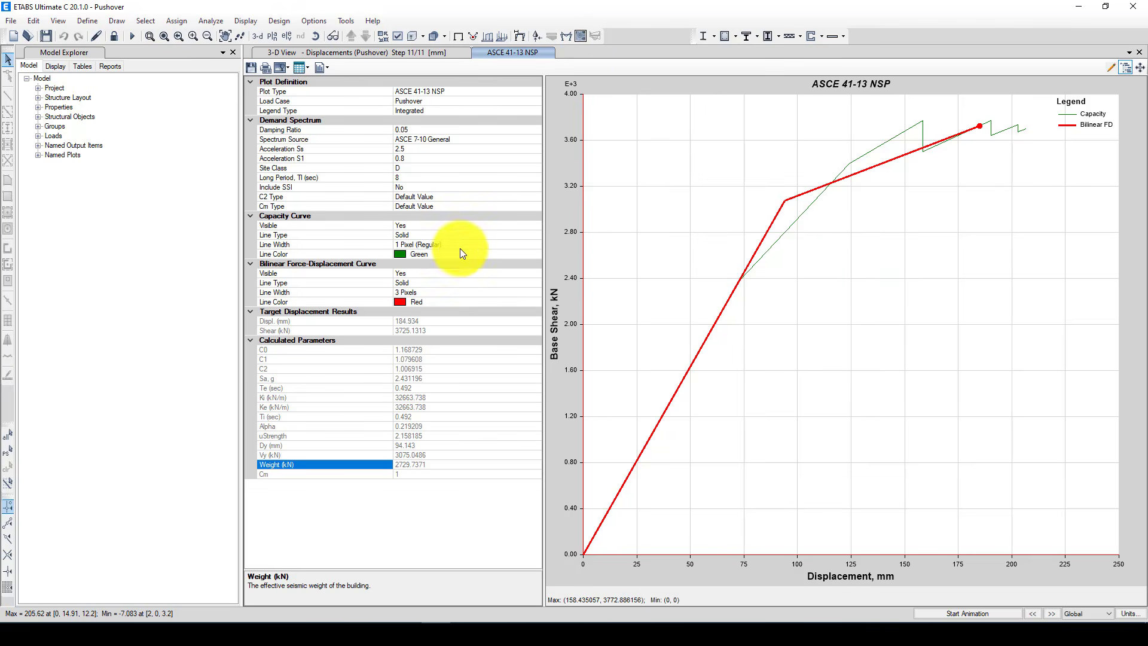
left_click(254, 21)
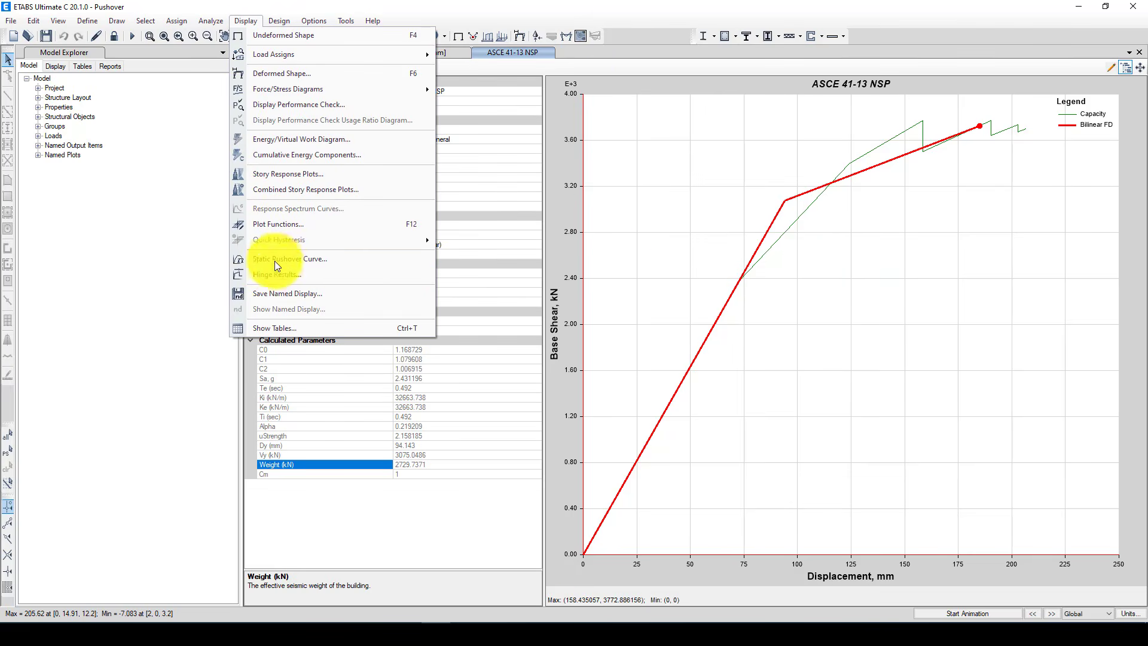
left_click(292, 268)
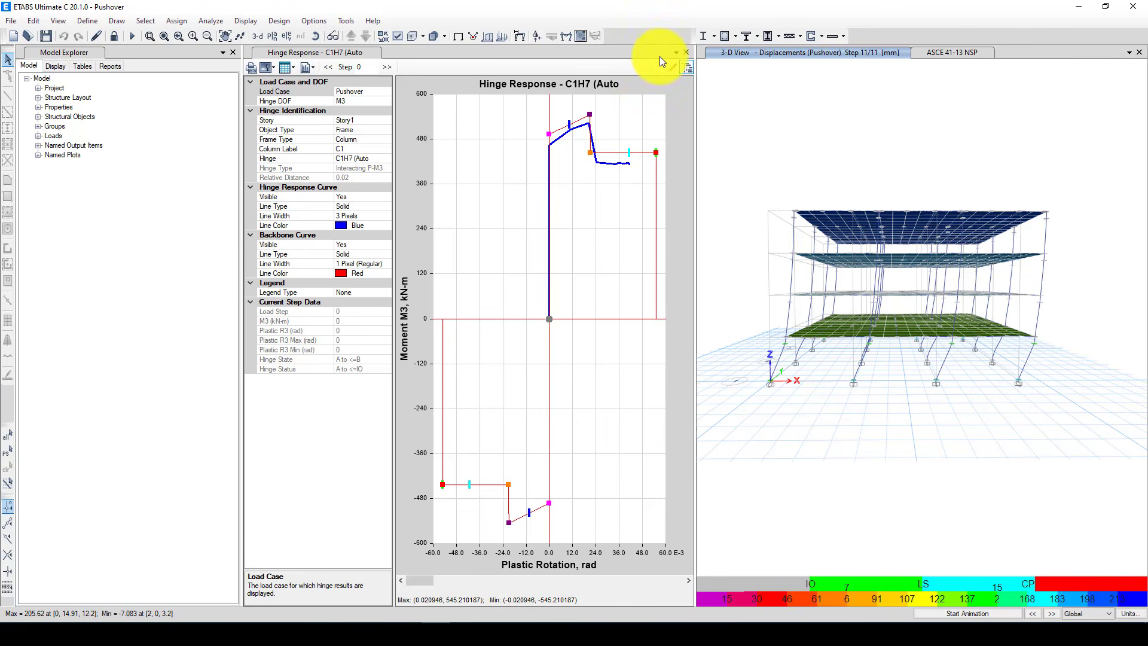
left_click(687, 52)
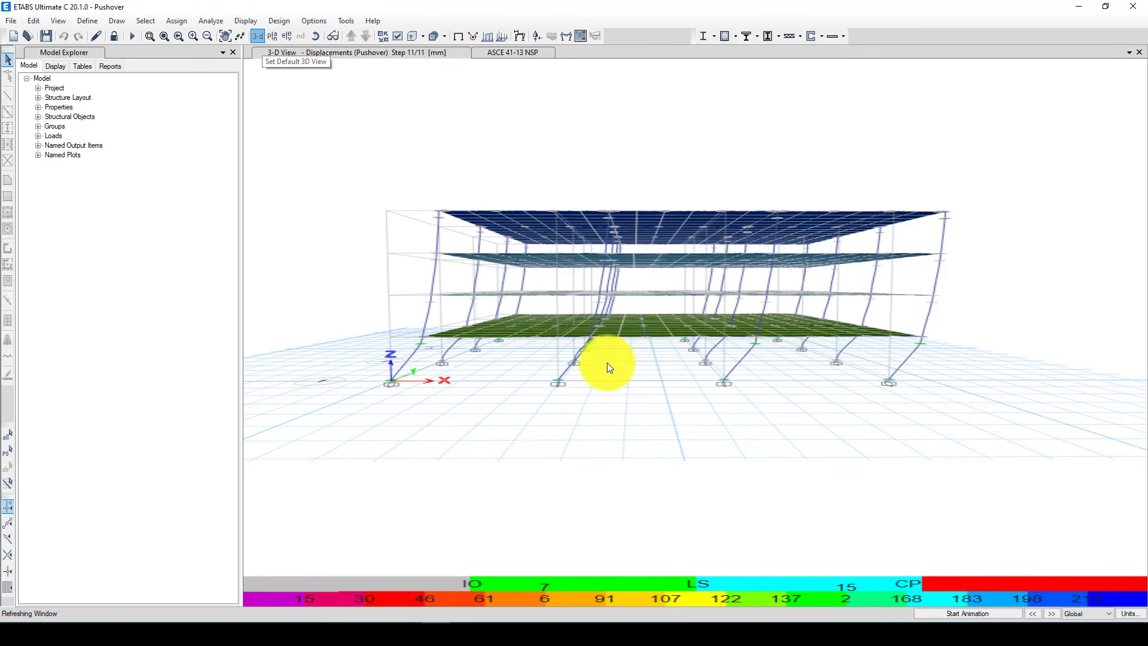
Restore the default 3D view and examine the hinge states on the Pushover deformed shape around the lower-story columns
scroll(413, 302, "down", 3)
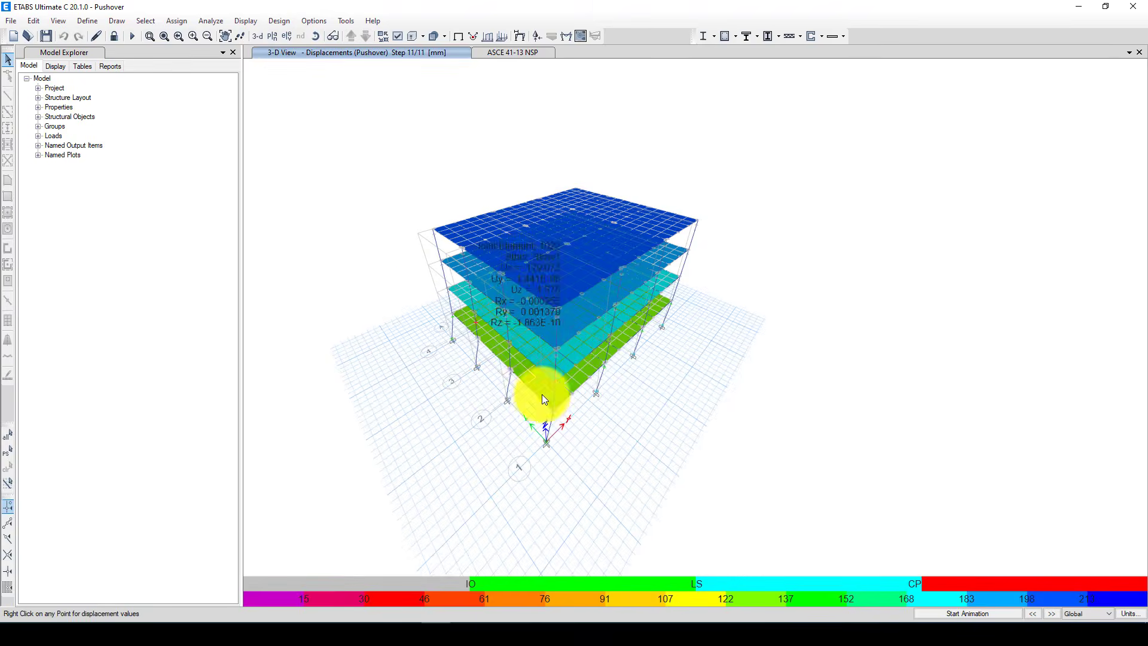
scroll(514, 383, "up", 3)
scroll(579, 477, "down", 2)
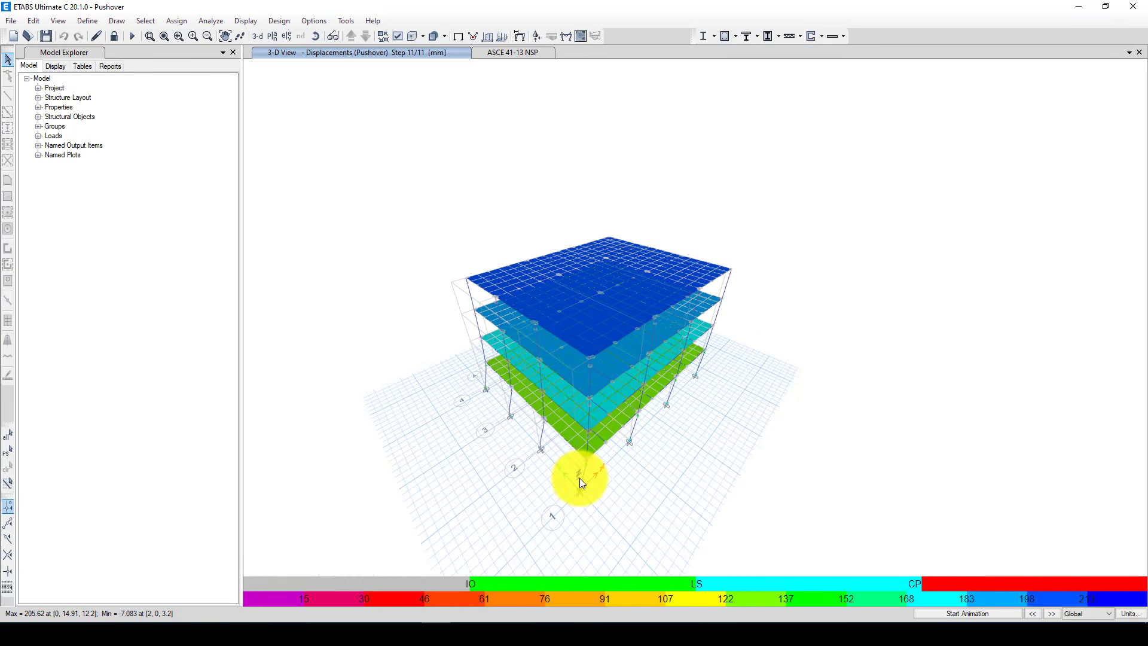
scroll(585, 424, "up", 3)
mouse_move(639, 472)
middle_mouse_down()
mouse_move(611, 450)
mouse_move(629, 469)
middle_mouse_up()
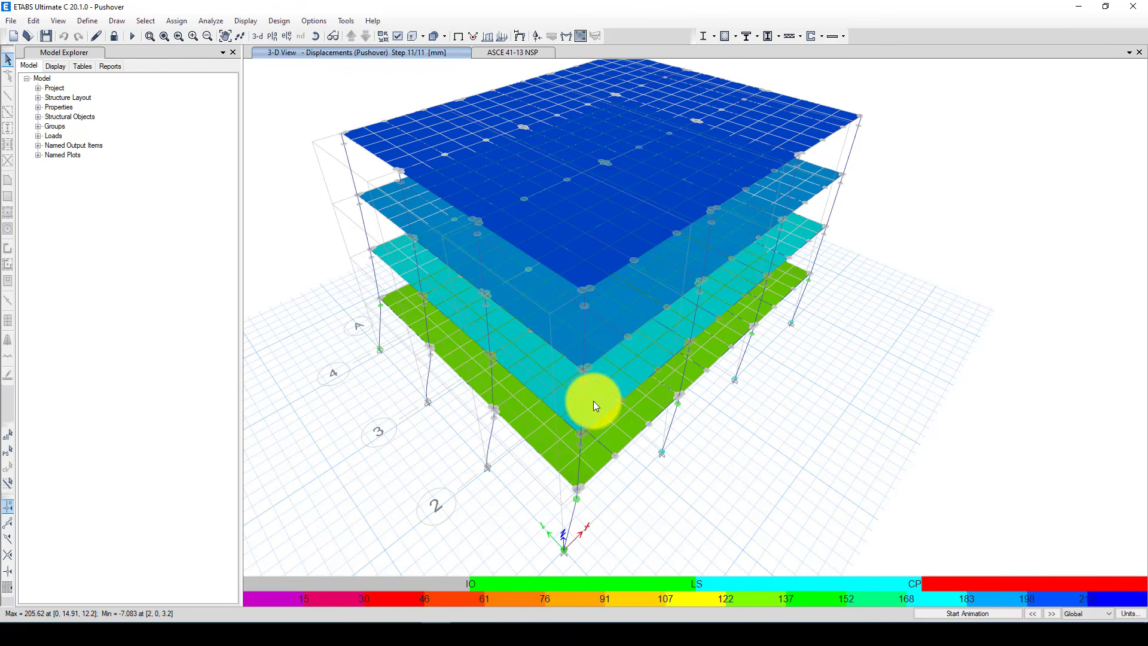